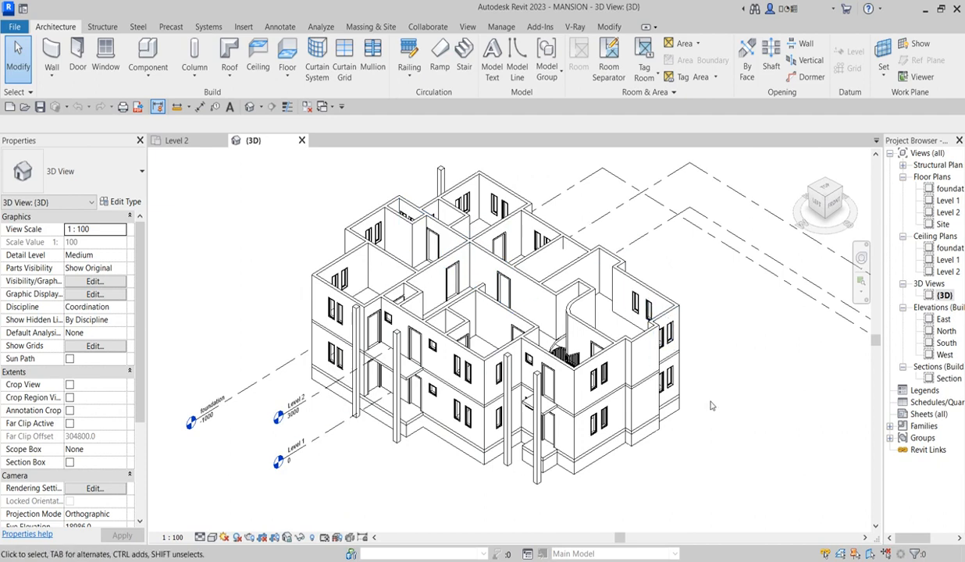
# - Examine the two-storey mansion in 3D, checking its entrances, porch columns, balconies and upper-floor rooms
pyautogui.scroll(3, 393, 478)
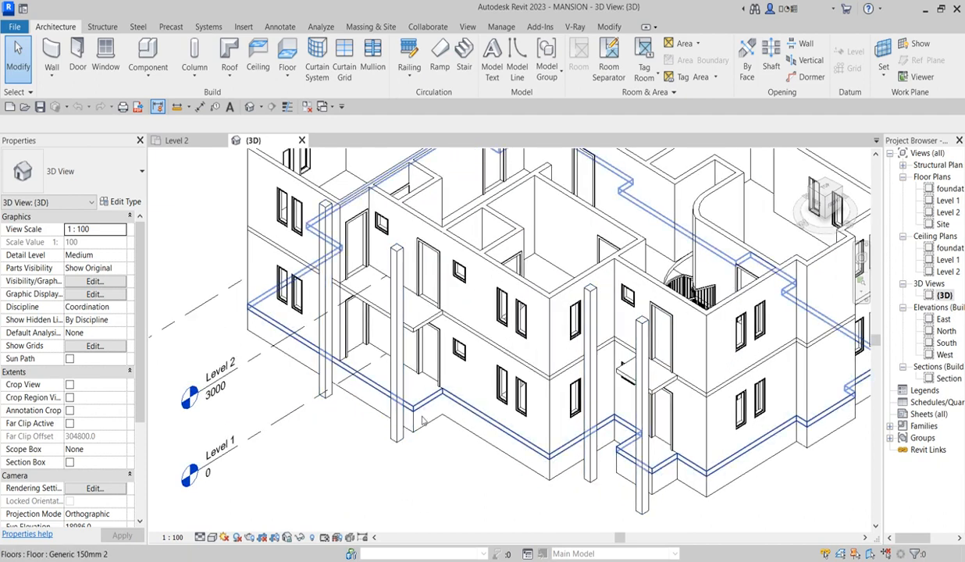
pyautogui.scroll(-2, 424, 468)
pyautogui.scroll(-1, 469, 472)
pyautogui.scroll(3, 507, 476)
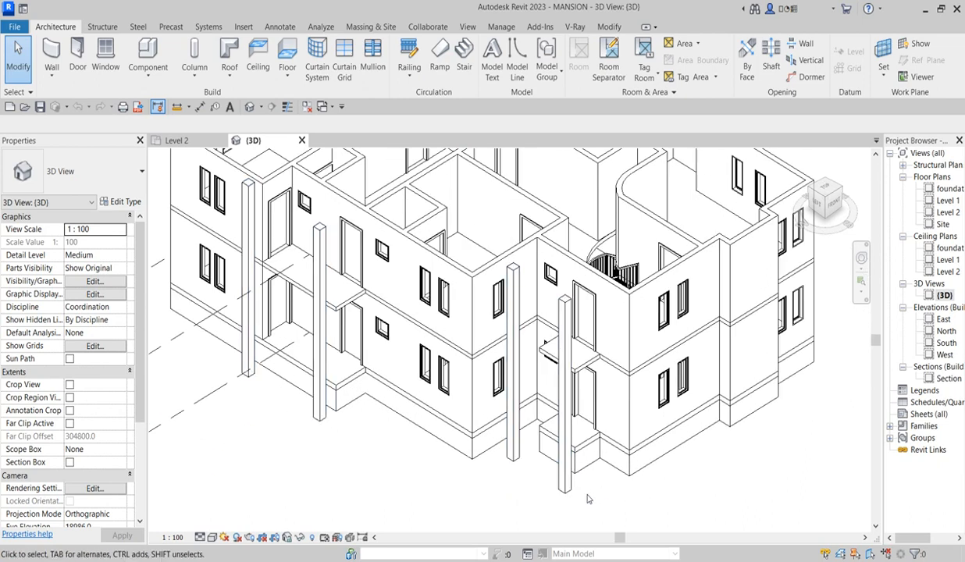
pyautogui.scroll(-2, 246, 388)
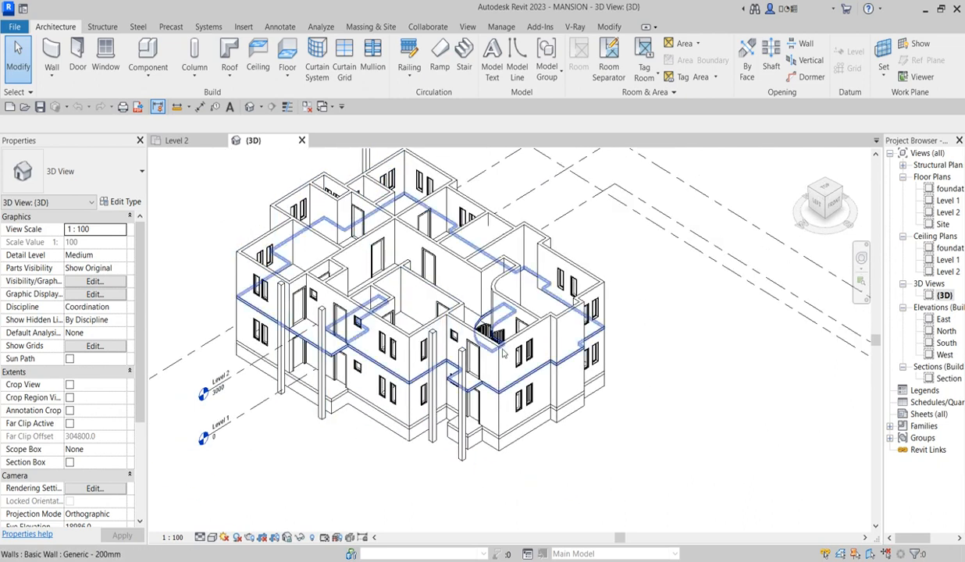
pyautogui.scroll(-2, 390, 328)
pyautogui.scroll(5, 402, 332)
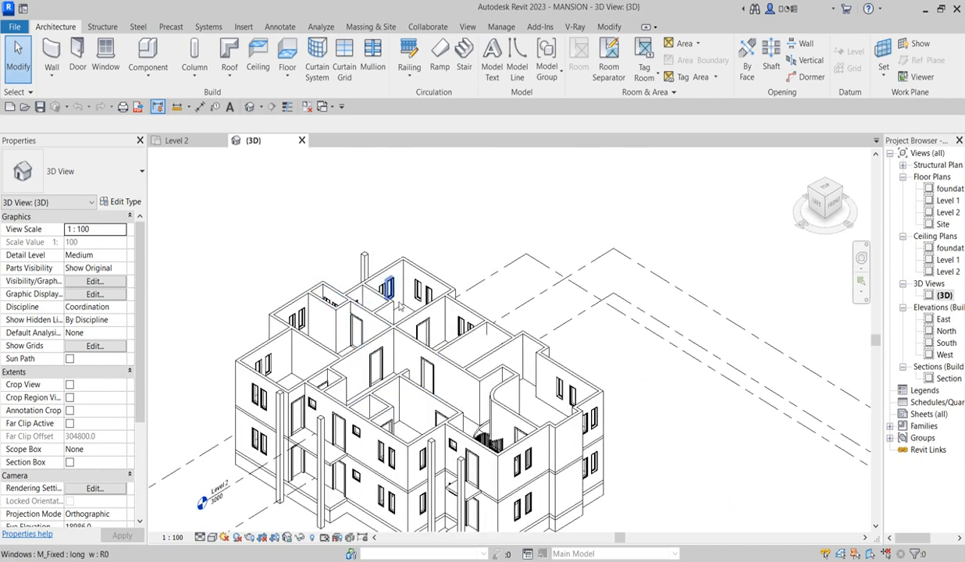
pyautogui.scroll(-3, 466, 265)
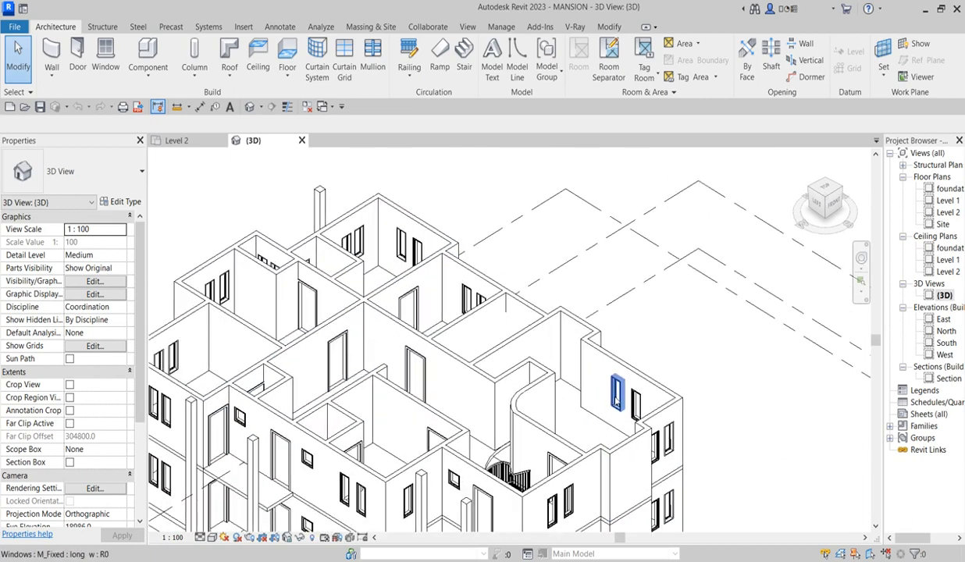
pyautogui.scroll(4, 575, 330)
pyautogui.scroll(-3, 575, 330)
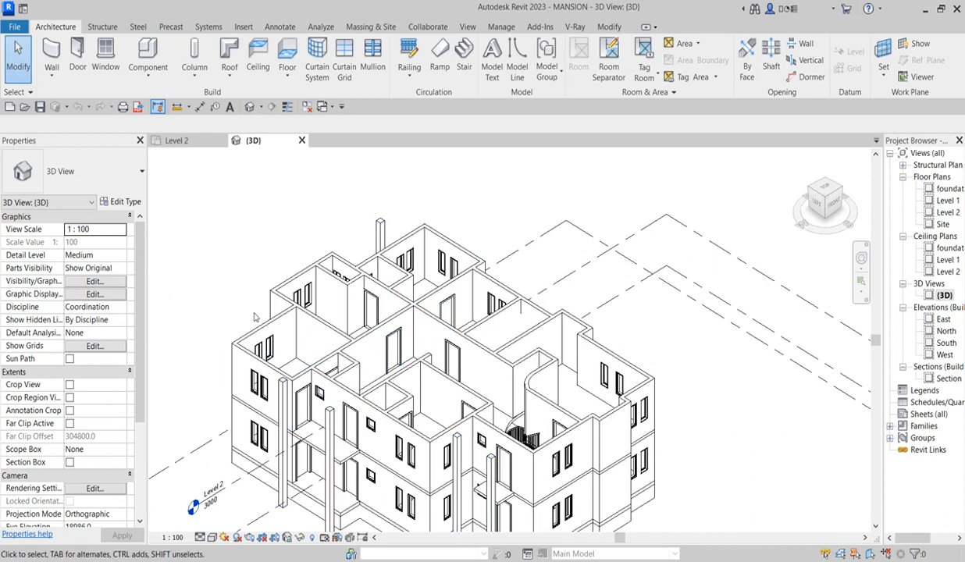
pyautogui.scroll(-2, 341, 437)
pyautogui.scroll(3, 341, 444)
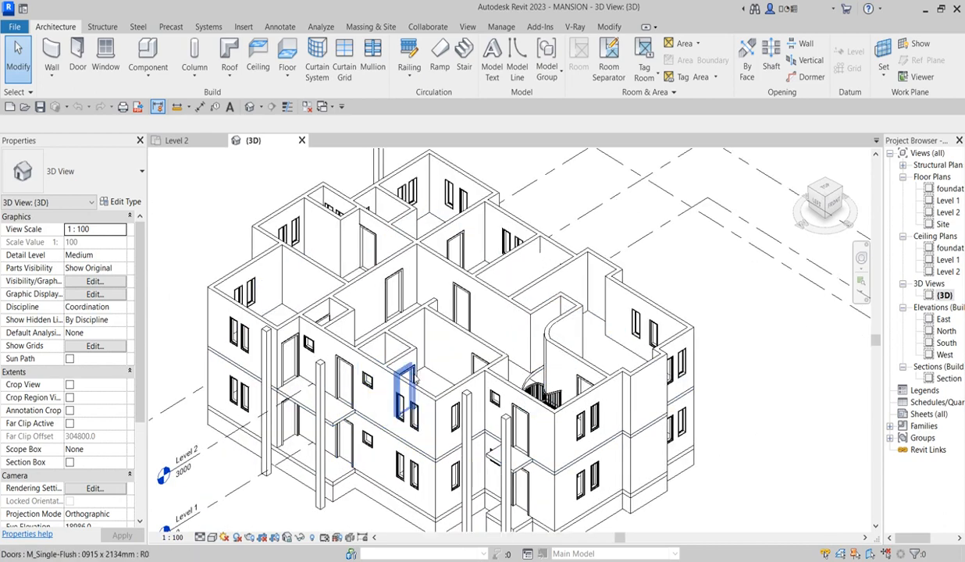
pyautogui.scroll(-1, 681, 360)
pyautogui.scroll(5, 621, 468)
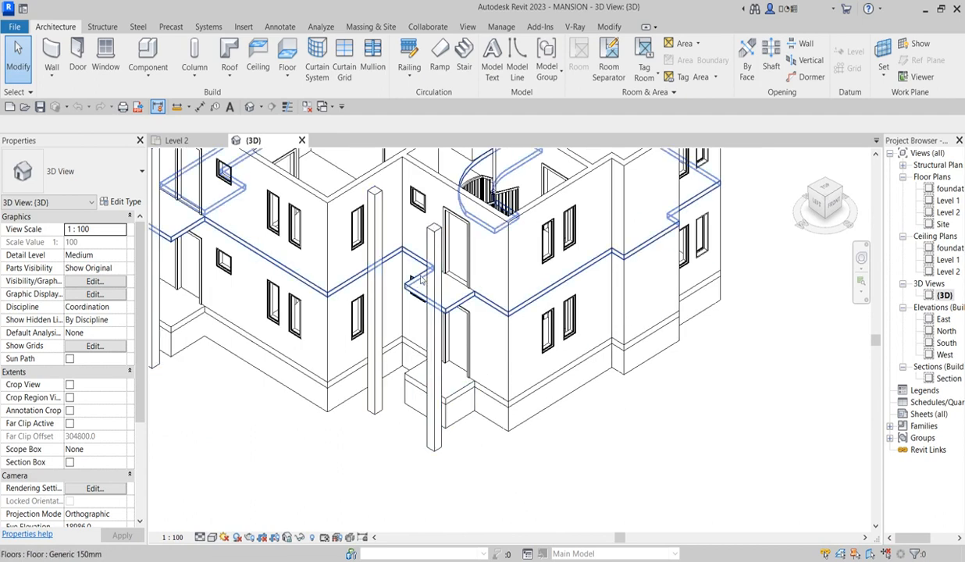
pyautogui.scroll(-3, 752, 448)
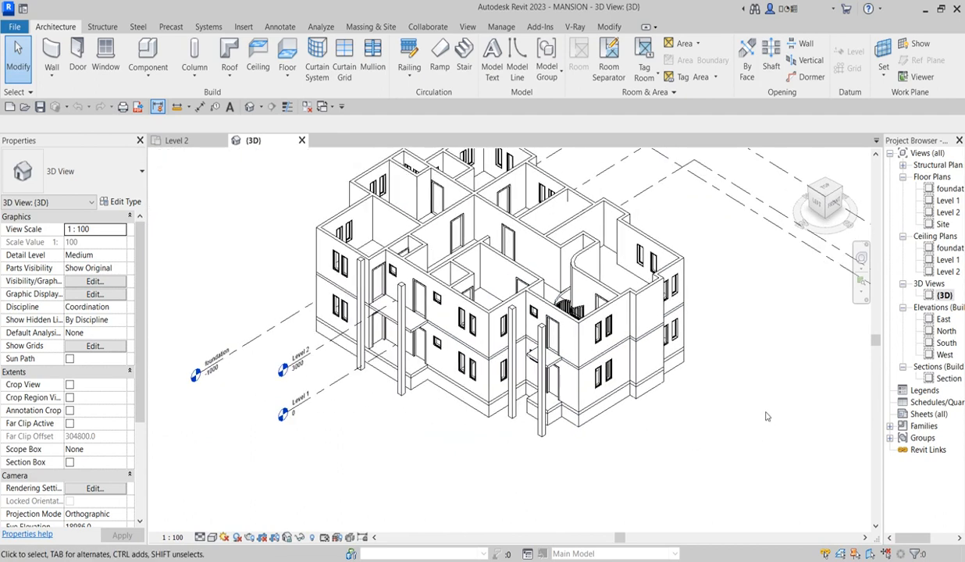
# - Open the Level 1 floor plan and examine the room layout, staircases and side entrances
pyautogui.click(947, 202)
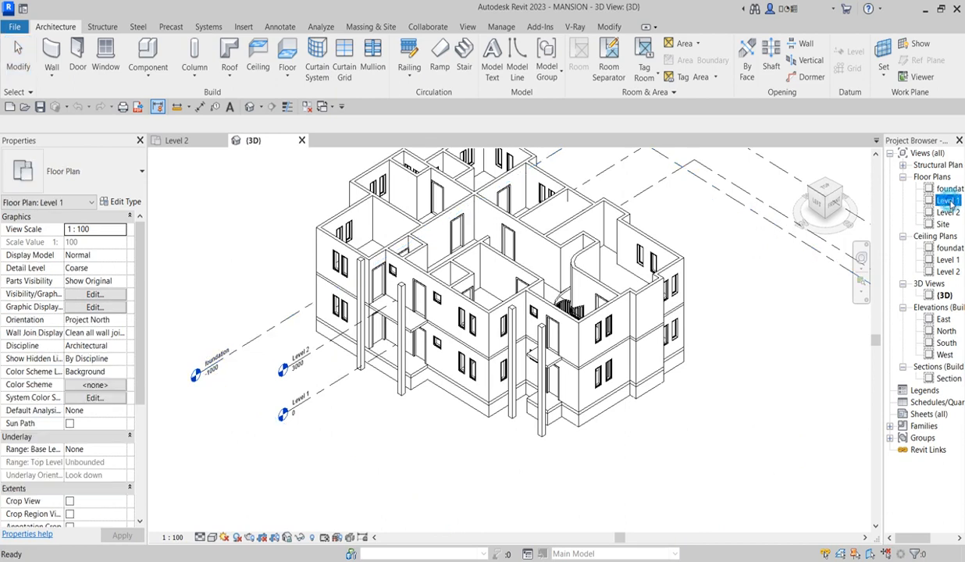
pyautogui.scroll(-2, 599, 347)
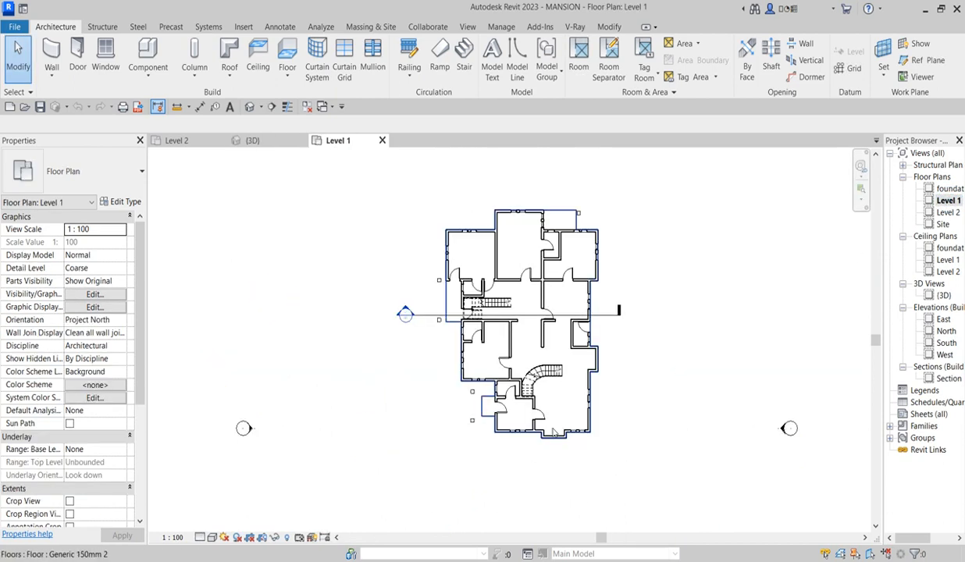
pyautogui.scroll(2, 556, 436)
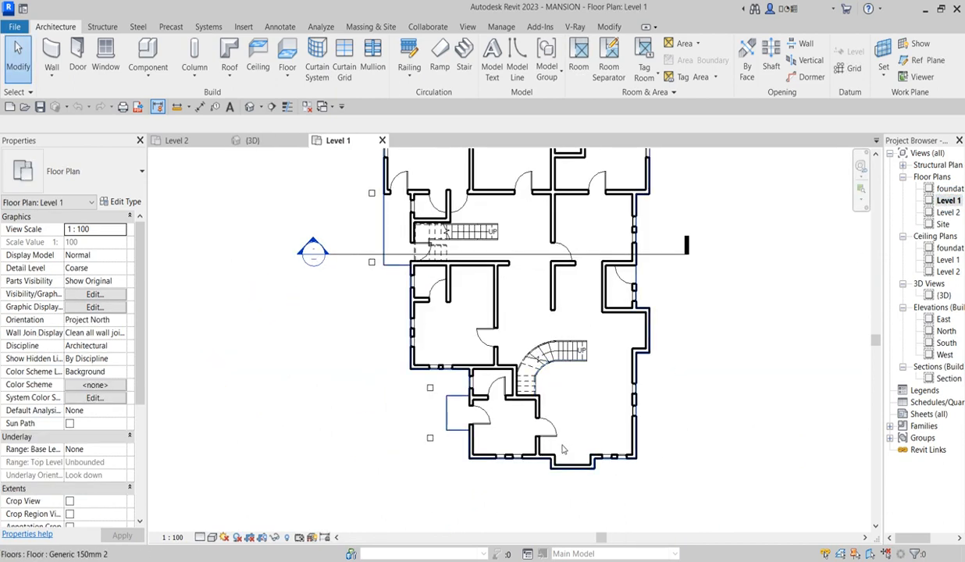
pyautogui.scroll(-2, 469, 226)
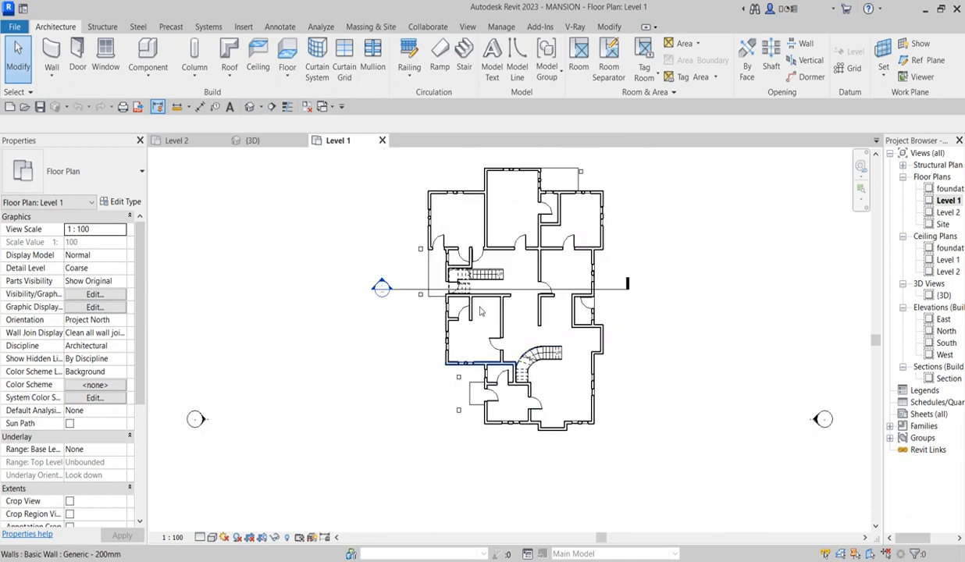
pyautogui.scroll(2, 547, 210)
pyautogui.scroll(-2, 556, 316)
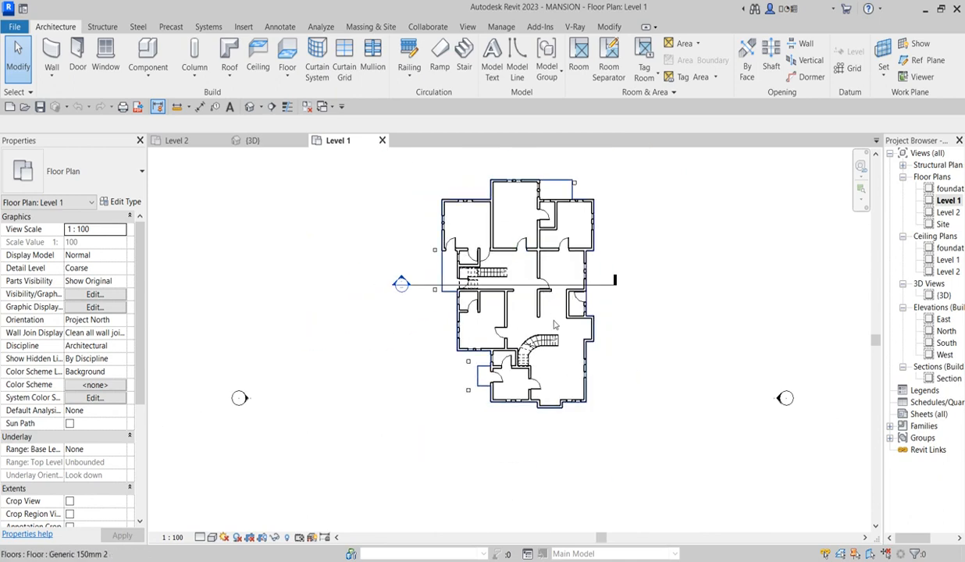
pyautogui.scroll(2, 527, 305)
pyautogui.scroll(1, 527, 305)
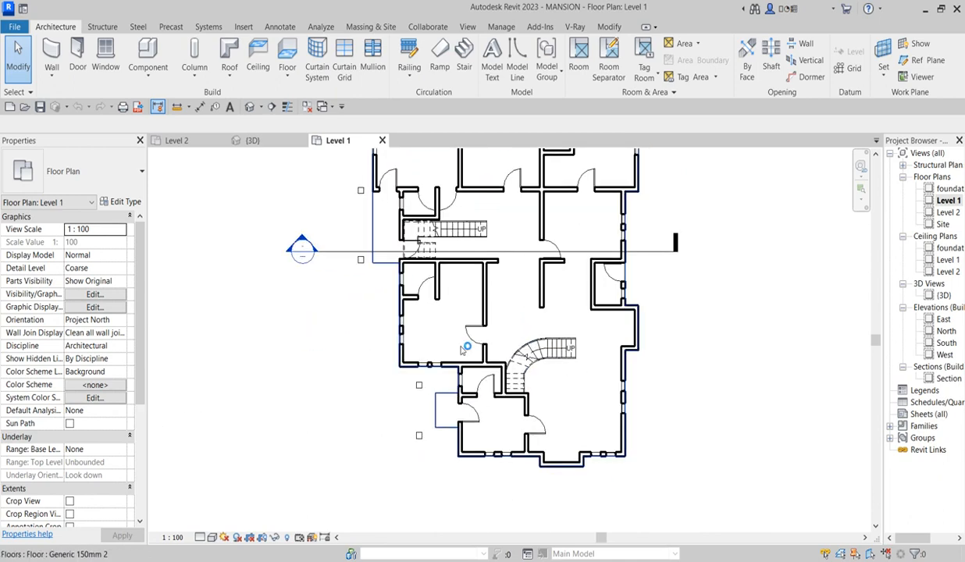
pyautogui.scroll(-2, 591, 399)
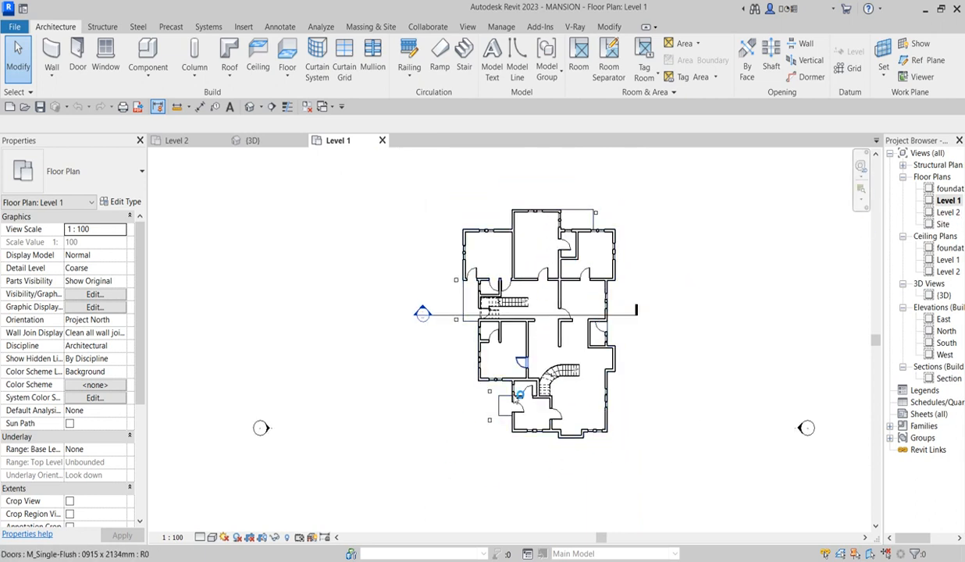
pyautogui.scroll(2, 603, 388)
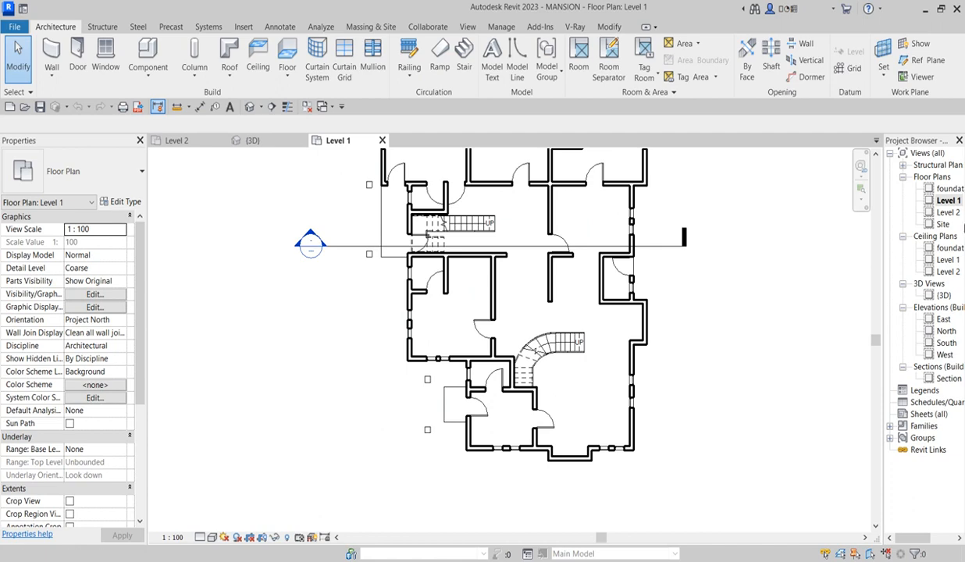
# - Open the Level 2 floor plan and examine the upper-floor rooms, staircases and porch columns
pyautogui.doubleClick(948, 212)
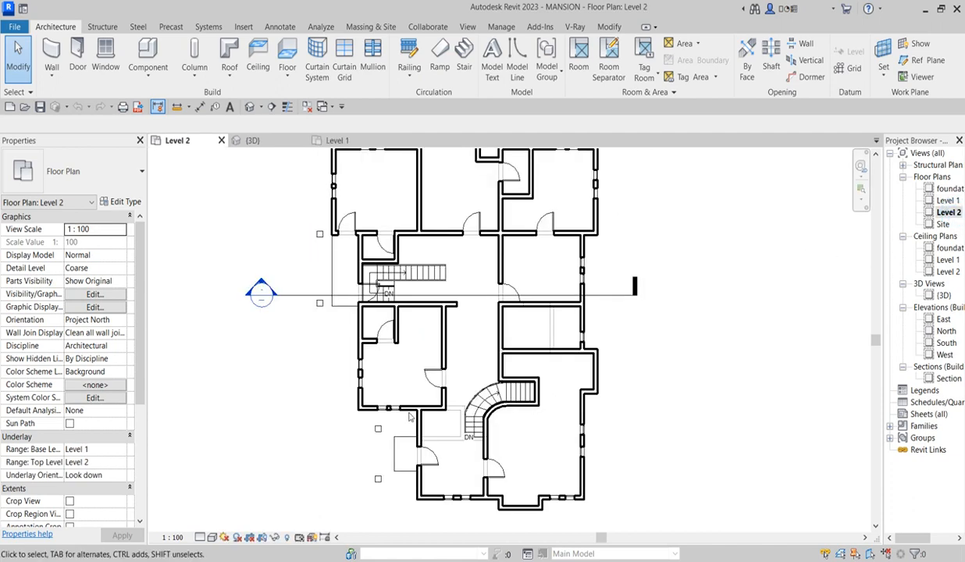
pyautogui.scroll(-2, 451, 246)
pyautogui.scroll(2, 426, 259)
pyautogui.scroll(-2, 448, 257)
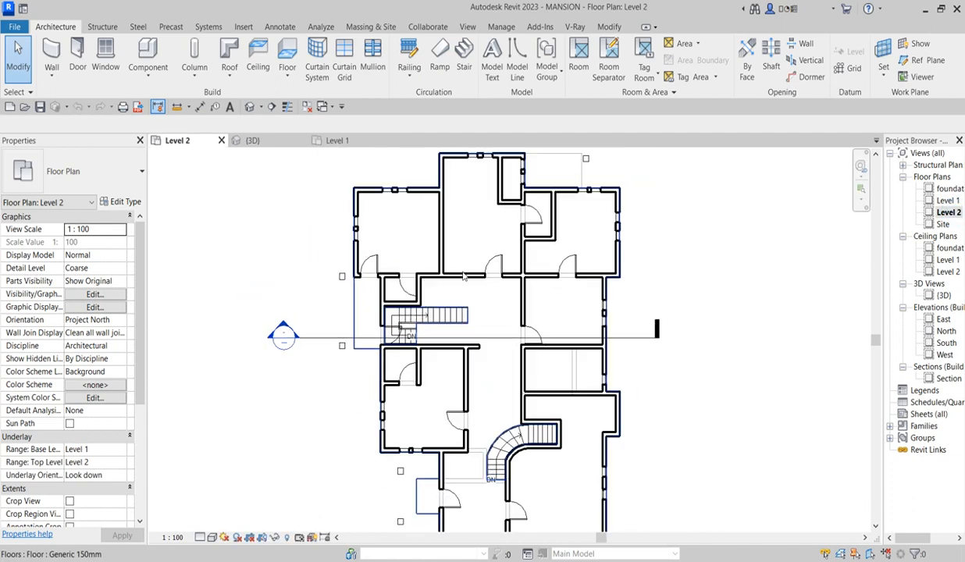
pyautogui.scroll(4, 386, 334)
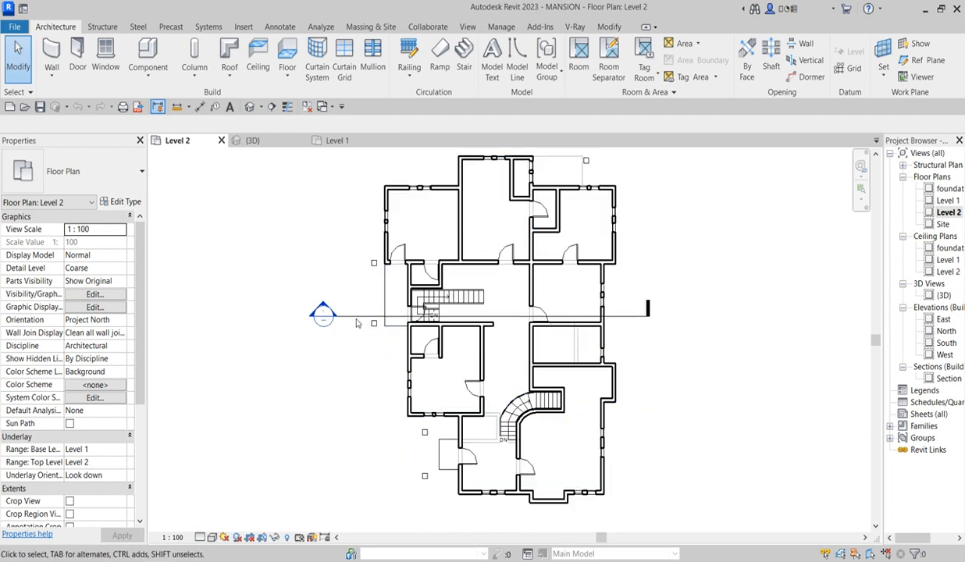
pyautogui.scroll(-2, 391, 338)
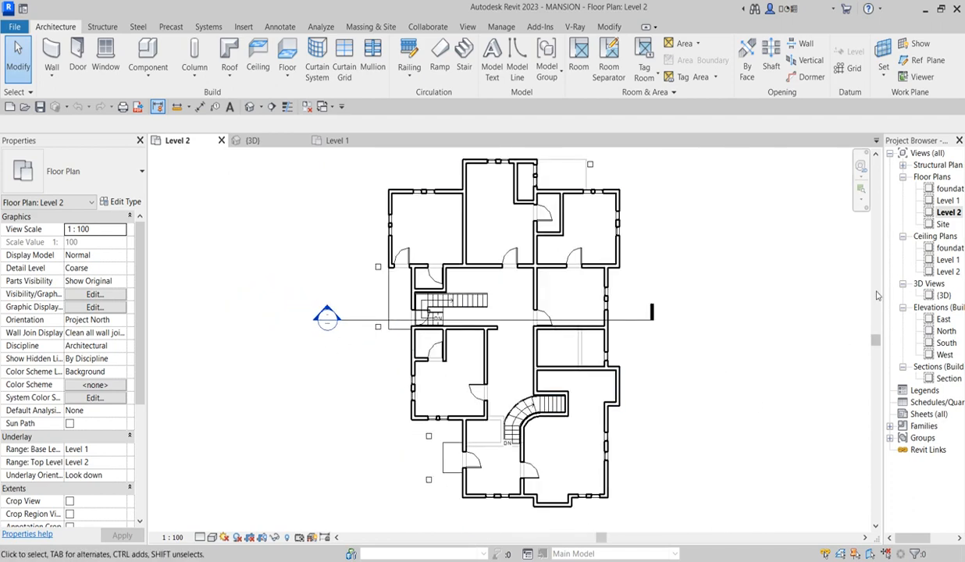
# - Return to the Level 1 floor plan and show the side porch beside the straight staircase
pyautogui.doubleClick(948, 201)
pyautogui.scroll(-3, 472, 320)
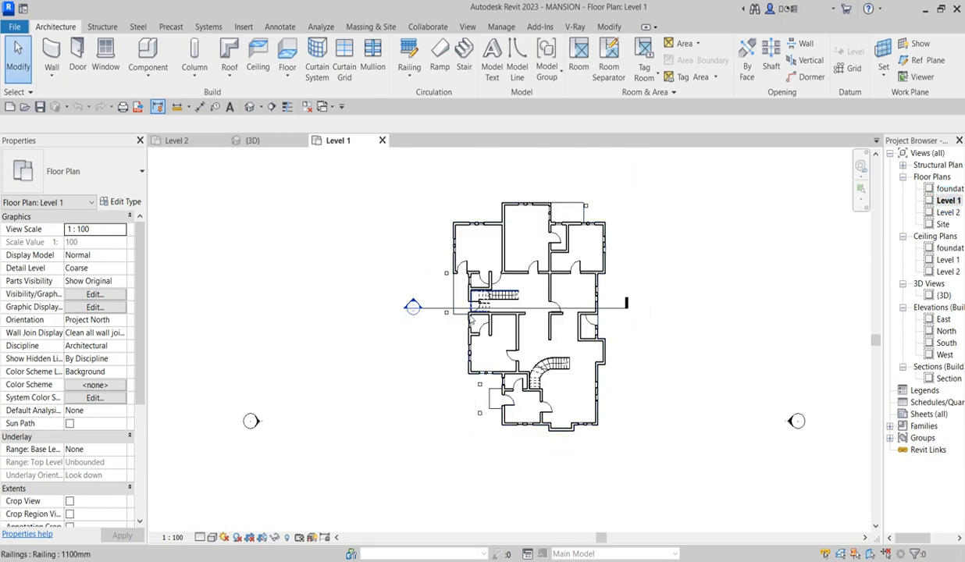
pyautogui.scroll(2, 456, 314)
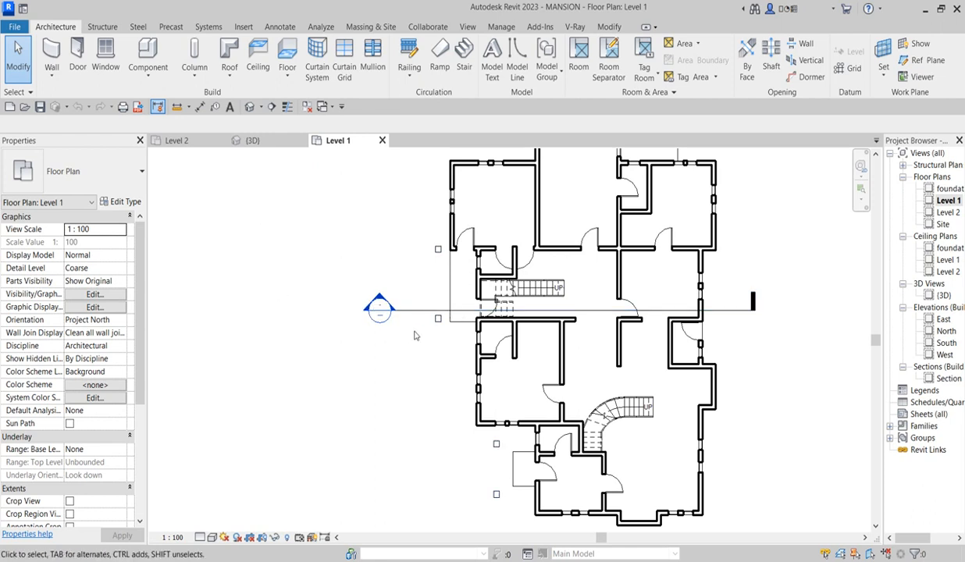
pyautogui.scroll(2, 468, 316)
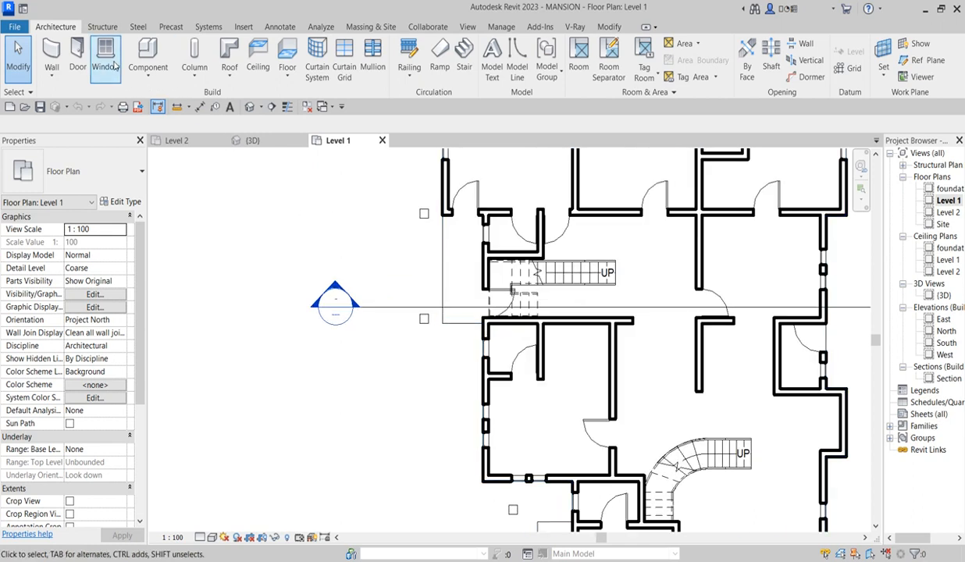
pyautogui.click(156, 52)
pyautogui.rightClick(253, 239)
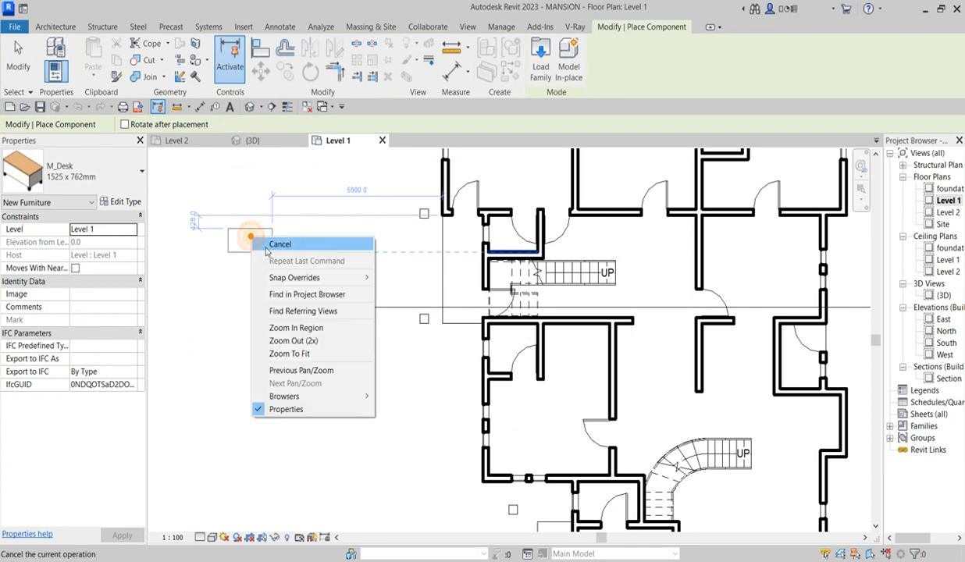
pyautogui.click(279, 245)
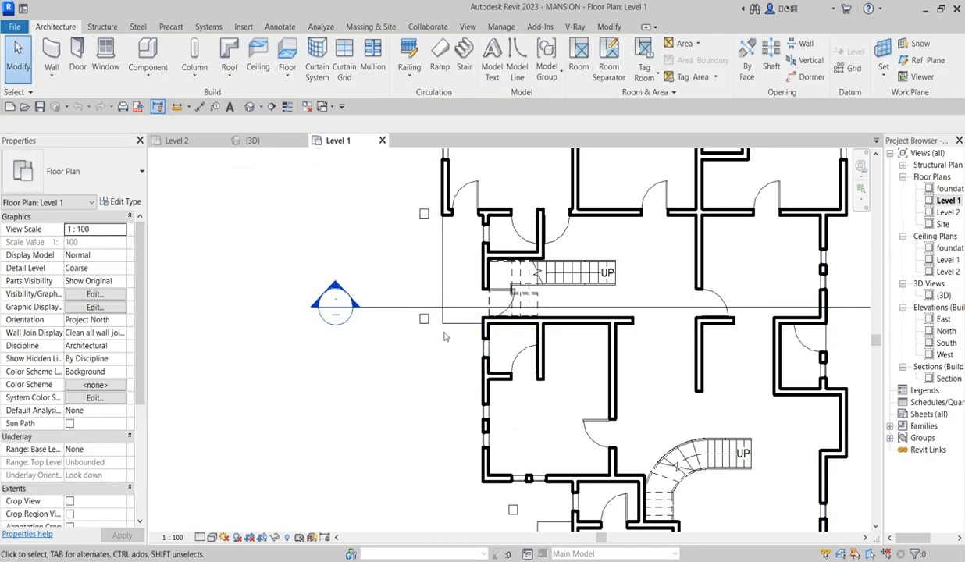
# - Start a new in-place model component on Level 1 using the Stairs family category
pyautogui.scroll(2, 433, 325)
pyautogui.scroll(-3, 409, 351)
pyautogui.scroll(3, 367, 211)
pyautogui.scroll(-3, 367, 210)
pyautogui.scroll(2, 434, 237)
pyautogui.scroll(1, 434, 236)
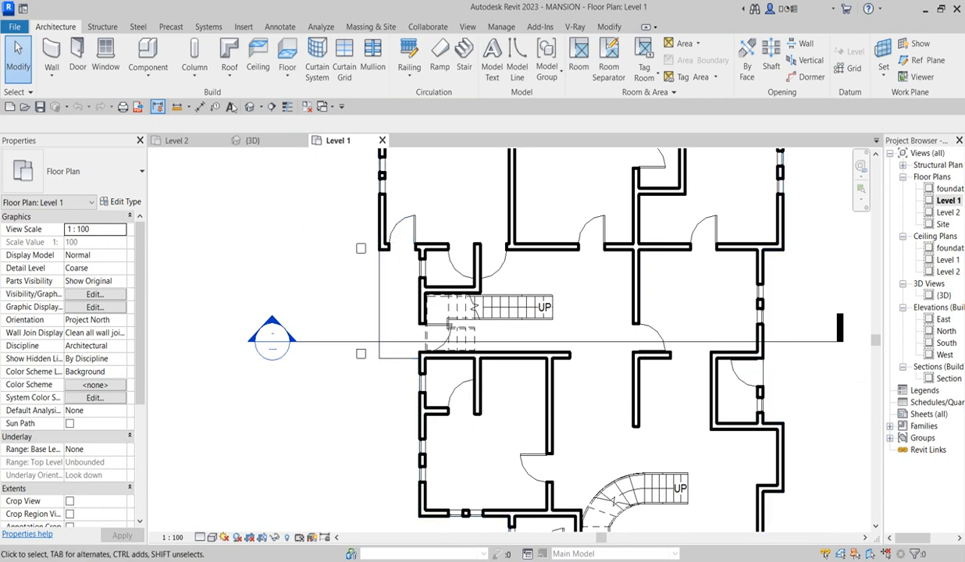
pyautogui.click(160, 67)
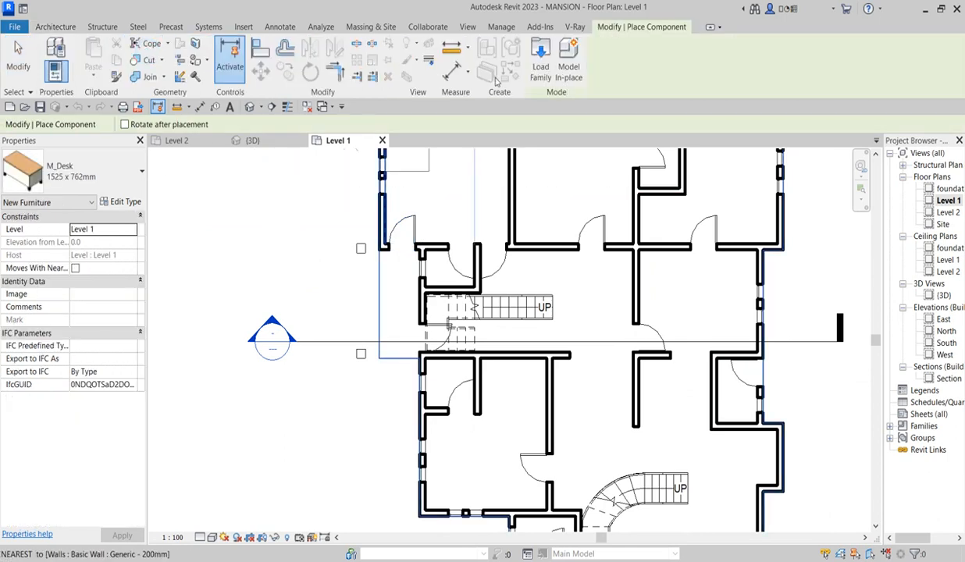
pyautogui.click(564, 68)
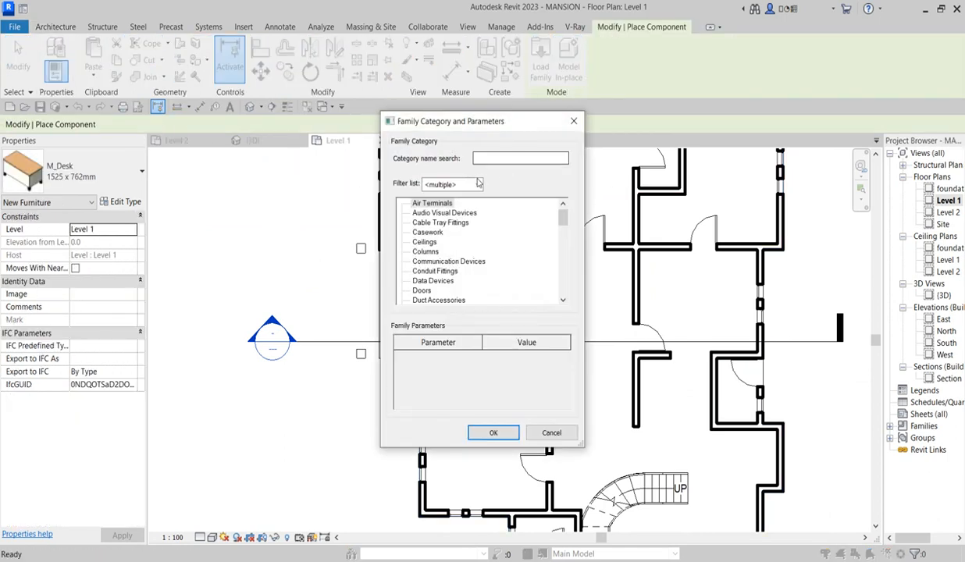
pyautogui.moveTo(566, 225); pyautogui.dragTo(579, 278)
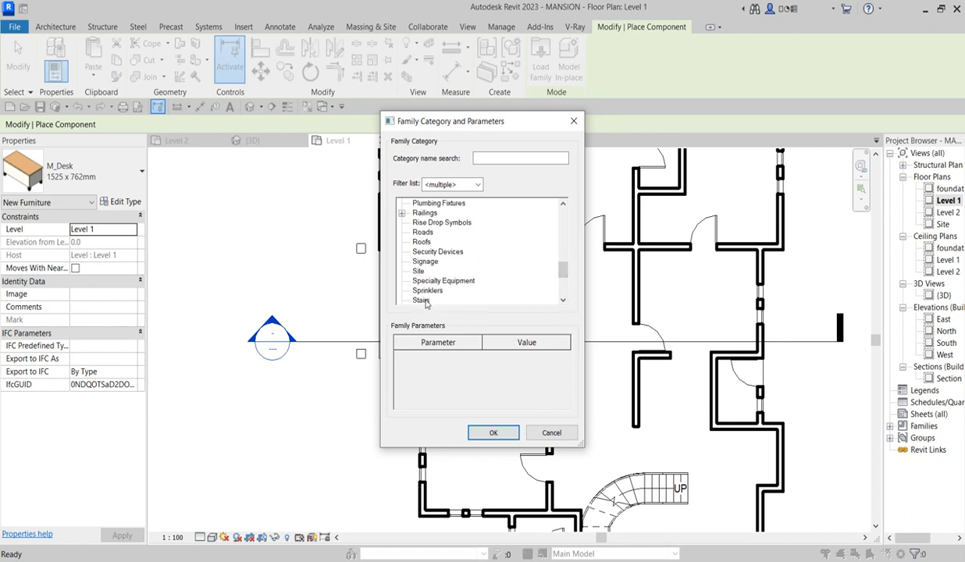
pyautogui.scroll(-1, 426, 304)
pyautogui.scroll(-1, 422, 288)
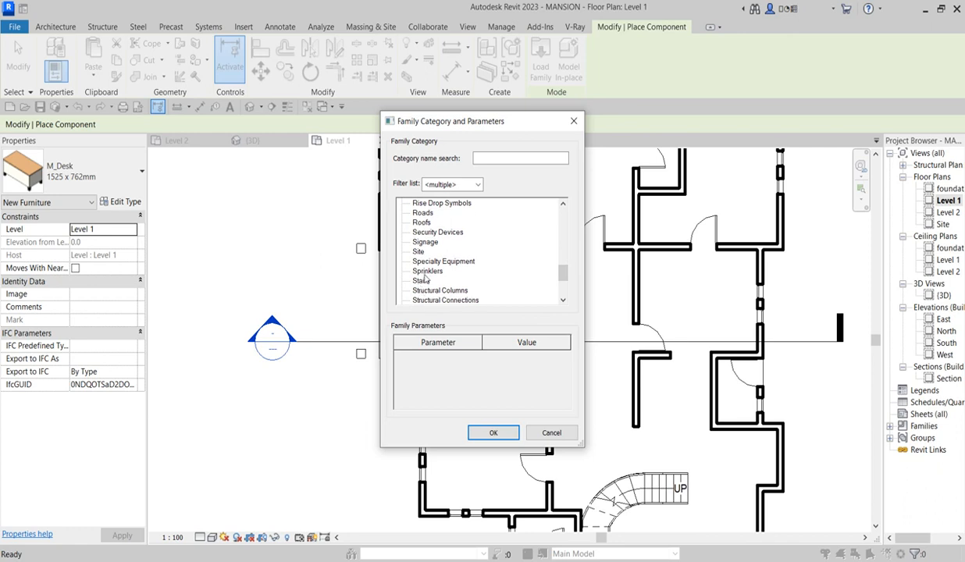
pyautogui.click(494, 432)
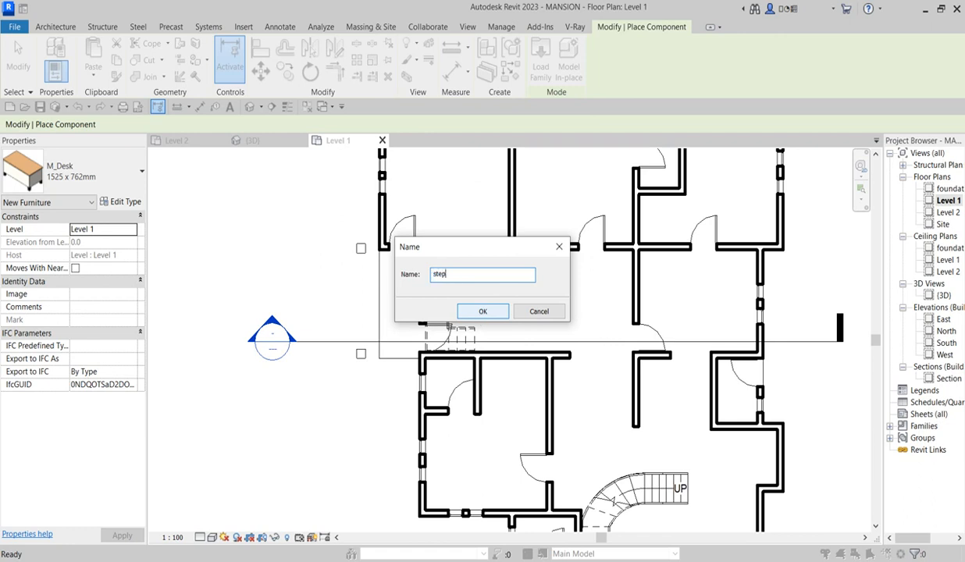
# - Name the in-place stair family "step" and bring up the tools for creating its solid forms
pyautogui.write('stepw')
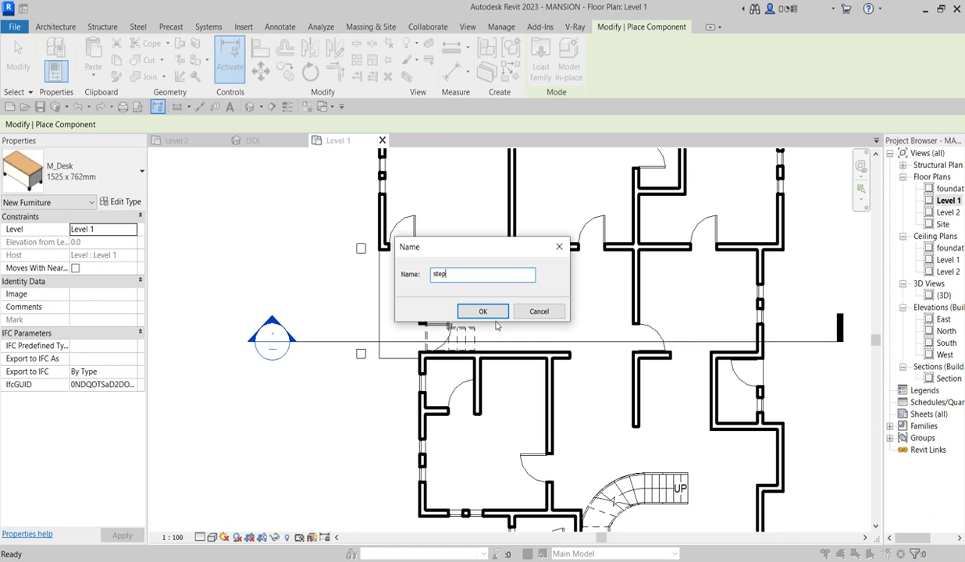
pyautogui.click(491, 312)
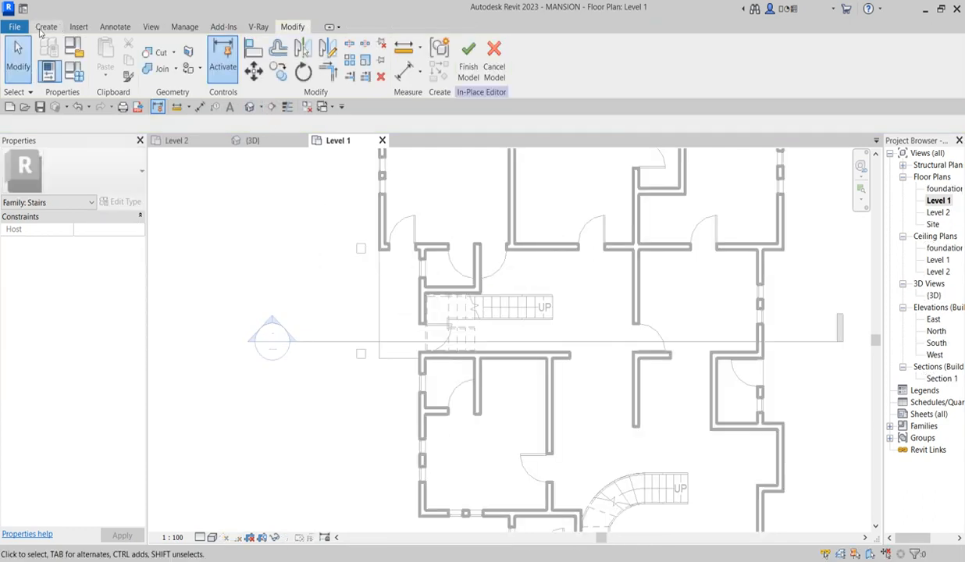
pyautogui.click(45, 27)
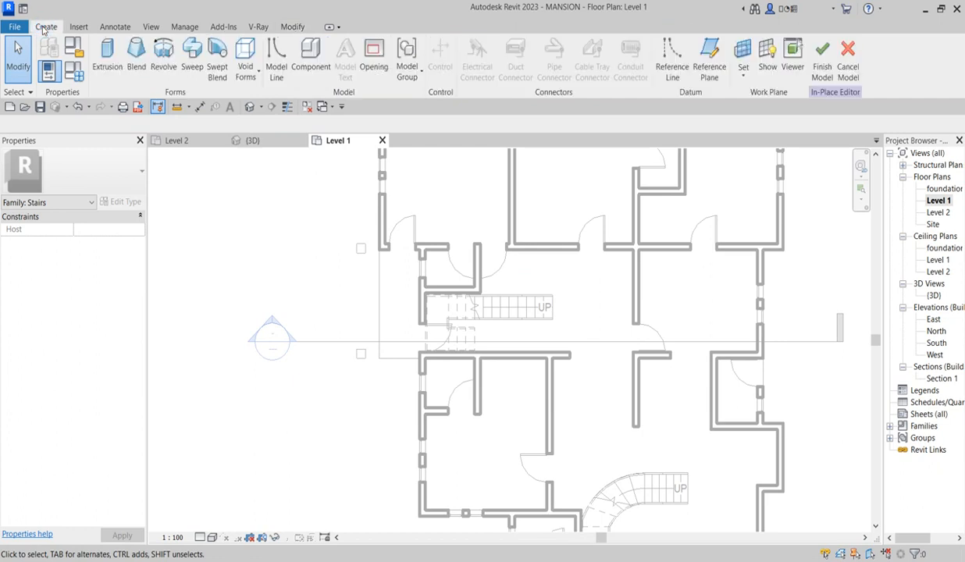
# - Start a Sweep and sketch its path by picking the outer and lower edges of the side porch floor
pyautogui.click(192, 56)
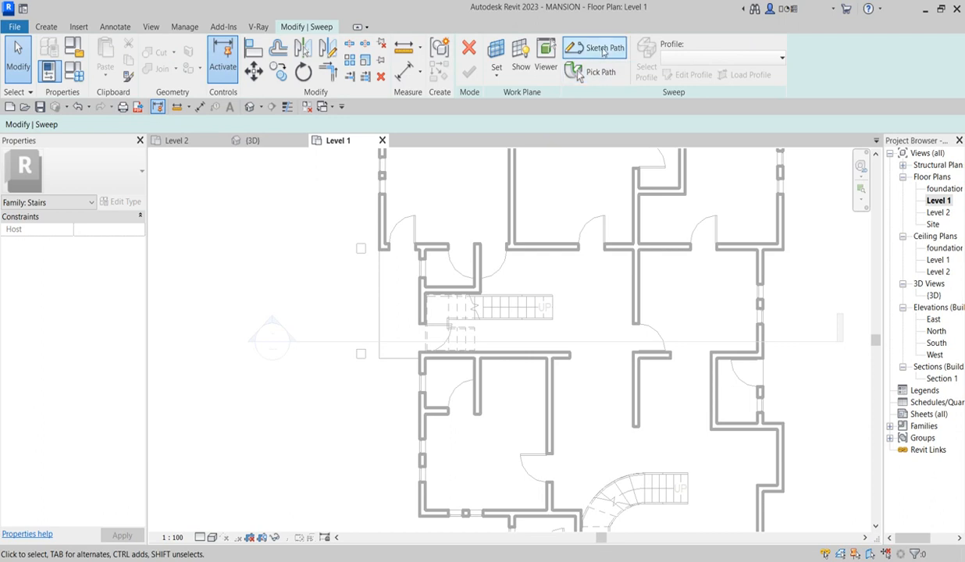
pyautogui.click(587, 49)
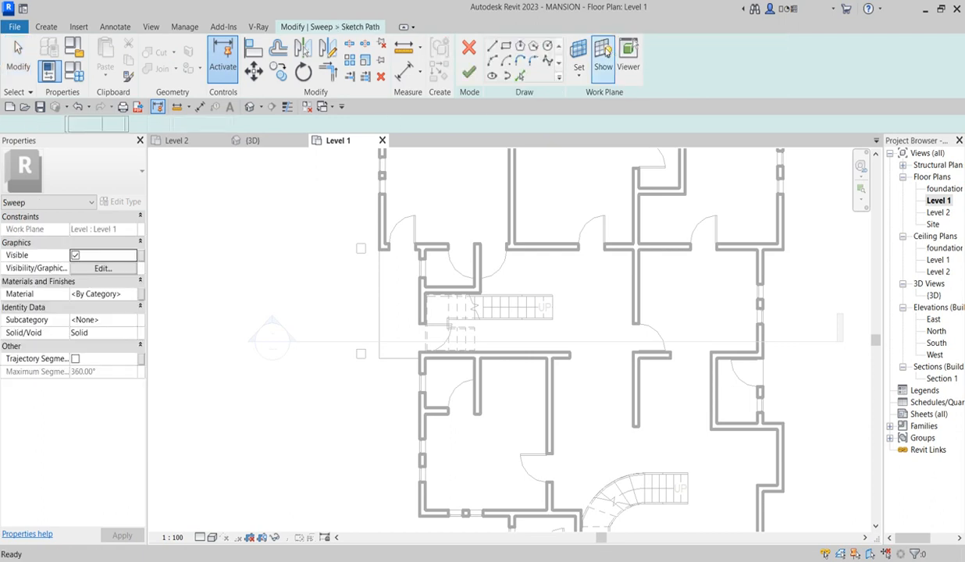
pyautogui.click(520, 79)
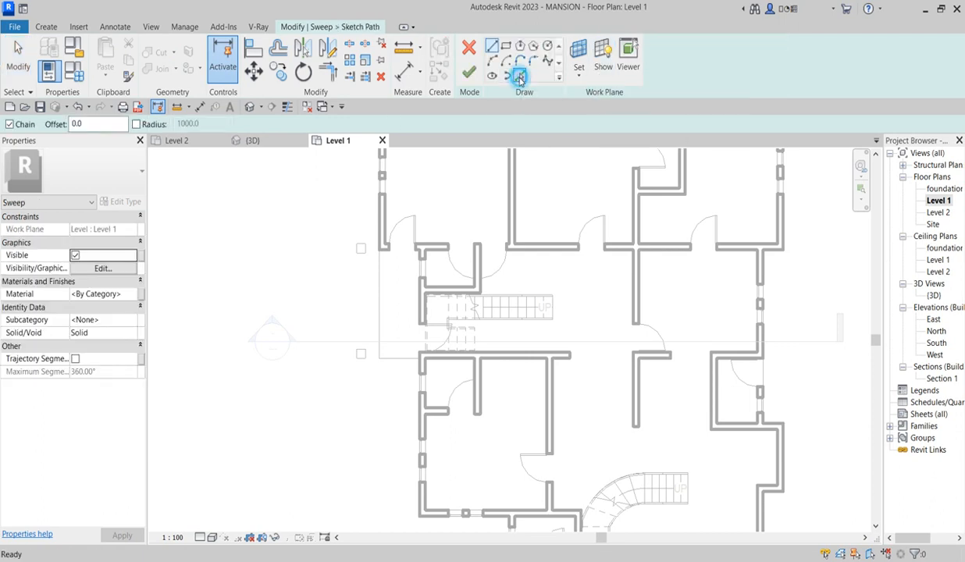
pyautogui.click(382, 291)
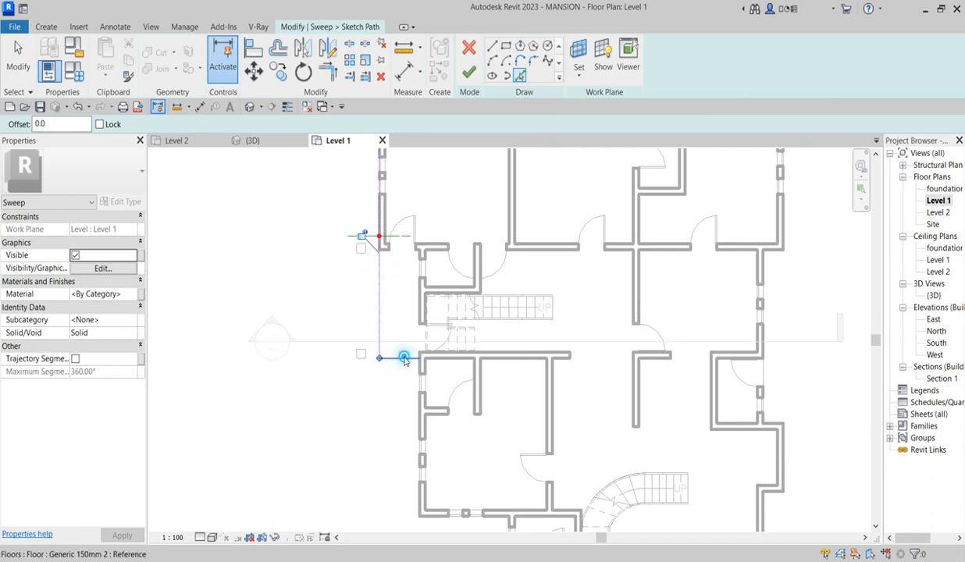
pyautogui.click(404, 359)
pyautogui.scroll(-4, 396, 367)
pyautogui.rightClick(344, 210)
pyautogui.click(389, 219)
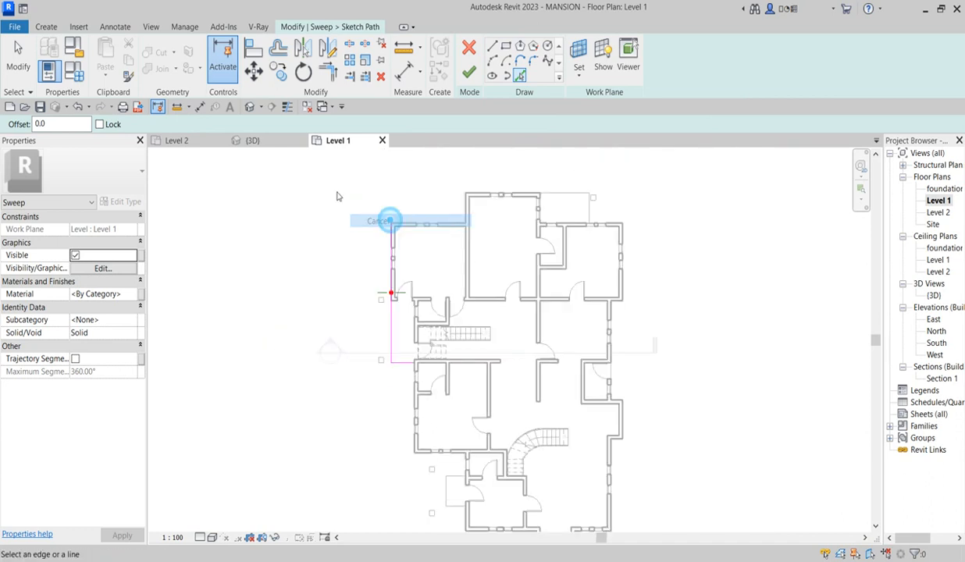
pyautogui.rightClick(340, 196)
pyautogui.click(366, 200)
# - Shorten the path's long vertical line to 3950 mm, ending beside the porch's upper door, and finish the path
pyautogui.scroll(3, 390, 258)
pyautogui.rightClick(307, 241)
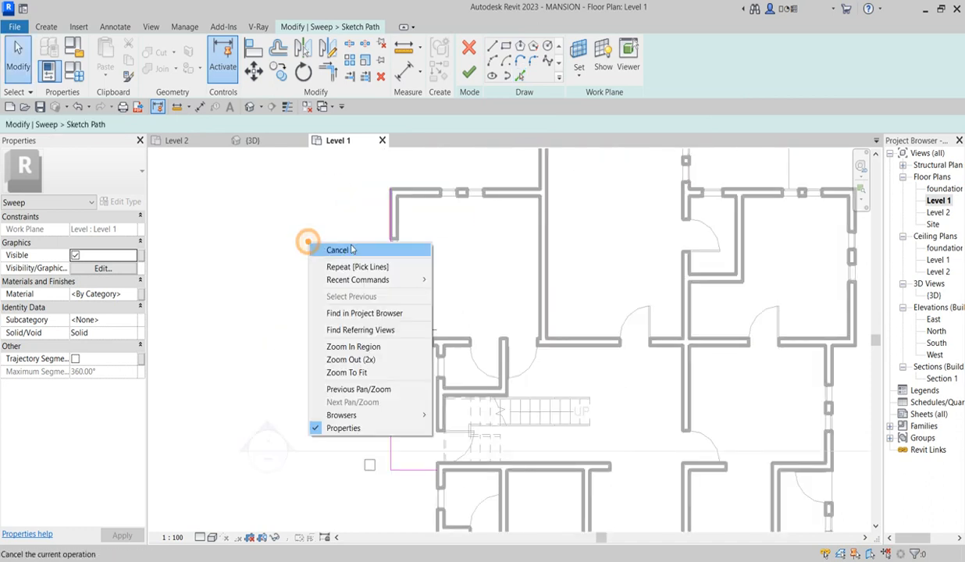
pyautogui.click(349, 250)
pyautogui.click(390, 227)
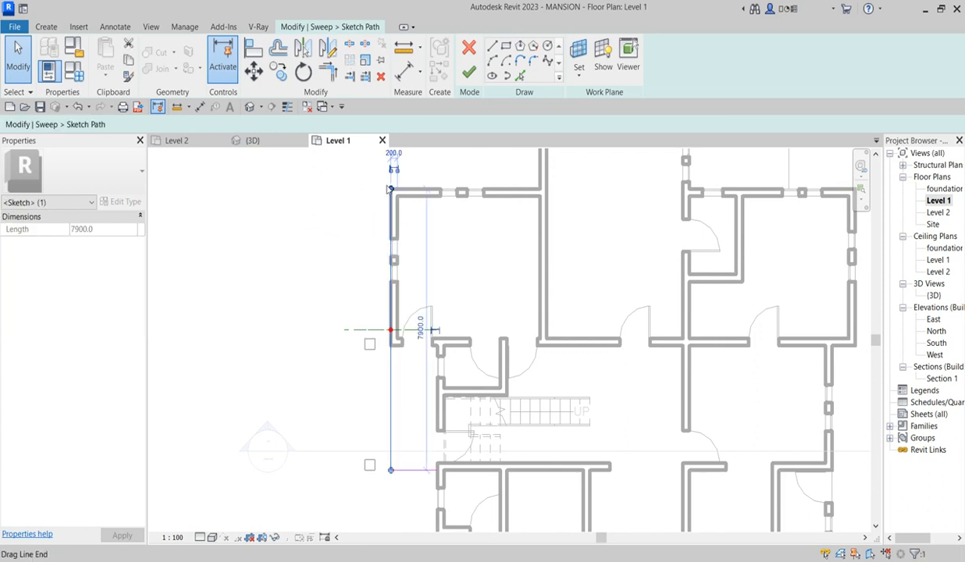
pyautogui.moveTo(391, 188); pyautogui.dragTo(391, 329)
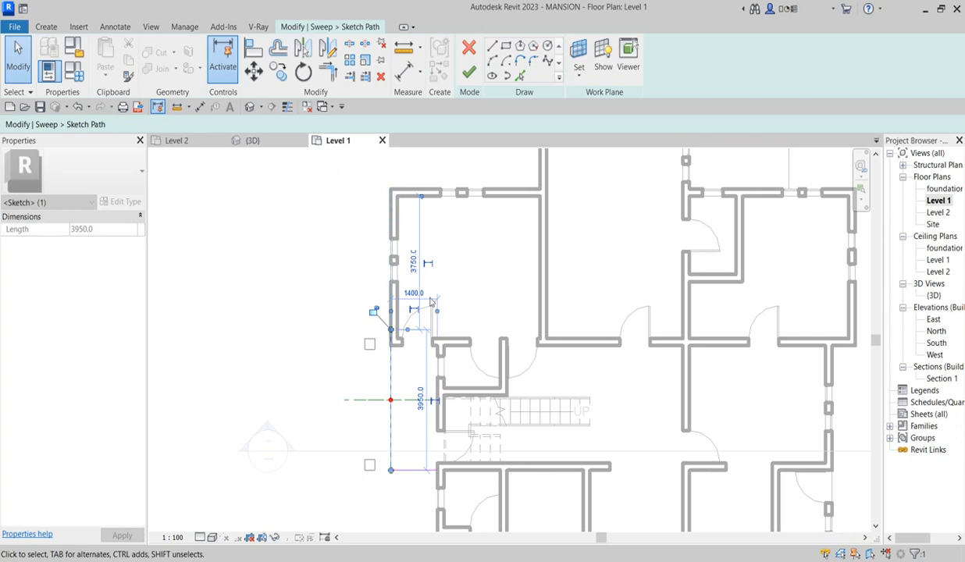
pyautogui.scroll(-1, 448, 308)
pyautogui.scroll(3, 401, 336)
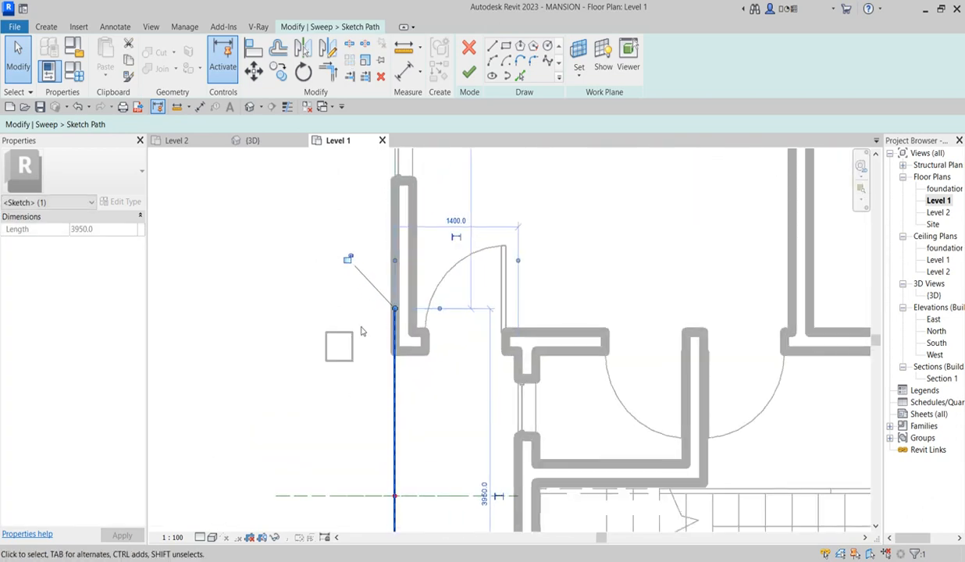
pyautogui.scroll(-2, 401, 300)
pyautogui.scroll(-4, 359, 331)
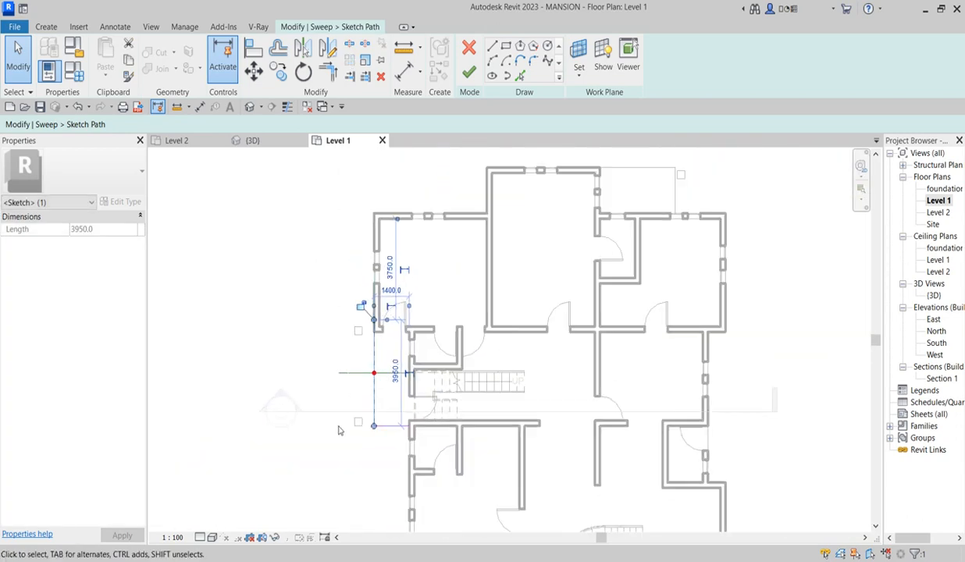
pyautogui.scroll(4, 337, 438)
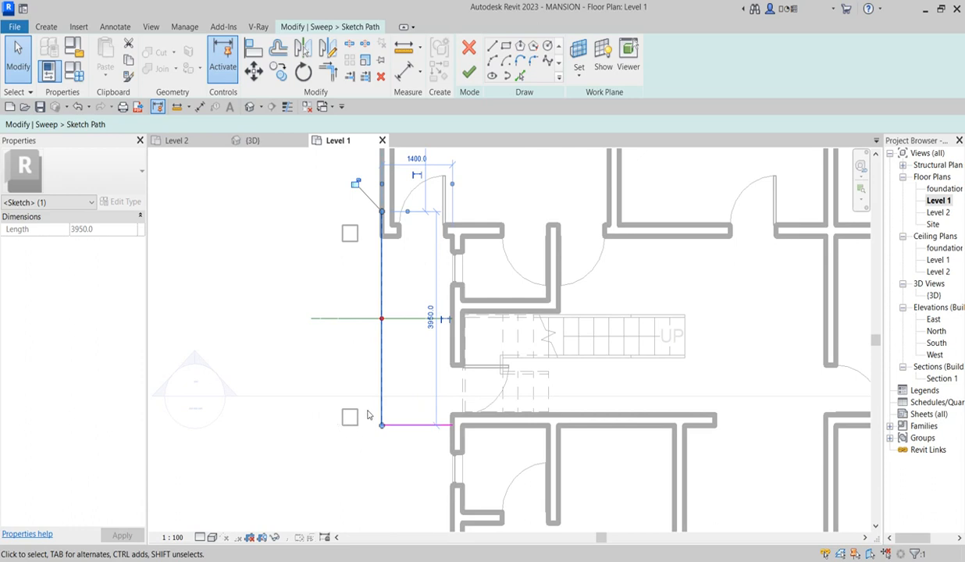
pyautogui.scroll(2, 370, 433)
pyautogui.scroll(-3, 360, 404)
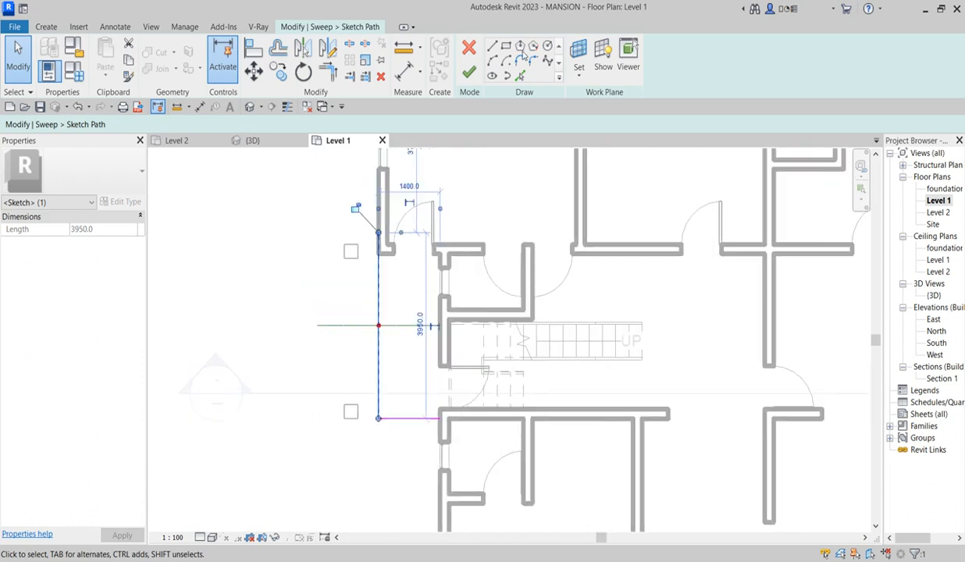
pyautogui.click(468, 72)
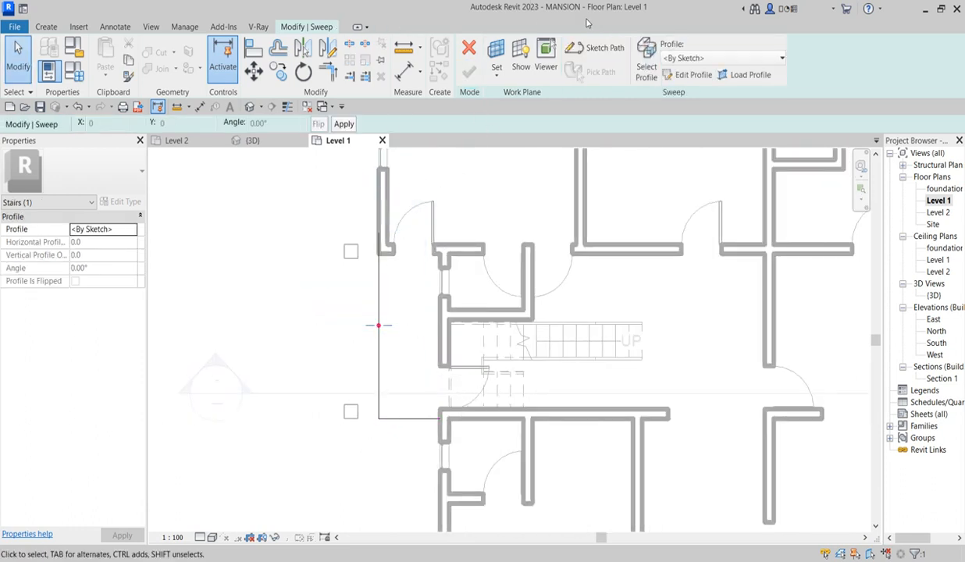
# - Start editing the sweep profile in the South elevation, close up on the porch floor edge at the path's reference point
pyautogui.click(701, 75)
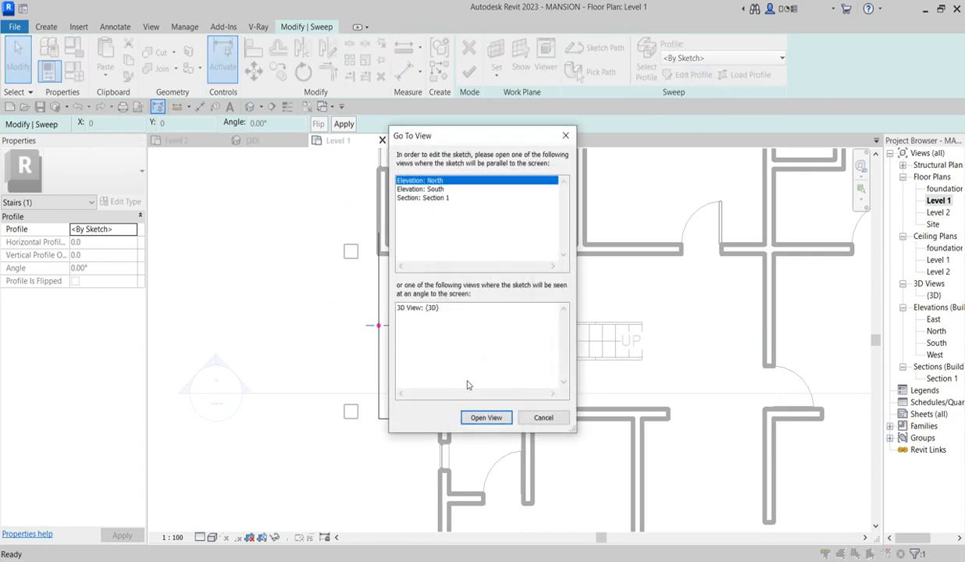
pyautogui.click(431, 189)
pyautogui.click(480, 420)
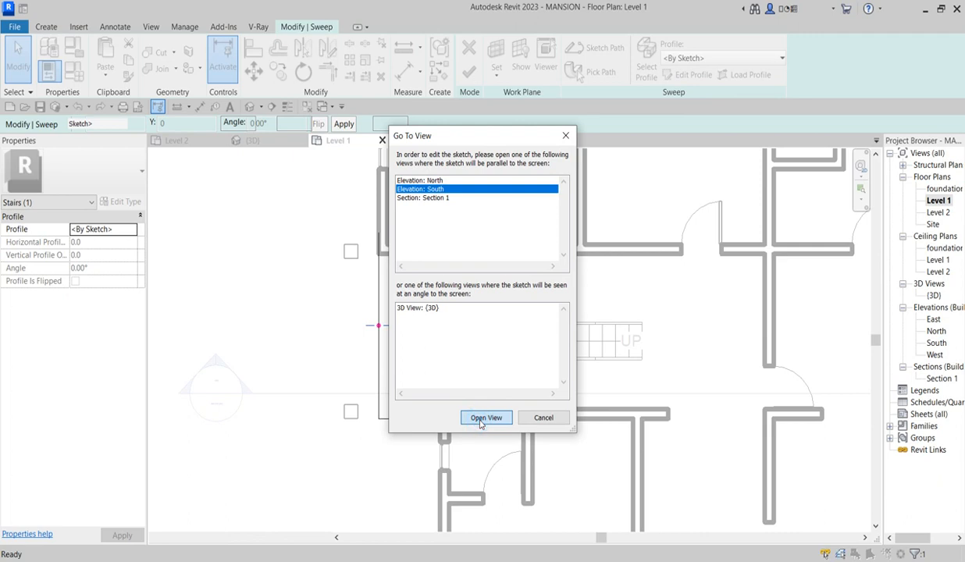
pyautogui.scroll(5, 338, 397)
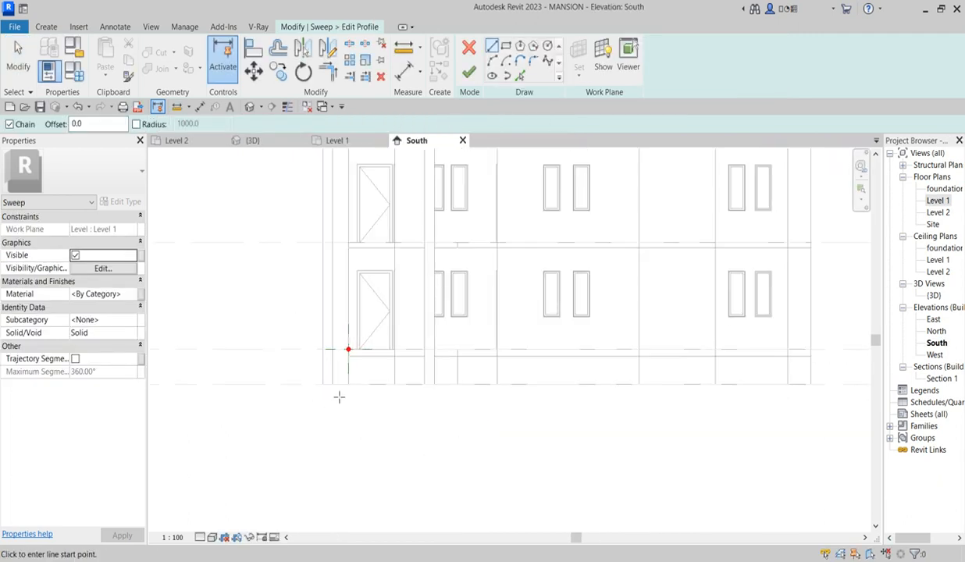
pyautogui.scroll(3, 371, 269)
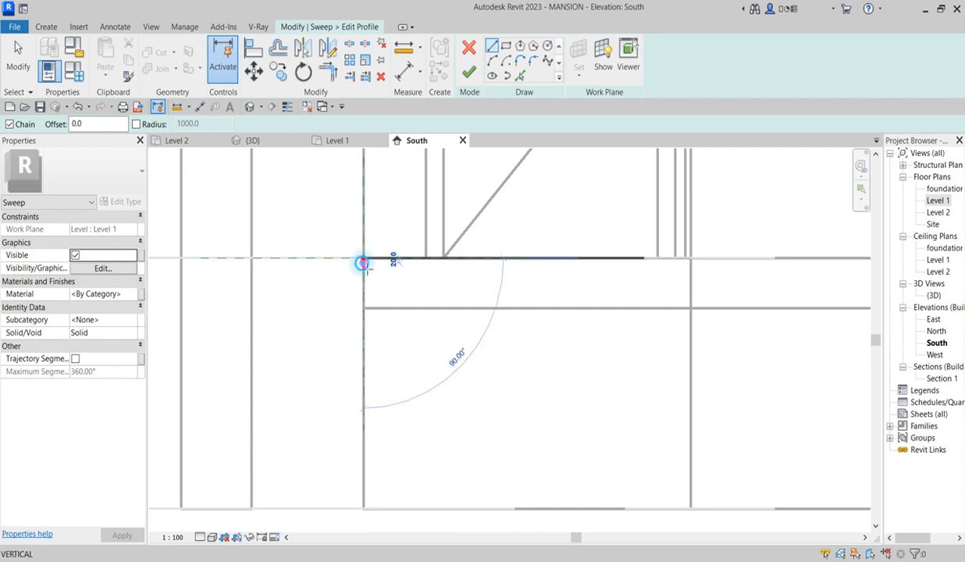
# - Draw connected profile lines from the reference point: 150 mm down, 300 mm outward from the porch and 150 mm down
pyautogui.click(364, 258)
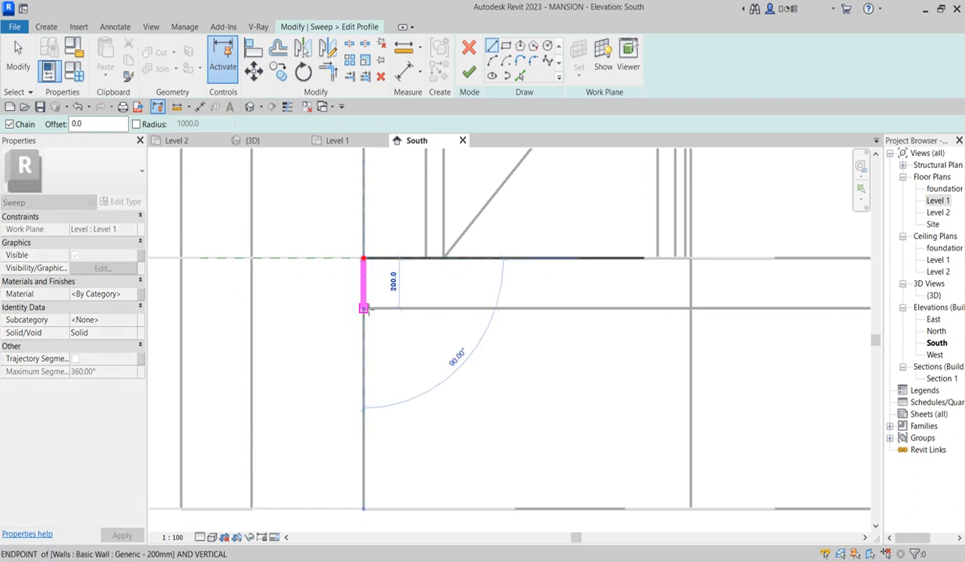
pyautogui.write('150')
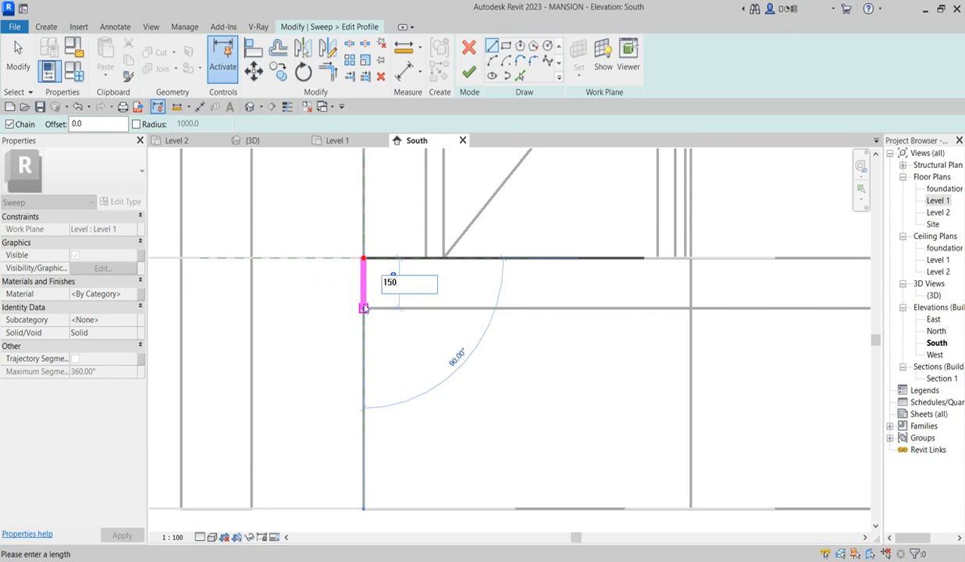
pyautogui.press('Return')
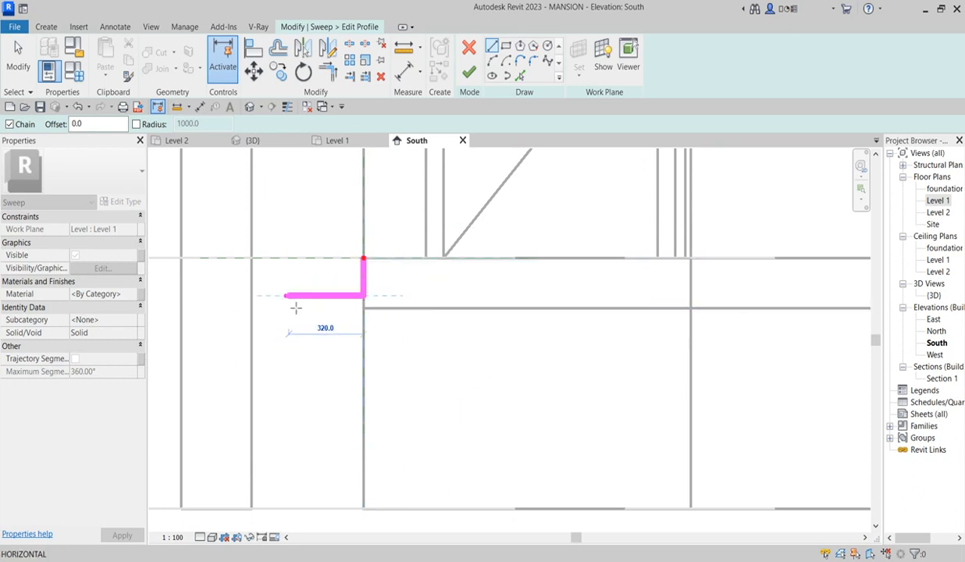
pyautogui.write('300')
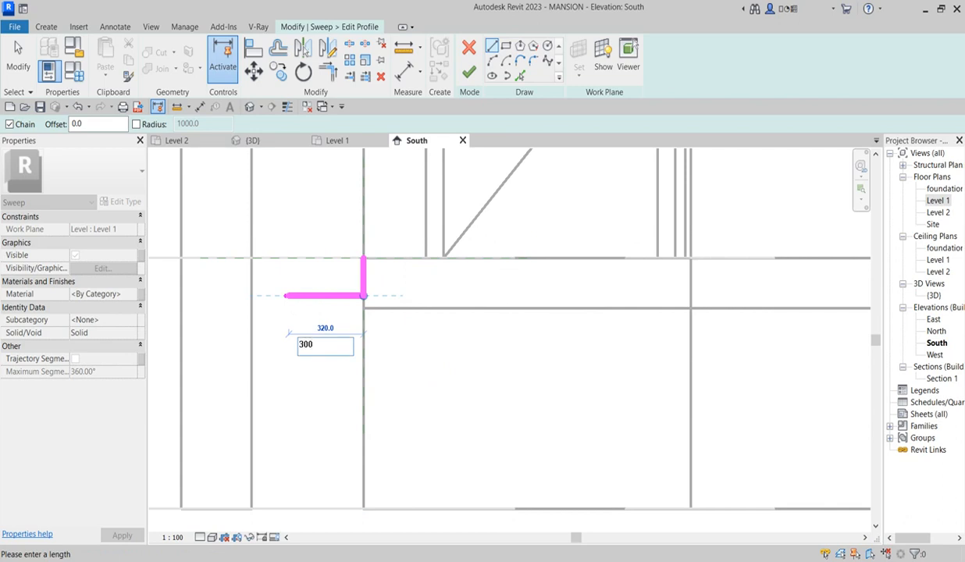
pyautogui.press('Return')
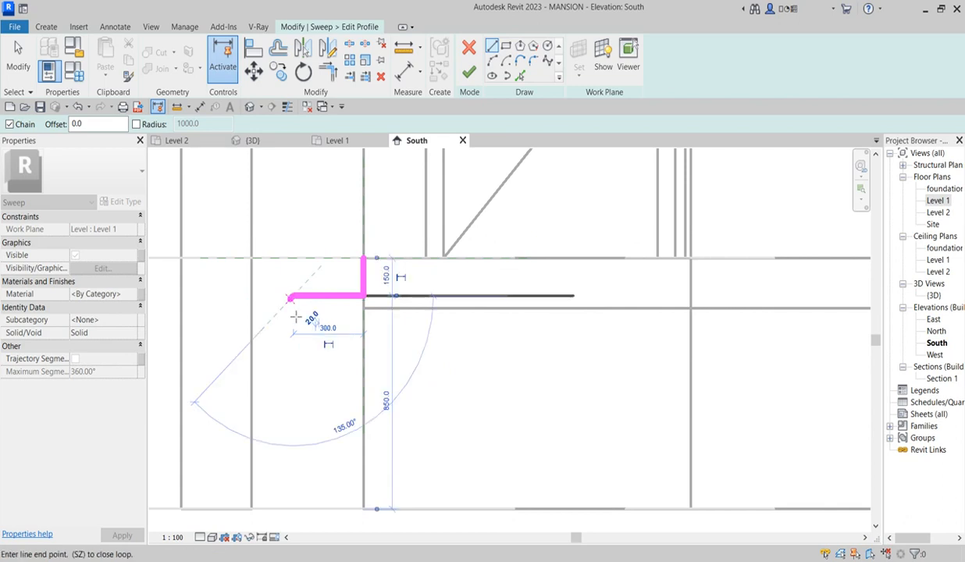
pyautogui.write('15')
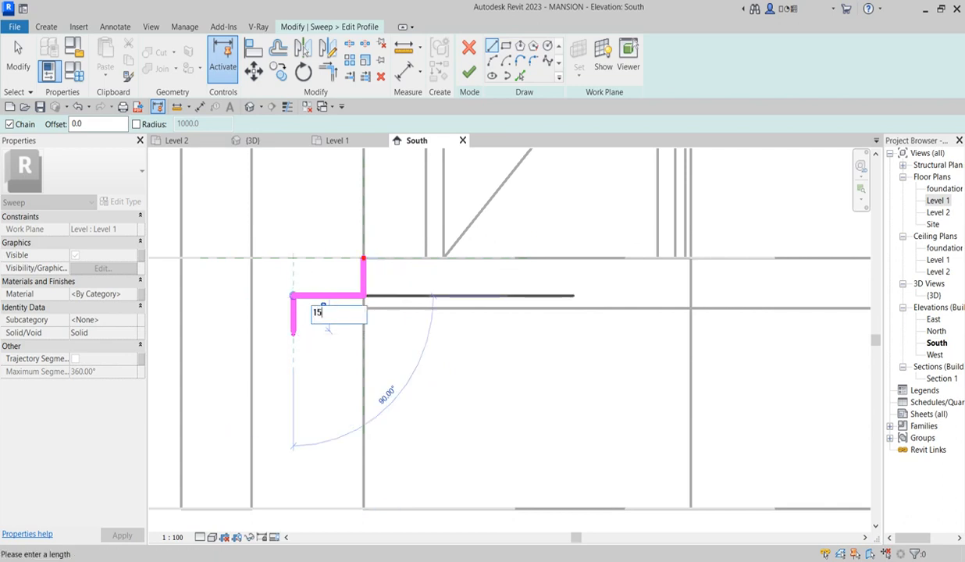
pyautogui.write('0')
pyautogui.press('Return')
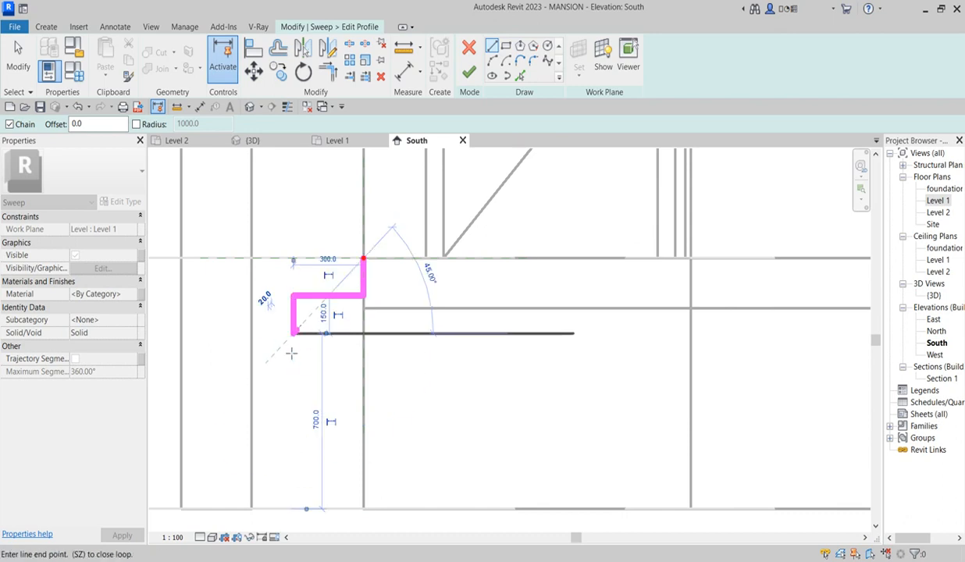
pyautogui.press('Escape')
pyautogui.press('Escape')
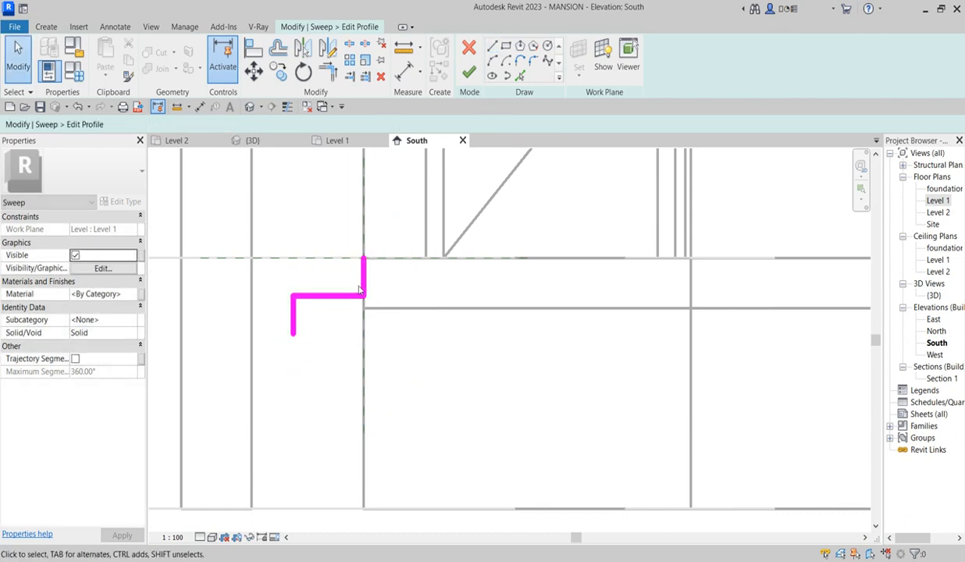
# - Delete the uppermost 150 mm riser line from the profile sketch
pyautogui.click(367, 273)
pyautogui.press('Delete')
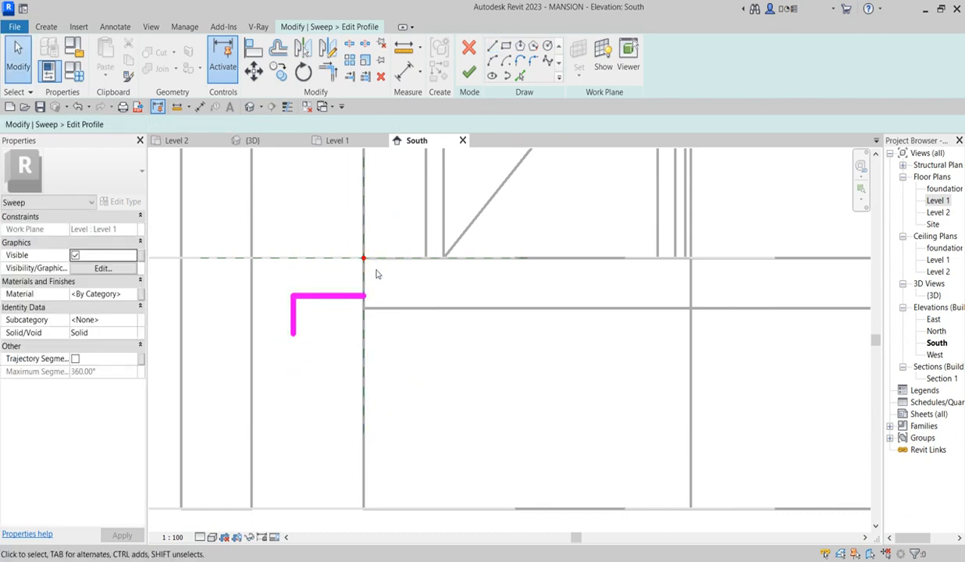
pyautogui.moveTo(377, 272); pyautogui.dragTo(406, 264, button='middle')
# - Copy the tread and riser lines five times end to end, down and outward, to form a six-tread stair profile to ground
pyautogui.moveTo(286, 272)
pyautogui.mouseDown()
pyautogui.moveTo(457, 398)
pyautogui.moveTo(449, 394)
pyautogui.mouseUp()
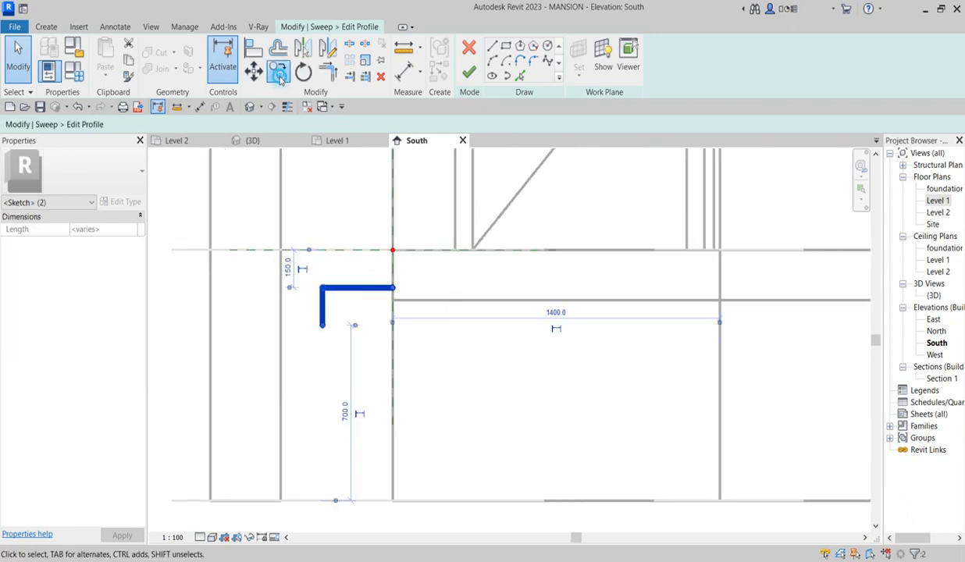
pyautogui.click(279, 75)
pyautogui.click(393, 288)
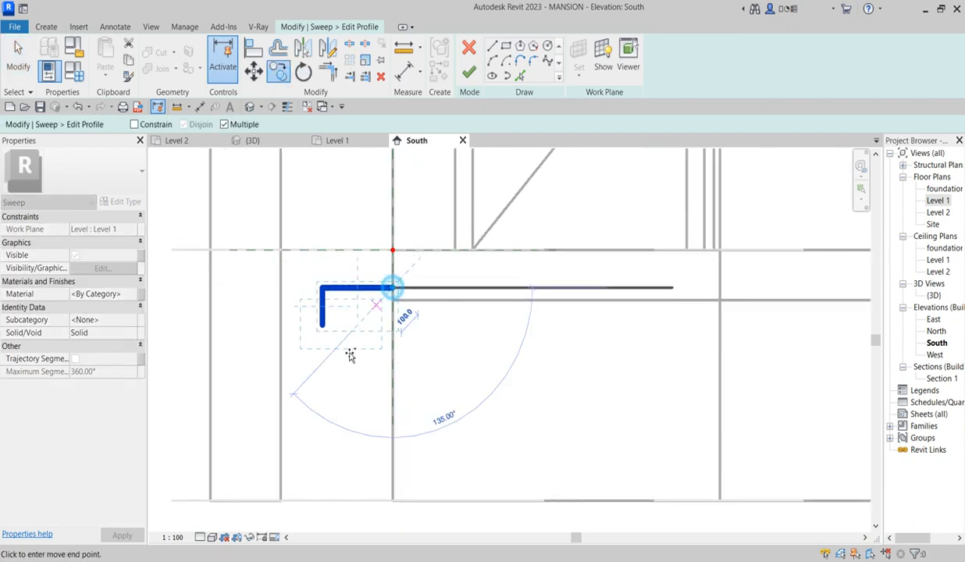
pyautogui.click(322, 324)
pyautogui.click(252, 361)
pyautogui.scroll(-3, 449, 359)
pyautogui.click(320, 381)
pyautogui.click(286, 400)
pyautogui.click(251, 399)
pyautogui.click(251, 418)
pyautogui.scroll(-2, 323, 396)
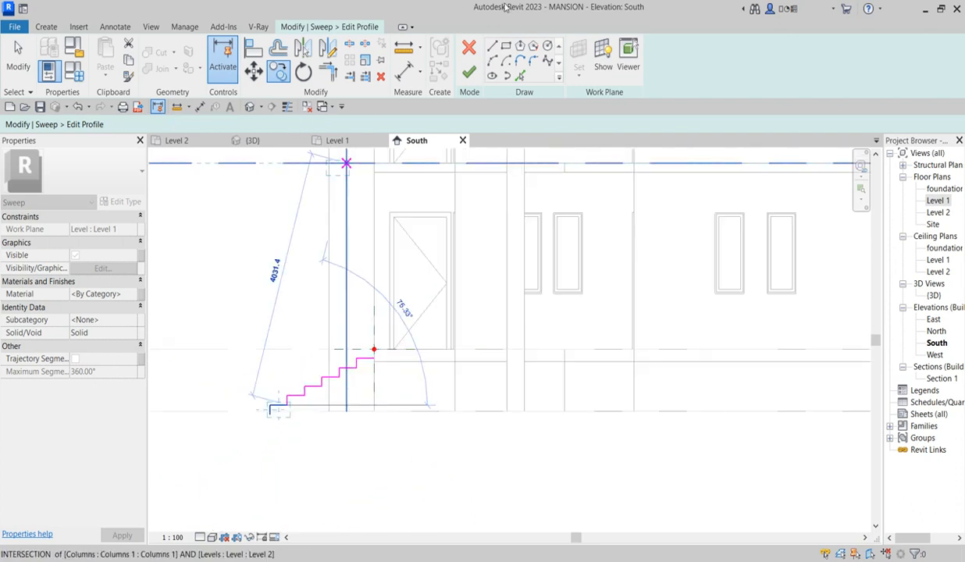
# - Close the stair profile with an 850 mm vertical line down the wall and a base line to the lowest riser, then finish it
pyautogui.click(492, 45)
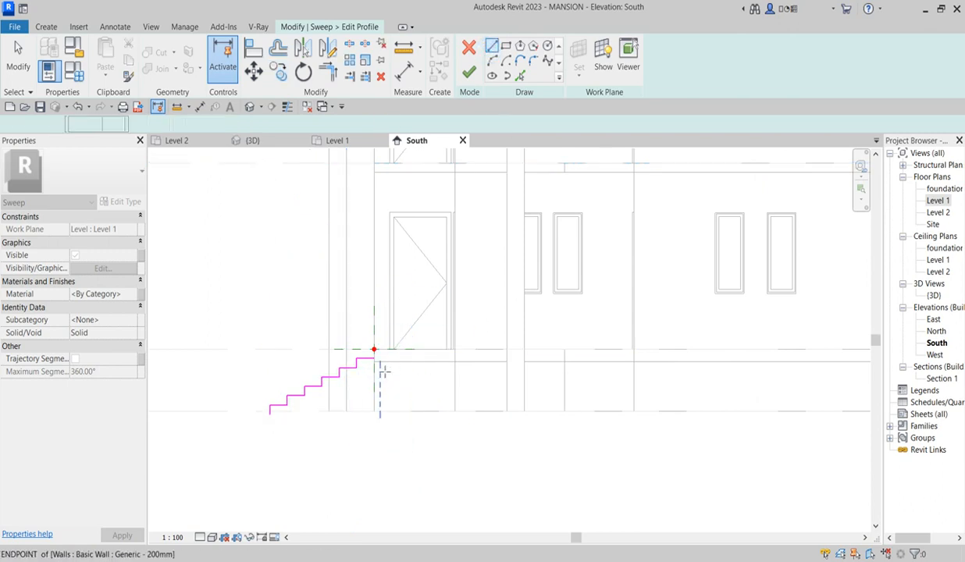
pyautogui.scroll(2, 372, 349)
pyautogui.click(370, 354)
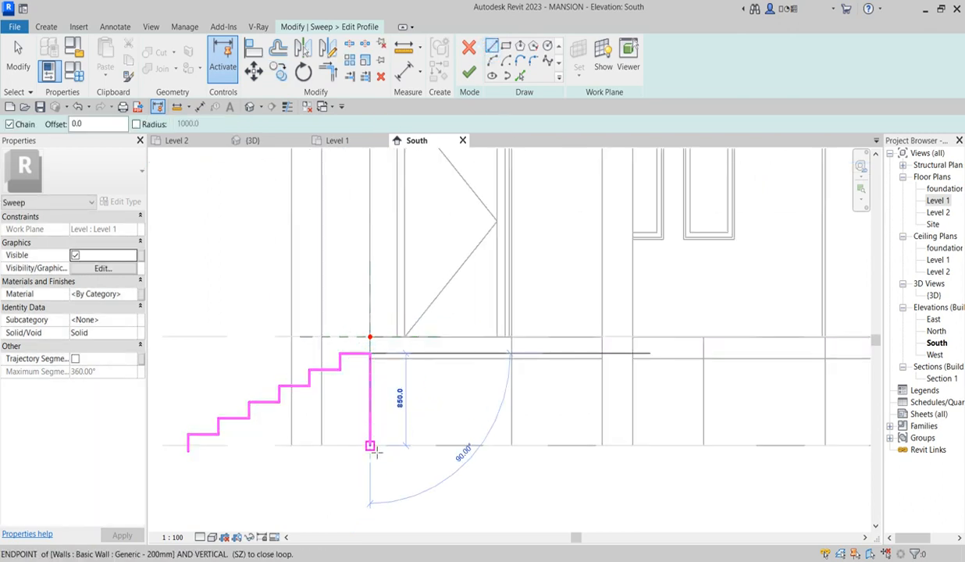
pyautogui.click(370, 444)
pyautogui.click(188, 445)
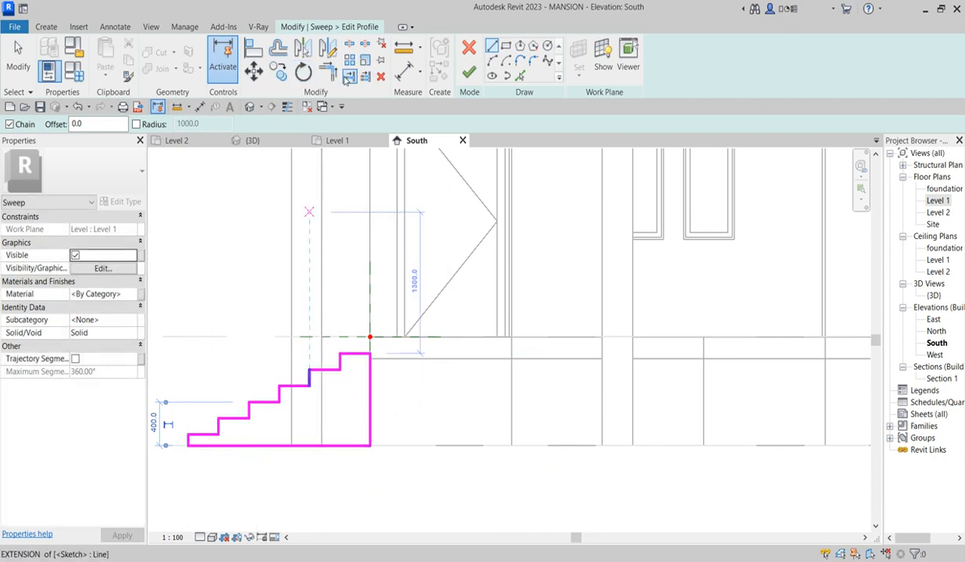
pyautogui.click(472, 75)
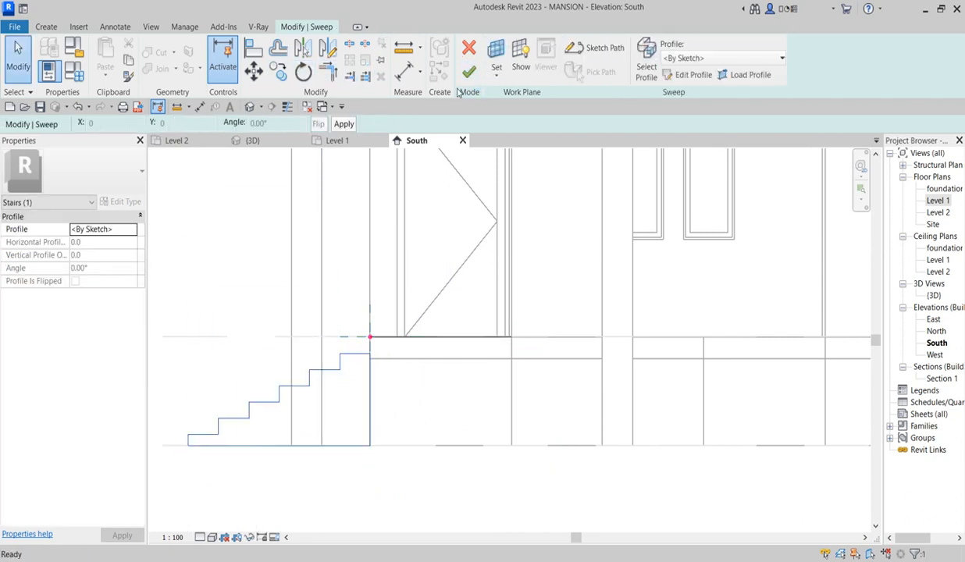
# - Finish the sweep to generate the porch steps and deselect the solid
pyautogui.click(470, 73)
pyautogui.scroll(-4, 343, 367)
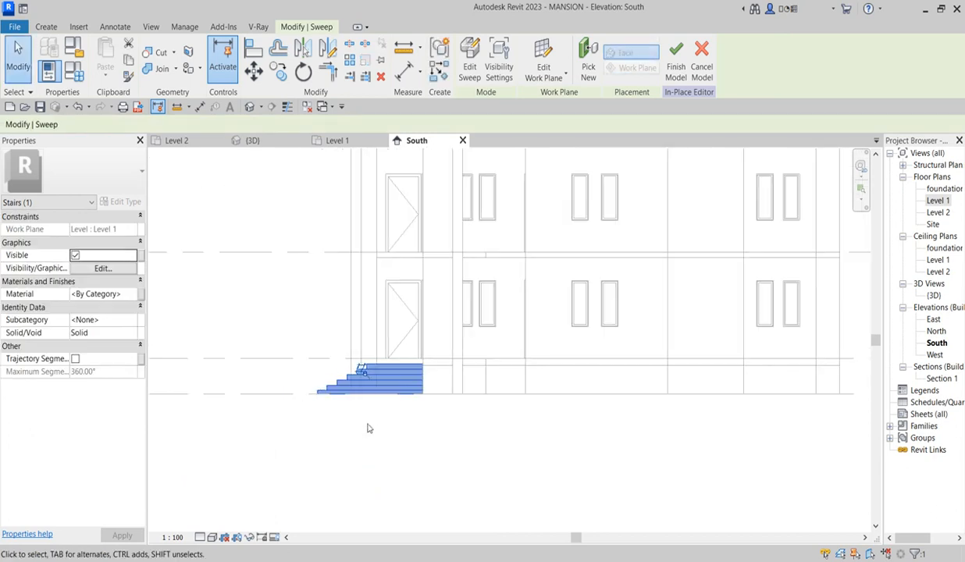
pyautogui.click(371, 423)
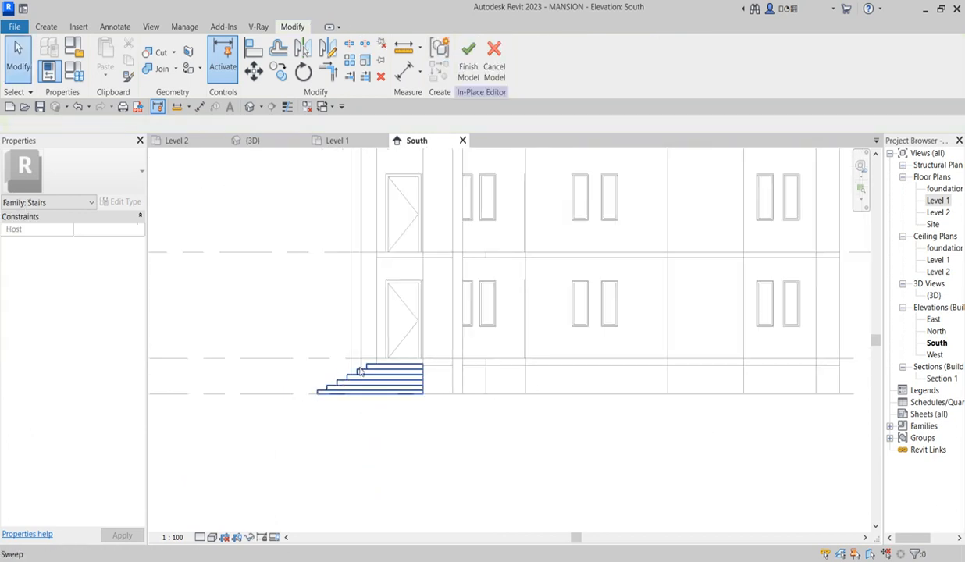
# - In the Level 1 floor plan, copy the porch steps sweep from its inner upper corner to the matching corner of the lower porch floor
pyautogui.scroll(1, 745, 408)
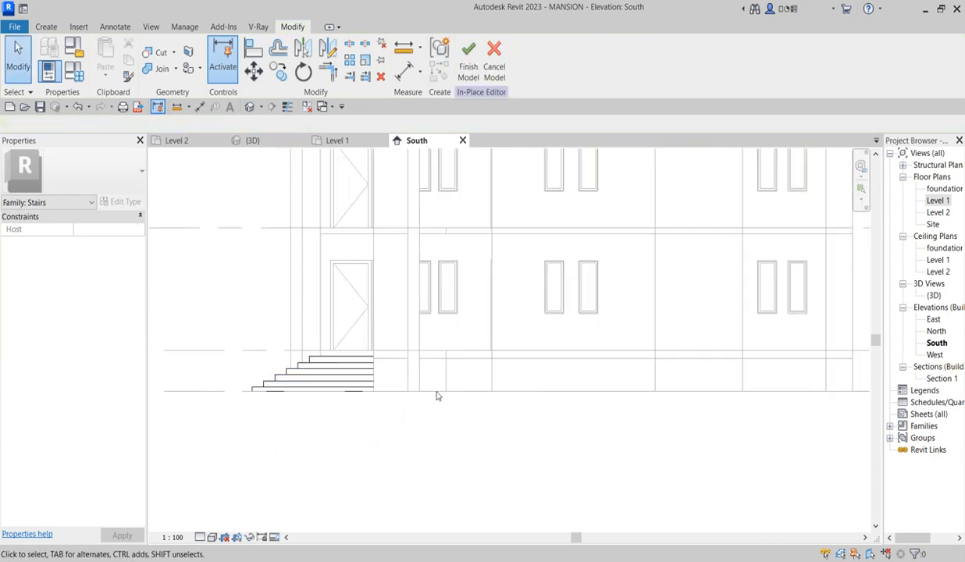
pyautogui.scroll(-2, 436, 392)
pyautogui.doubleClick(939, 202)
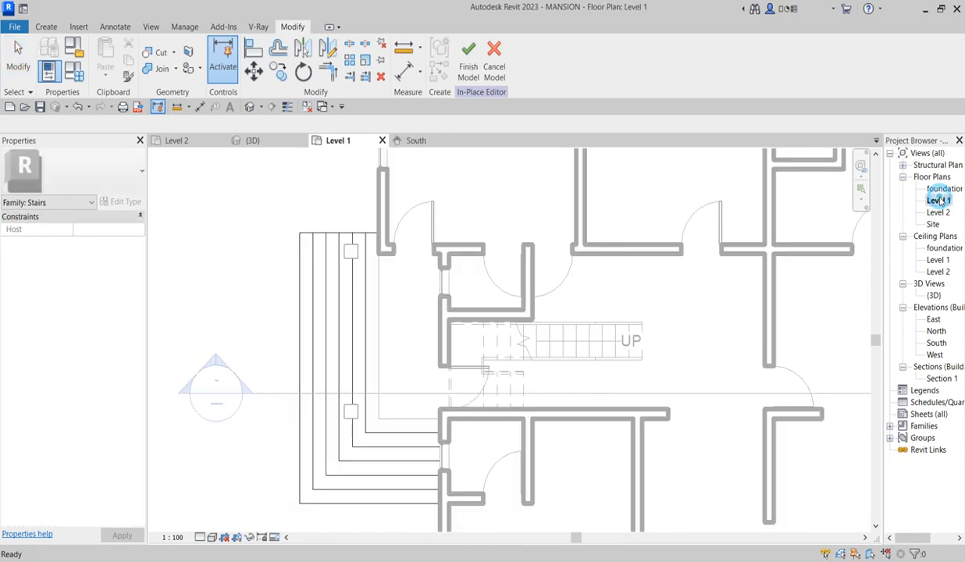
pyautogui.click(390, 322)
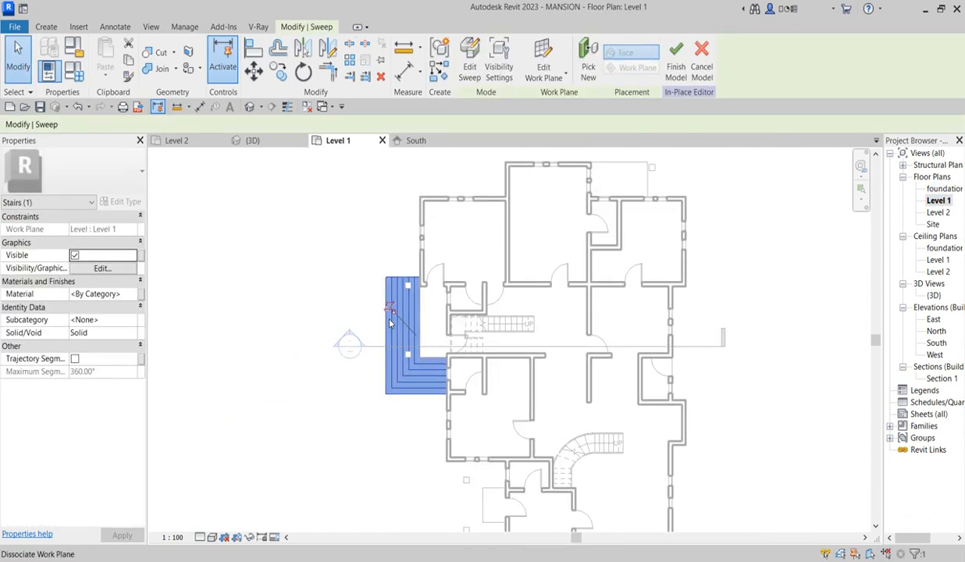
pyautogui.click(278, 72)
pyautogui.scroll(2, 435, 352)
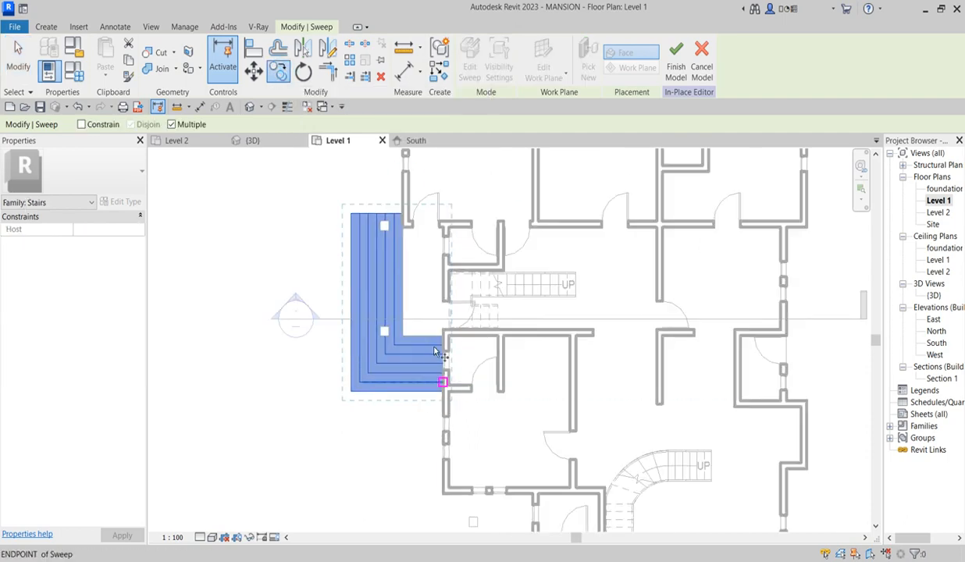
pyautogui.scroll(1, 401, 212)
pyautogui.scroll(1, 399, 209)
pyautogui.click(399, 209)
pyautogui.scroll(-4, 437, 266)
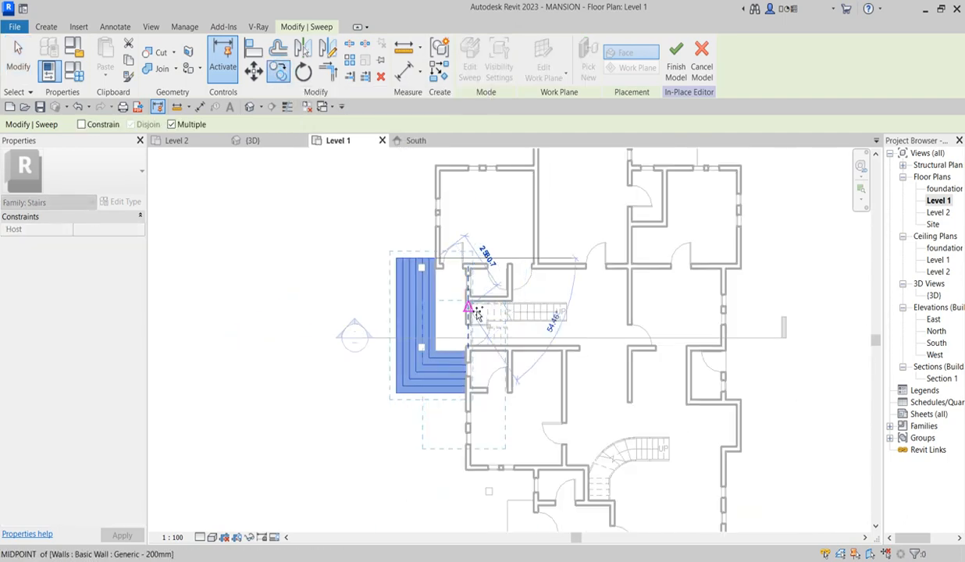
pyautogui.scroll(3, 527, 484)
pyautogui.scroll(2, 530, 486)
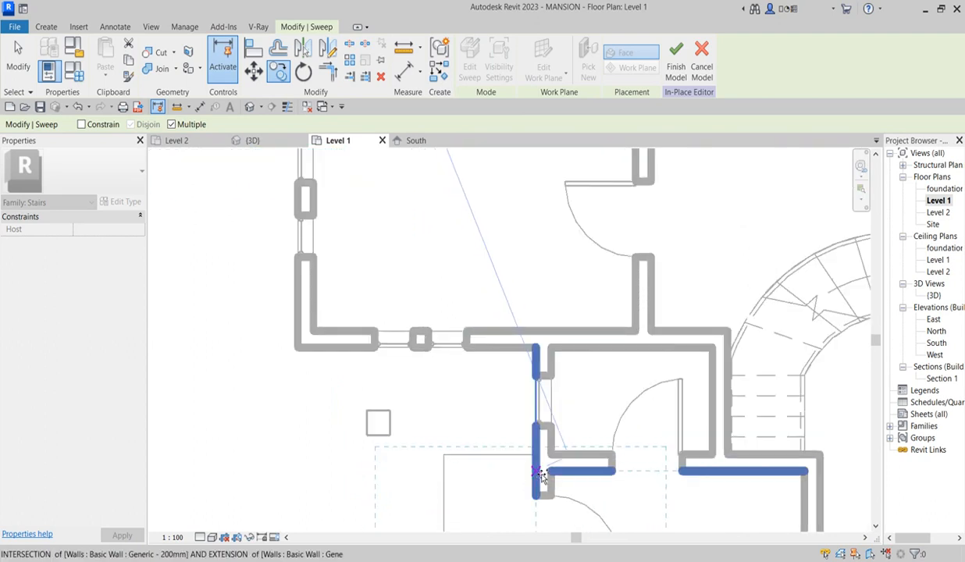
pyautogui.scroll(-3, 445, 461)
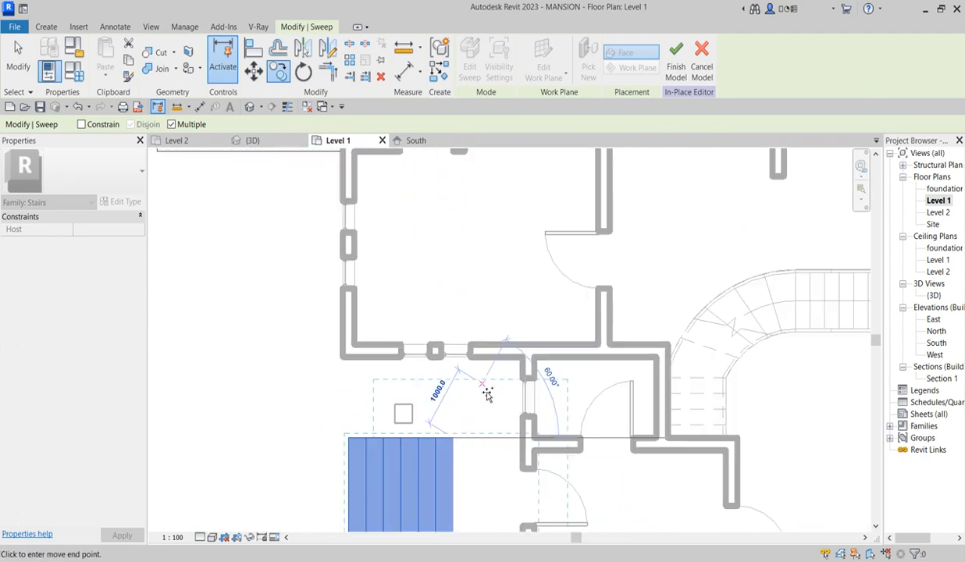
pyautogui.scroll(-1, 327, 448)
pyautogui.rightClick(325, 382)
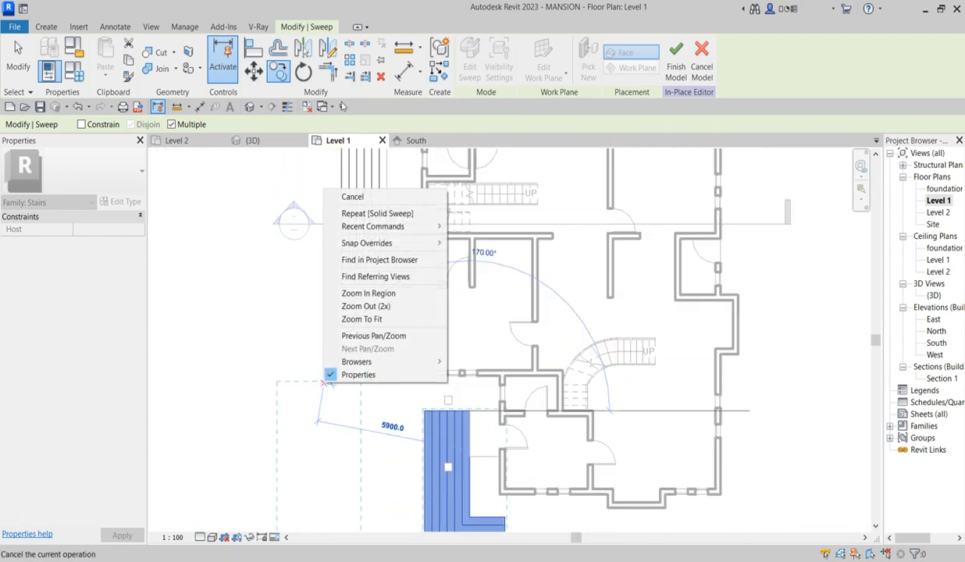
pyautogui.click(352, 196)
pyautogui.scroll(-2, 352, 197)
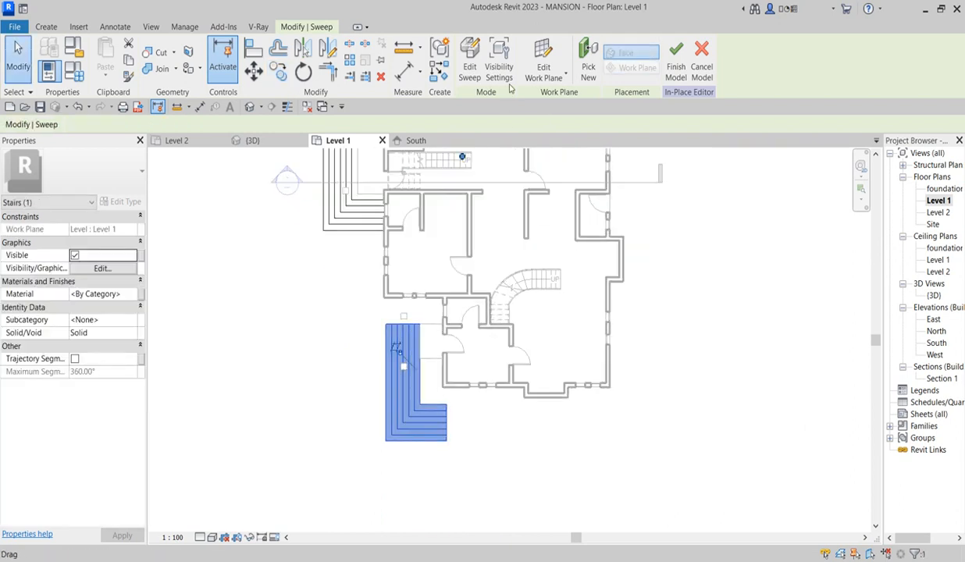
# - Edit the copied sweep's path and align its lower line with the lower edge of the small porch floor
pyautogui.click(469, 68)
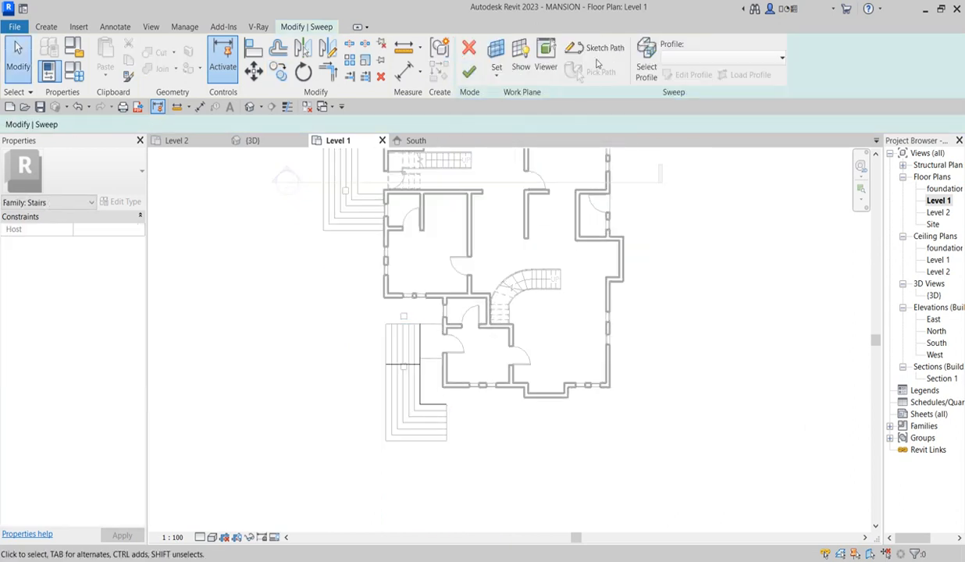
pyautogui.click(606, 50)
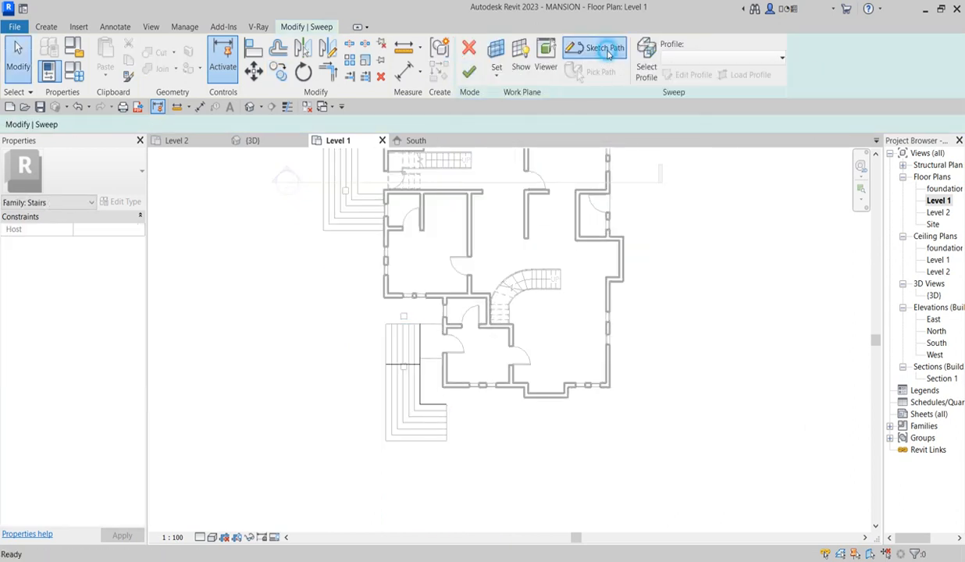
pyautogui.scroll(3, 437, 407)
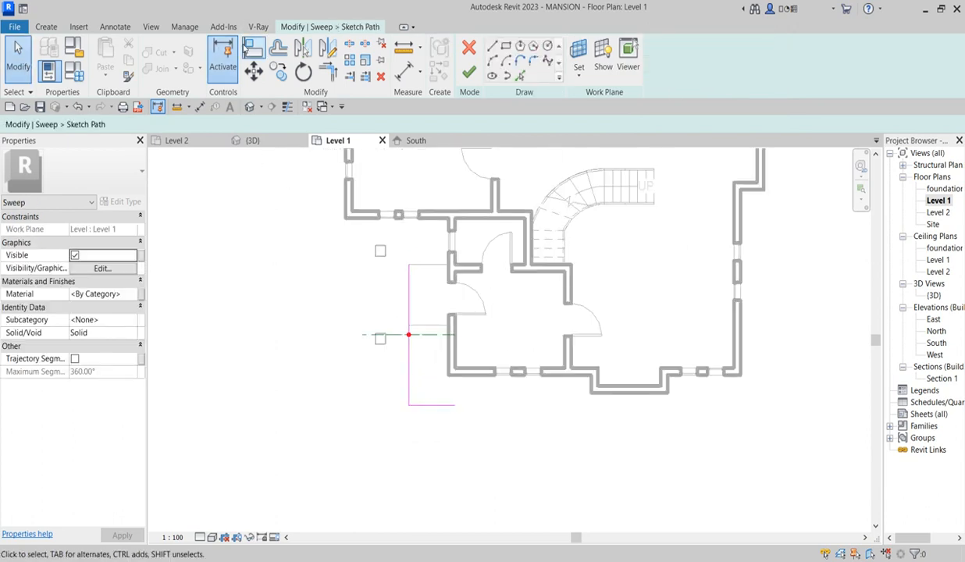
pyautogui.click(255, 50)
pyautogui.scroll(2, 440, 331)
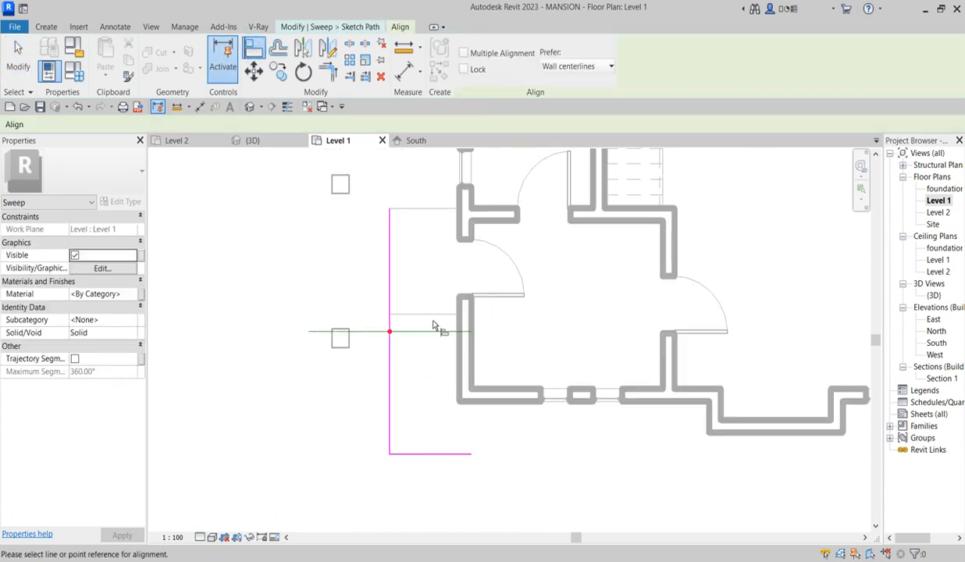
pyautogui.click(431, 316)
pyautogui.click(442, 454)
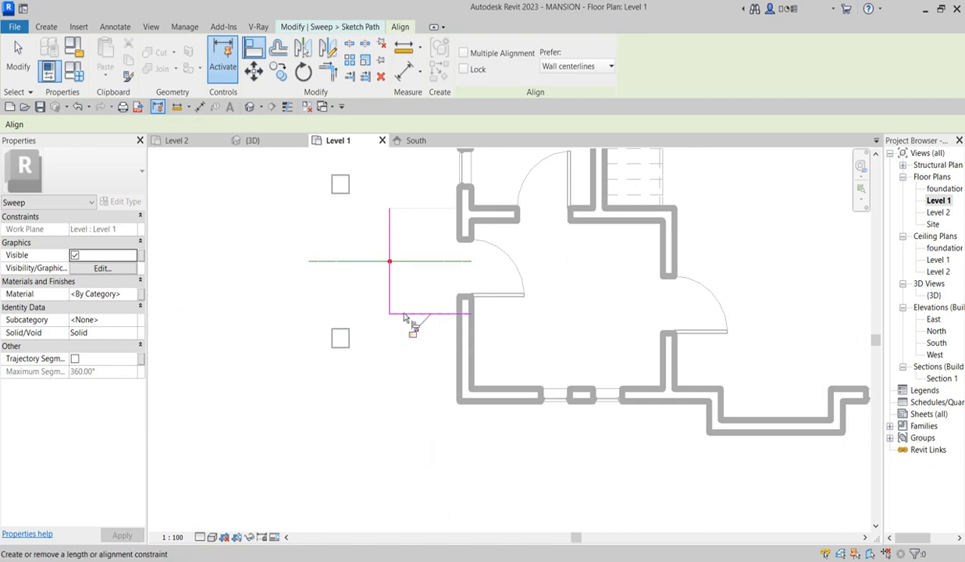
# - Shorten the lower path line to 1200 mm so it ends at the outer face of the house wall
pyautogui.scroll(2, 472, 306)
pyautogui.rightClick(530, 306)
pyautogui.rightClick(576, 308)
pyautogui.click(614, 308)
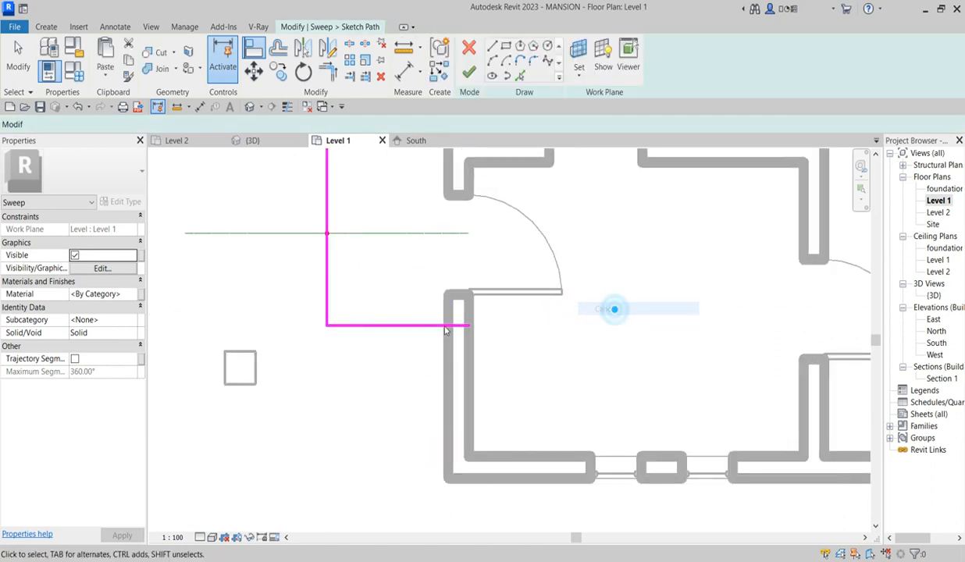
pyautogui.scroll(2, 448, 334)
pyautogui.click(448, 325)
pyautogui.moveTo(488, 321); pyautogui.dragTo(448, 322)
pyautogui.scroll(-4, 478, 376)
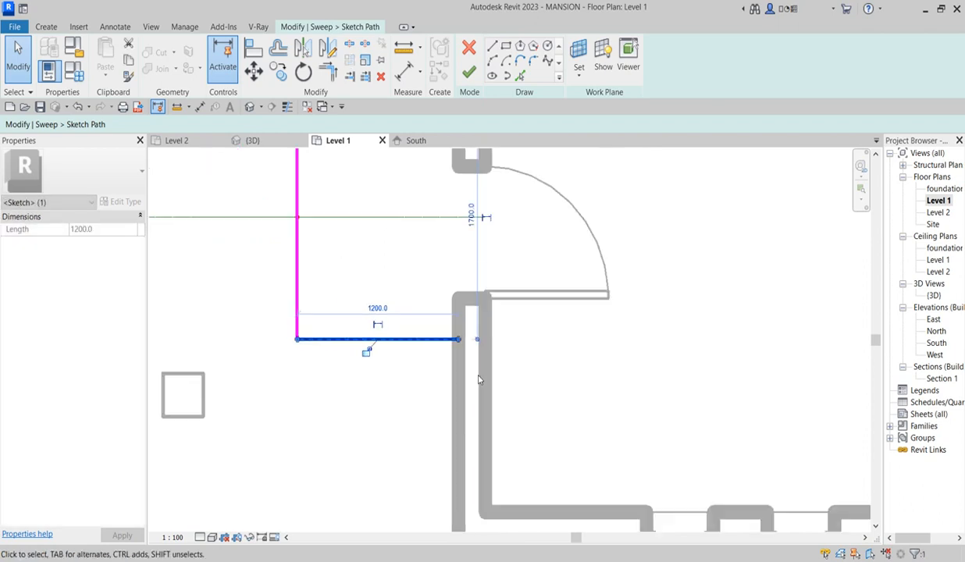
pyautogui.scroll(-2, 473, 425)
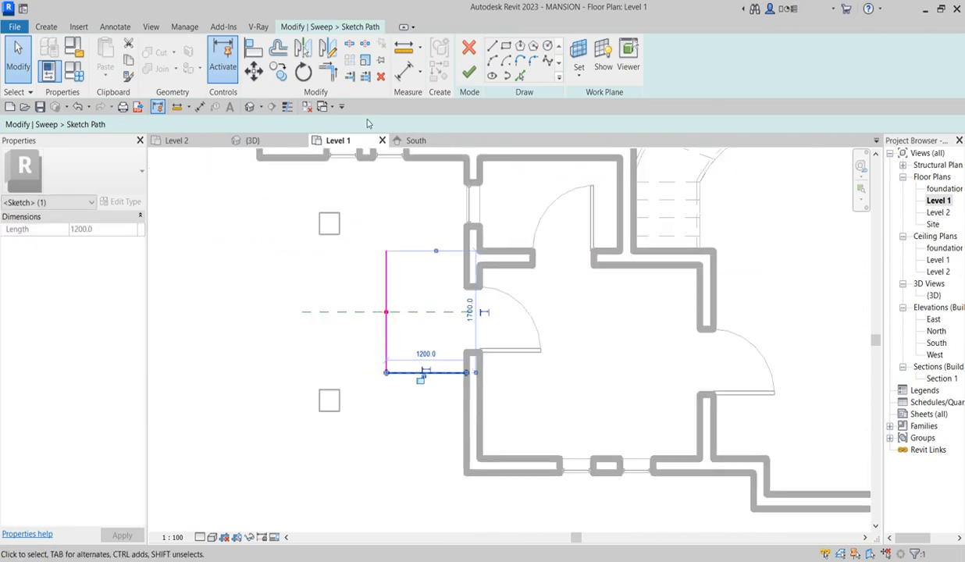
# - Mirror the lower path line about a horizontal axis drawn through the vertical path line's midpoint, onto the porch's upper edge
pyautogui.click(322, 51)
pyautogui.click(386, 311)
pyautogui.click(441, 315)
pyautogui.scroll(2, 339, 292)
pyautogui.click(281, 276)
pyautogui.scroll(-5, 395, 291)
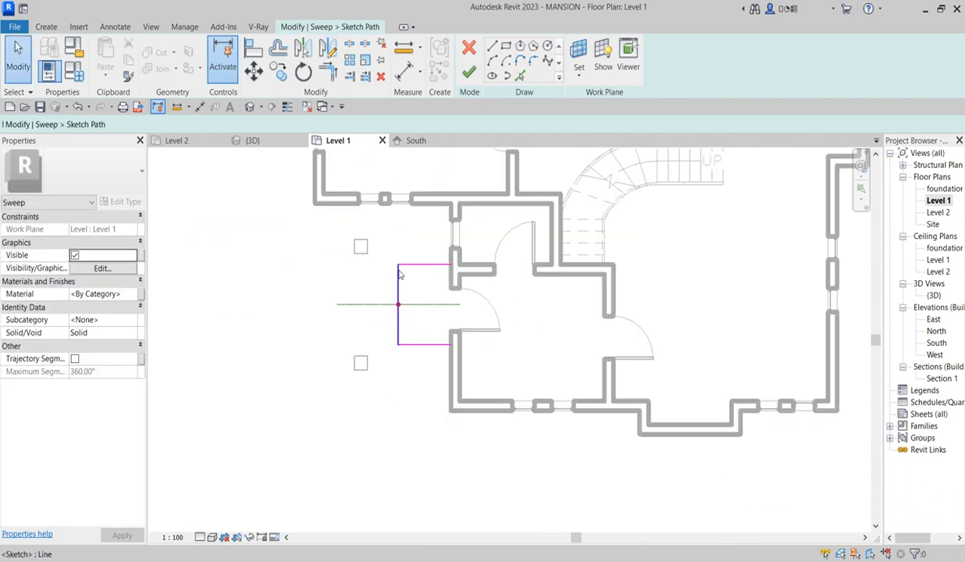
# - Finish the path sketch and the sweep to wrap the steps around three sides of the small porch
pyautogui.click(469, 72)
pyautogui.click(468, 72)
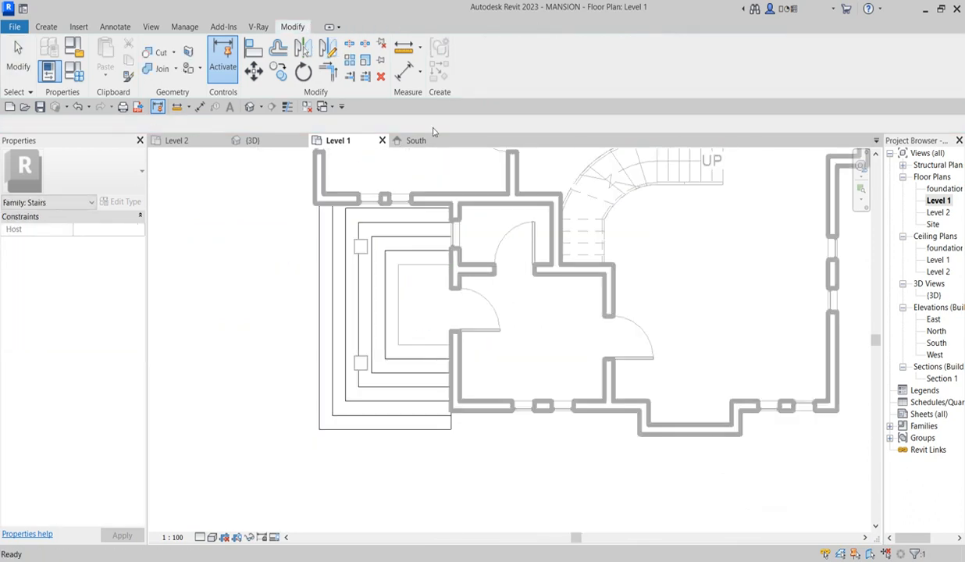
pyautogui.click(408, 348)
pyautogui.scroll(-3, 408, 348)
pyautogui.click(343, 345)
pyautogui.scroll(-2, 504, 415)
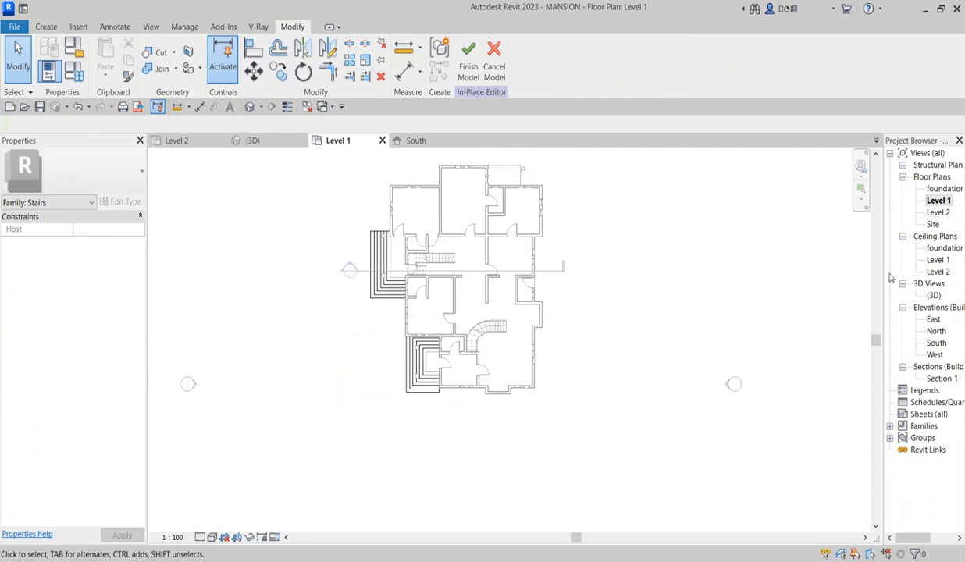
# - Open the default 3D view and finish the in-place stairs model
pyautogui.doubleClick(934, 297)
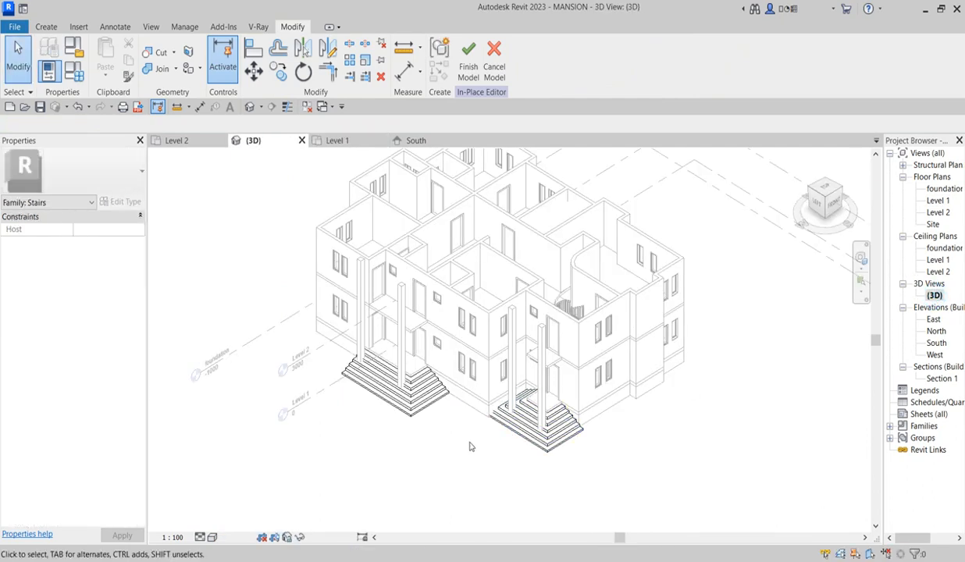
pyautogui.scroll(3, 665, 435)
pyautogui.scroll(-2, 341, 456)
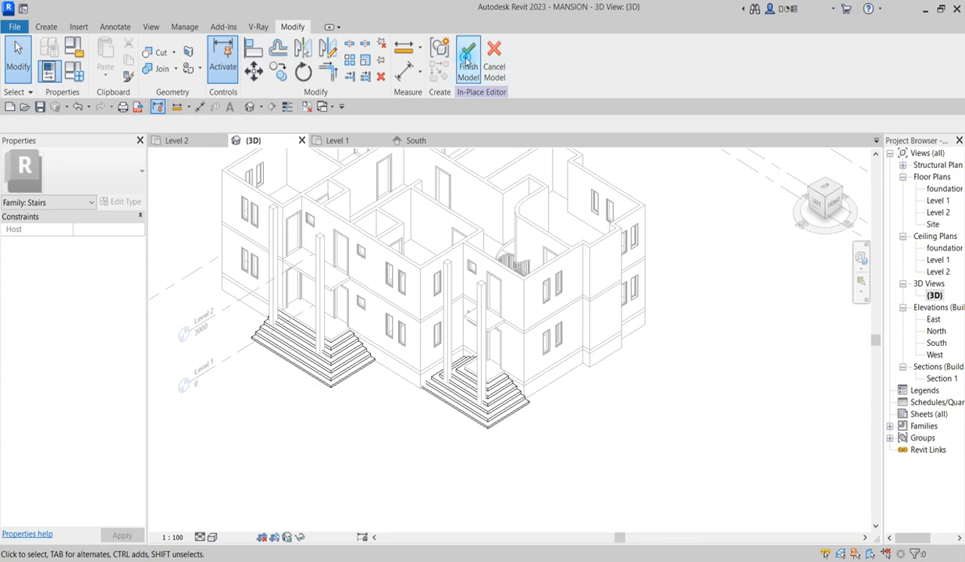
pyautogui.click(468, 58)
pyautogui.scroll(-1, 616, 438)
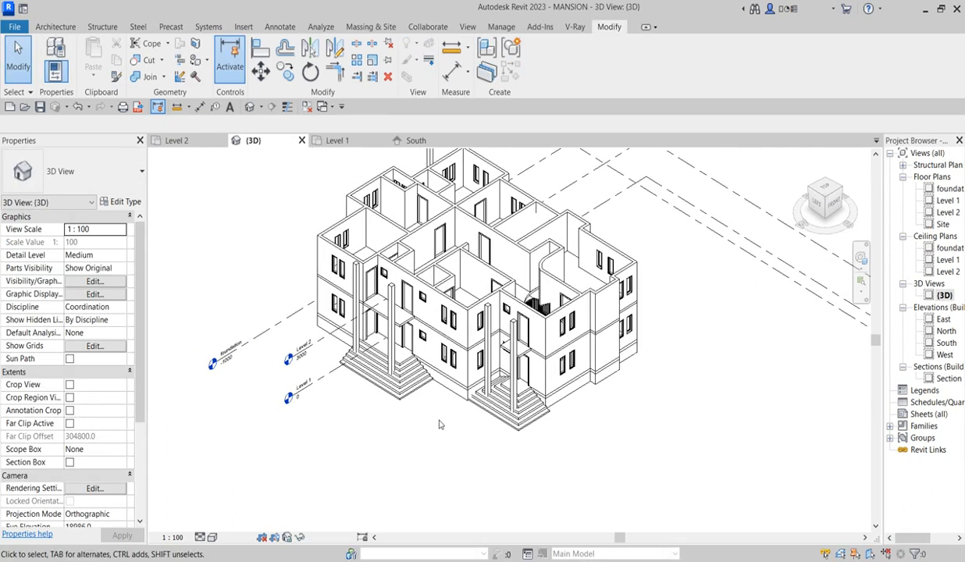
# - Examine both sets of entrance steps and how they meet the porch floors and columns in 3D
pyautogui.scroll(5, 403, 408)
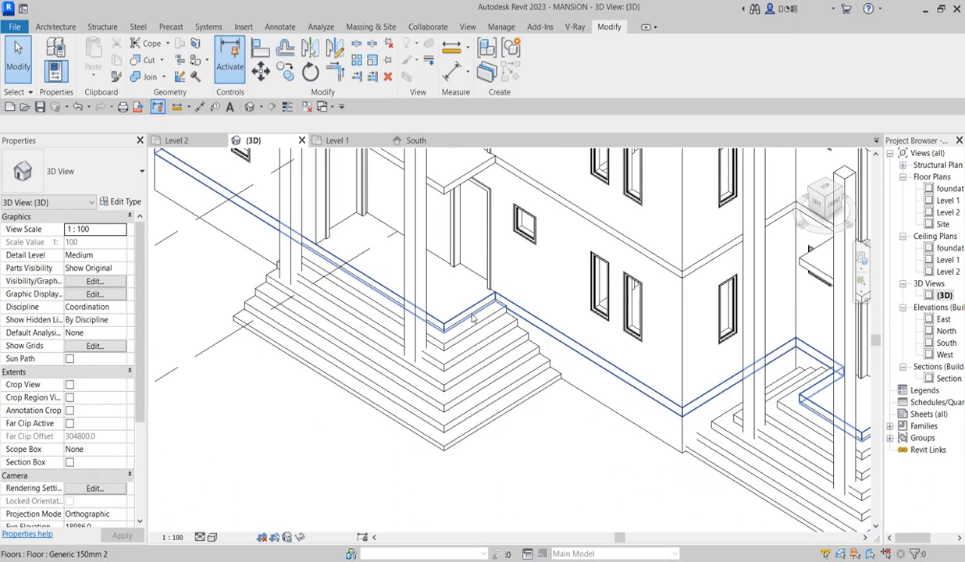
pyautogui.scroll(-5, 663, 442)
pyautogui.scroll(5, 374, 484)
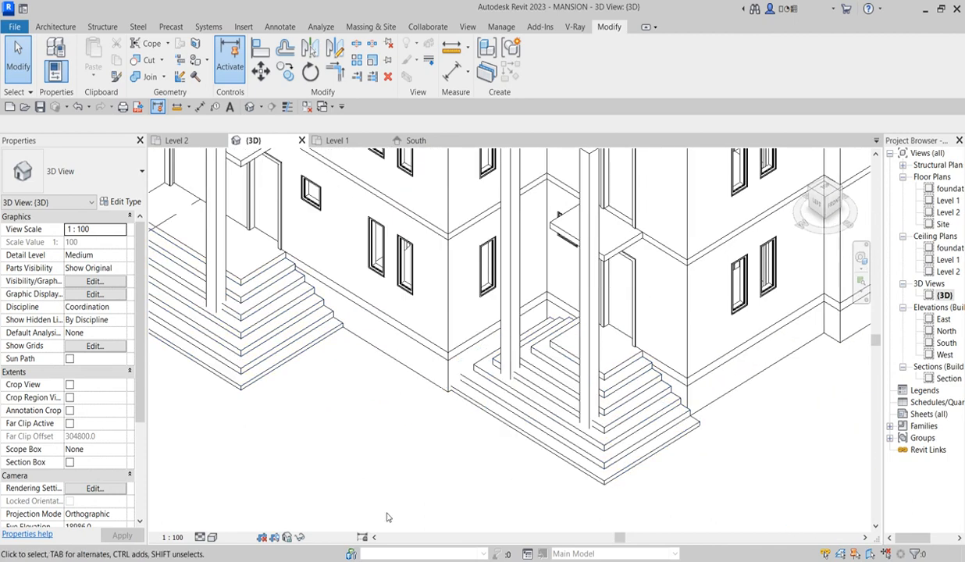
pyautogui.scroll(-5, 539, 369)
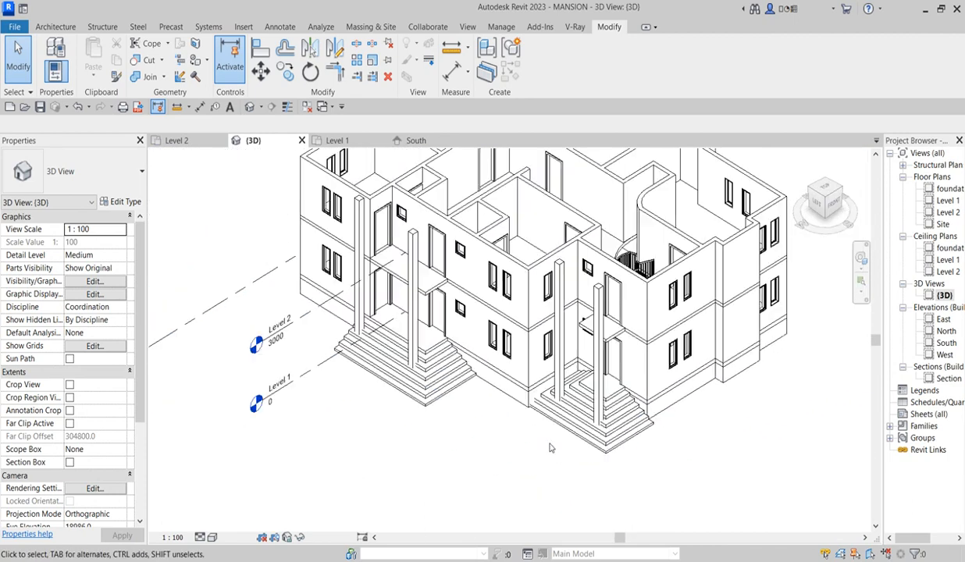
pyautogui.scroll(-3, 566, 345)
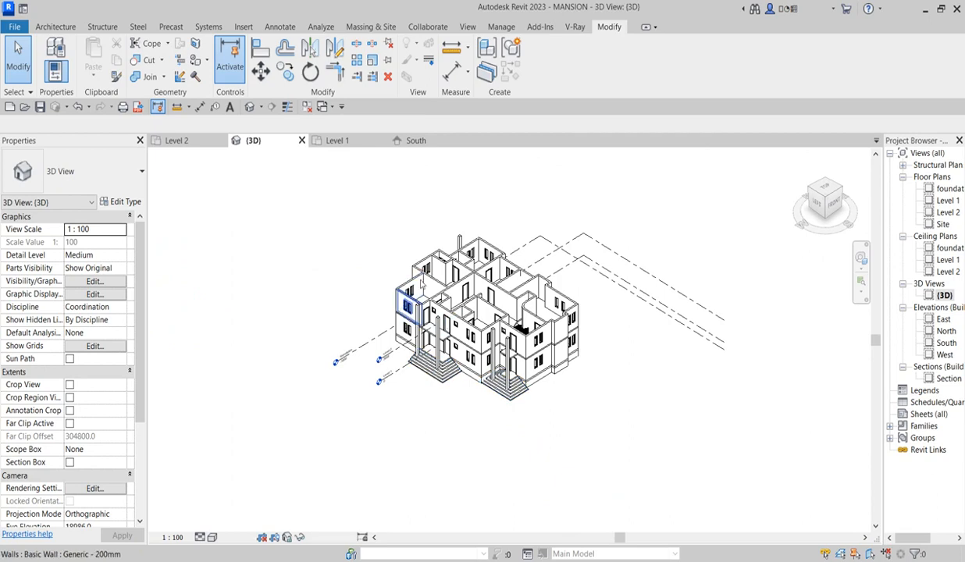
pyautogui.scroll(2, 552, 342)
pyautogui.scroll(3, 555, 342)
pyautogui.scroll(-5, 579, 334)
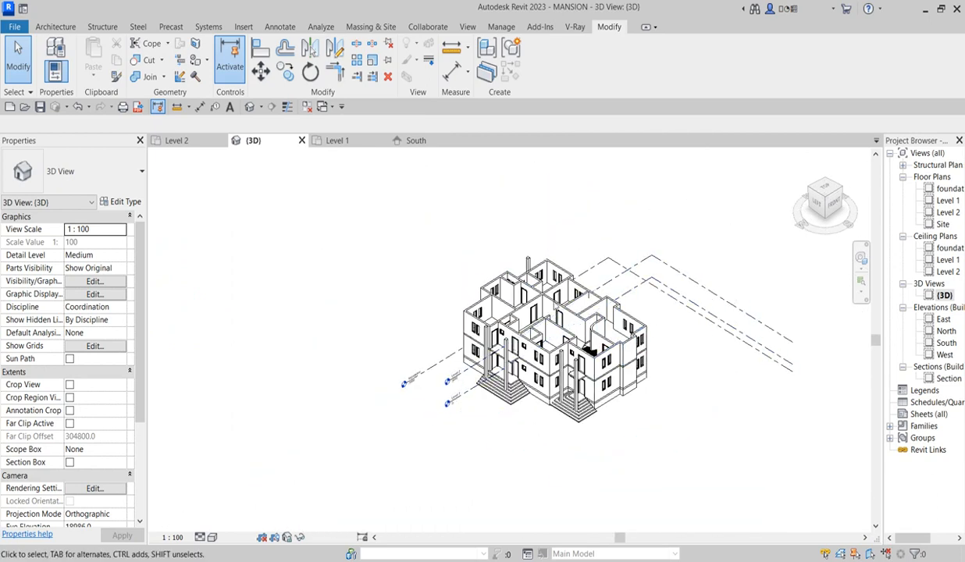
pyautogui.scroll(2, 594, 336)
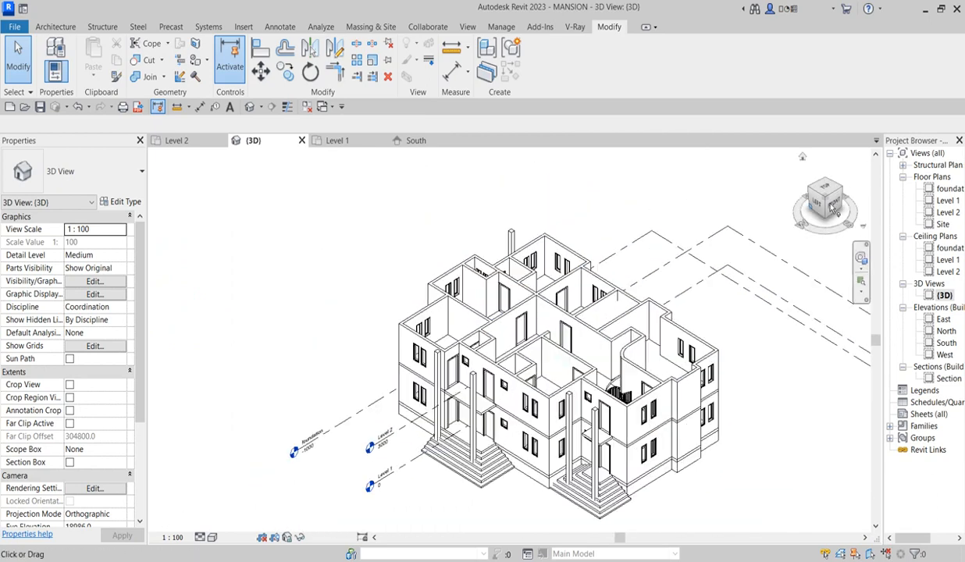
# - Open the Level 2 floor plan with the whole building in view
pyautogui.doubleClick(942, 224)
pyautogui.doubleClick(947, 212)
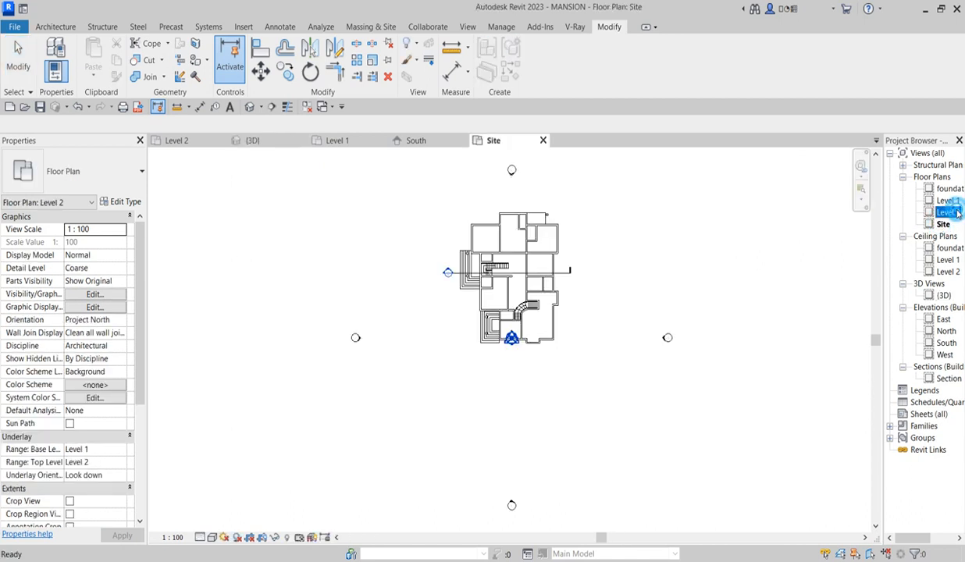
pyautogui.scroll(-5, 552, 249)
pyautogui.scroll(4, 549, 358)
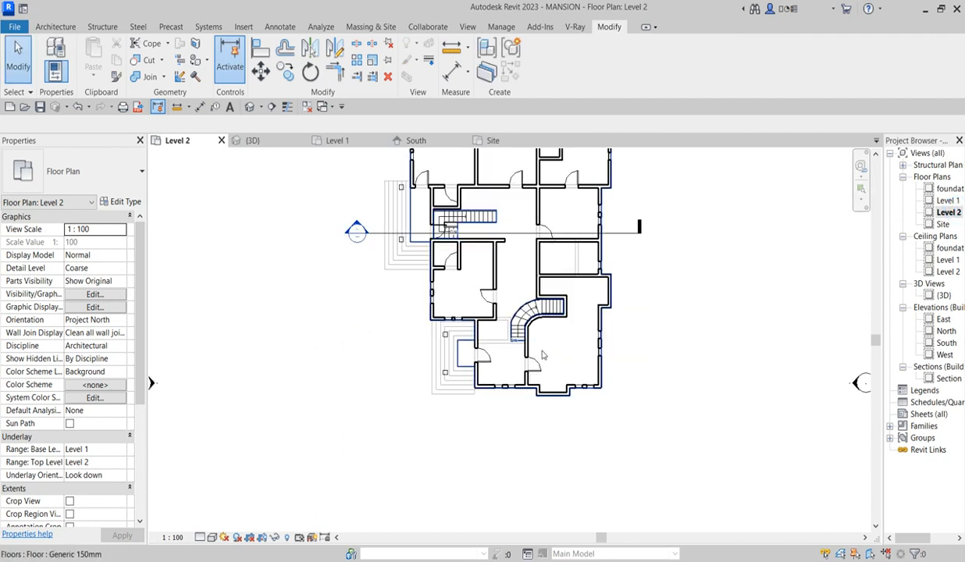
pyautogui.scroll(-3, 498, 425)
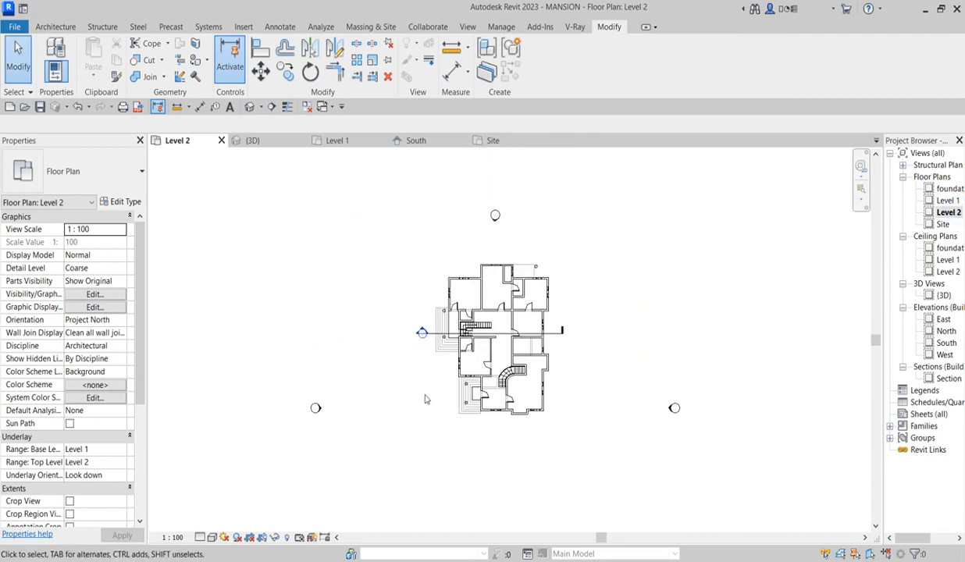
# - Start a roof by footprint on Level 2 and pick a sloped boundary line offset 600 outside the northernmost wall
pyautogui.click(55, 27)
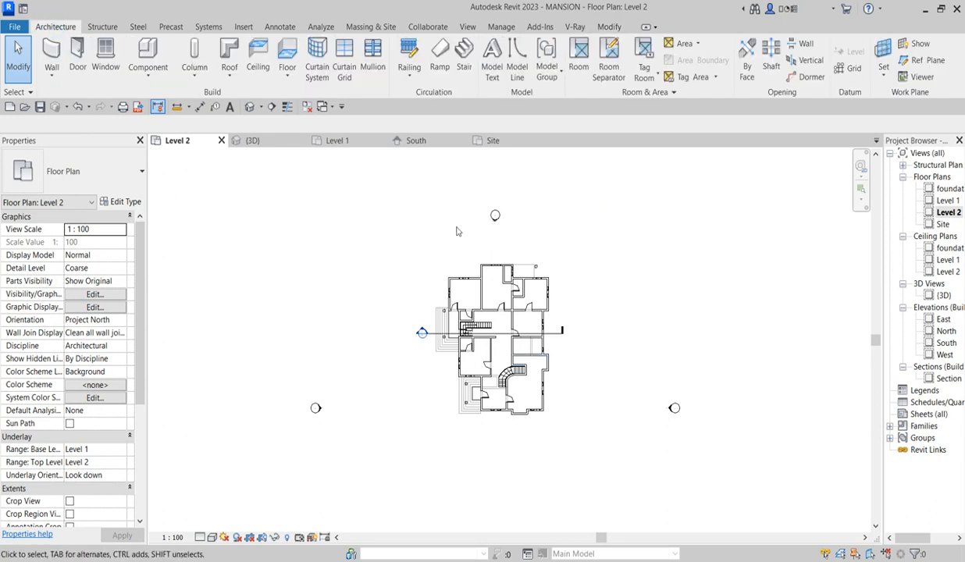
pyautogui.click(228, 76)
pyautogui.click(242, 99)
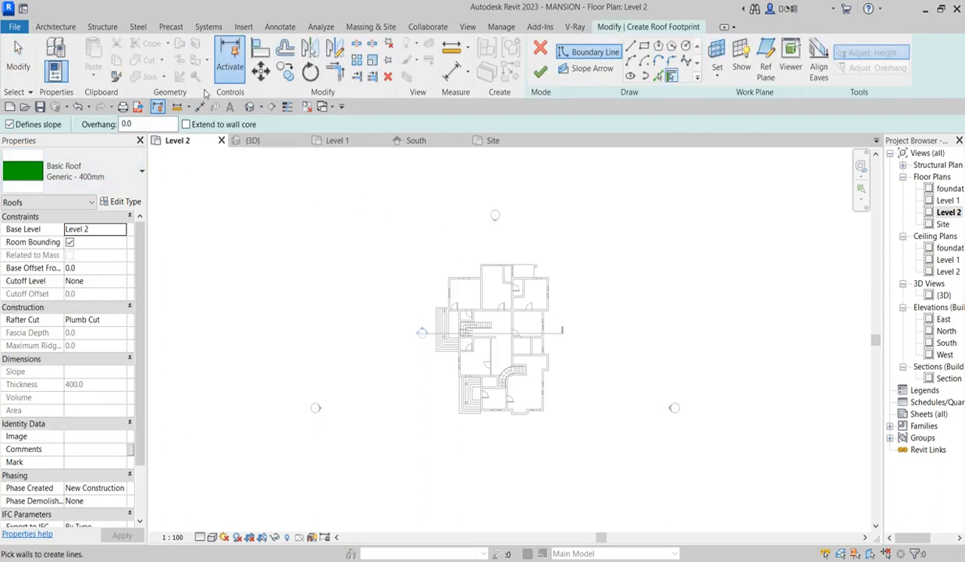
pyautogui.click(659, 77)
pyautogui.scroll(5, 512, 267)
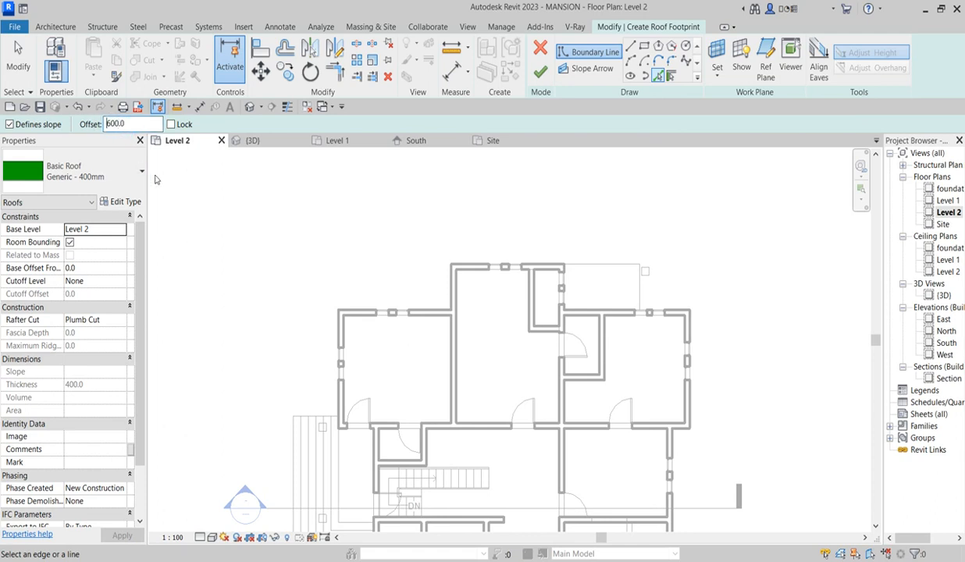
pyautogui.scroll(2, 477, 254)
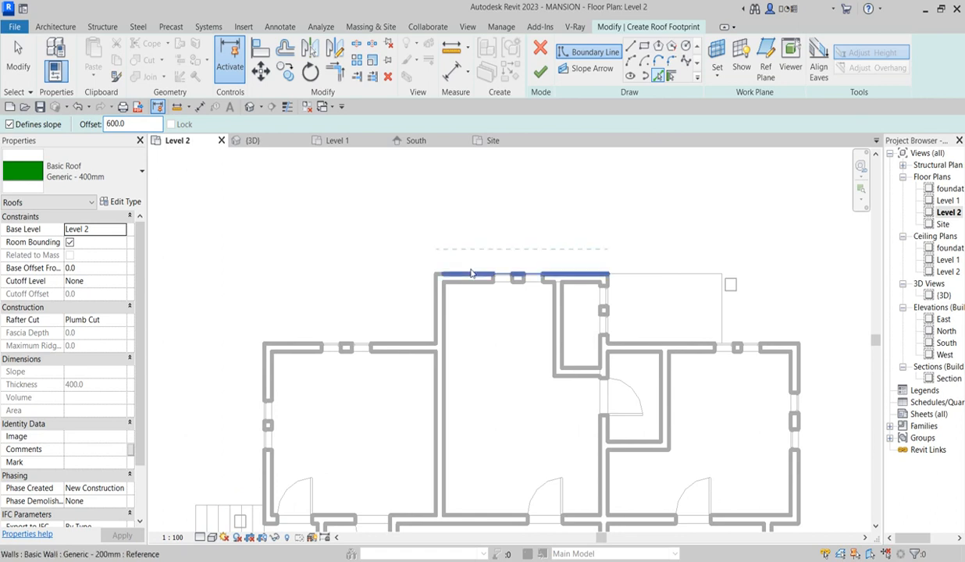
pyautogui.click(471, 273)
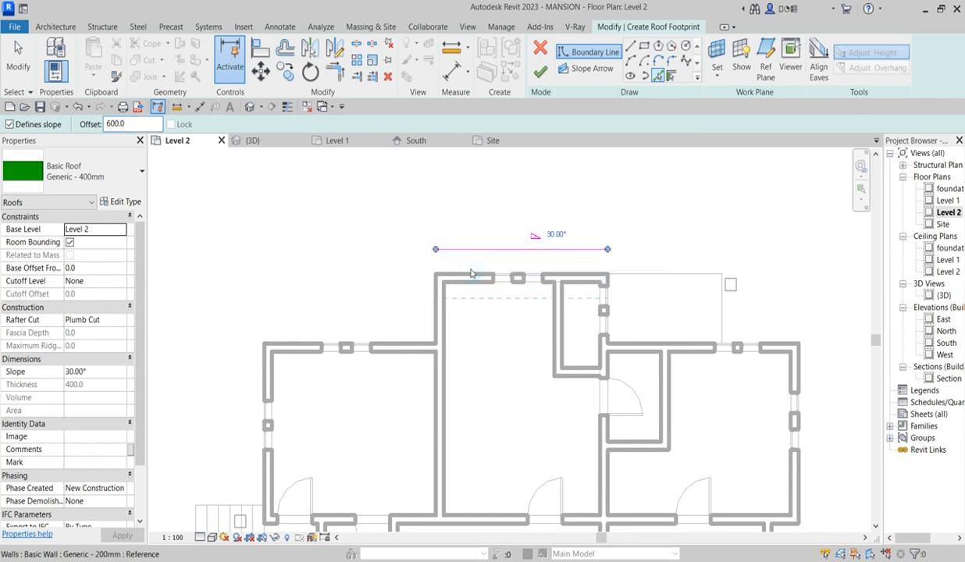
# - Turn on thin lines and add roof boundary lines 600 outside the north projection's west wall and the northwest room's north wall
pyautogui.click(289, 109)
pyautogui.scroll(2, 430, 295)
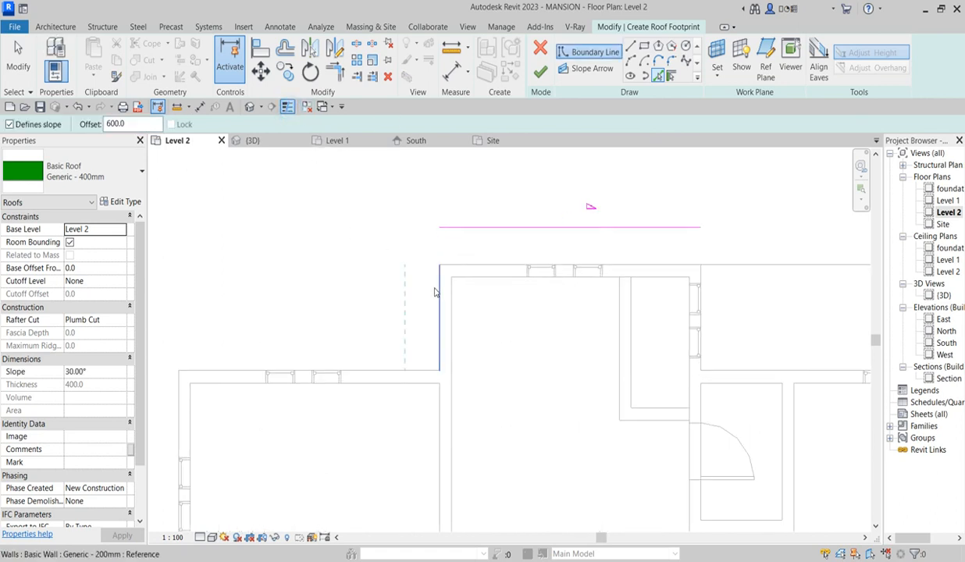
pyautogui.click(434, 283)
pyautogui.click(367, 370)
pyautogui.scroll(-2, 350, 403)
pyautogui.scroll(1, 260, 356)
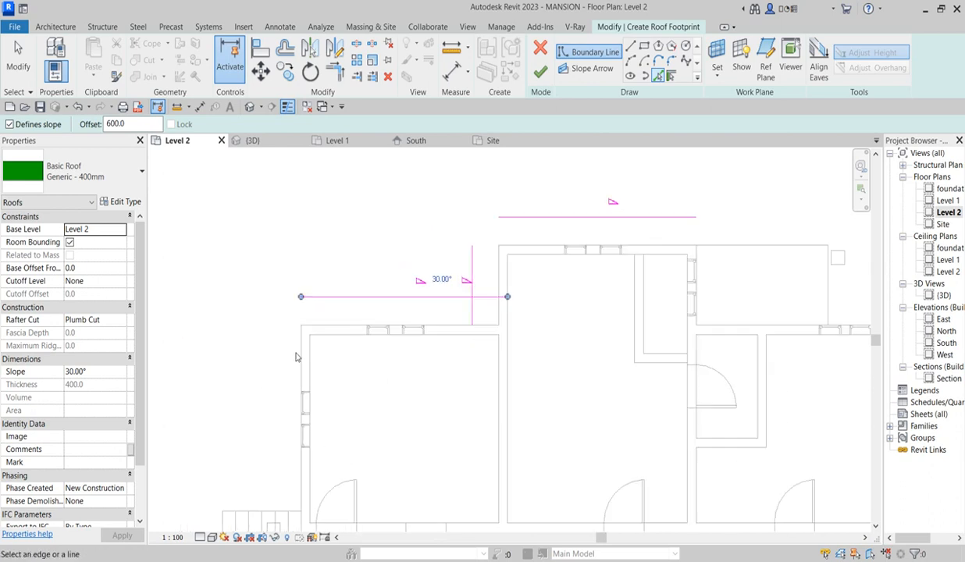
# - Add roof boundary lines 600 outside the northwest room's west wall and the larger west porch's south floor edge
pyautogui.click(295, 340)
pyautogui.scroll(-2, 351, 238)
pyautogui.scroll(-1, 336, 273)
pyautogui.scroll(4, 355, 405)
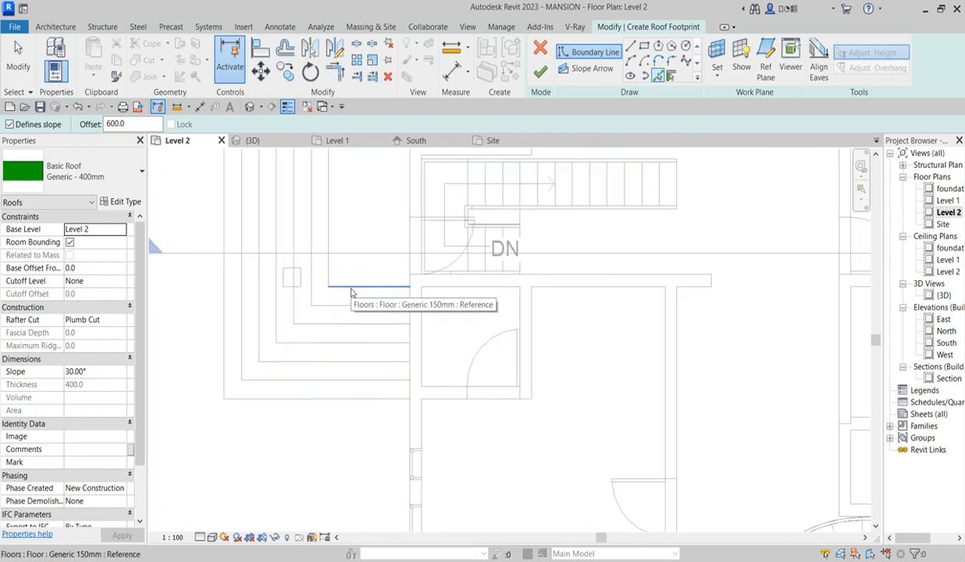
pyautogui.scroll(-1, 355, 297)
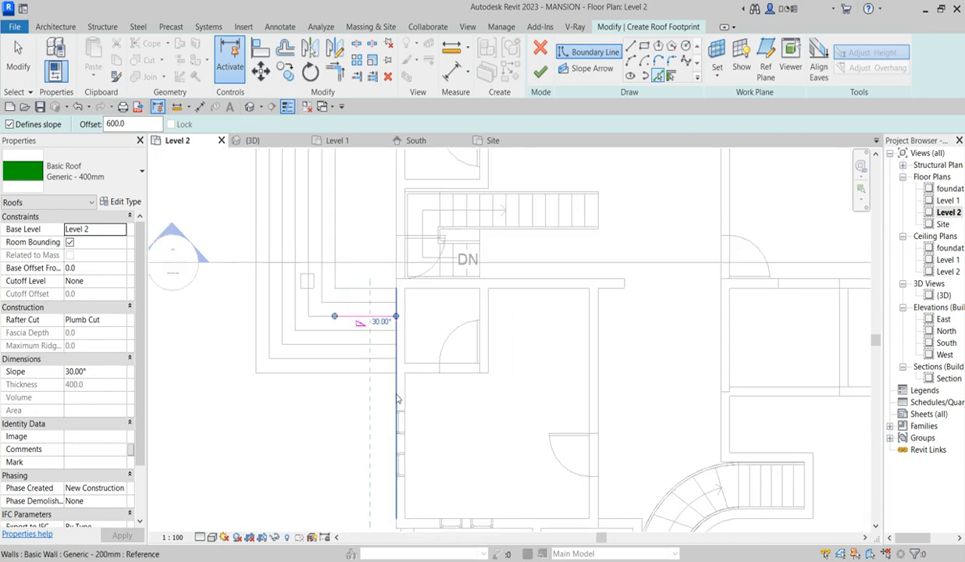
pyautogui.scroll(1, 394, 413)
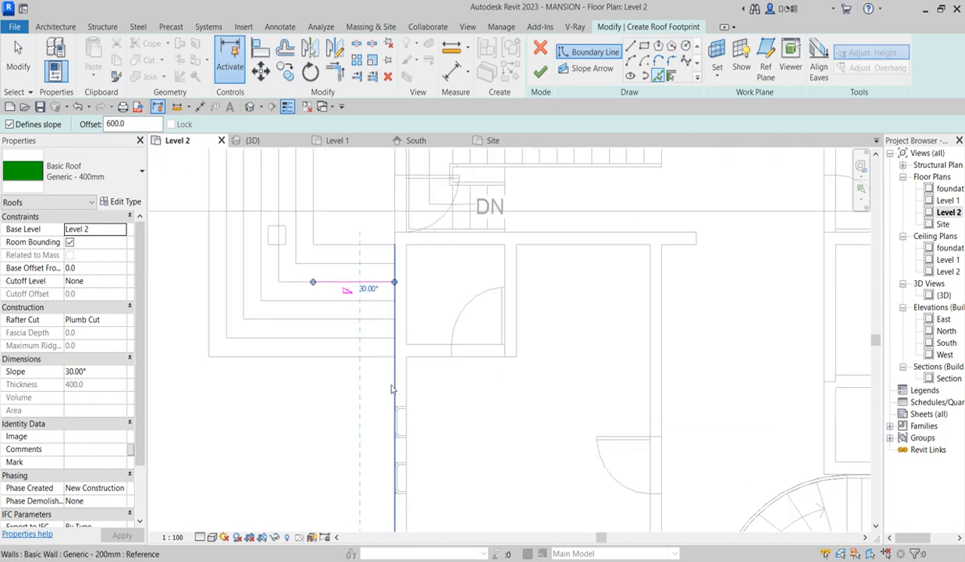
# - Add roof boundary lines 600 outside the west and south walls of the room between the two porches
pyautogui.click(392, 389)
pyautogui.scroll(-3, 390, 387)
pyautogui.scroll(1, 383, 398)
pyautogui.scroll(-1, 367, 359)
pyautogui.scroll(3, 371, 328)
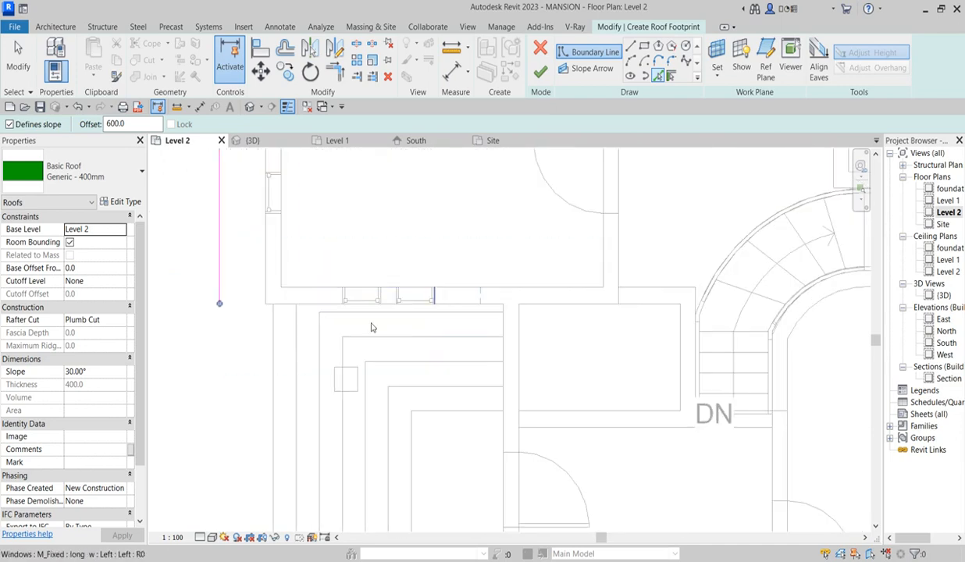
pyautogui.click(282, 307)
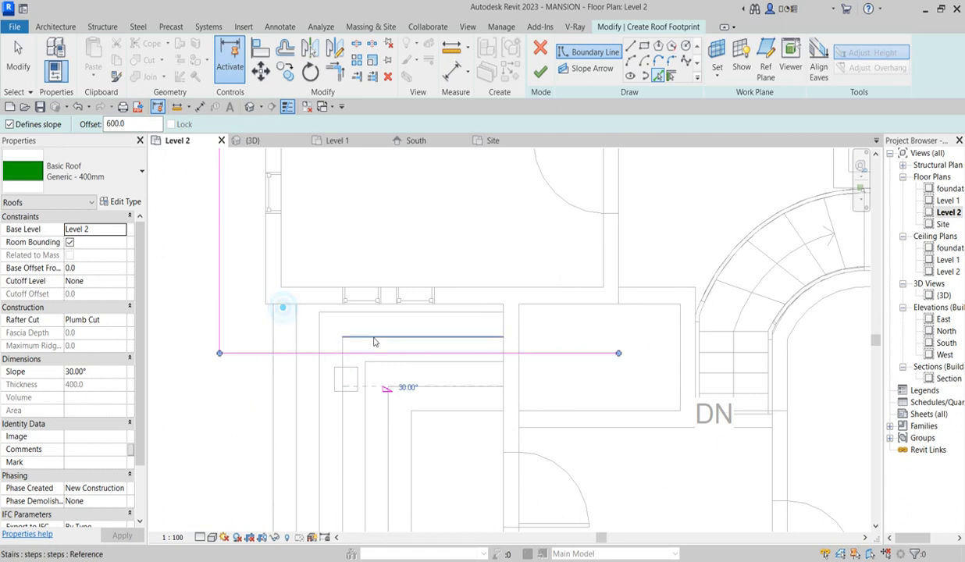
# - Add roof boundary lines 600 outside the west and south walls of the room behind the small porch
pyautogui.scroll(-3, 374, 342)
pyautogui.scroll(3, 403, 444)
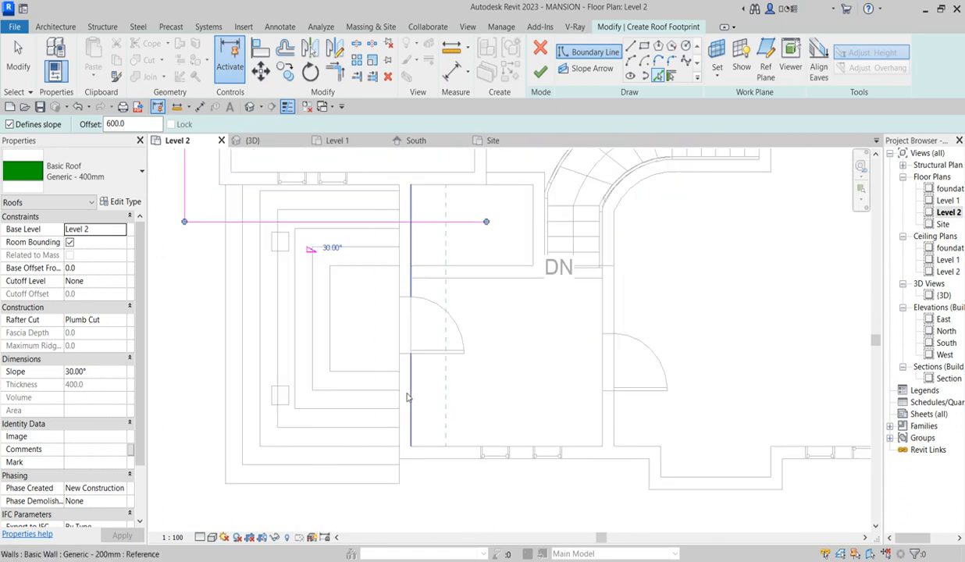
pyautogui.click(398, 395)
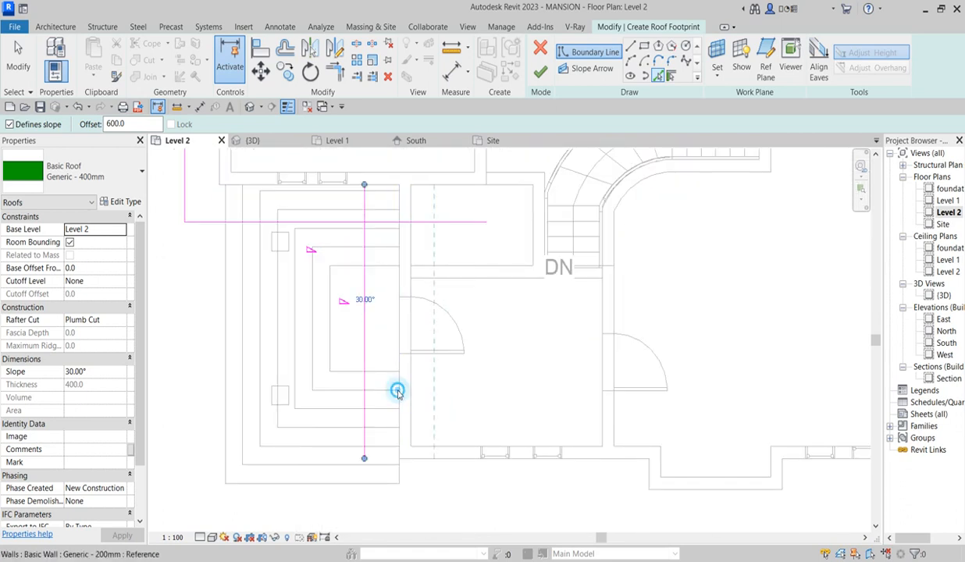
pyautogui.scroll(1, 432, 468)
pyautogui.click(432, 466)
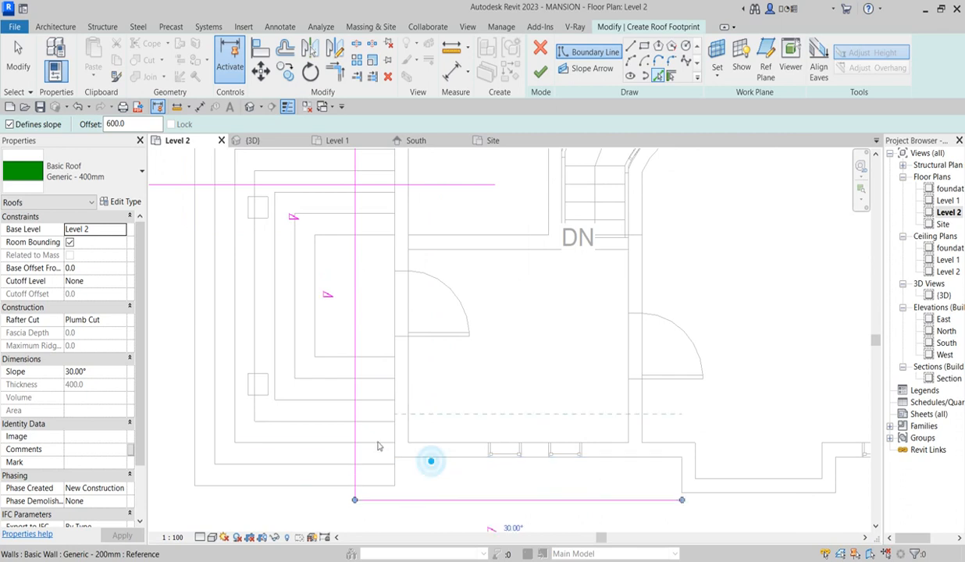
# - Add a roof boundary line 600 outside the east wall of the large southeast room
pyautogui.scroll(-3, 432, 466)
pyautogui.scroll(3, 617, 376)
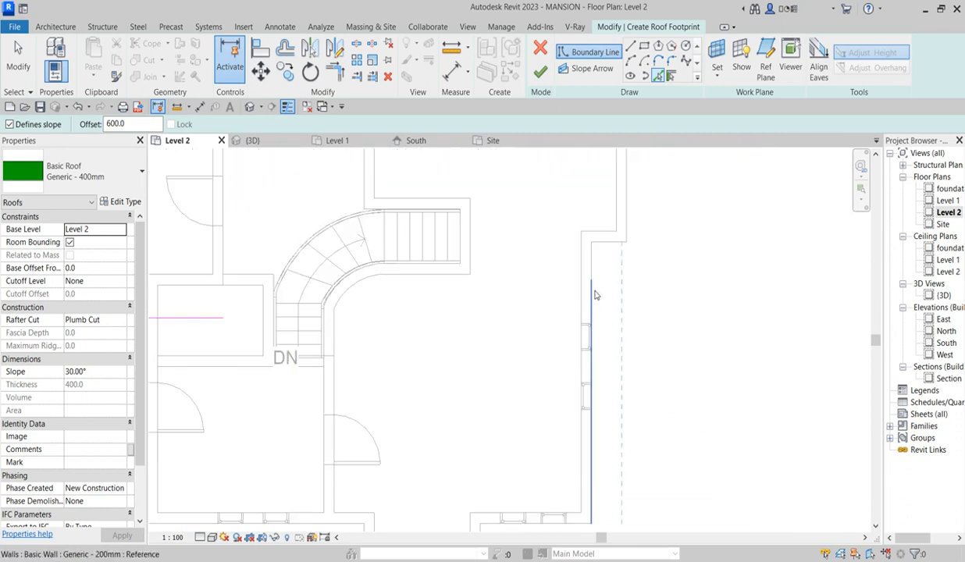
pyautogui.click(593, 296)
pyautogui.scroll(-4, 617, 231)
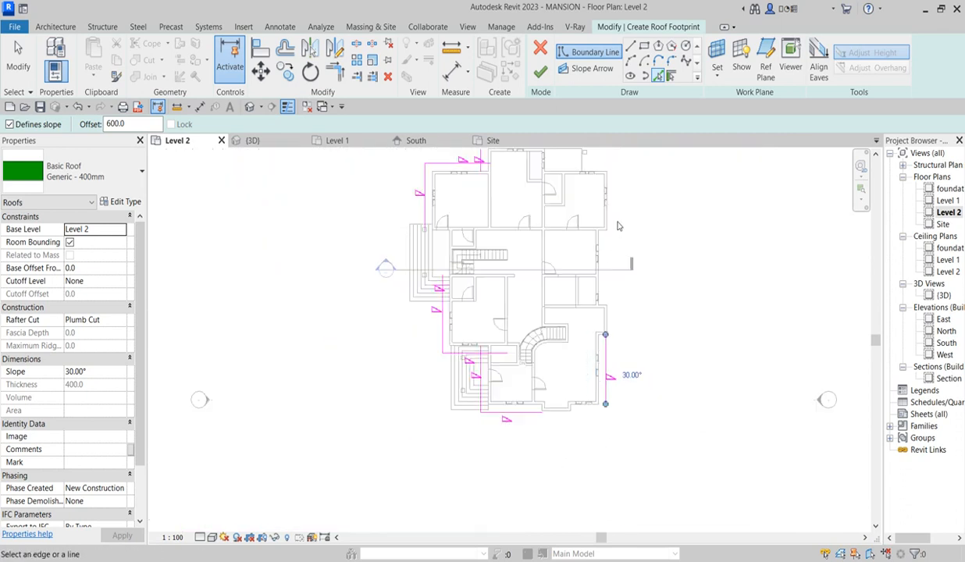
# - Add roof boundary lines 600 outside the northeast floor slab's east edge and the northeast room's north and east walls
pyautogui.scroll(5, 581, 168)
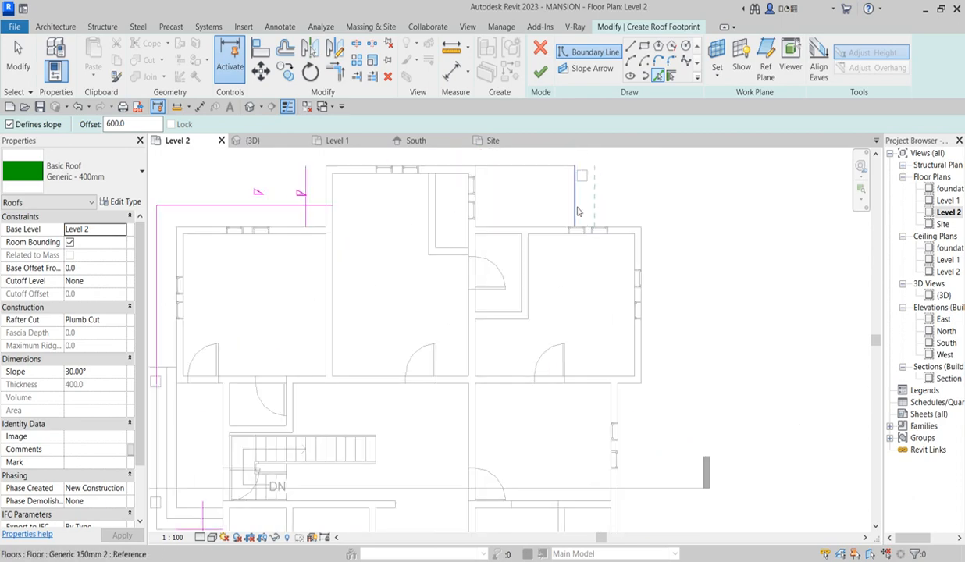
pyautogui.click(577, 206)
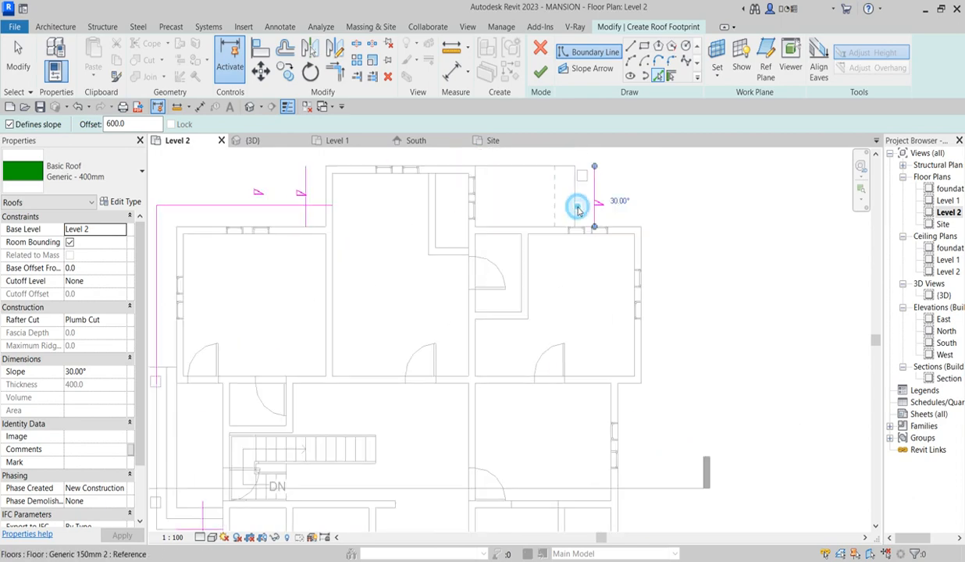
pyautogui.click(633, 226)
pyautogui.scroll(-3, 657, 241)
pyautogui.scroll(2, 648, 288)
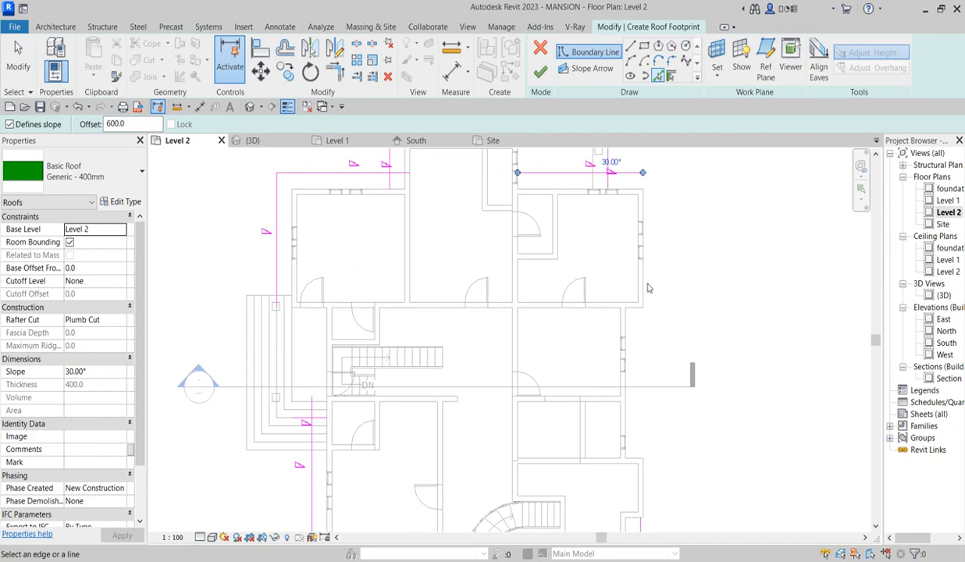
pyautogui.click(644, 298)
# - Add a roof boundary line 600 south of the northeast room's south wall
pyautogui.scroll(-3, 668, 376)
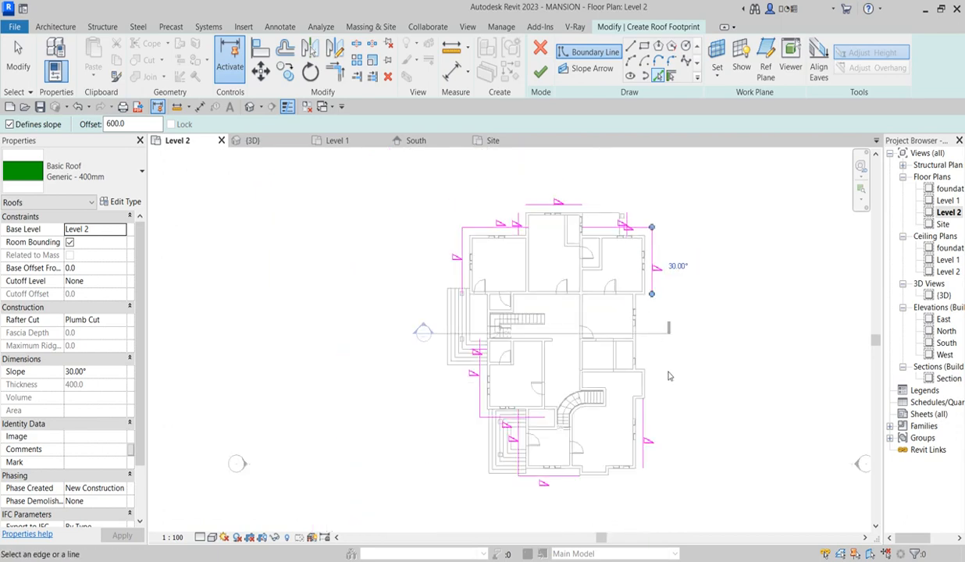
pyautogui.scroll(3, 675, 375)
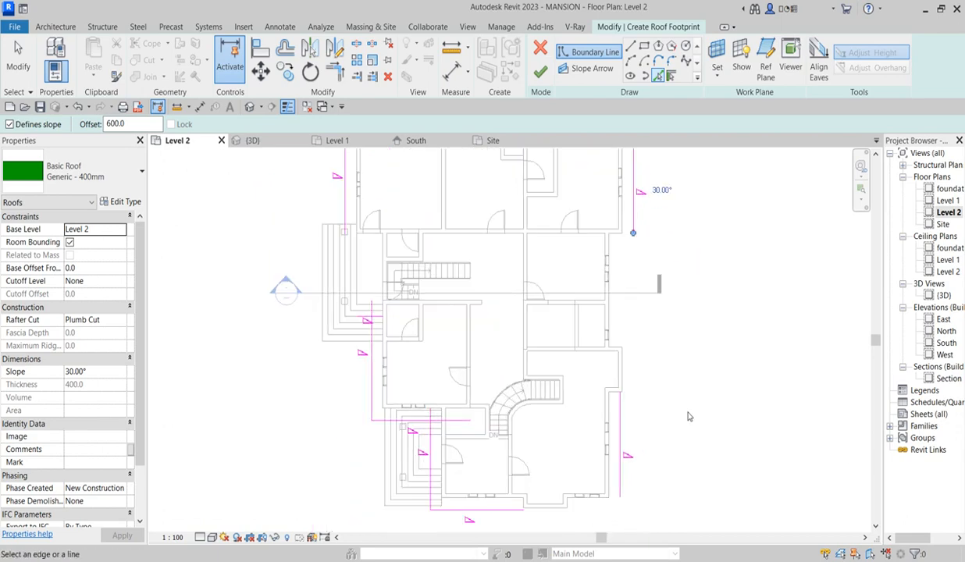
pyautogui.scroll(2, 617, 265)
pyautogui.click(579, 203)
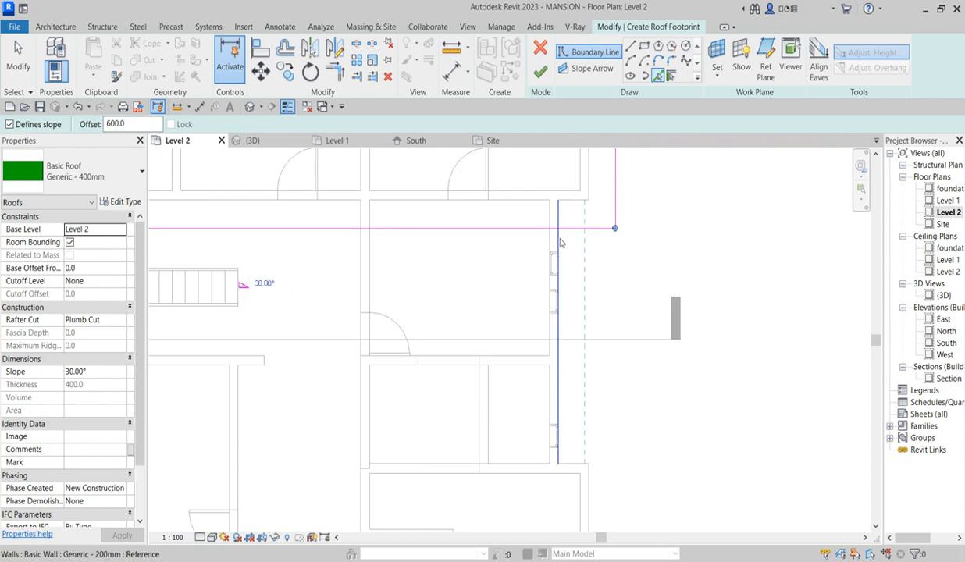
pyautogui.scroll(-3, 578, 355)
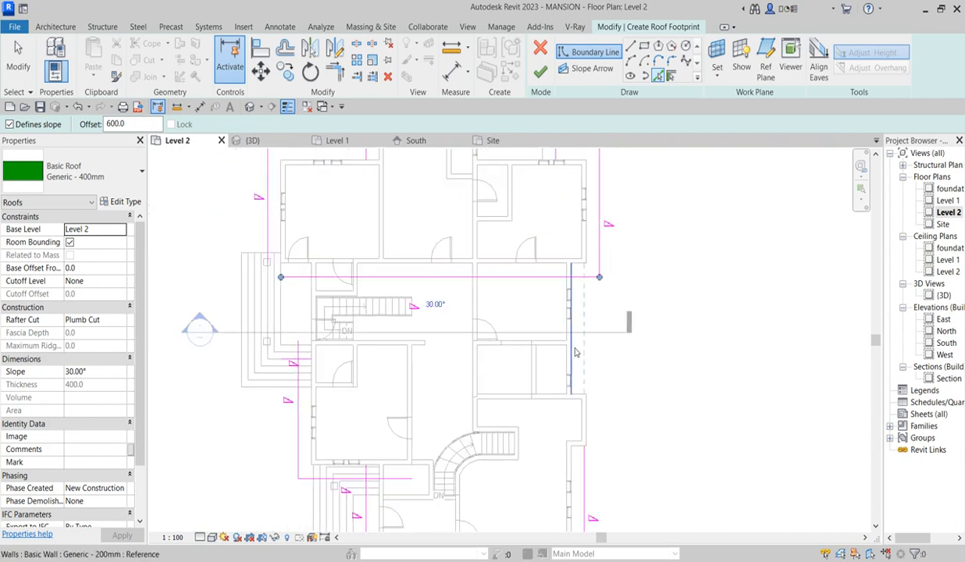
pyautogui.scroll(2, 616, 331)
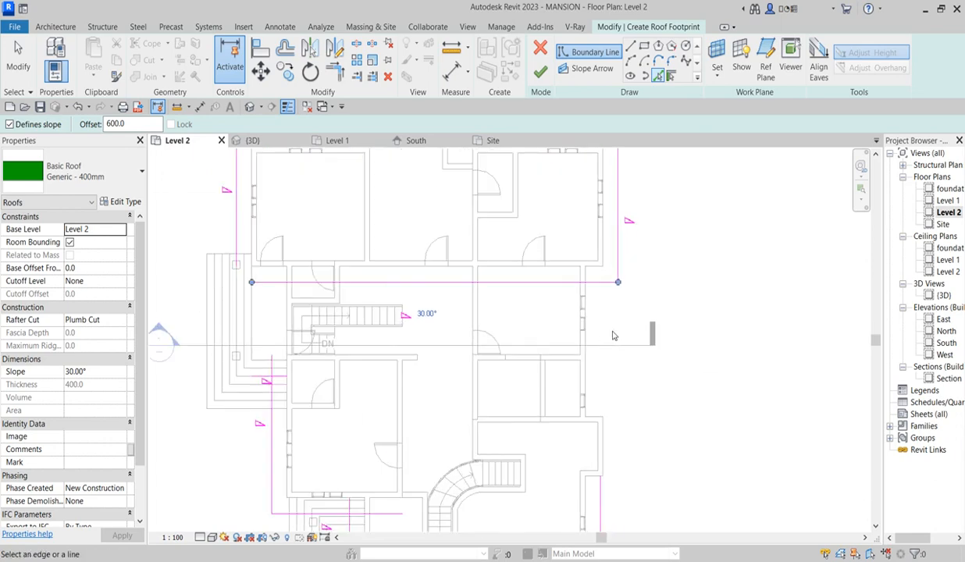
# - Trim and extend the northern roof boundary lines to corners around the central projection and the northeast slab
pyautogui.scroll(-3, 402, 202)
pyautogui.click(334, 72)
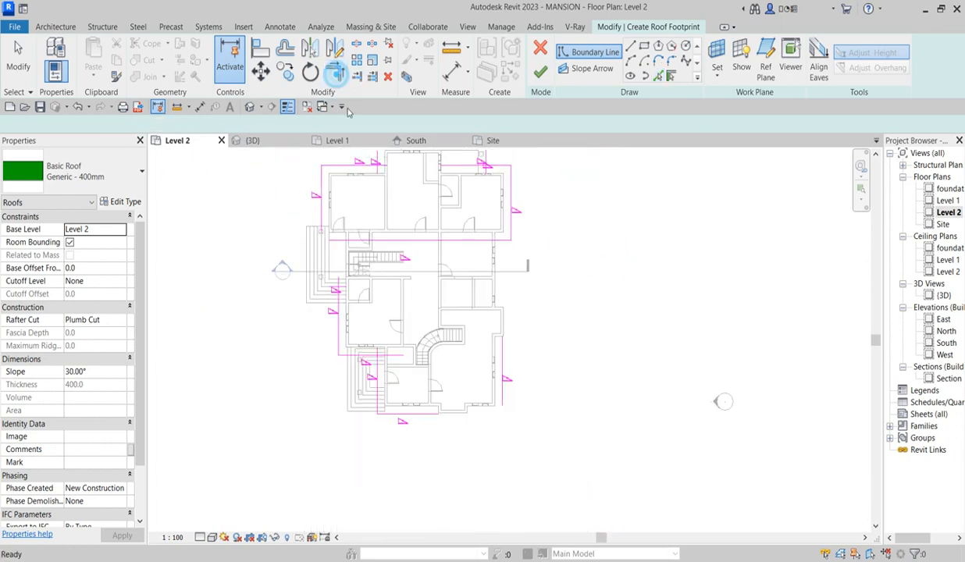
pyautogui.scroll(-2, 406, 234)
pyautogui.scroll(3, 405, 236)
pyautogui.scroll(3, 404, 237)
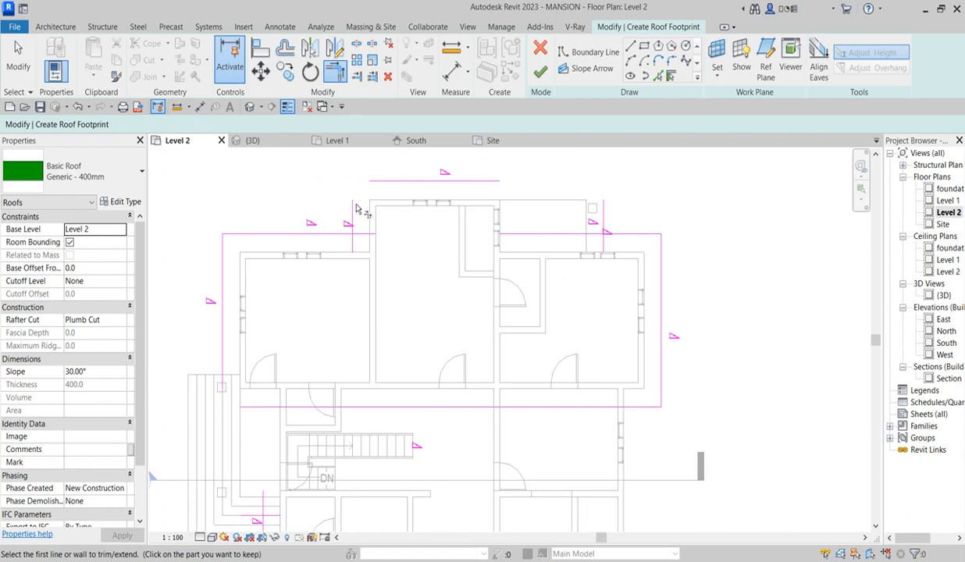
pyautogui.click(319, 229)
pyautogui.click(352, 220)
pyautogui.click(468, 180)
pyautogui.click(602, 224)
pyautogui.click(606, 222)
pyautogui.click(620, 232)
# - Trim and extend the east boundary line to corners with the line below the northeast room and the south line
pyautogui.scroll(-3, 620, 258)
pyautogui.scroll(3, 648, 327)
pyautogui.click(647, 320)
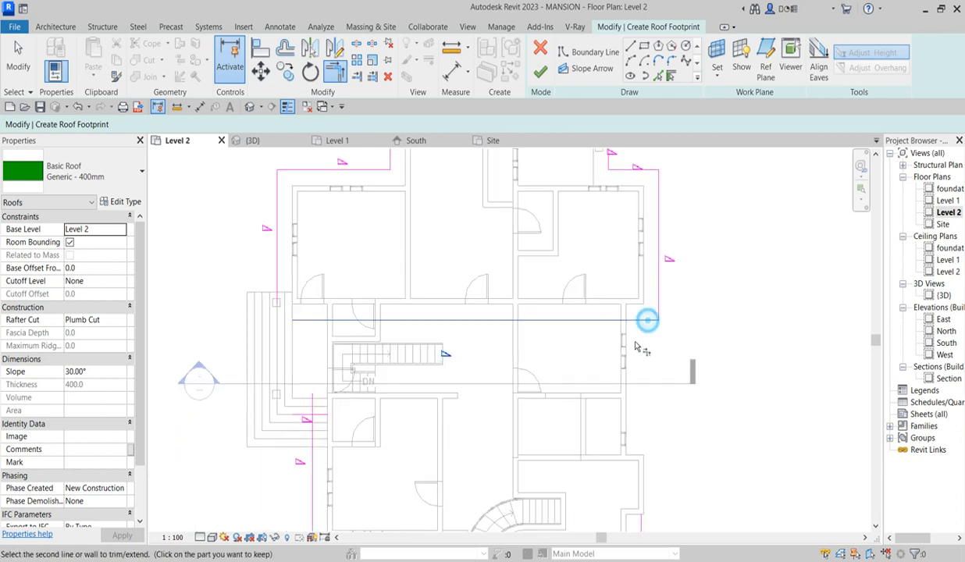
pyautogui.scroll(-3, 647, 320)
pyautogui.click(649, 488)
pyautogui.scroll(-3, 673, 314)
pyautogui.scroll(5, 624, 472)
pyautogui.click(573, 471)
pyautogui.click(686, 420)
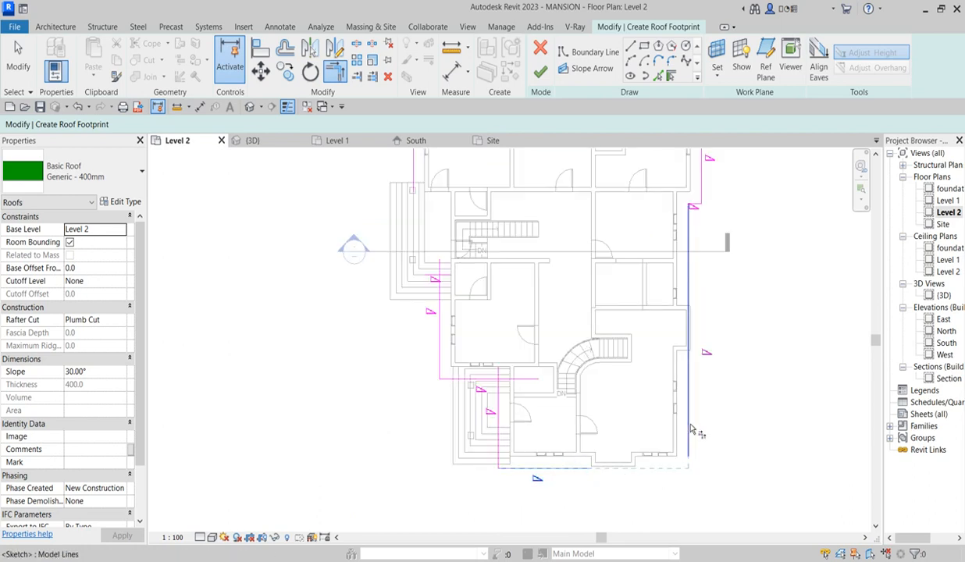
# - Trim the west boundary lines into corners around both porches to close the roof footprint
pyautogui.click(496, 402)
pyautogui.click(440, 310)
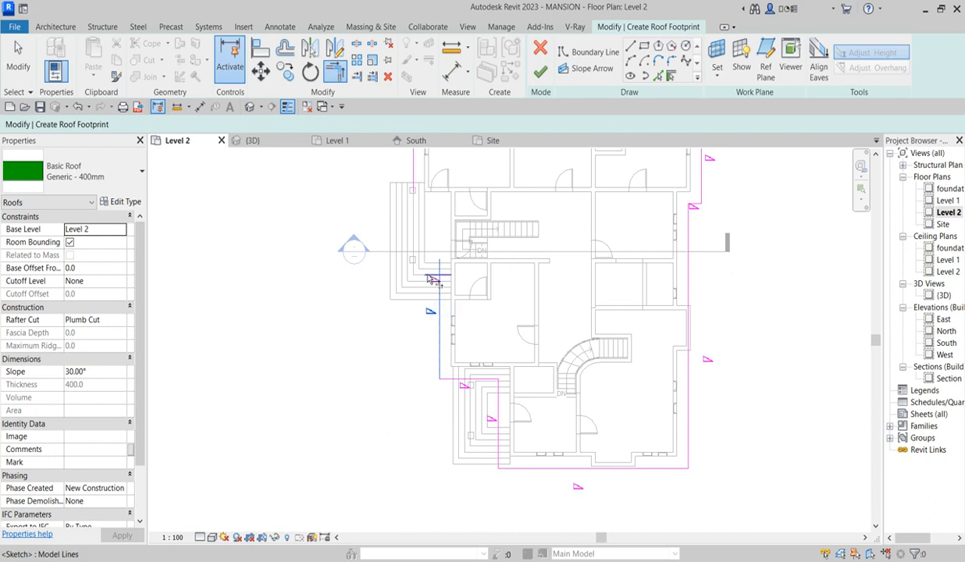
pyautogui.scroll(2, 433, 278)
pyautogui.click(430, 279)
pyautogui.scroll(-3, 414, 250)
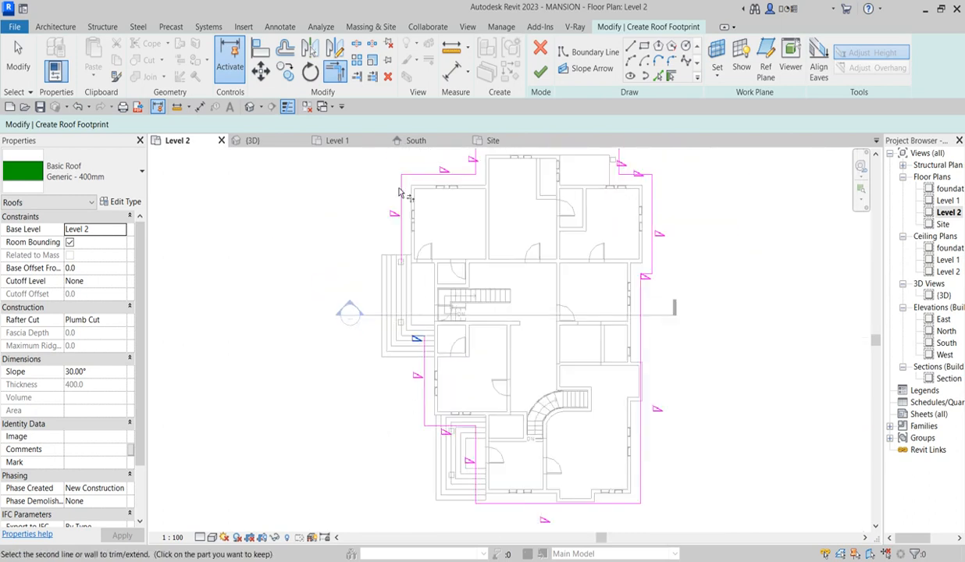
pyautogui.scroll(1, 398, 219)
pyautogui.scroll(-4, 402, 235)
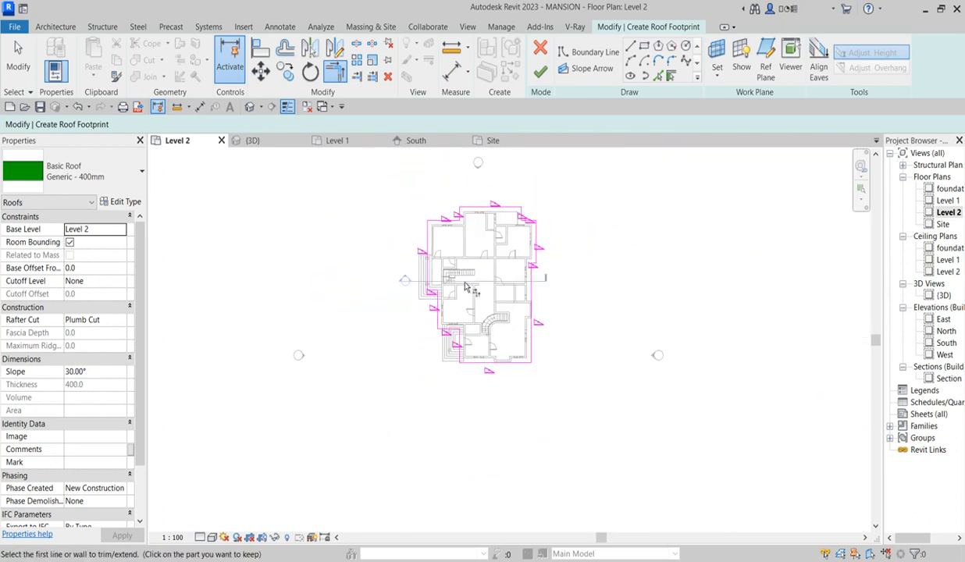
# - End trimming, select the whole chain of roof boundary lines and set their slope to 40°
pyautogui.scroll(1, 416, 312)
pyautogui.rightClick(452, 273)
pyautogui.click(472, 286)
pyautogui.rightClick(482, 281)
pyautogui.click(522, 289)
pyautogui.scroll(-4, 344, 213)
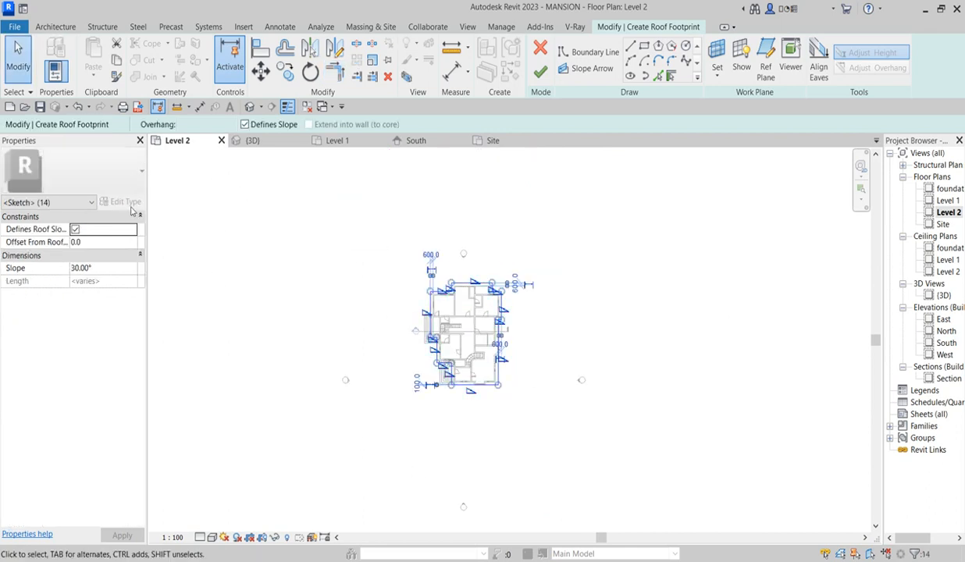
pyautogui.click(103, 268)
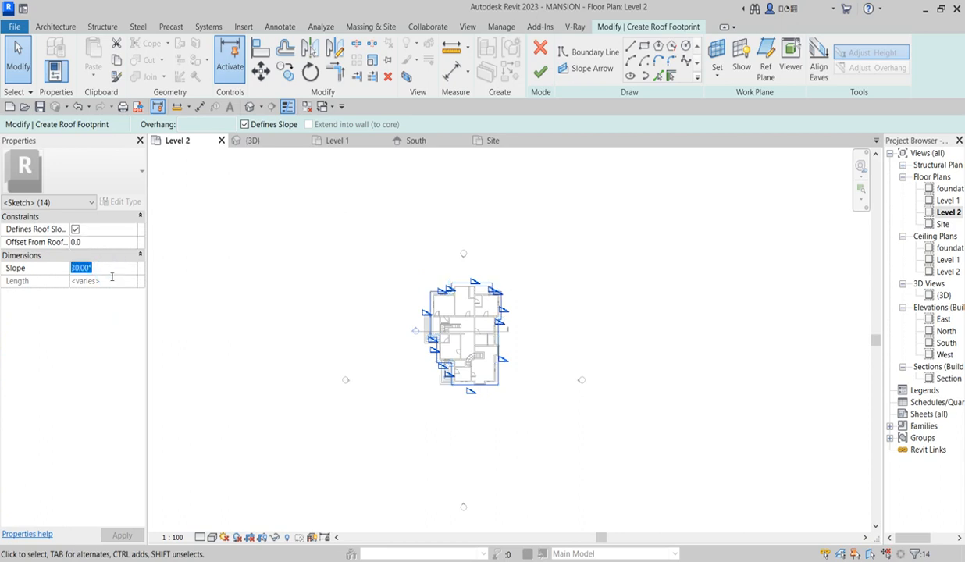
pyautogui.write('40')
pyautogui.press('Return')
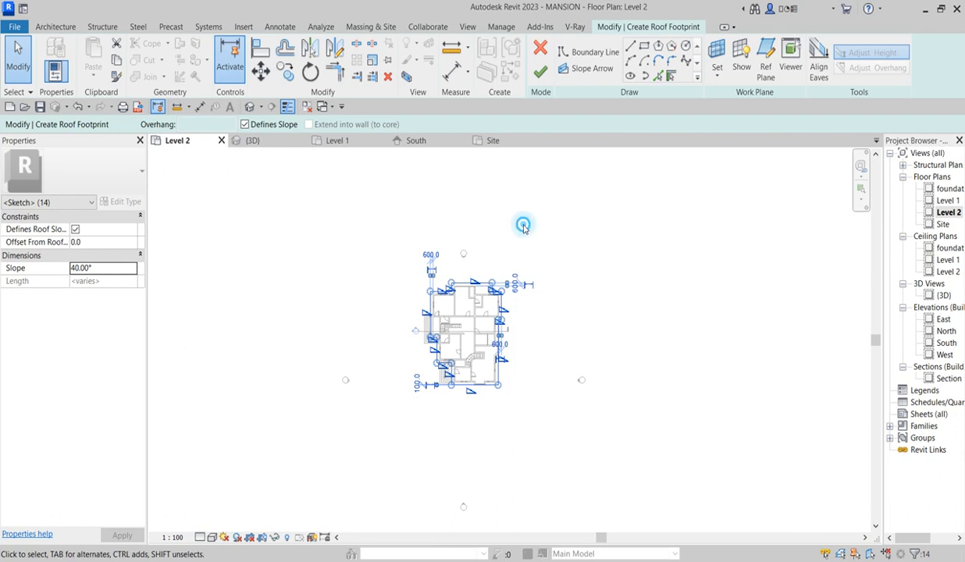
# - Finish the roof footprint without attaching the walls and open the South elevation
pyautogui.click(523, 226)
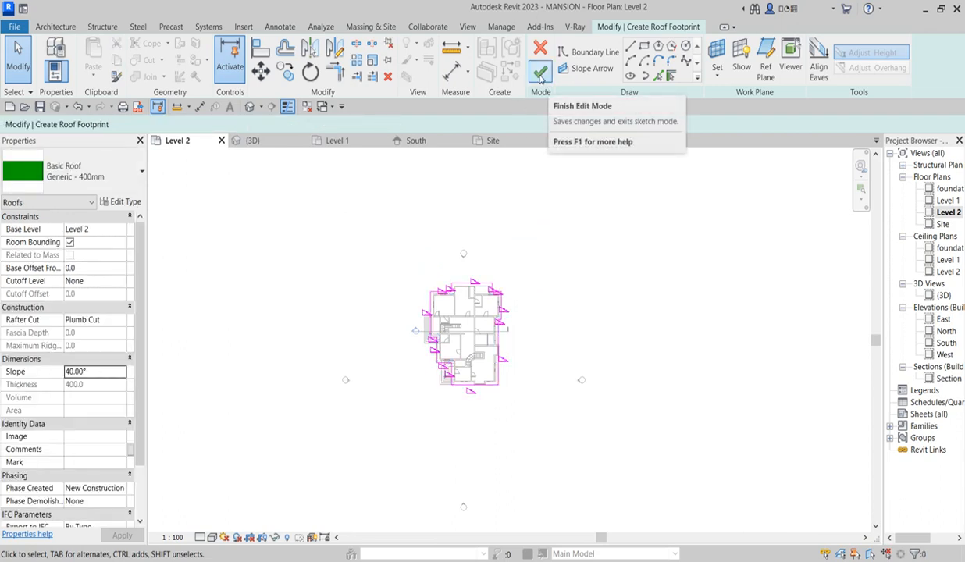
pyautogui.click(540, 74)
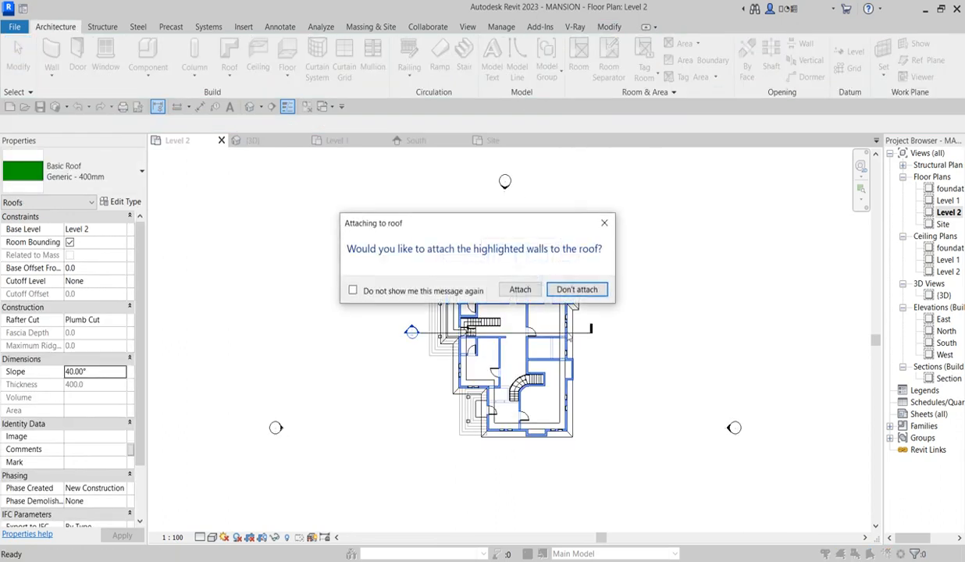
pyautogui.click(578, 290)
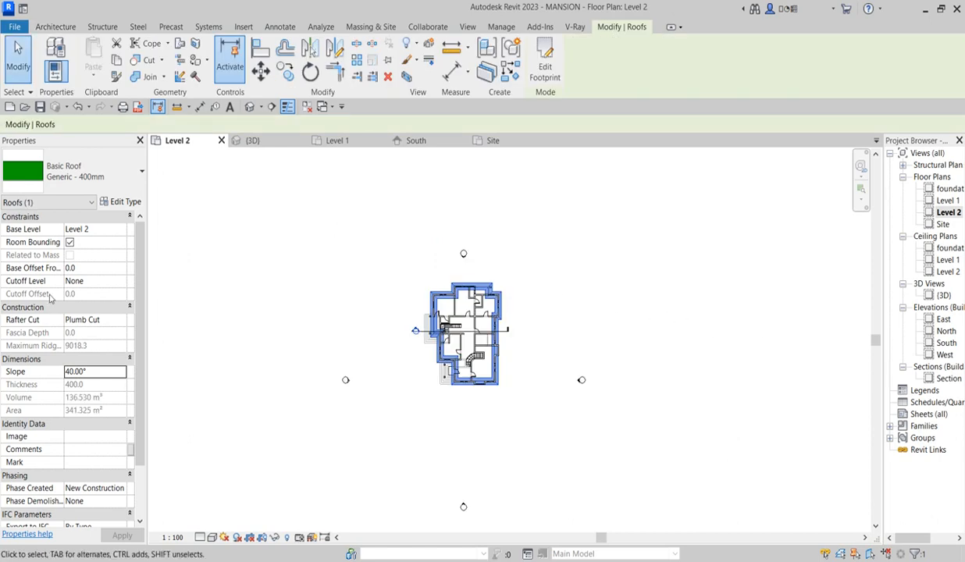
pyautogui.doubleClick(947, 343)
pyautogui.scroll(-3, 452, 423)
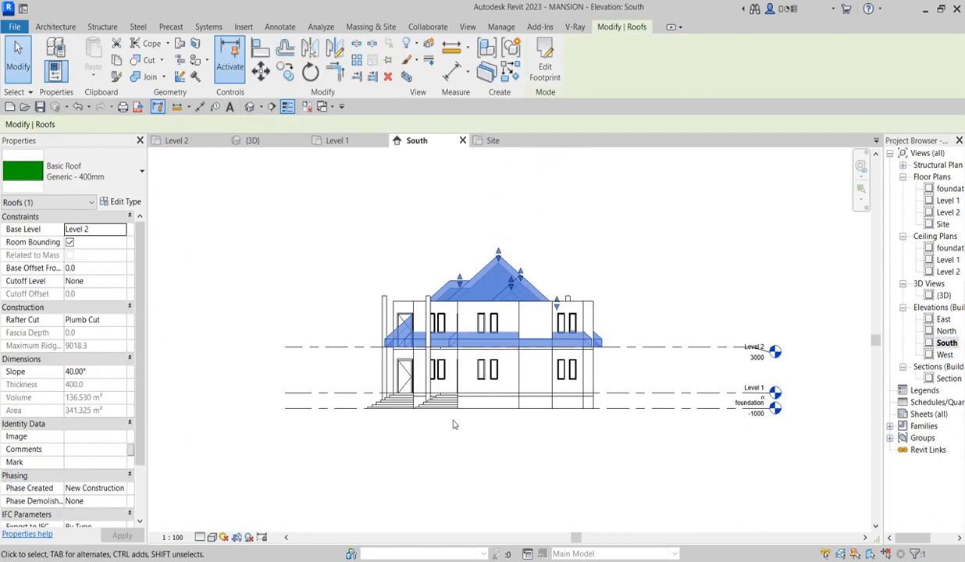
pyautogui.scroll(2, 395, 354)
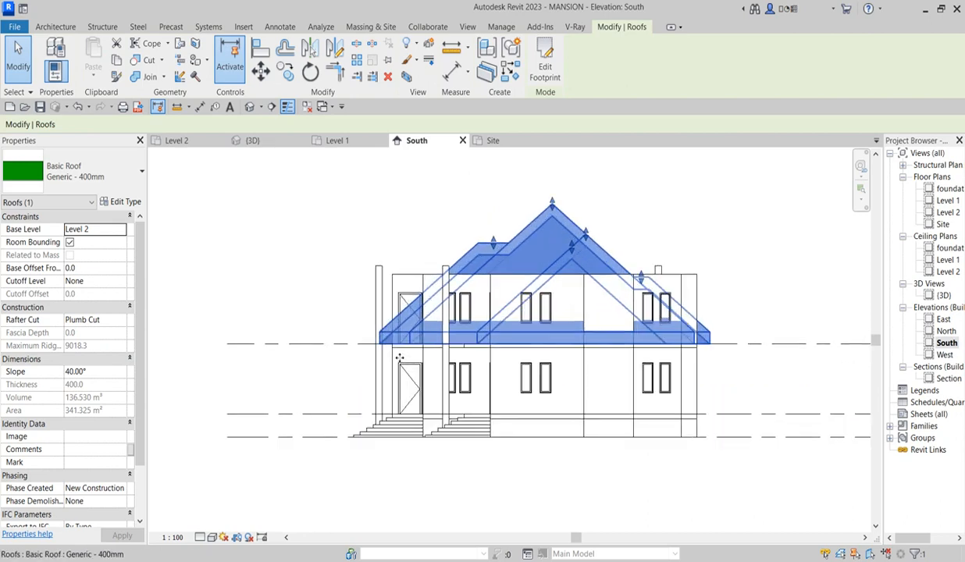
pyautogui.scroll(3, 607, 307)
pyautogui.click(760, 295)
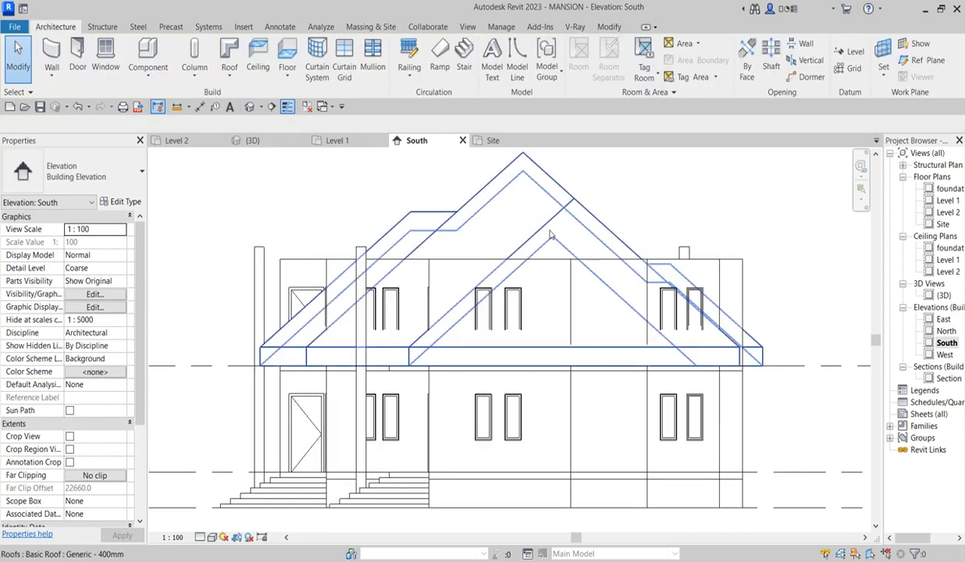
pyautogui.scroll(-4, 551, 235)
pyautogui.scroll(-2, 551, 235)
# - Add a level at elevation 6000, level with the top of the upper-storey walls and aligned with the existing level ends
pyautogui.click(671, 287)
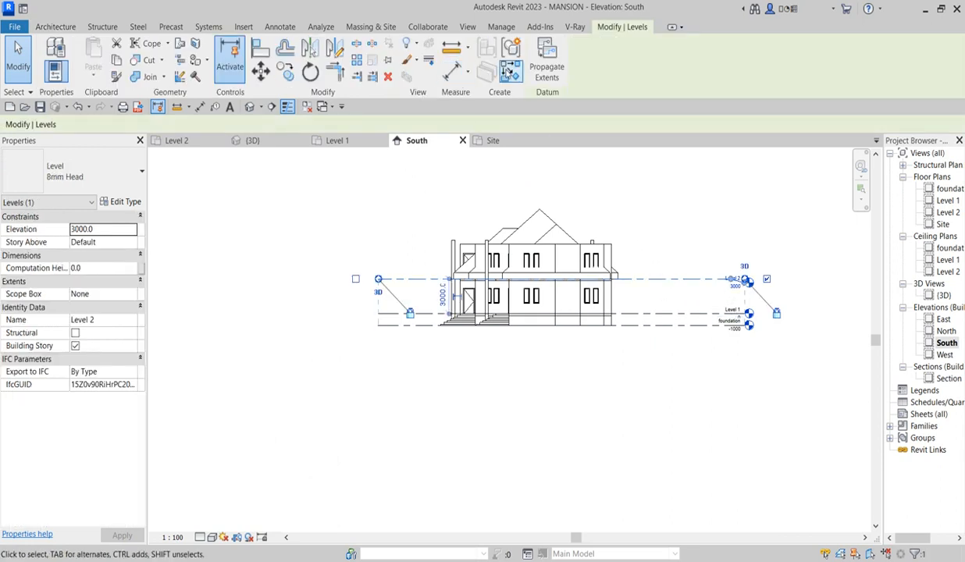
pyautogui.click(511, 69)
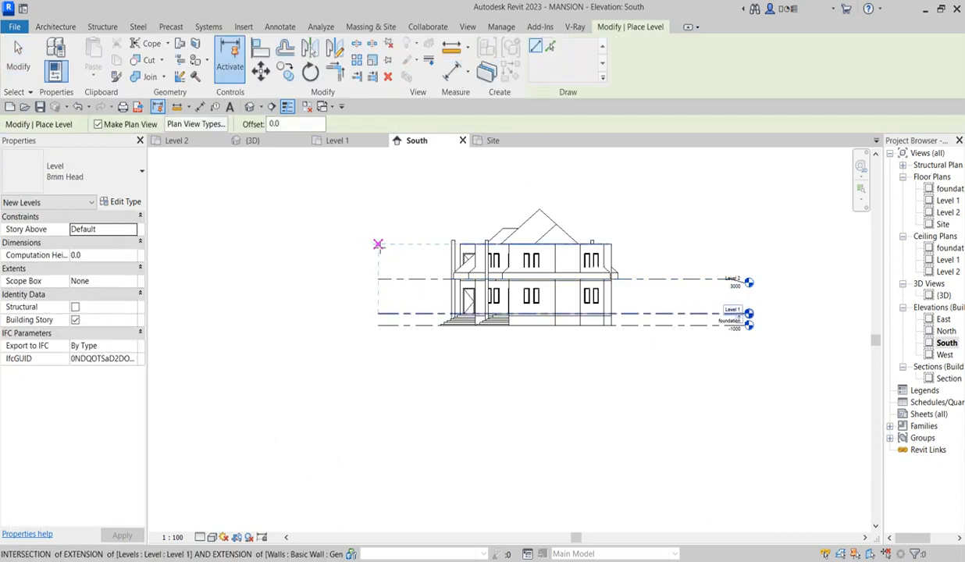
pyautogui.click(376, 244)
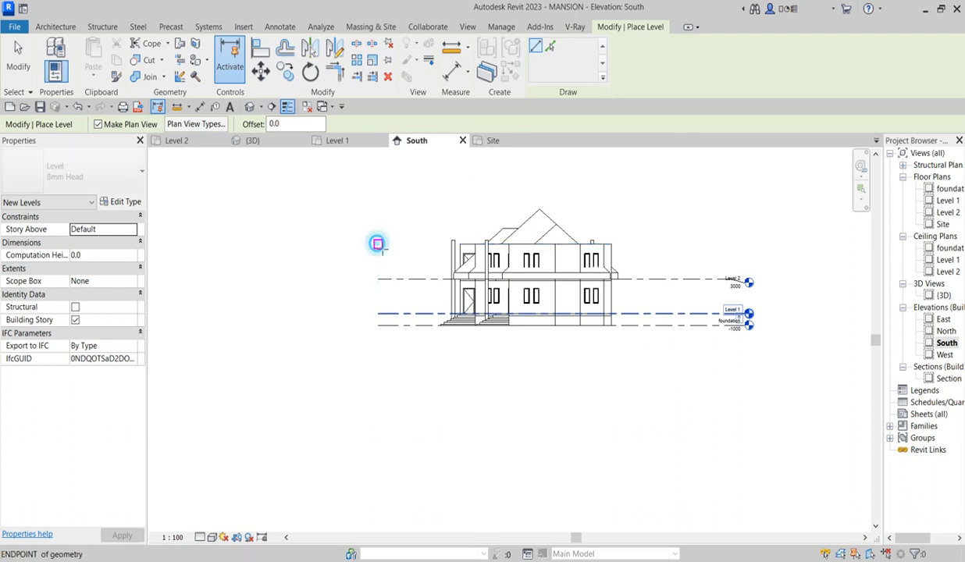
pyautogui.scroll(4, 714, 252)
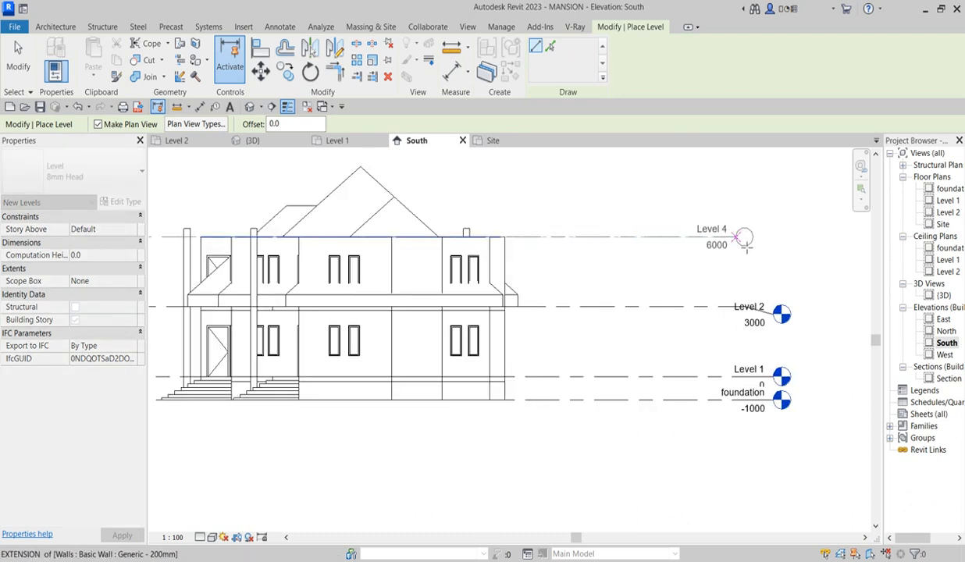
pyautogui.click(771, 238)
pyautogui.scroll(-4, 692, 205)
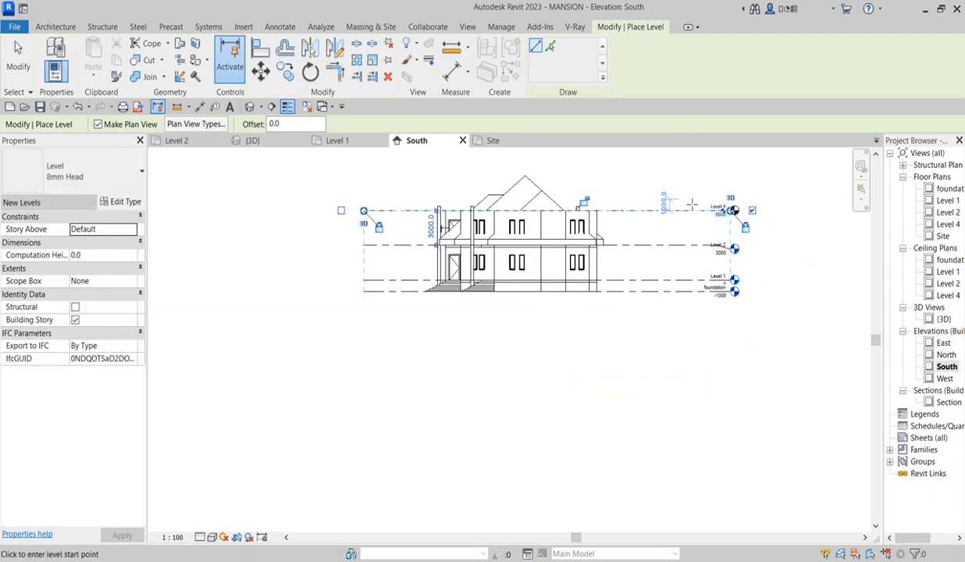
pyautogui.press('Escape')
pyautogui.press('Escape')
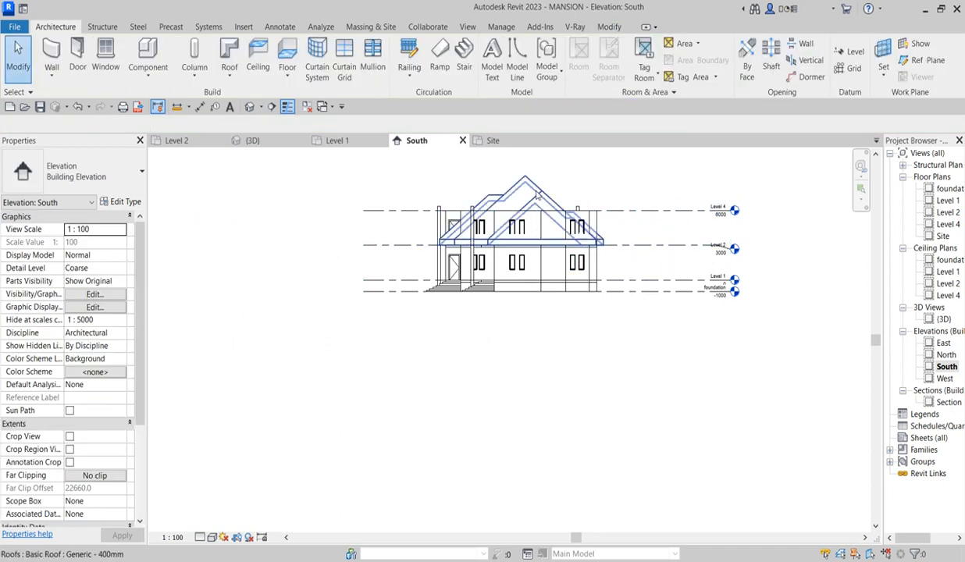
# - Set the roof's base level to Level 4
pyautogui.click(535, 188)
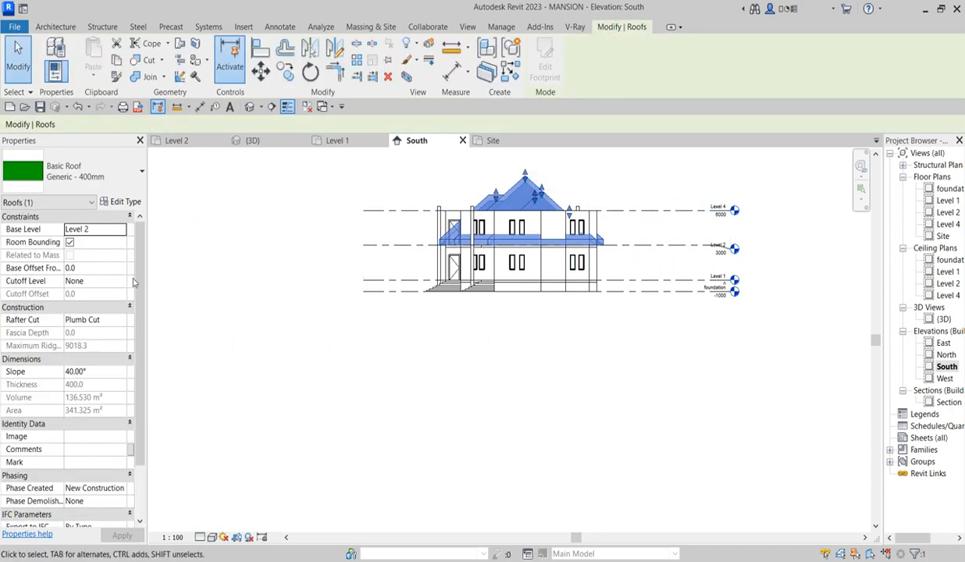
pyautogui.click(121, 229)
pyautogui.click(77, 275)
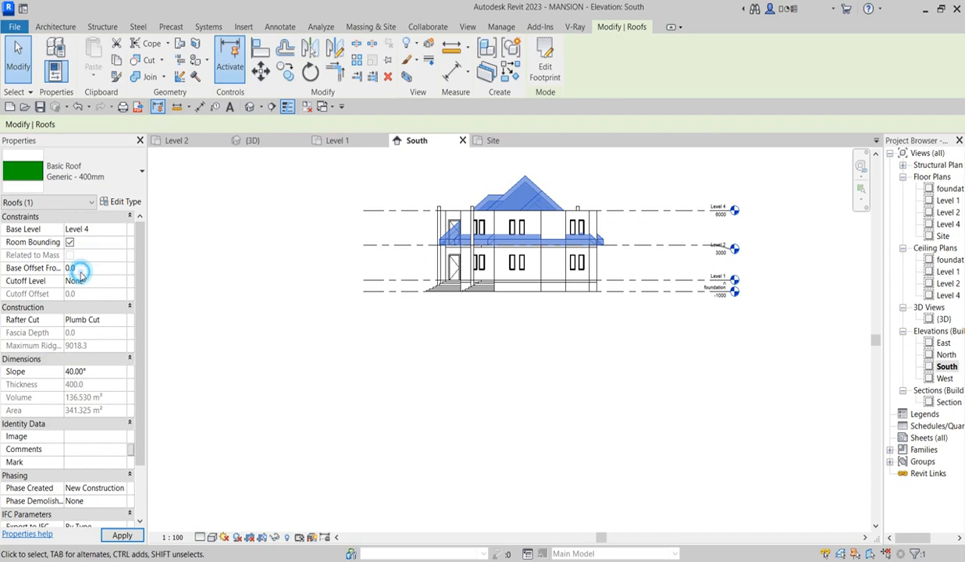
pyautogui.press('Escape')
# - Rename Level 4 as Level 3, together with its corresponding plan views
pyautogui.scroll(3, 719, 206)
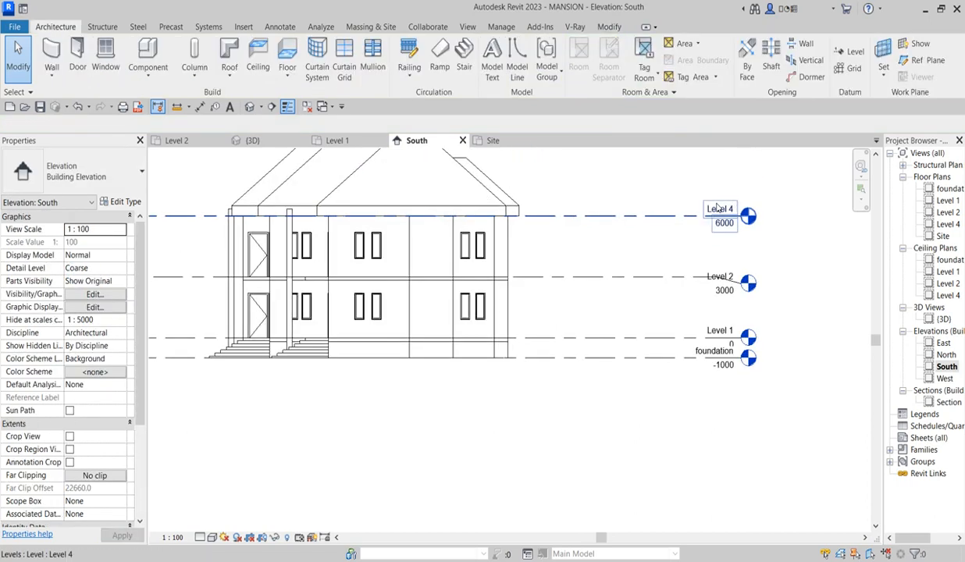
pyautogui.click(719, 206)
pyautogui.click(719, 206)
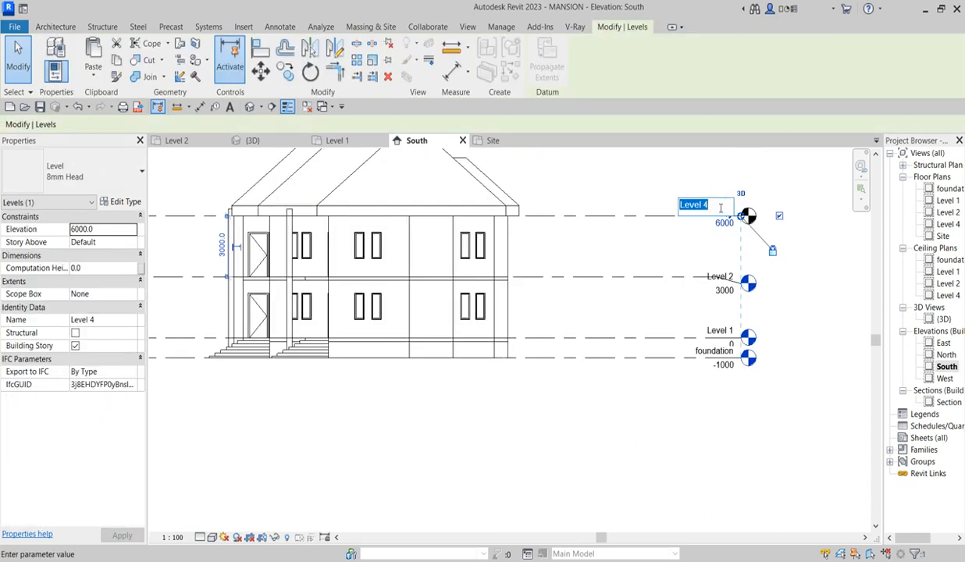
pyautogui.click(719, 208)
pyautogui.click(636, 252)
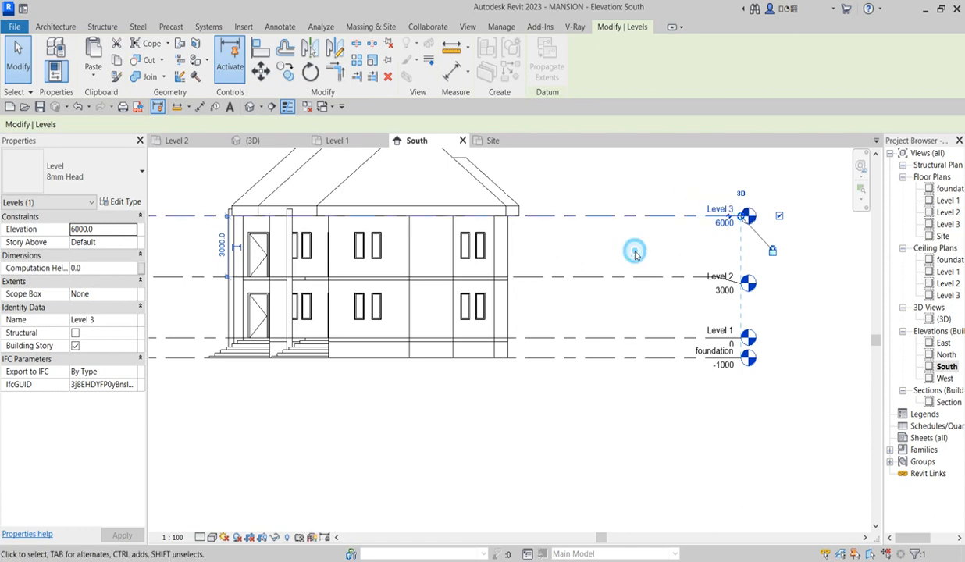
pyautogui.scroll(-3, 610, 291)
pyautogui.click(601, 205)
# - Edit the Generic - 400mm roof type's assembly to give its structure layer a thickness of 50
pyautogui.scroll(2, 483, 251)
pyautogui.scroll(2, 438, 219)
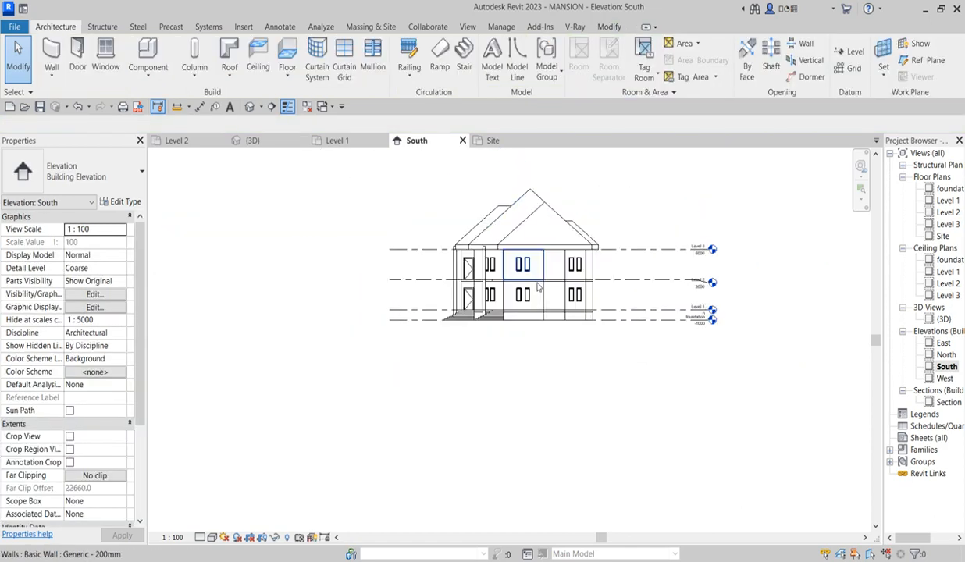
pyautogui.click(568, 205)
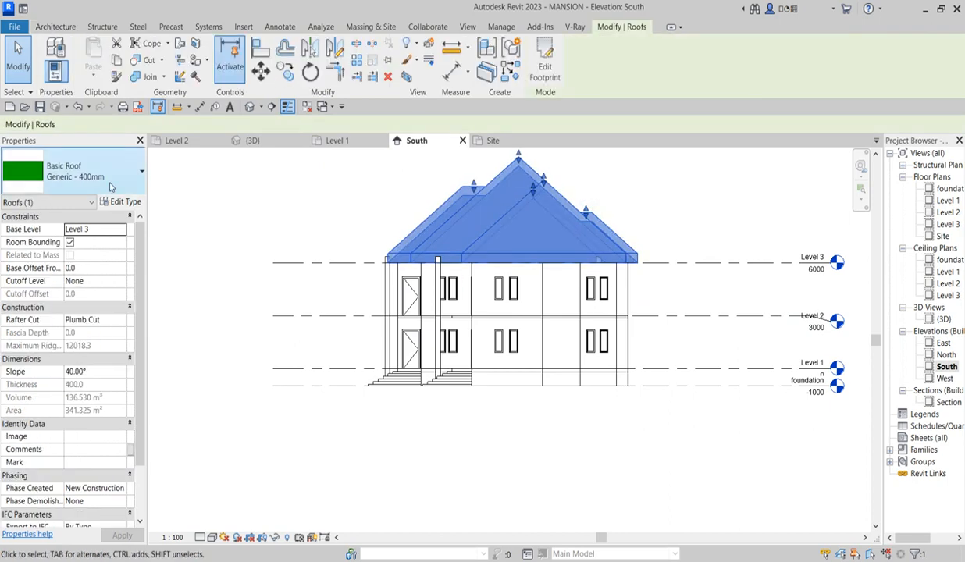
pyautogui.click(123, 201)
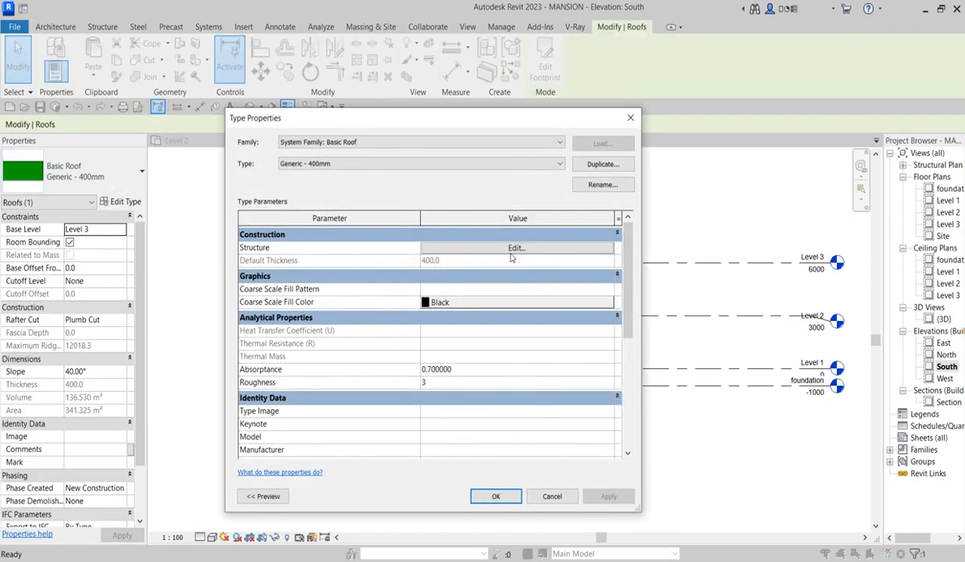
pyautogui.click(515, 248)
pyautogui.click(460, 249)
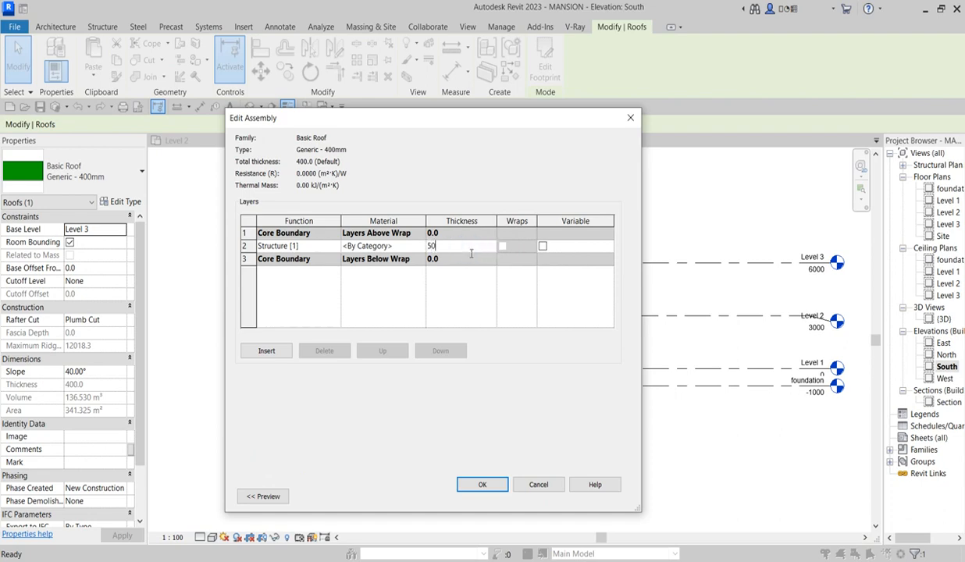
pyautogui.write('50')
pyautogui.click(492, 483)
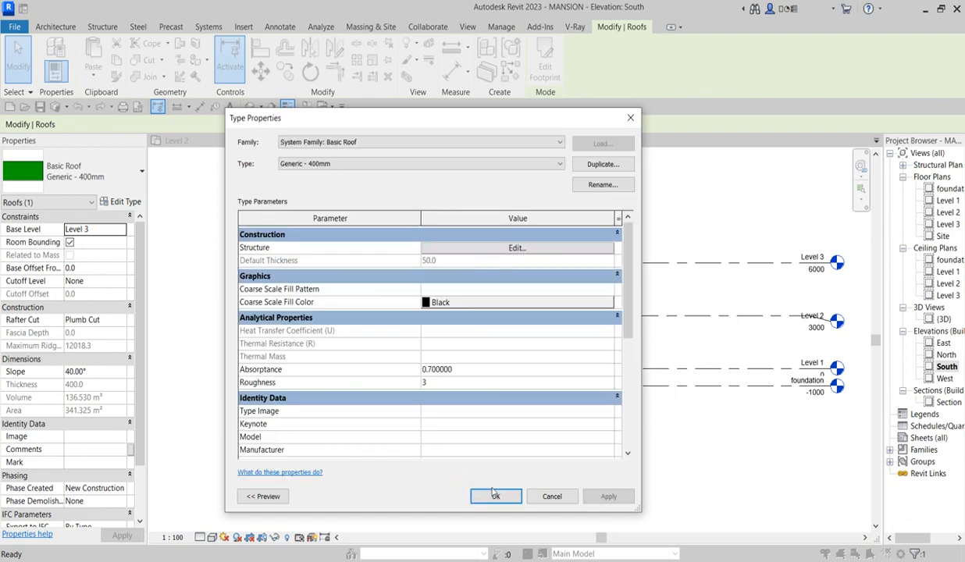
pyautogui.click(491, 484)
pyautogui.click(669, 213)
pyautogui.scroll(4, 640, 251)
pyautogui.scroll(-4, 631, 312)
pyautogui.scroll(3, 648, 305)
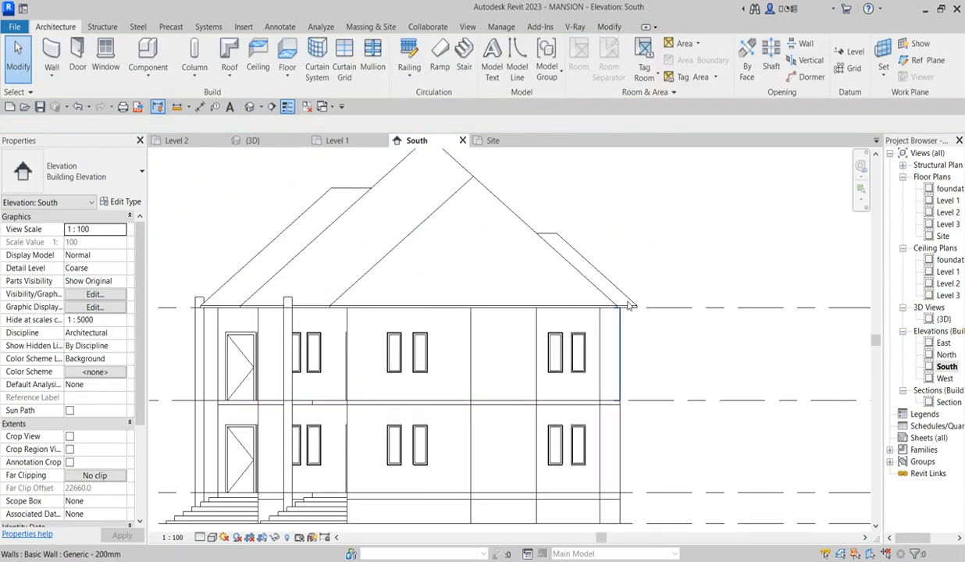
pyautogui.scroll(-2, 507, 269)
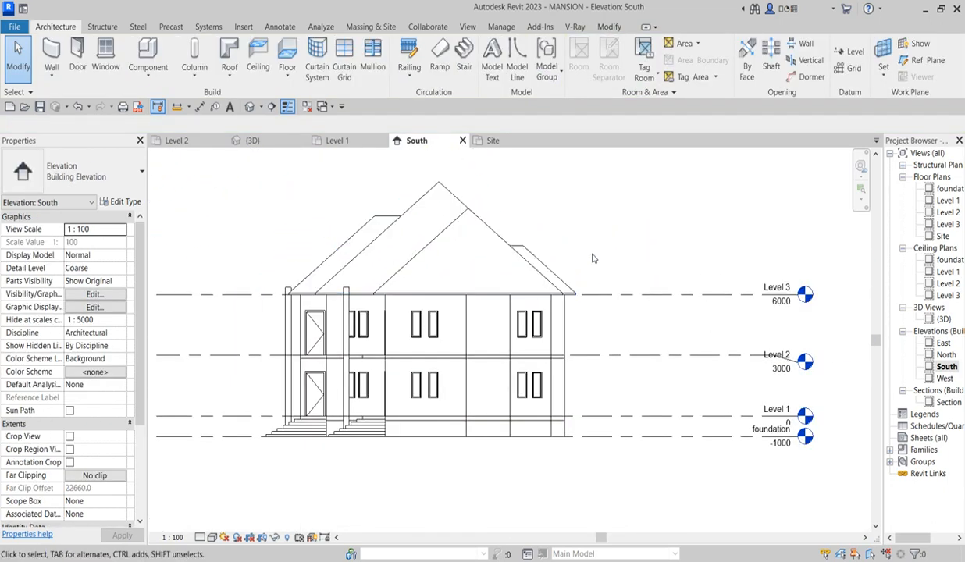
# - Set the roof's base offset from Level 3 to 500
pyautogui.click(548, 293)
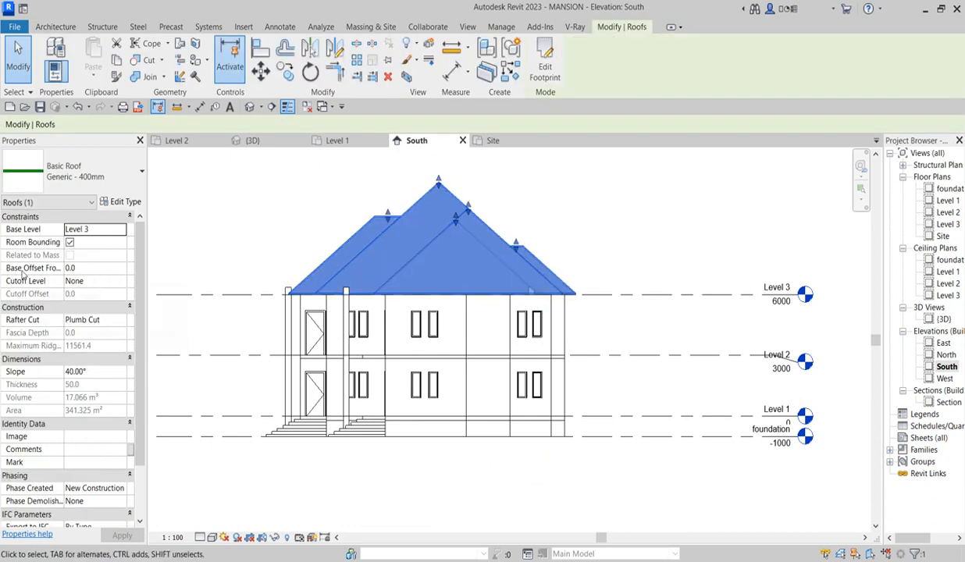
pyautogui.click(80, 272)
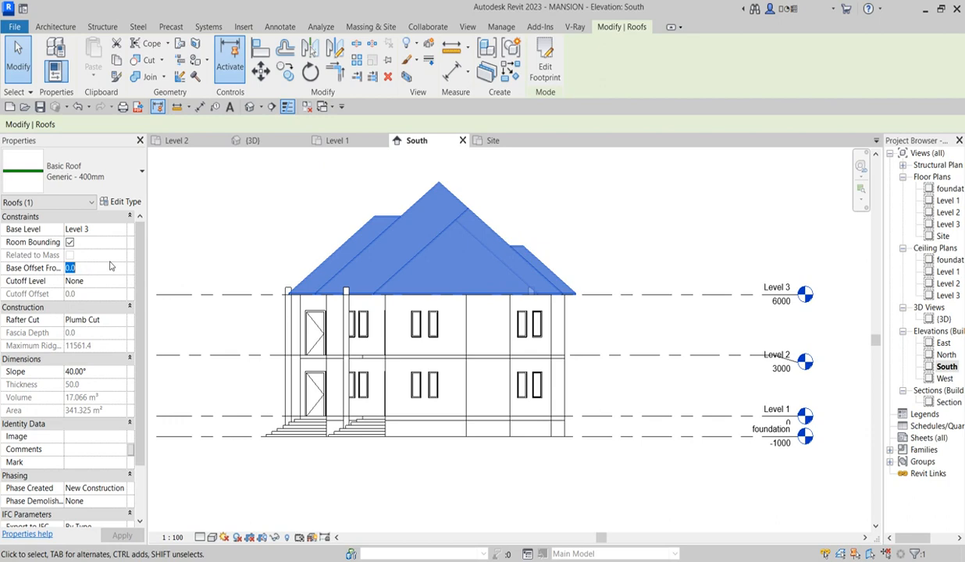
pyautogui.write('500')
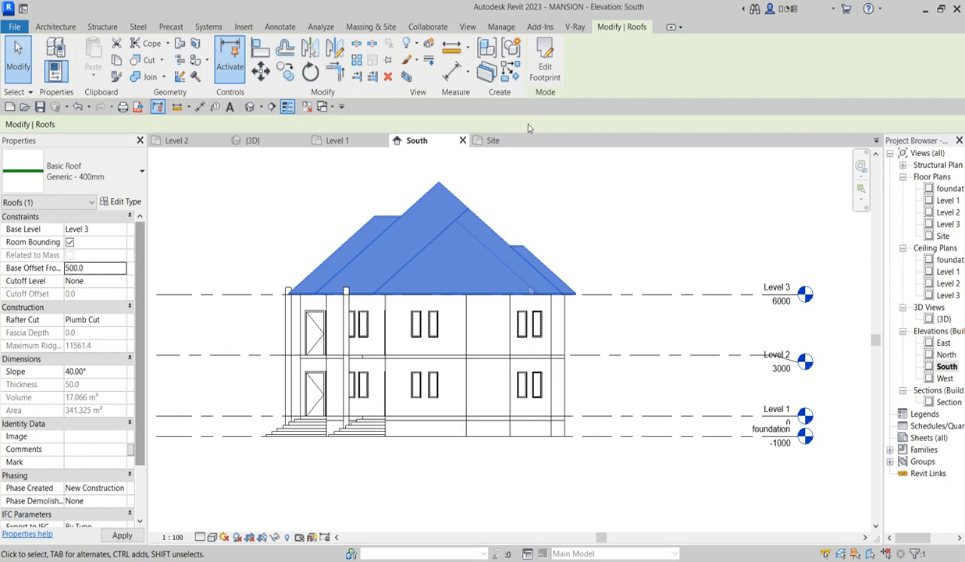
pyautogui.click(624, 239)
pyautogui.scroll(3, 470, 299)
pyautogui.scroll(-3, 477, 295)
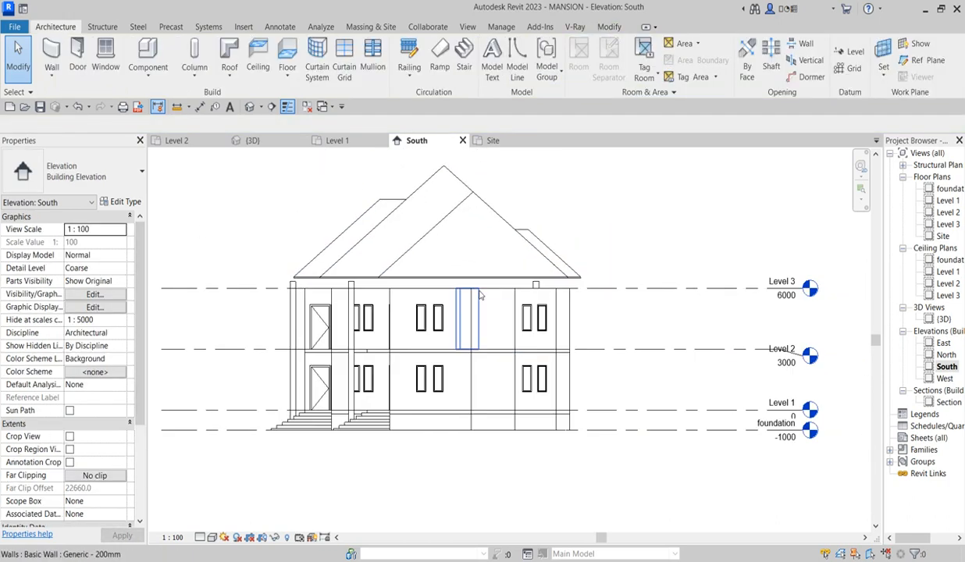
pyautogui.scroll(2, 467, 293)
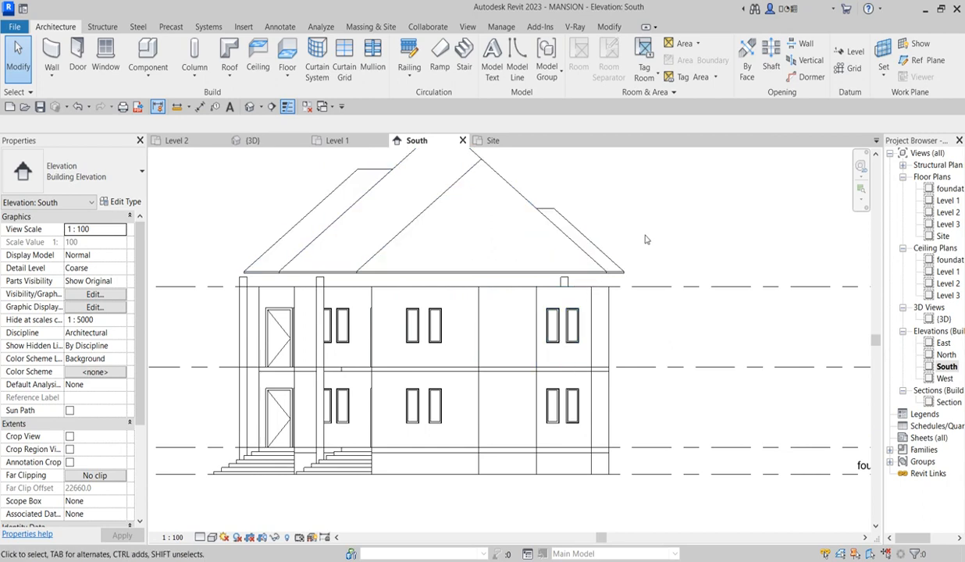
pyautogui.scroll(2, 631, 282)
pyautogui.scroll(-4, 671, 291)
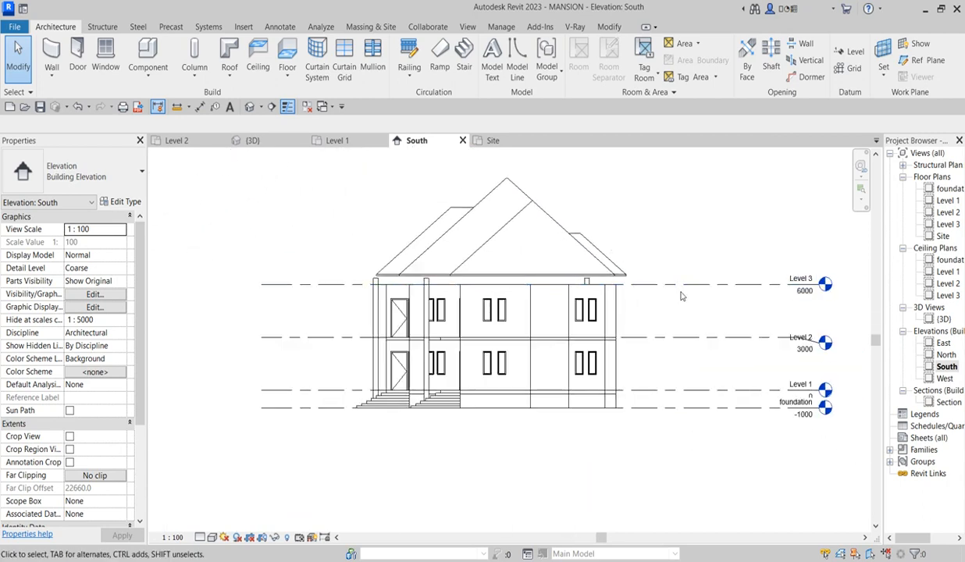
# - Set the roof's base offset from its level to 800
pyautogui.click(679, 288)
pyautogui.click(690, 245)
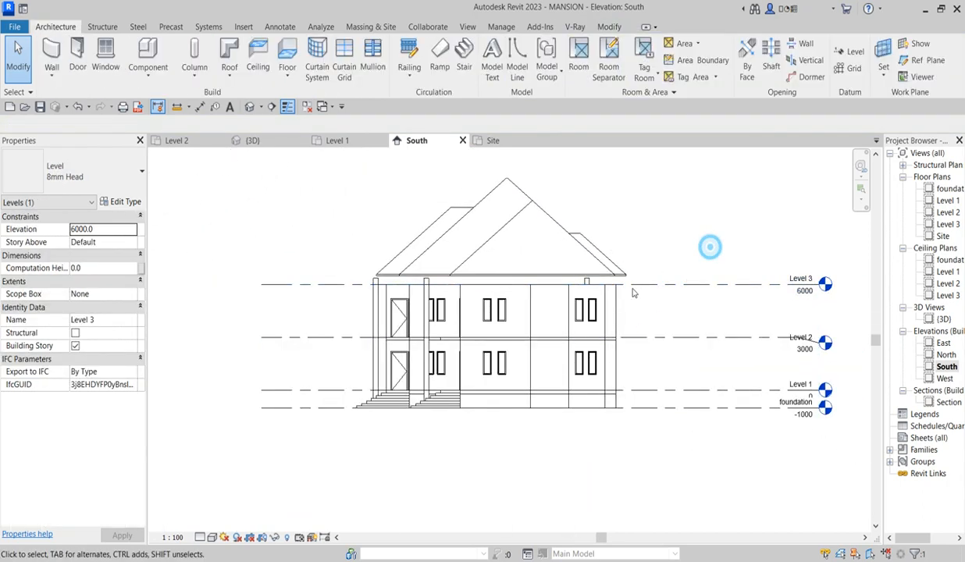
pyautogui.click(599, 258)
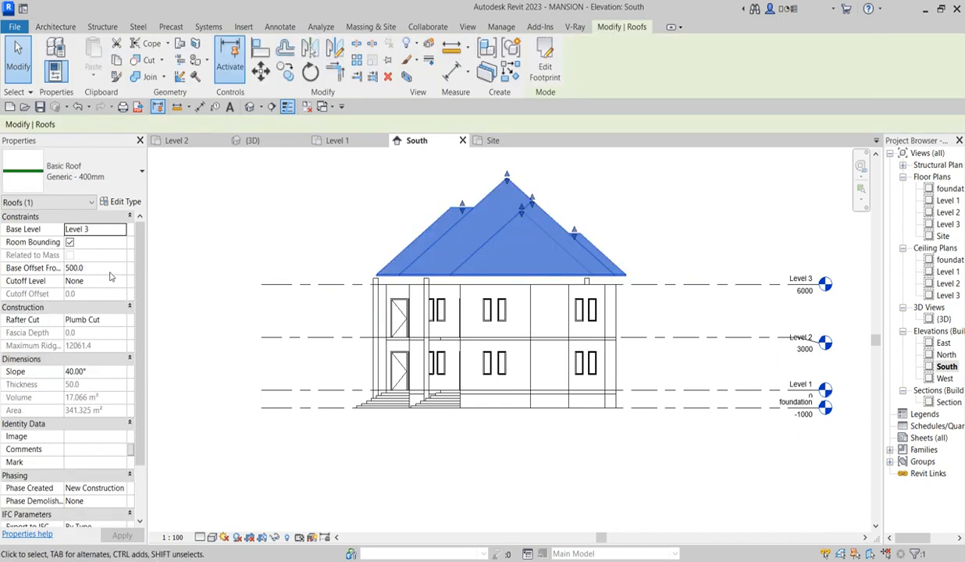
pyautogui.click(112, 270)
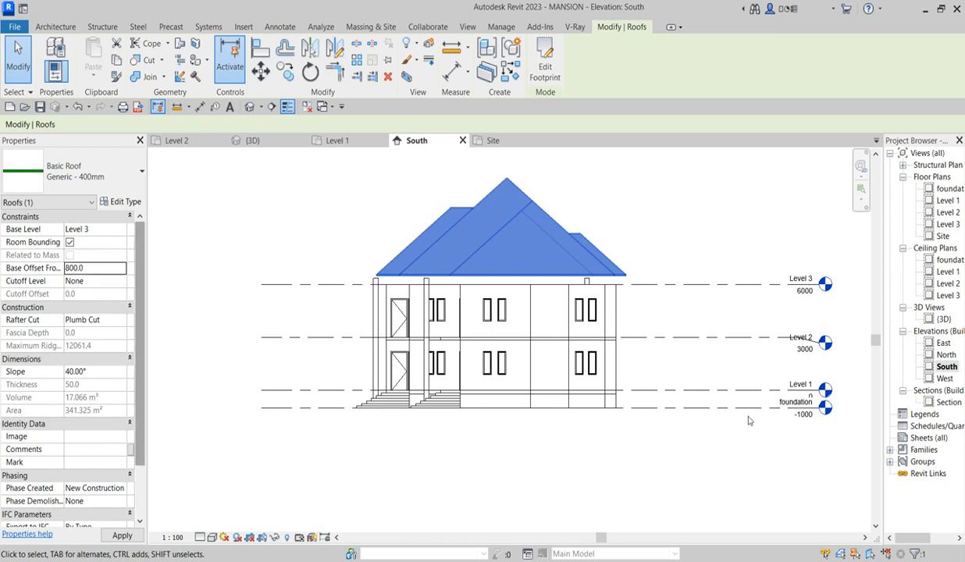
pyautogui.click(734, 217)
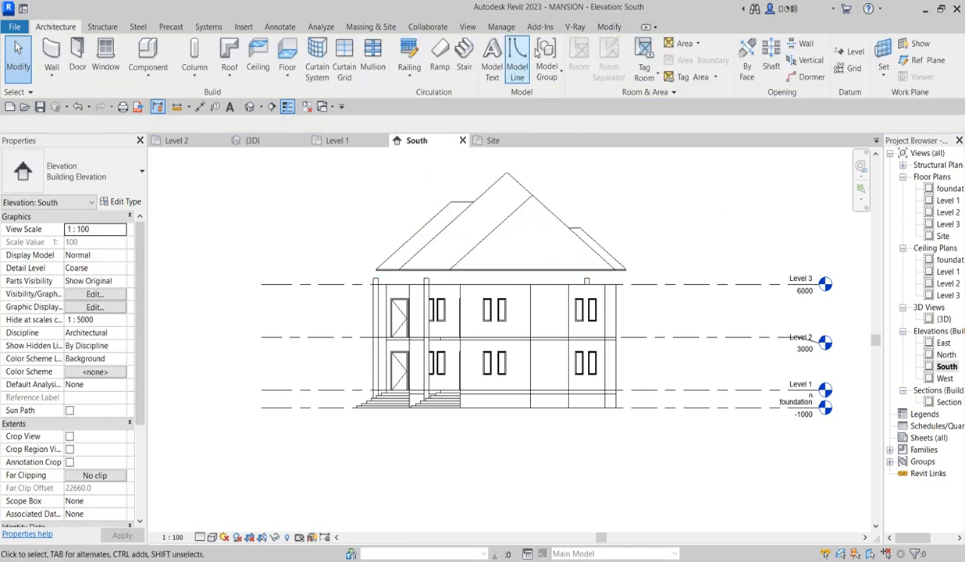
# - Draw a new level at 6800 in the South elevation, along the underside of the roof and aligned with the existing levels' ends
pyautogui.click(685, 284)
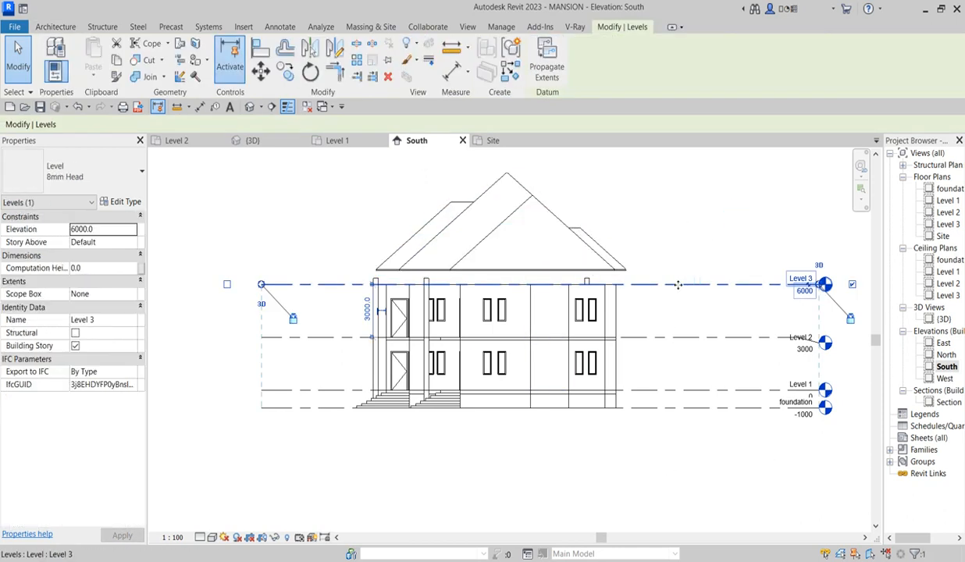
pyautogui.press('l')
pyautogui.press('l')
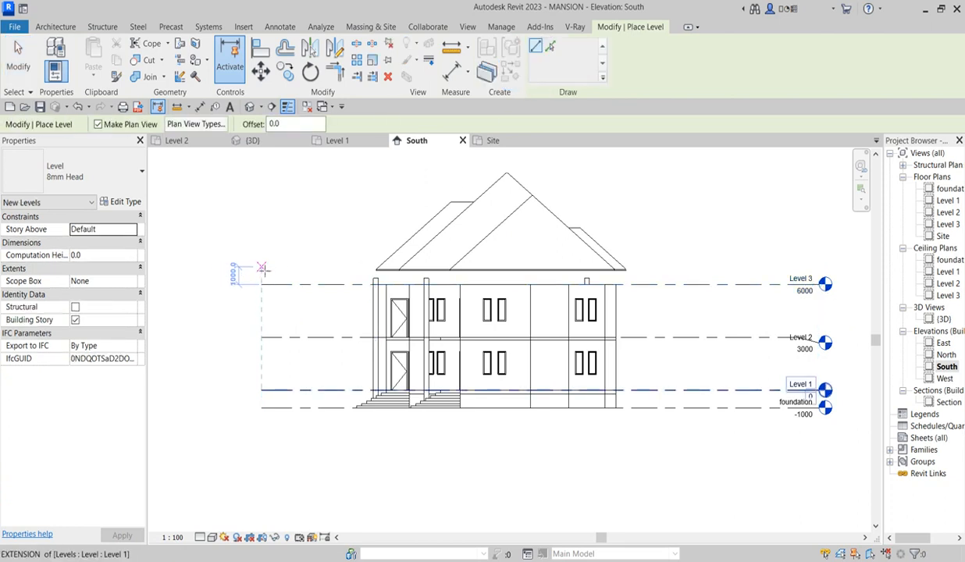
pyautogui.click(262, 271)
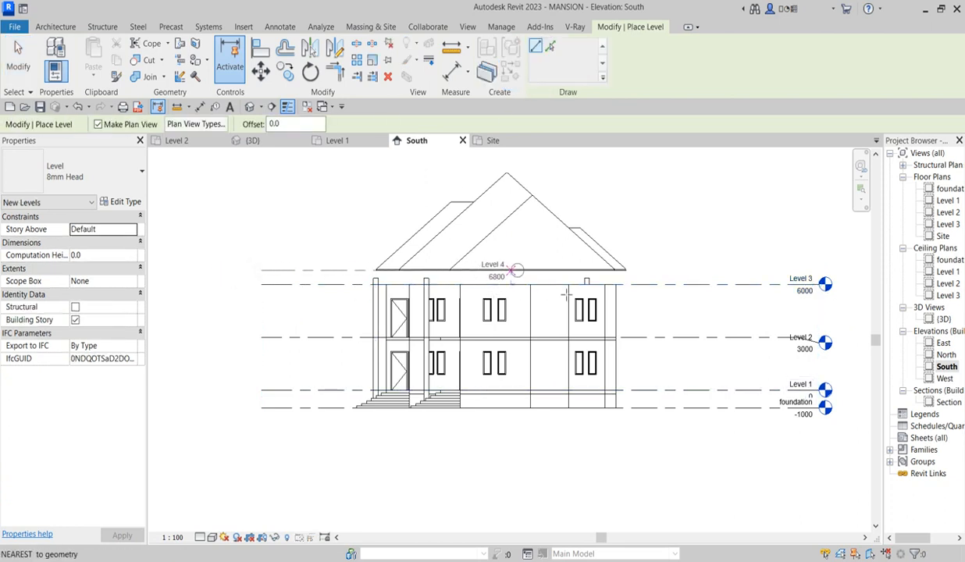
pyautogui.scroll(2, 780, 270)
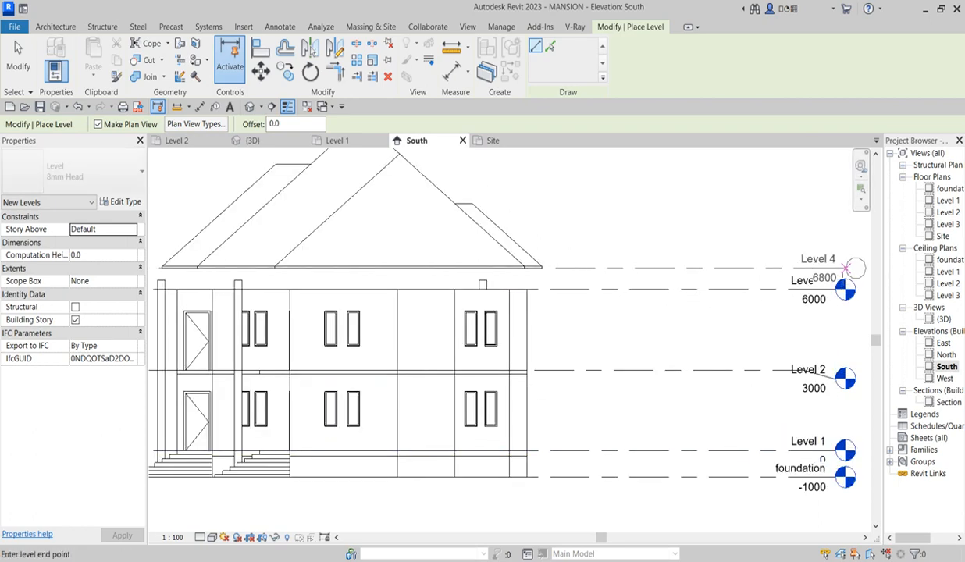
pyautogui.click(835, 268)
pyautogui.rightClick(712, 207)
pyautogui.click(754, 220)
pyautogui.rightClick(713, 201)
pyautogui.click(750, 211)
pyautogui.scroll(-2, 677, 316)
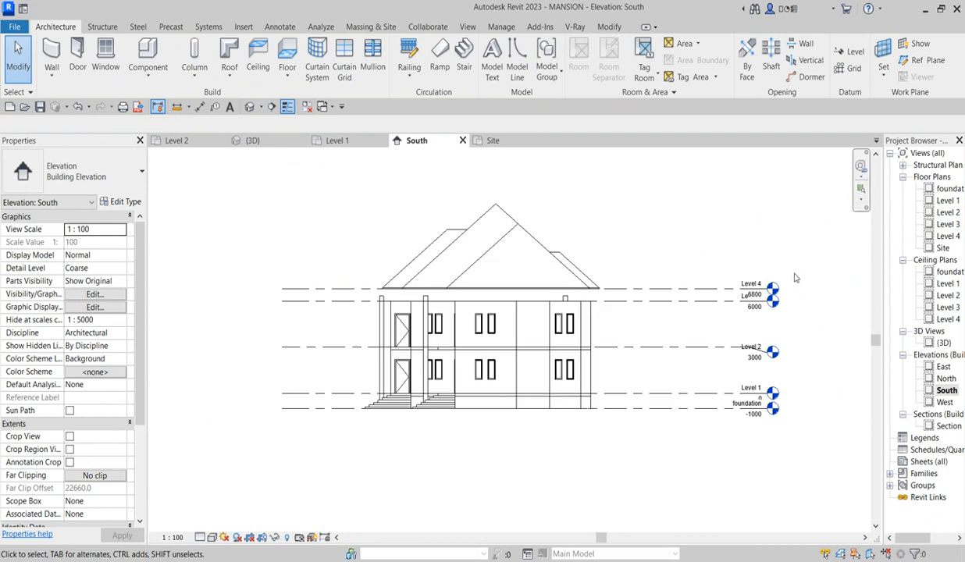
pyautogui.scroll(1, 797, 275)
# - Open the Level 4 floor plan and set its view range cut plane offset to 600
pyautogui.doubleClick(946, 236)
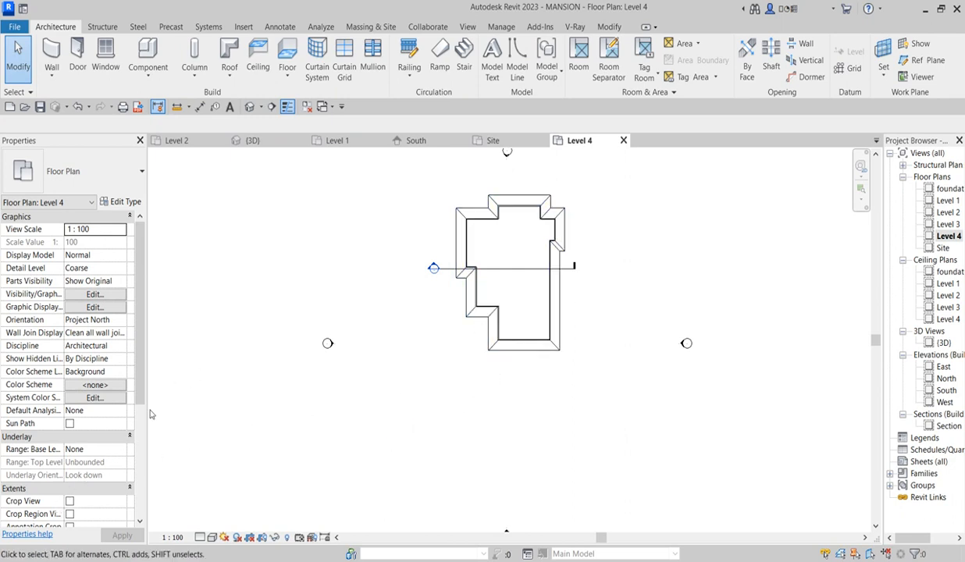
pyautogui.moveTo(134, 409); pyautogui.dragTo(134, 473)
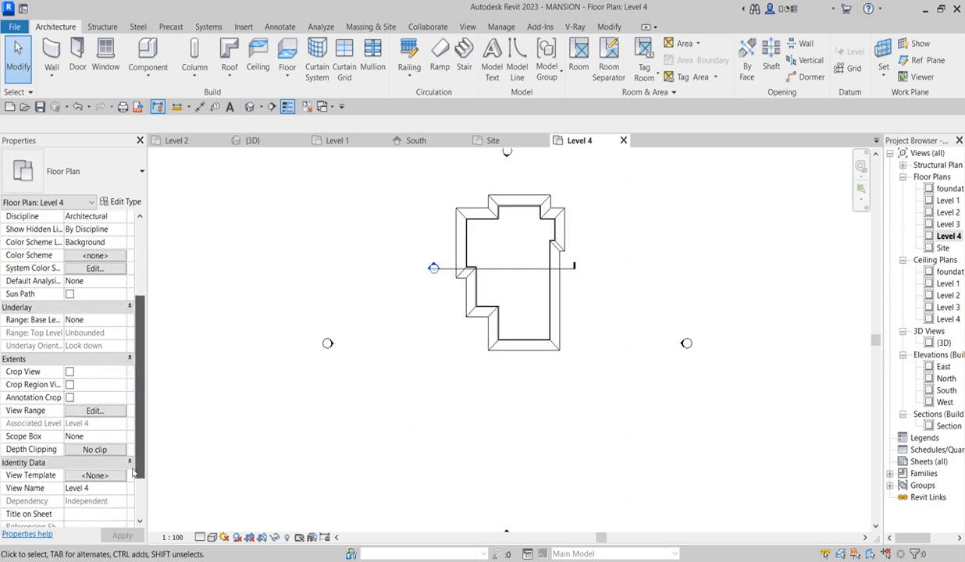
pyautogui.click(94, 410)
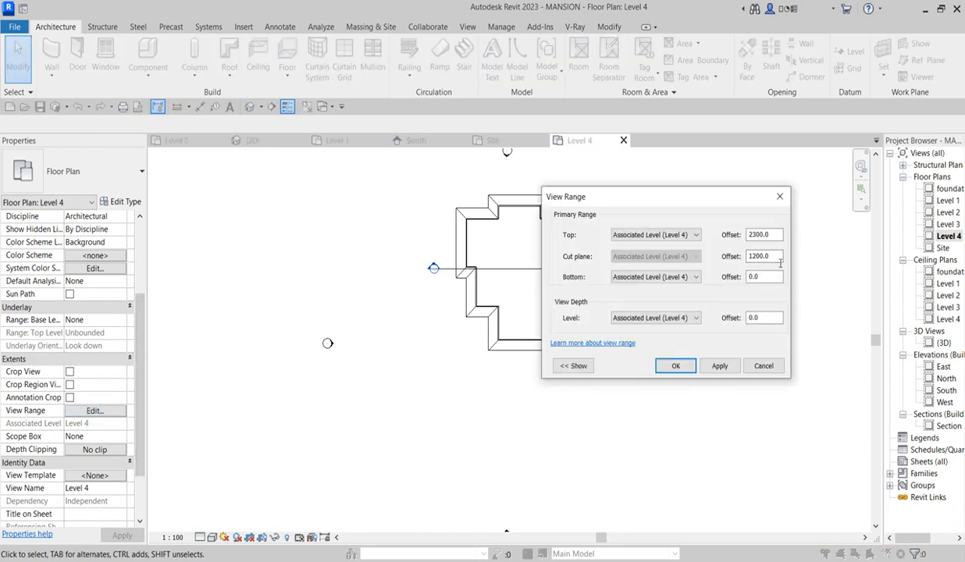
pyautogui.moveTo(780, 261); pyautogui.dragTo(751, 272)
pyautogui.write('600')
pyautogui.click(726, 368)
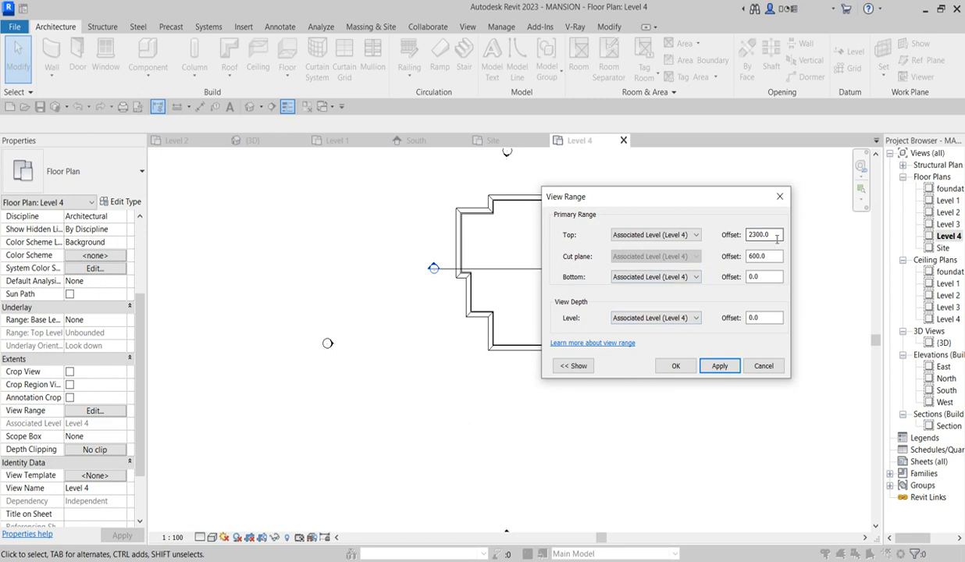
pyautogui.click(675, 366)
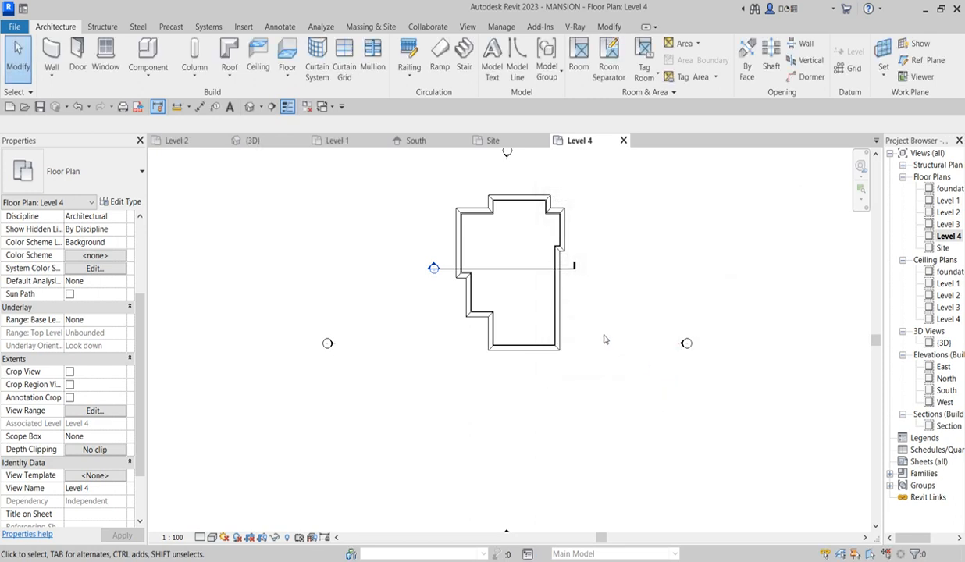
pyautogui.scroll(3, 617, 211)
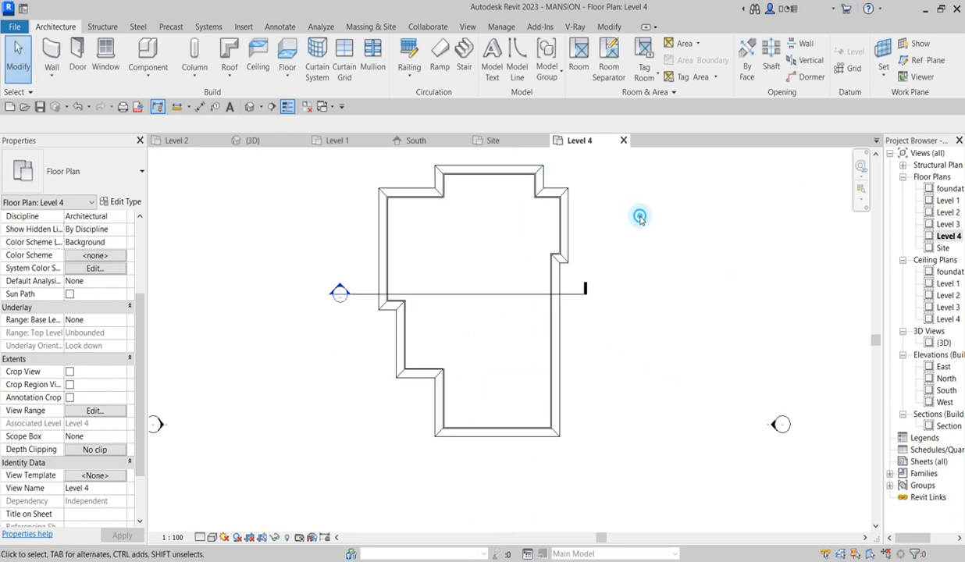
pyautogui.click(570, 216)
pyautogui.press('Escape')
pyautogui.scroll(-3, 602, 276)
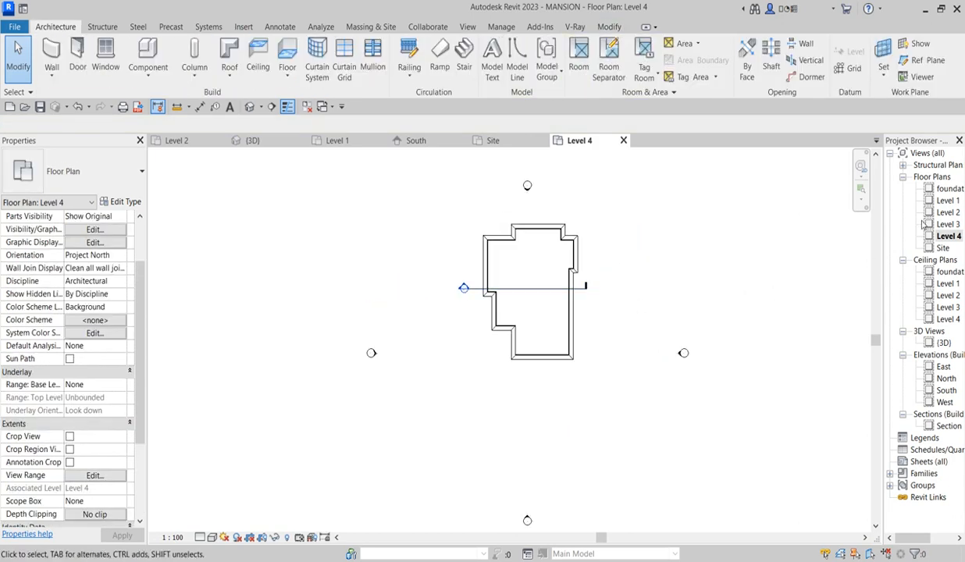
# - Examine the roof eaves and column tops against the upper levels in the South elevation
pyautogui.click(946, 390)
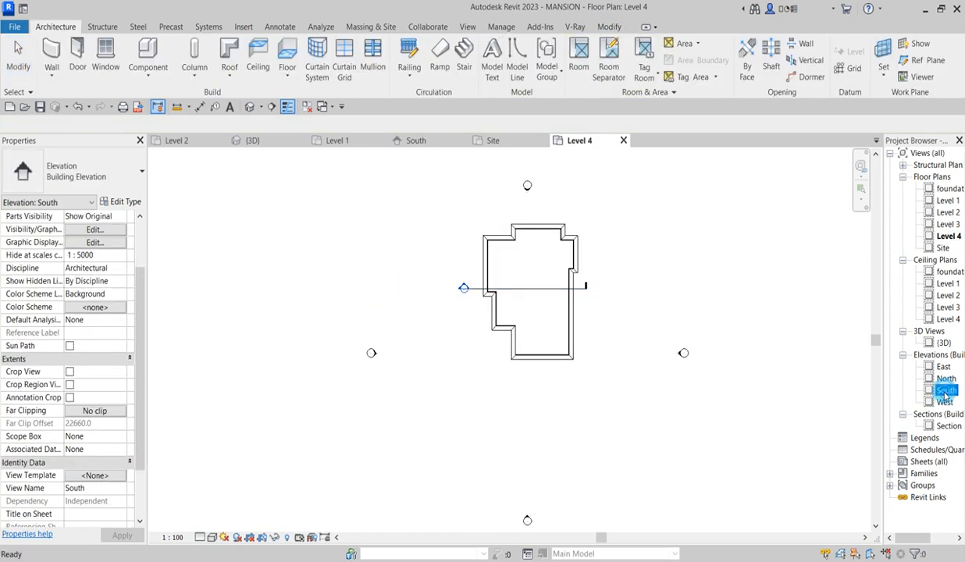
pyautogui.click(793, 367)
pyautogui.doubleClick(946, 390)
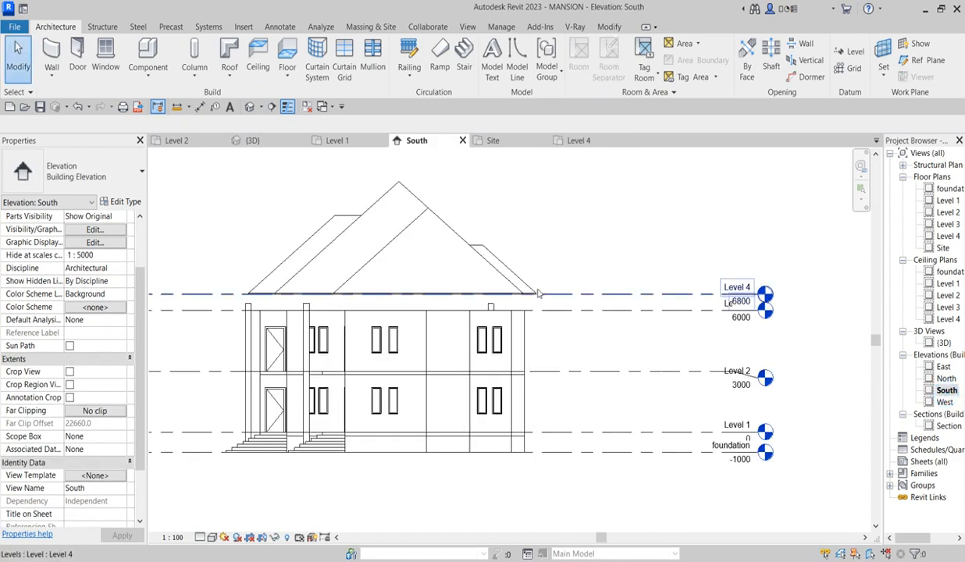
pyautogui.scroll(4, 703, 325)
pyautogui.scroll(-4, 704, 325)
pyautogui.scroll(4, 618, 329)
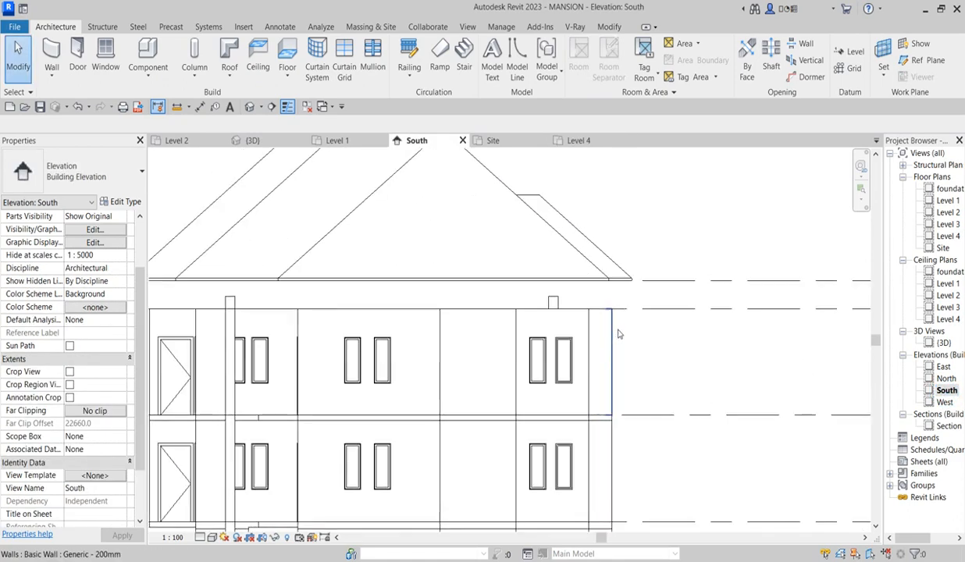
pyautogui.scroll(-4, 635, 284)
pyautogui.scroll(6, 763, 306)
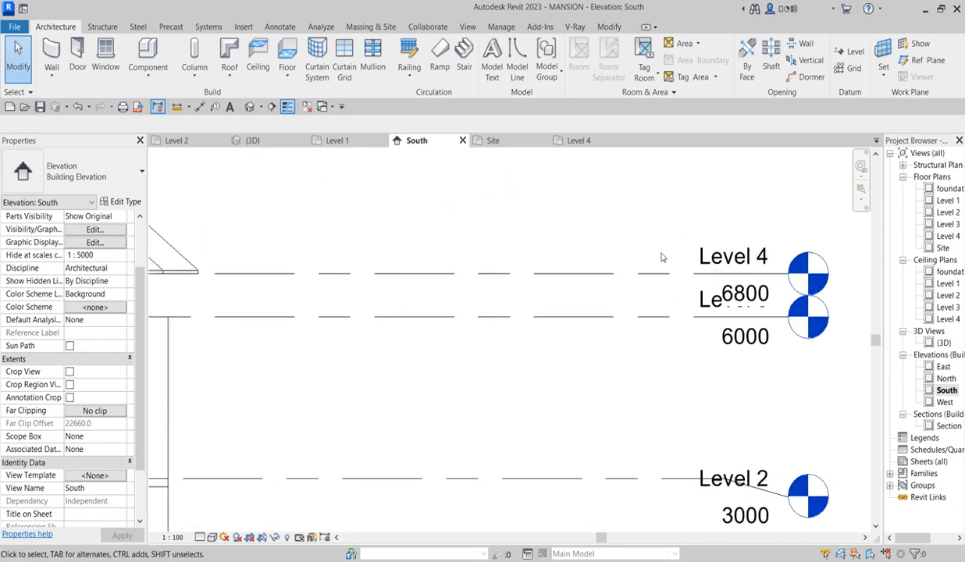
pyautogui.scroll(-5, 720, 331)
pyautogui.scroll(3, 321, 294)
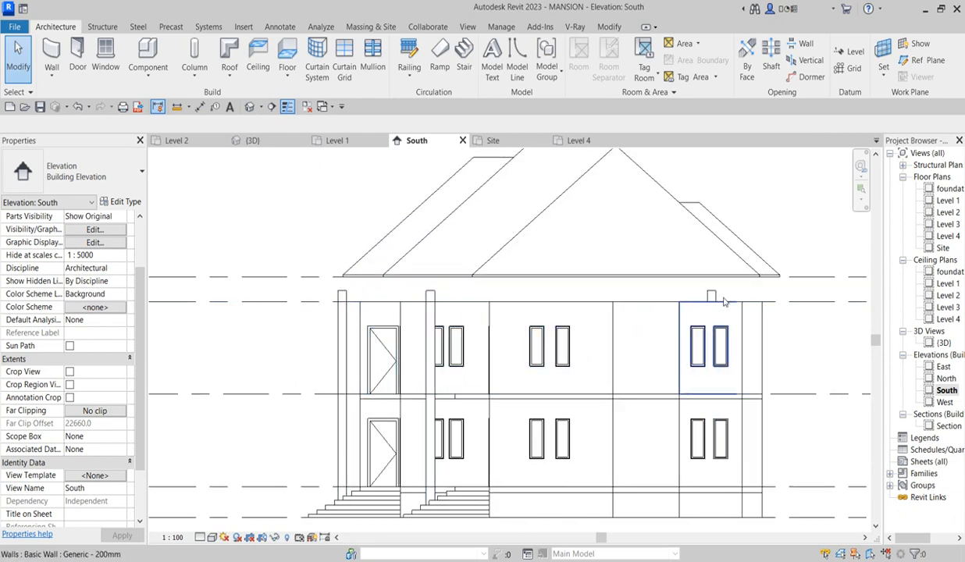
pyautogui.scroll(-3, 668, 257)
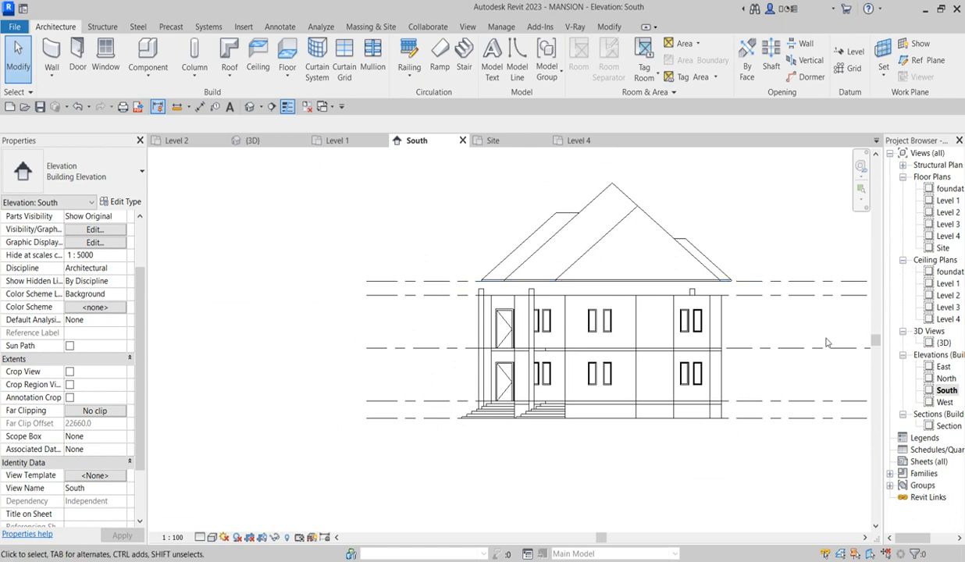
# - Return to the Level 4 floor plan and set its view range top offset to 600
pyautogui.doubleClick(947, 235)
pyautogui.scroll(3, 533, 326)
pyautogui.scroll(2, 533, 325)
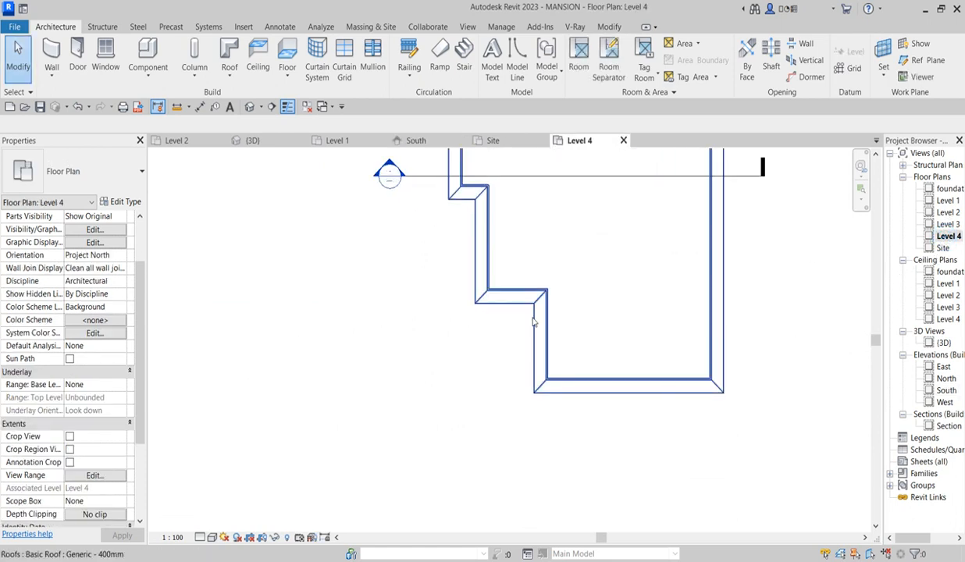
pyautogui.scroll(-3, 535, 320)
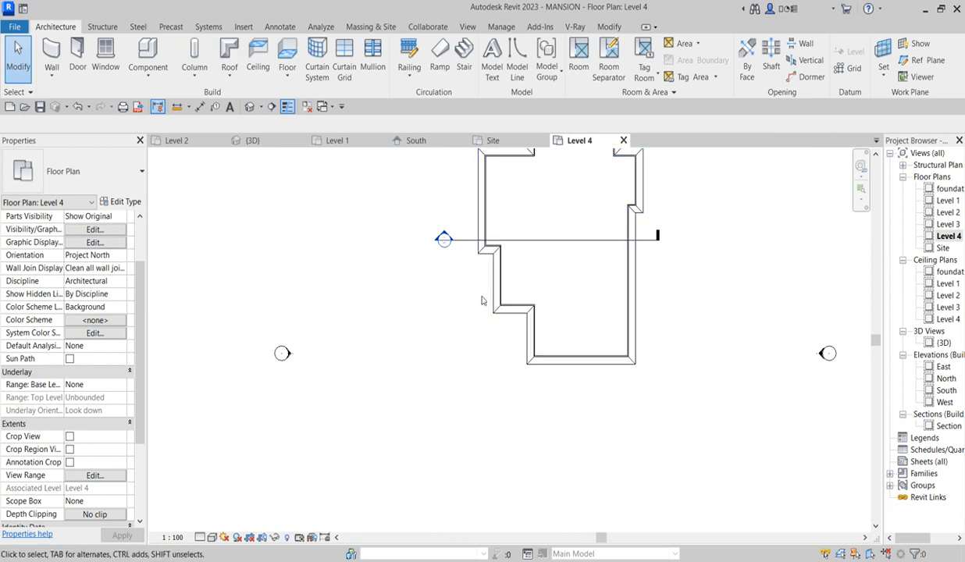
pyautogui.scroll(-2, 476, 297)
pyautogui.scroll(-3, 138, 344)
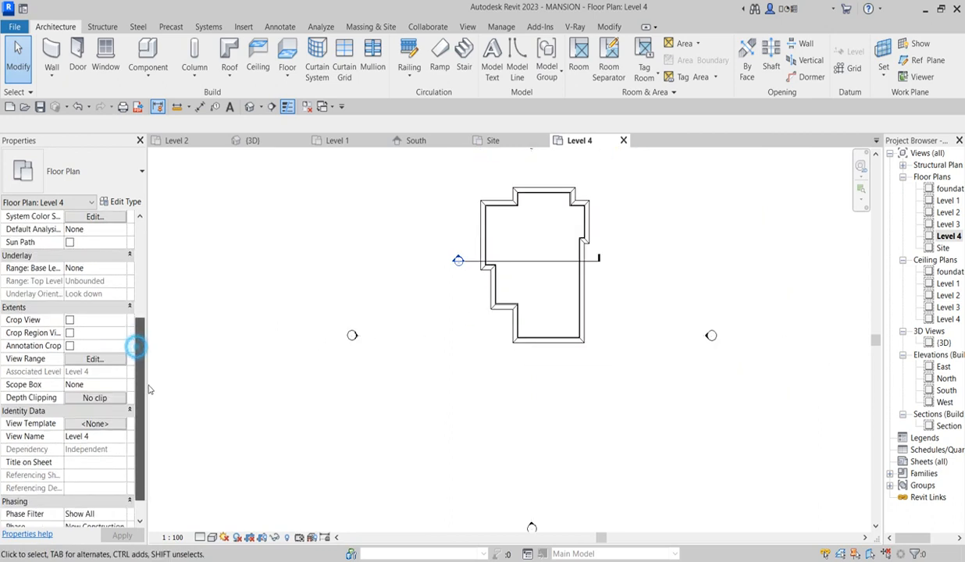
pyautogui.click(94, 358)
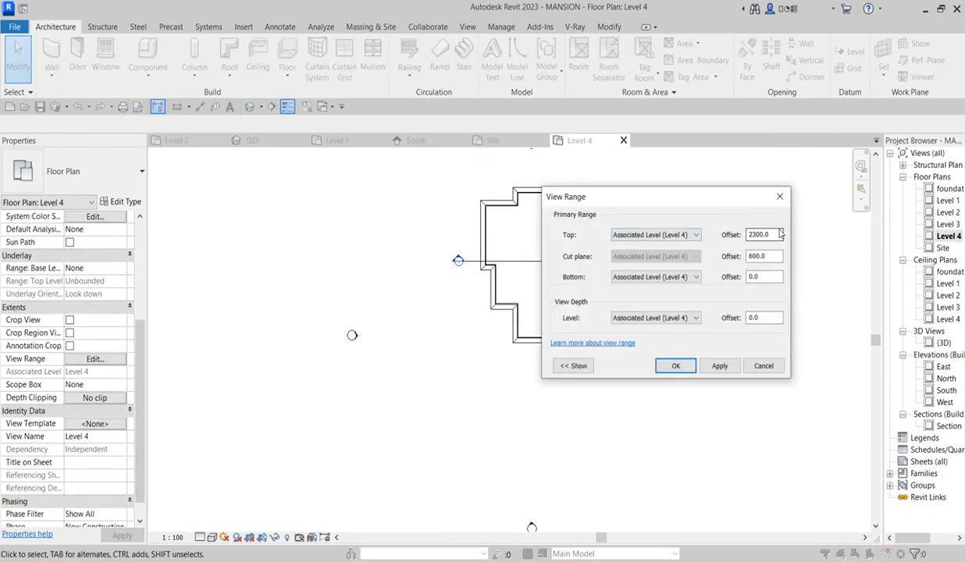
pyautogui.moveTo(778, 239); pyautogui.dragTo(729, 245)
pyautogui.write('600')
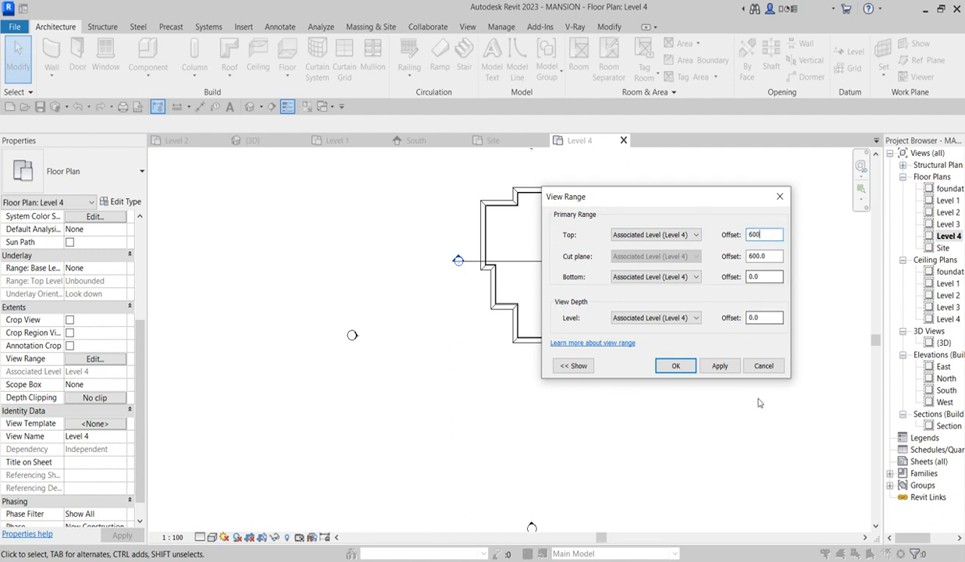
pyautogui.click(719, 365)
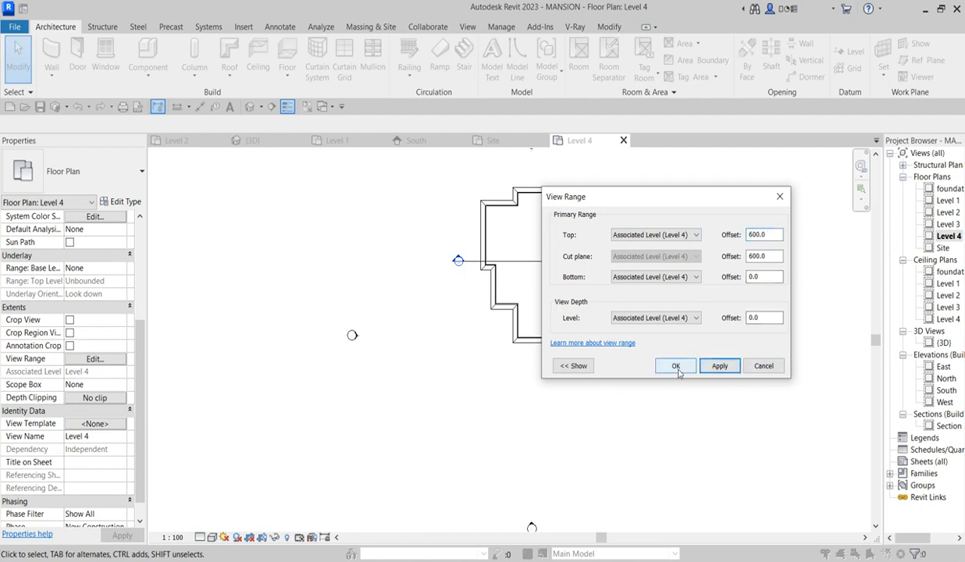
pyautogui.click(675, 366)
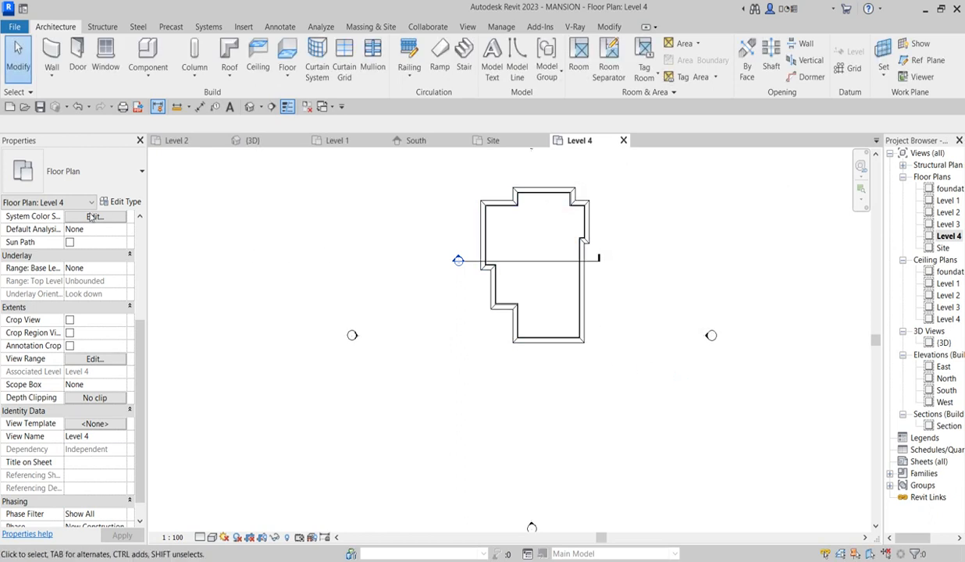
# - Set the top of the Level 4 plan's view range to Level Above, keeping the bottom and view depth at the associated level
pyautogui.click(97, 360)
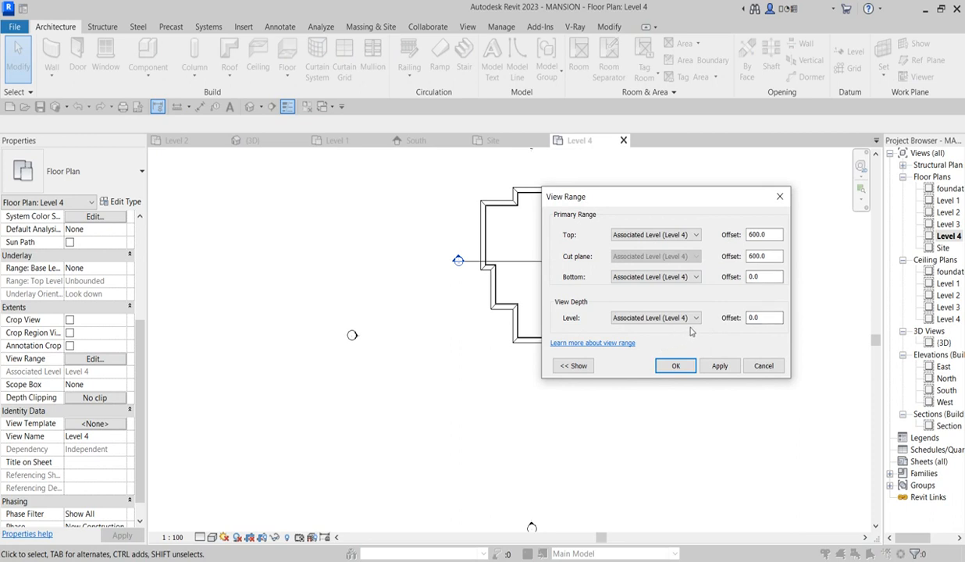
pyautogui.click(695, 318)
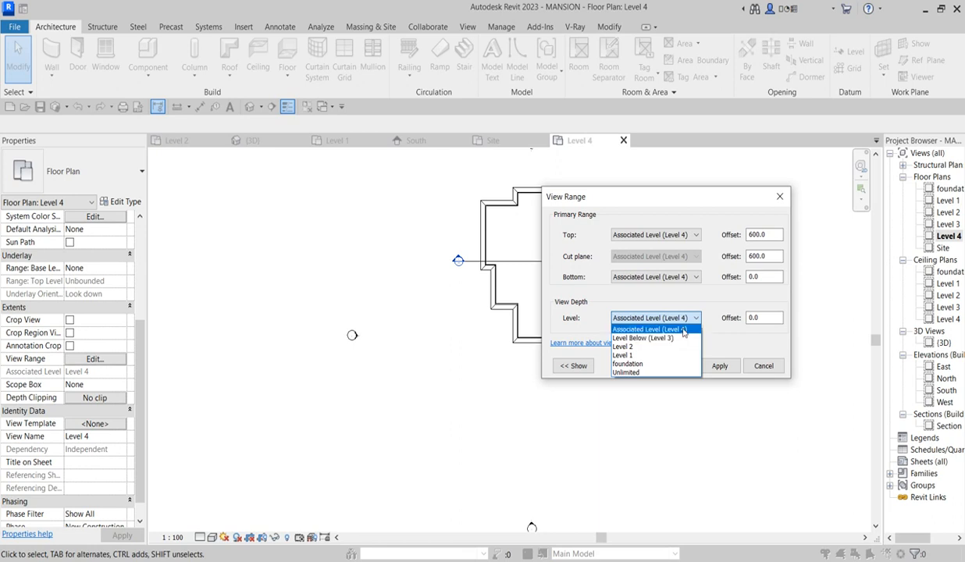
pyautogui.click(683, 330)
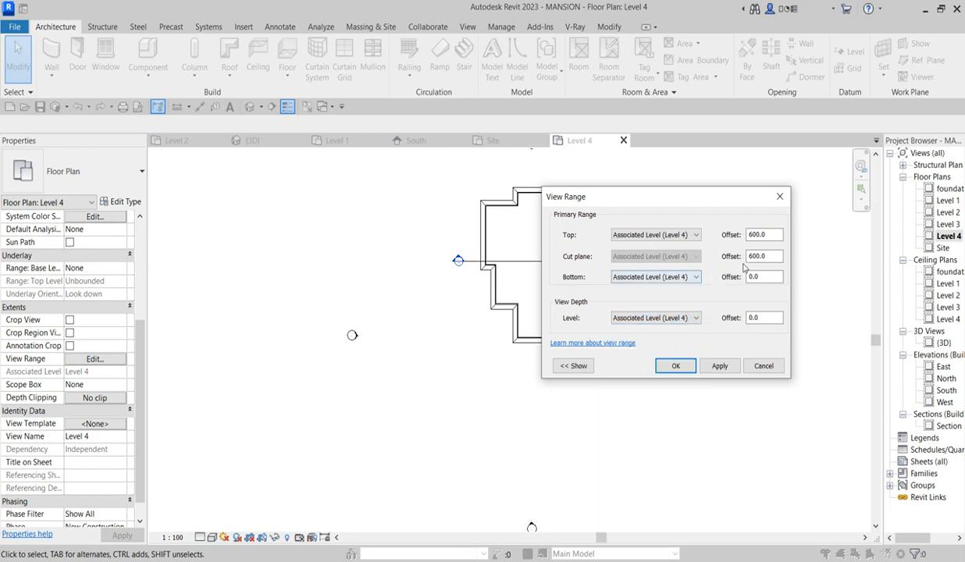
pyautogui.click(695, 235)
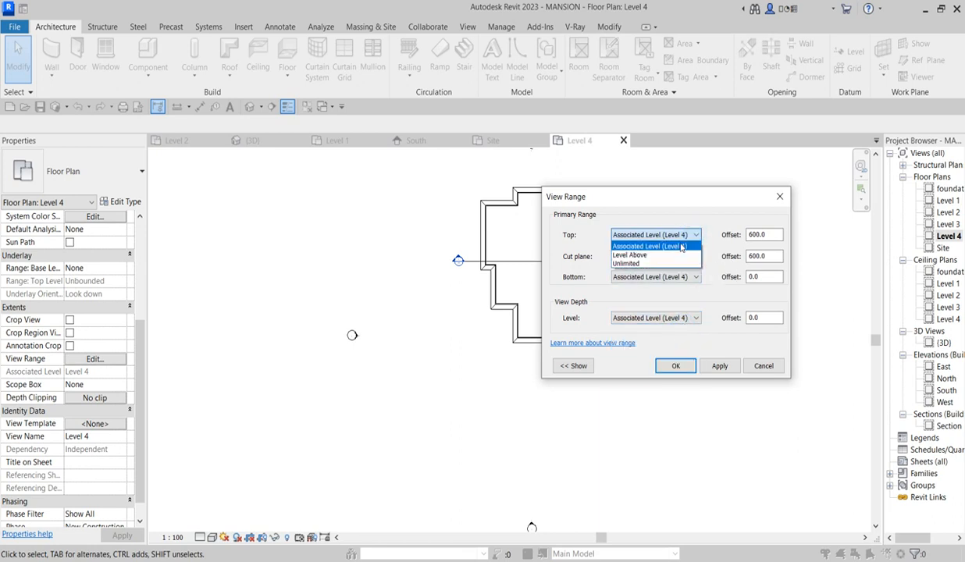
pyautogui.click(720, 365)
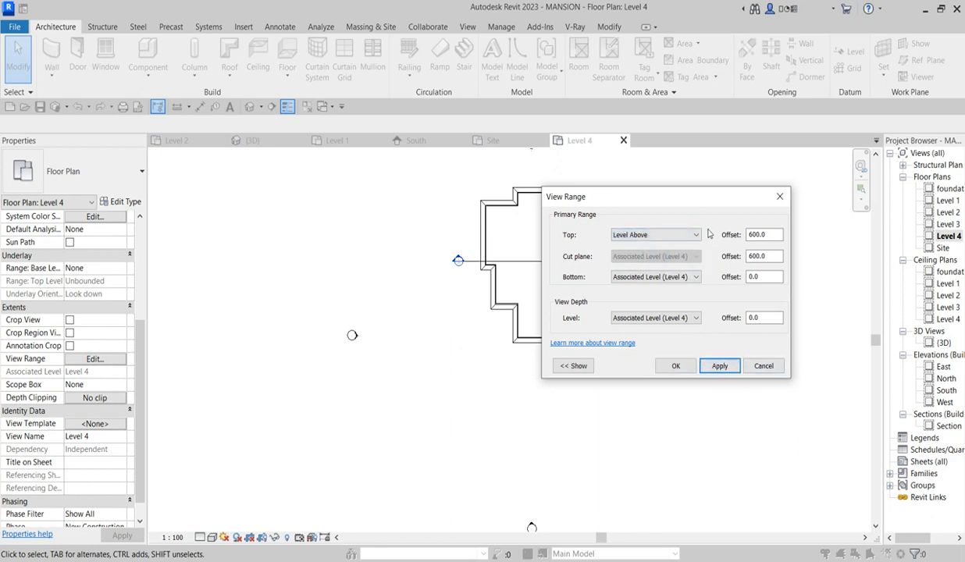
pyautogui.click(673, 276)
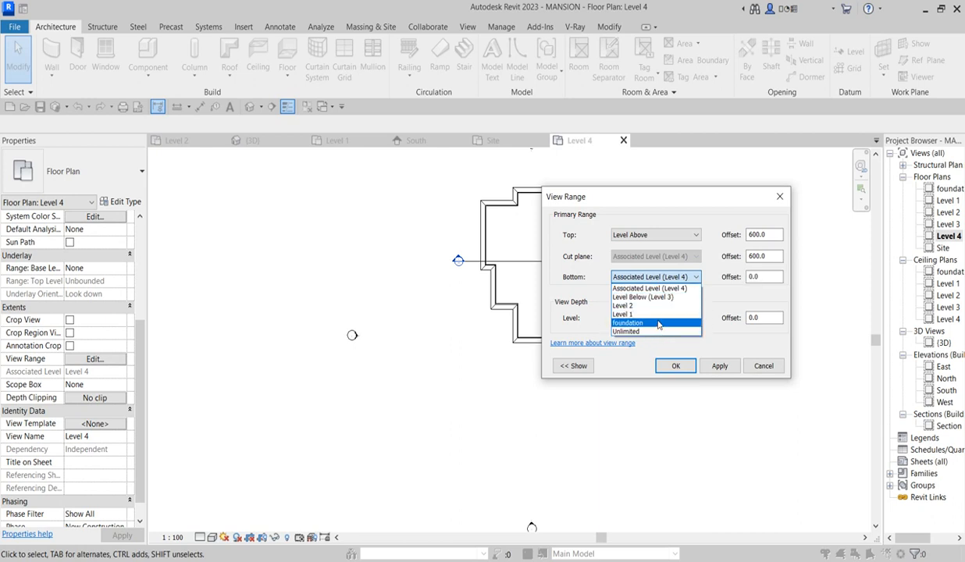
pyautogui.click(670, 281)
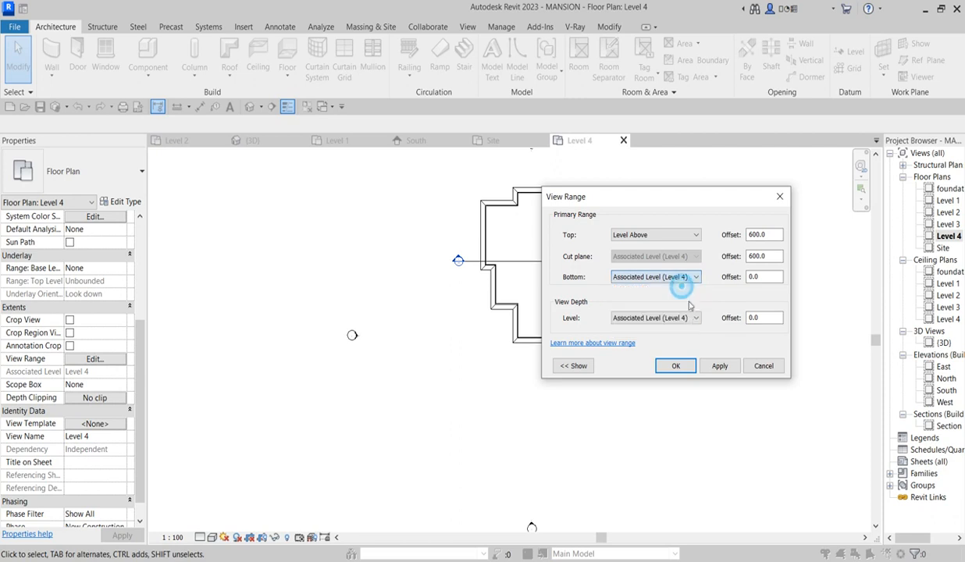
pyautogui.click(676, 366)
# - Examine the Level 4 plan's roof outline and the gap between the roof eaves and wall tops in the South elevation
pyautogui.scroll(3, 581, 218)
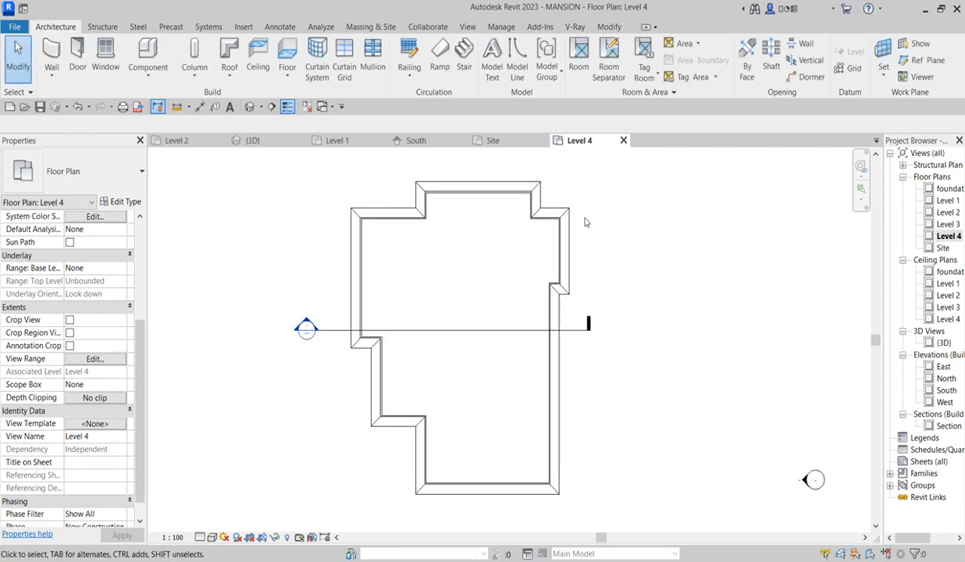
pyautogui.scroll(-2, 467, 331)
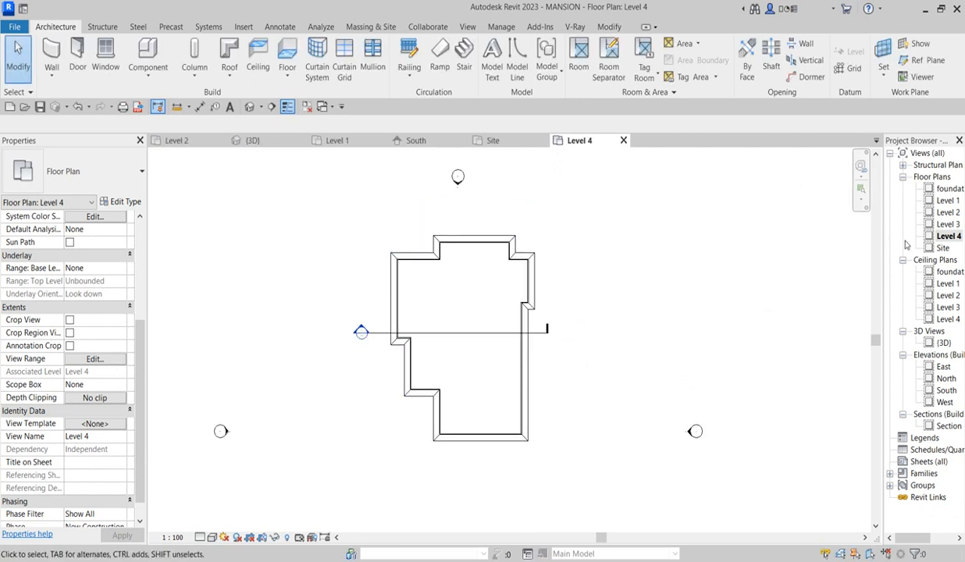
pyautogui.click(940, 390)
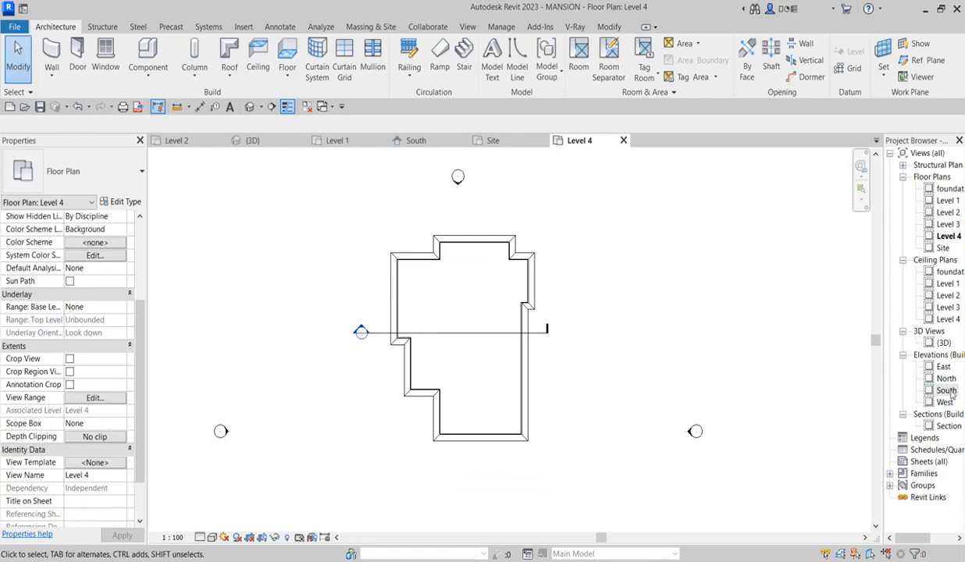
pyautogui.doubleClick(946, 390)
pyautogui.scroll(2, 591, 297)
pyautogui.scroll(-2, 546, 273)
pyautogui.scroll(4, 438, 224)
pyautogui.scroll(-2, 509, 252)
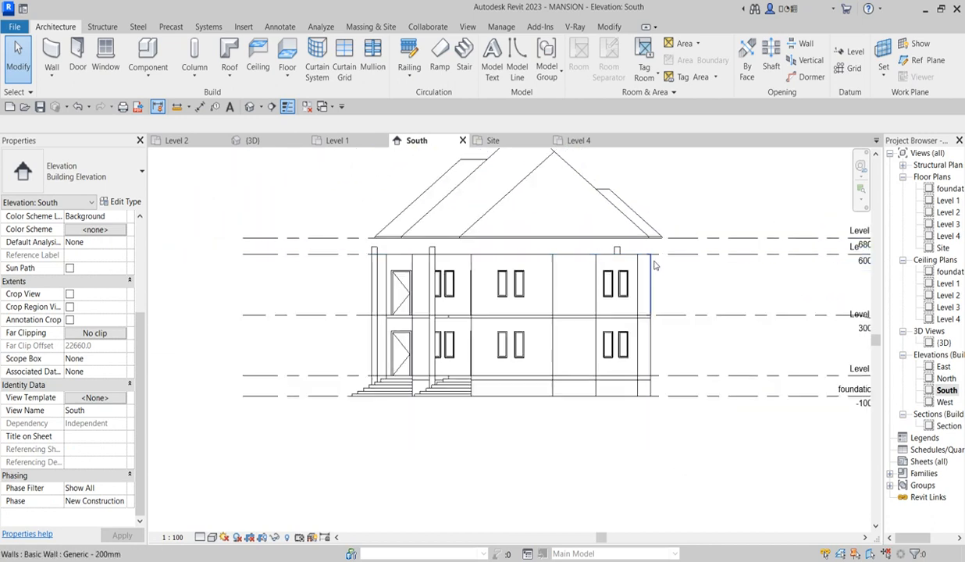
pyautogui.scroll(1, 625, 262)
pyautogui.scroll(-3, 654, 352)
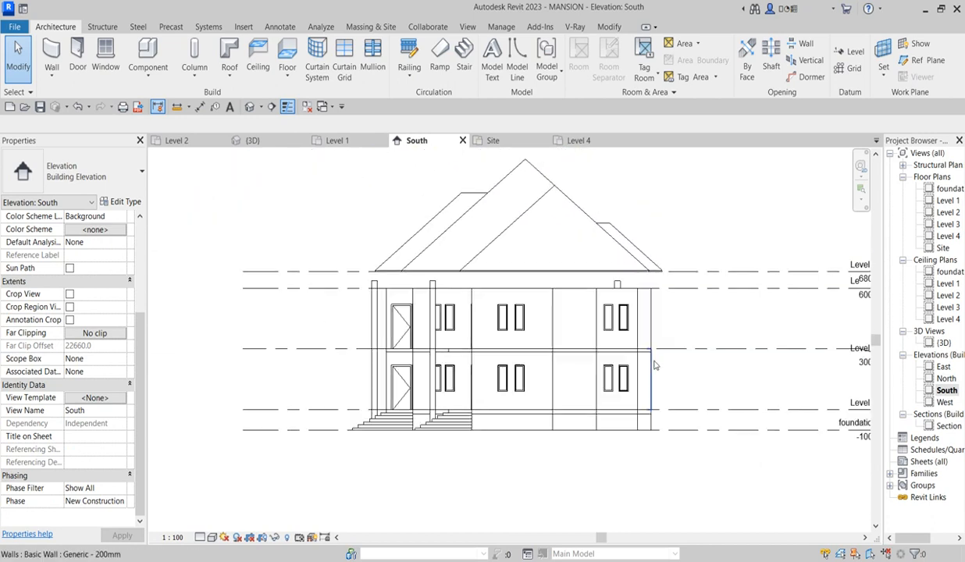
pyautogui.scroll(2, 495, 296)
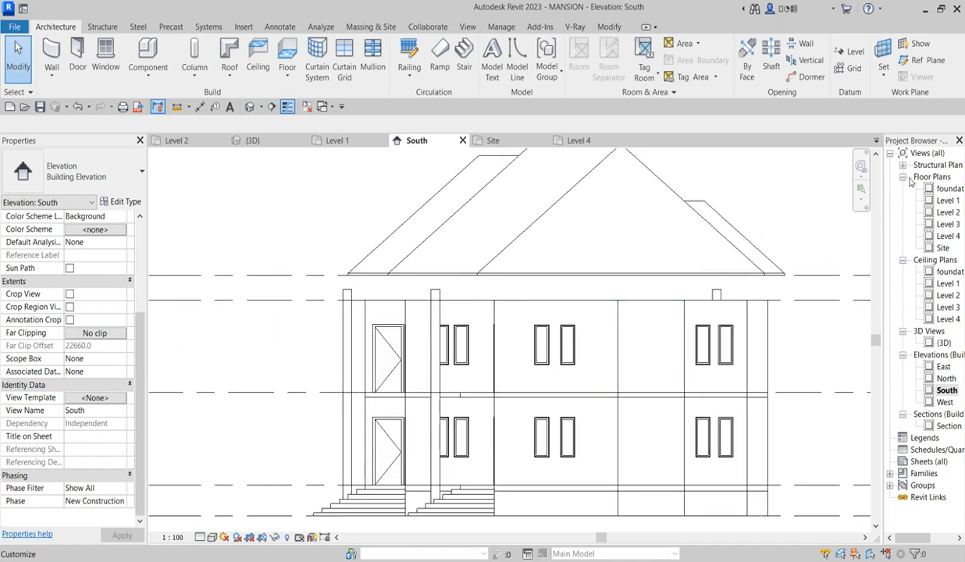
# - Compare the roof outlines shown in the Level 3 and Level 4 floor plans
pyautogui.doubleClick(948, 224)
pyautogui.doubleClick(948, 213)
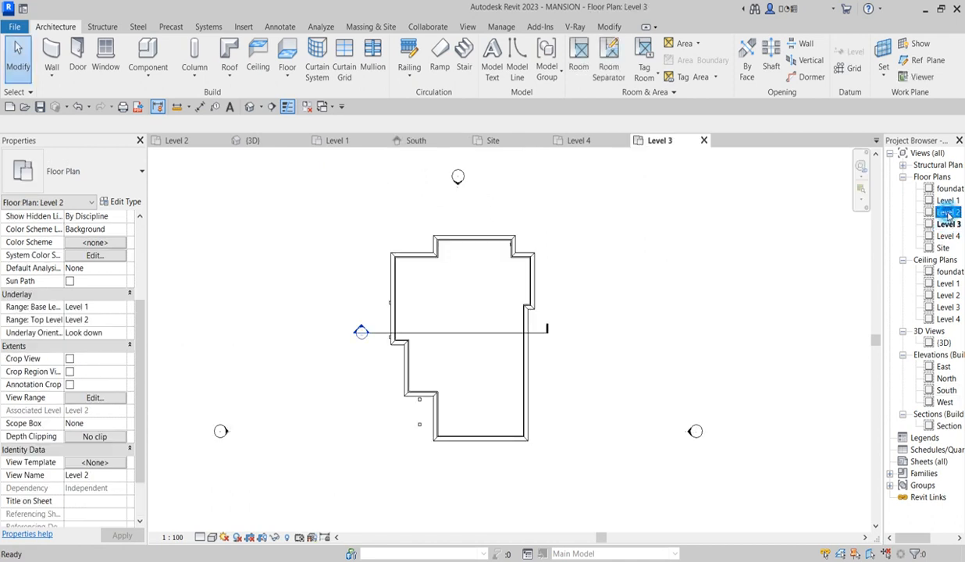
pyautogui.doubleClick(946, 236)
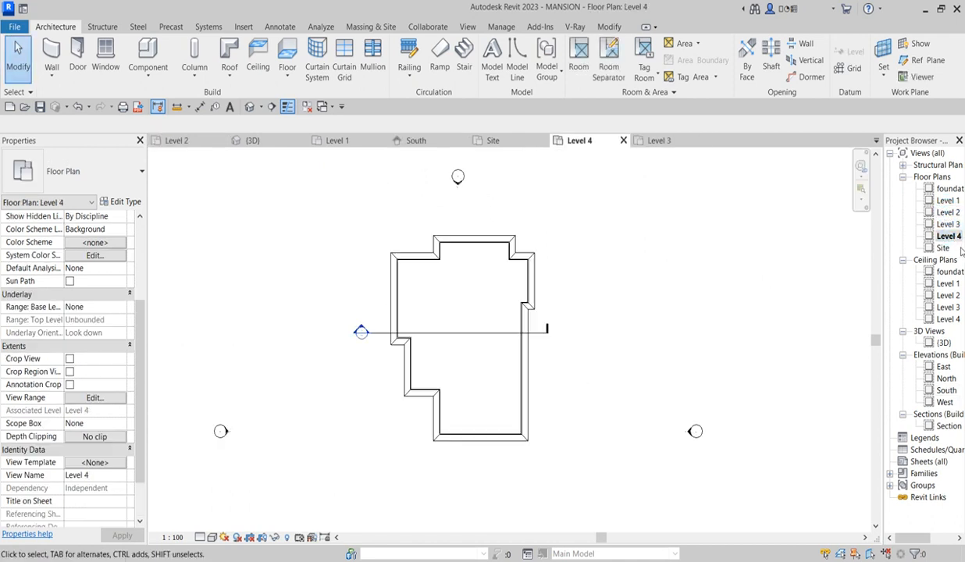
pyautogui.doubleClick(948, 224)
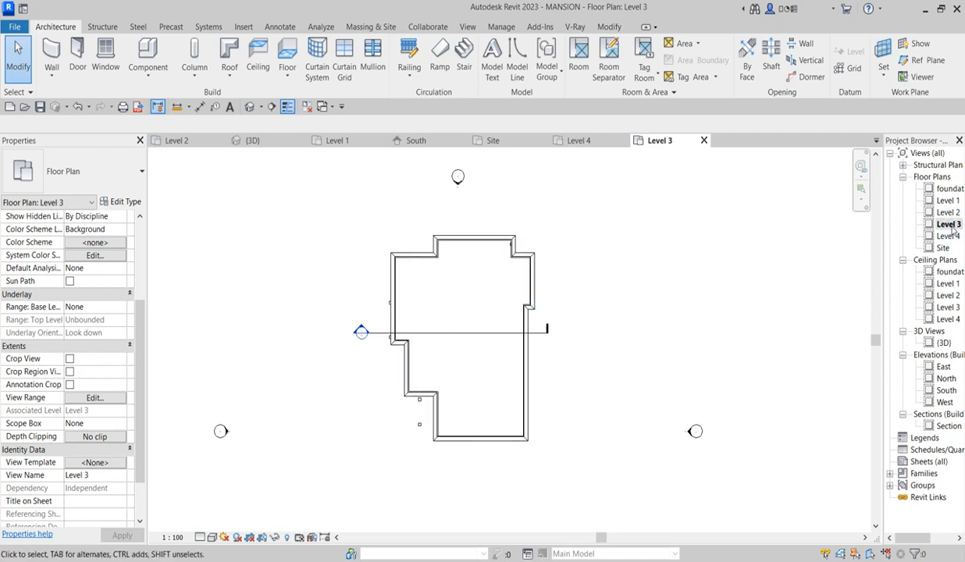
pyautogui.doubleClick(948, 235)
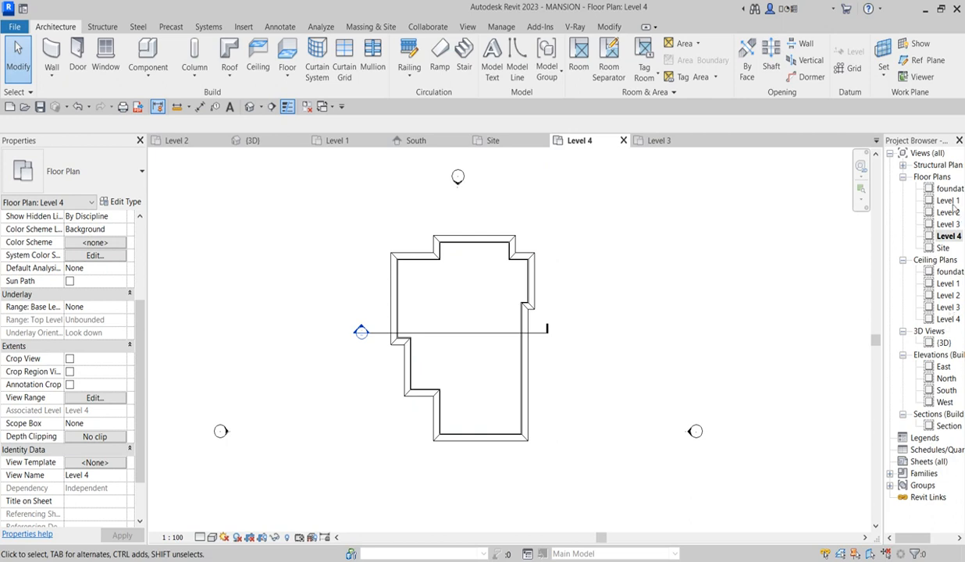
# - Open the Level 3 floor plan and set its view range cut plane offset to 800
pyautogui.doubleClick(946, 224)
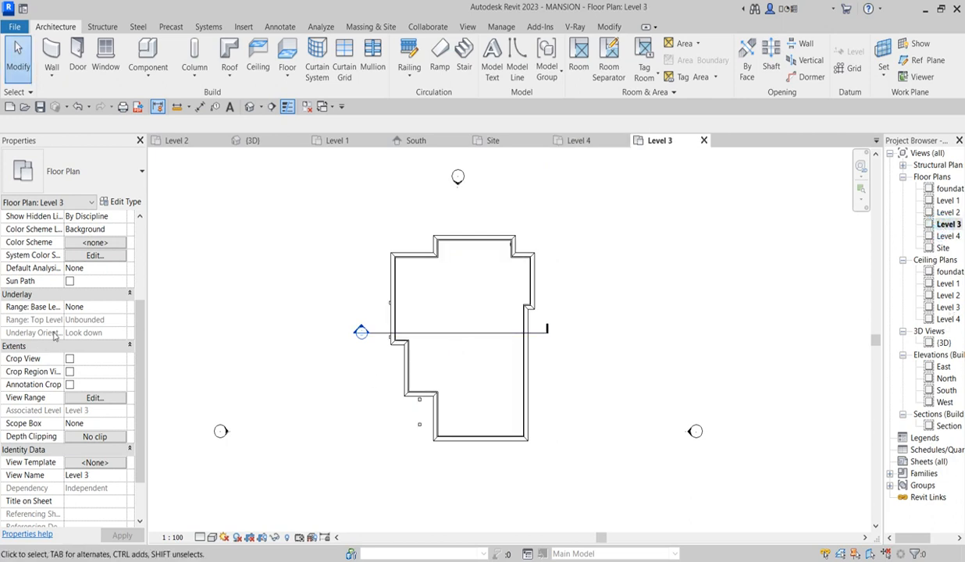
pyautogui.click(101, 399)
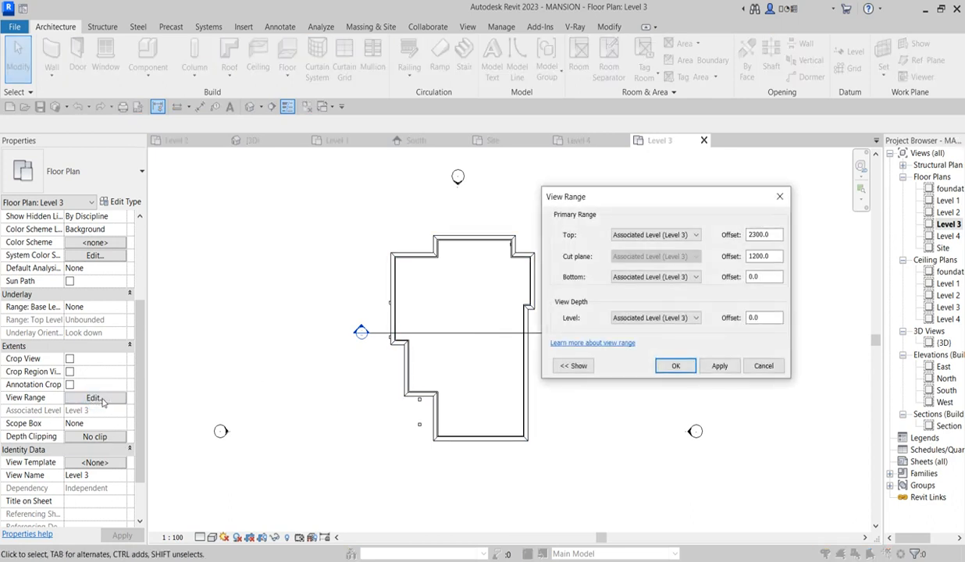
pyautogui.doubleClick(763, 256)
pyautogui.write('8')
pyautogui.click(719, 366)
pyautogui.click(675, 366)
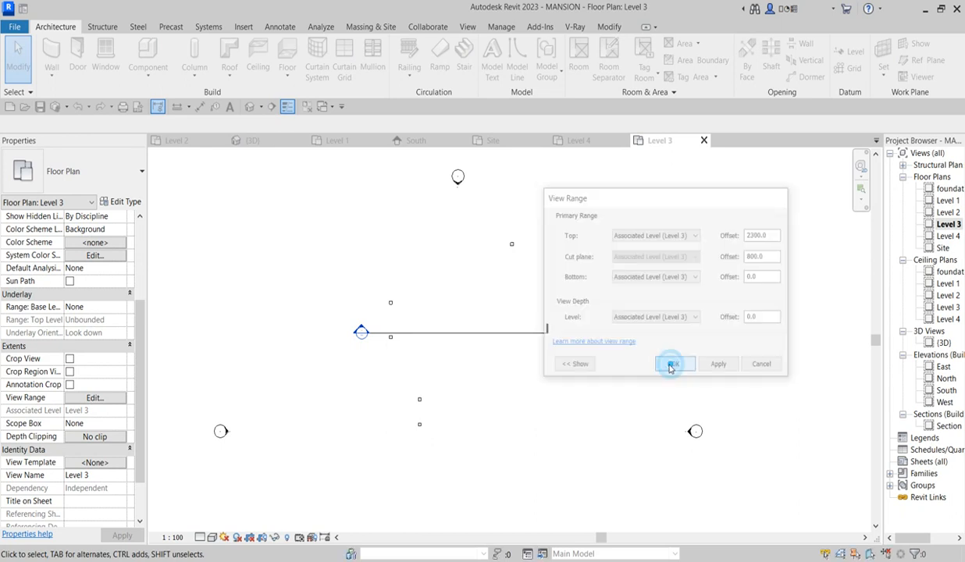
# - Open the Level 4 floor plan and set its view range top and cut plane offsets to 20000
pyautogui.doubleClick(946, 236)
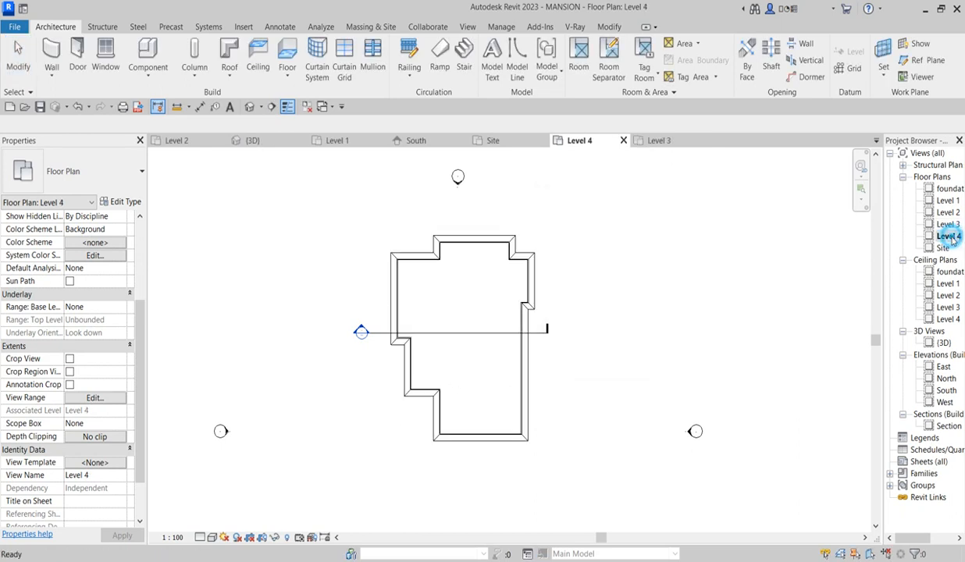
pyautogui.click(98, 399)
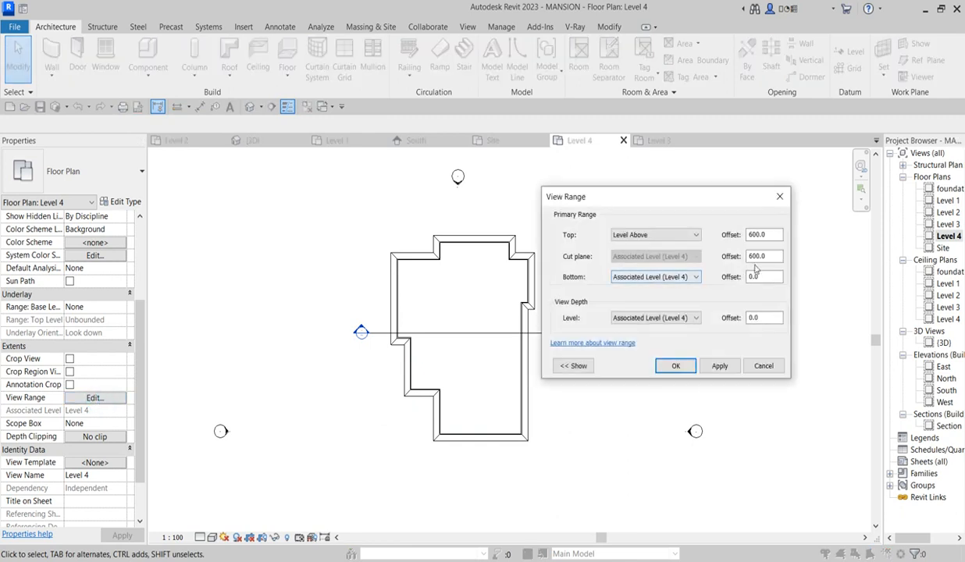
pyautogui.doubleClick(754, 234)
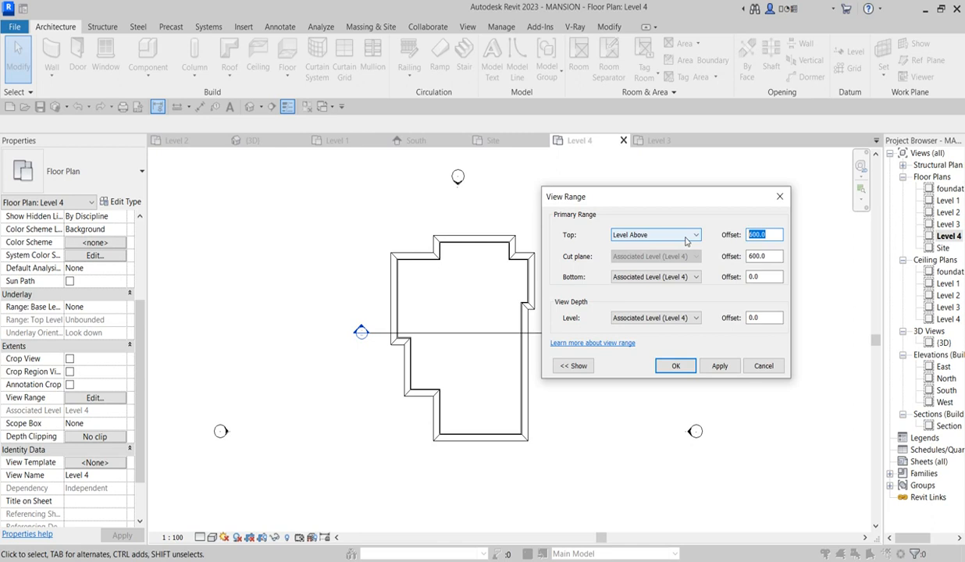
pyautogui.write('1')
pyautogui.doubleClick(773, 256)
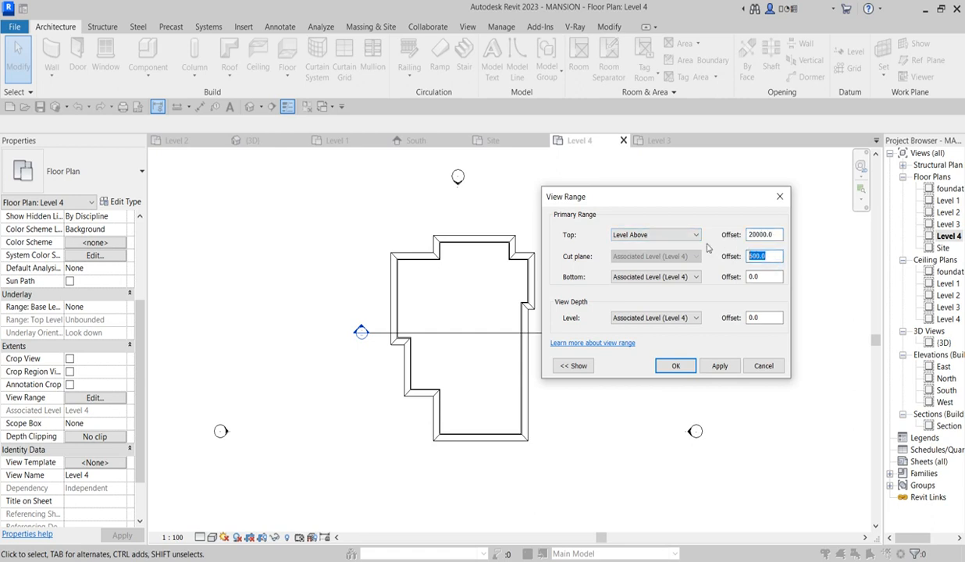
pyautogui.write('20000')
pyautogui.click(719, 365)
pyautogui.click(676, 367)
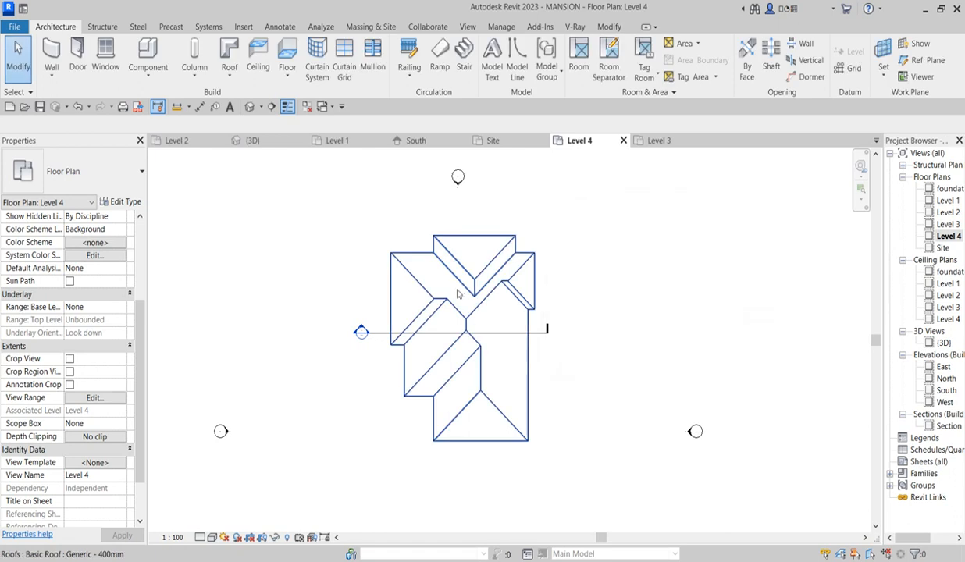
pyautogui.scroll(3, 571, 255)
pyautogui.scroll(-1, 672, 255)
# - In the Level 2 floor plan, select all visible Generic - 200mm walls and copy them to the clipboard
pyautogui.doubleClick(945, 224)
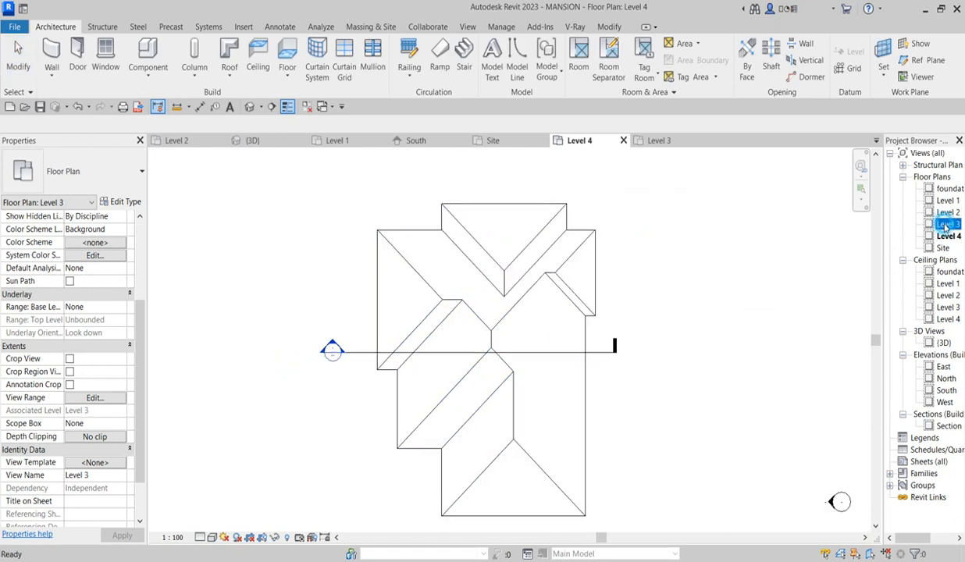
pyautogui.doubleClick(947, 212)
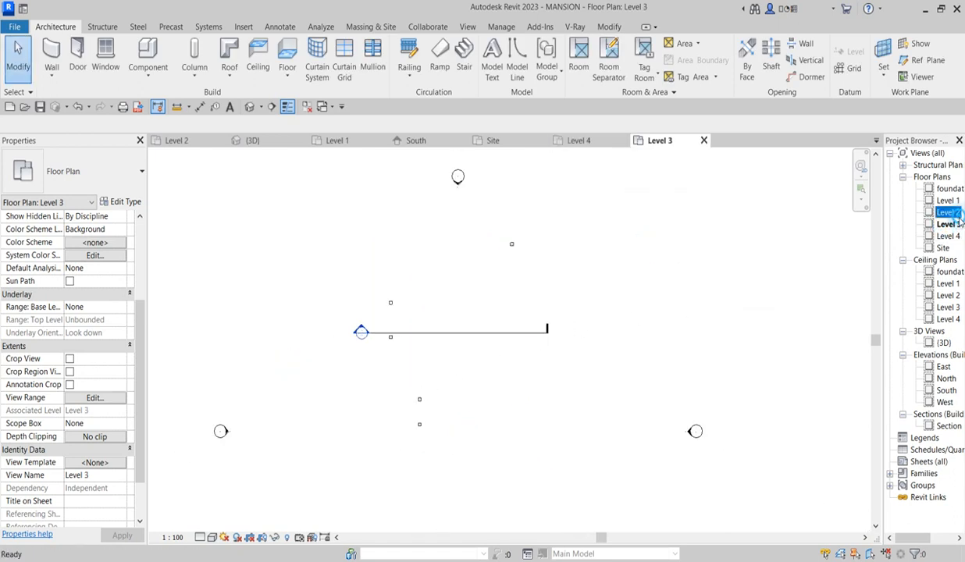
pyautogui.scroll(4, 494, 308)
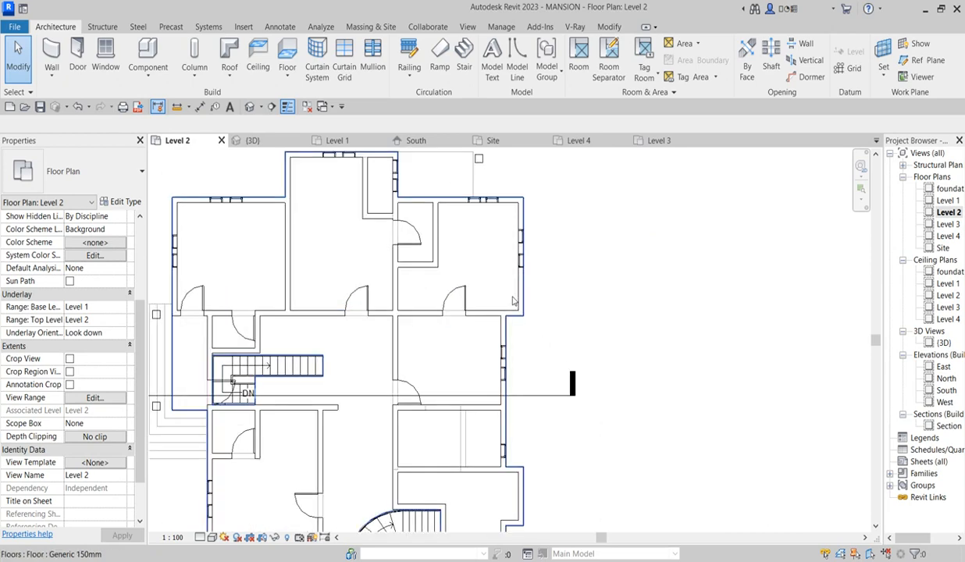
pyautogui.click(517, 295)
pyautogui.rightClick(519, 298)
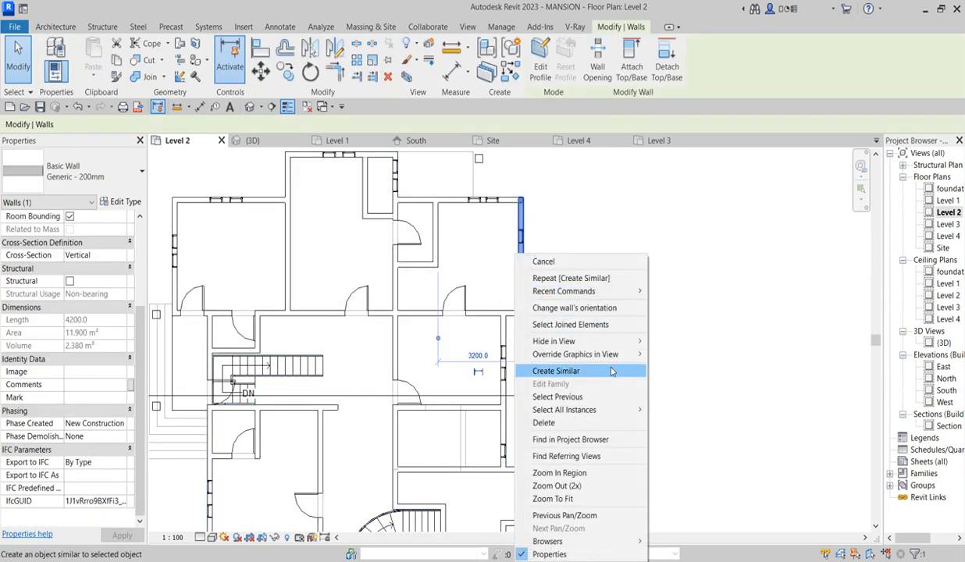
pyautogui.moveTo(613, 409)
pyautogui.click(664, 409)
pyautogui.scroll(-3, 673, 390)
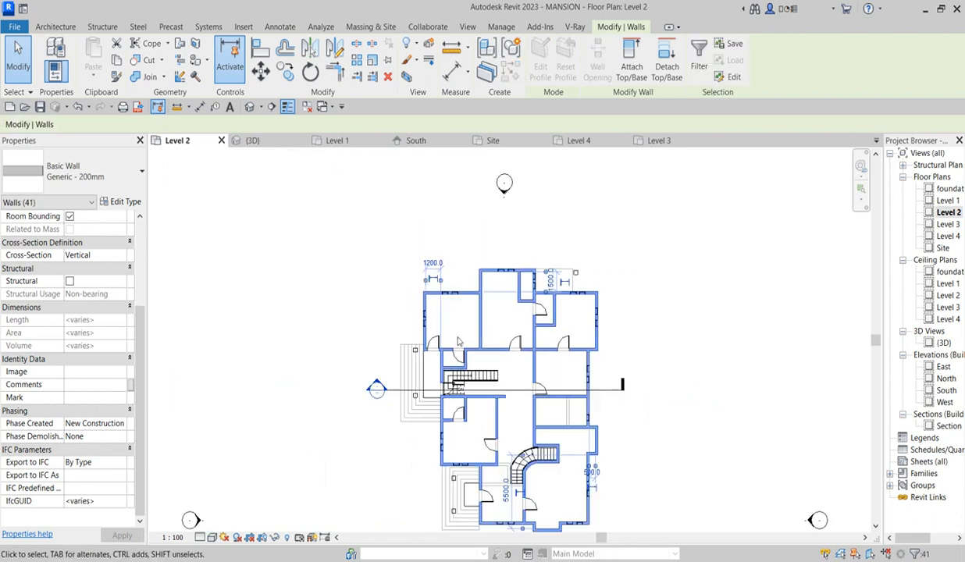
pyautogui.click(116, 60)
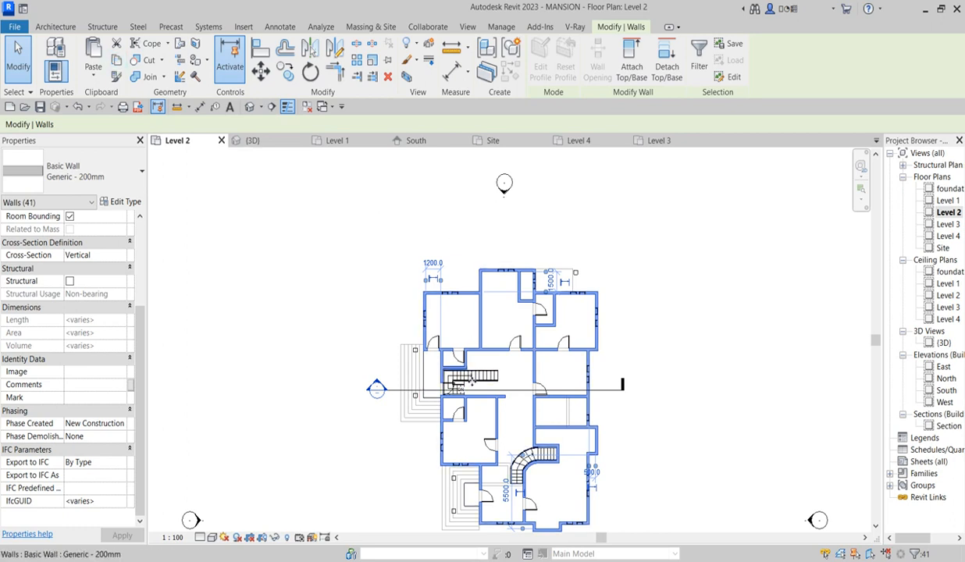
pyautogui.scroll(-1, 462, 373)
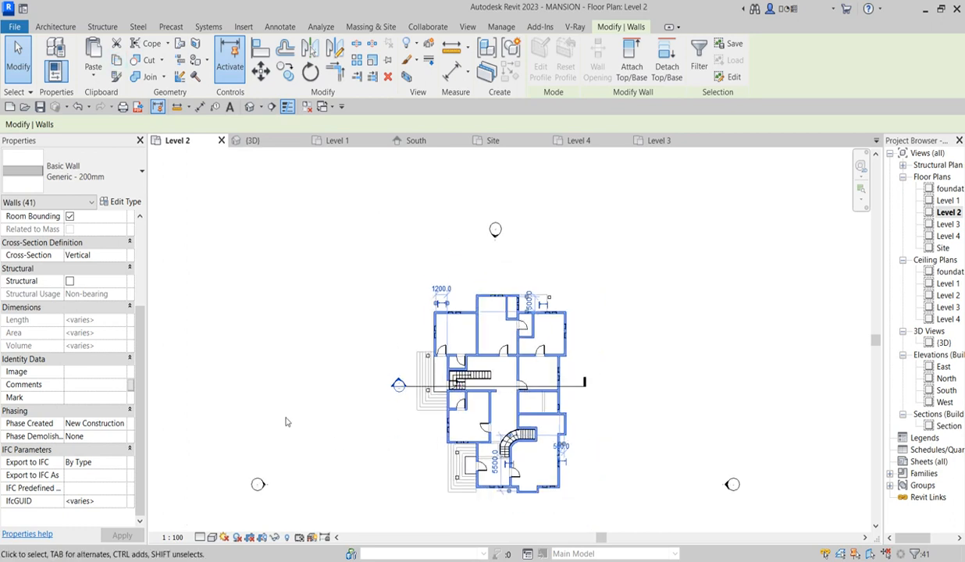
# - Paste the copied walls into the Level 3 floor plan, aligned to the current view
pyautogui.doubleClick(947, 224)
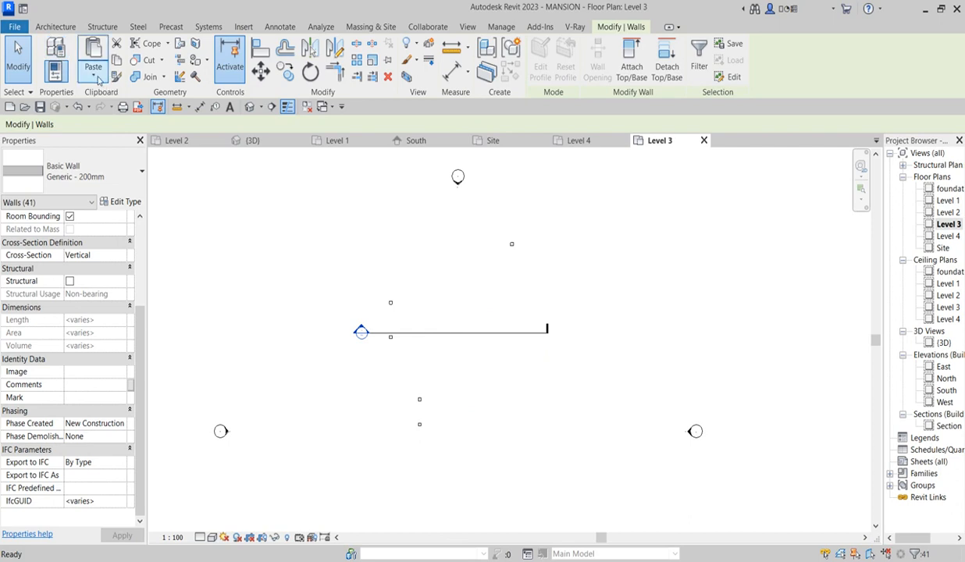
pyautogui.click(98, 80)
pyautogui.click(173, 182)
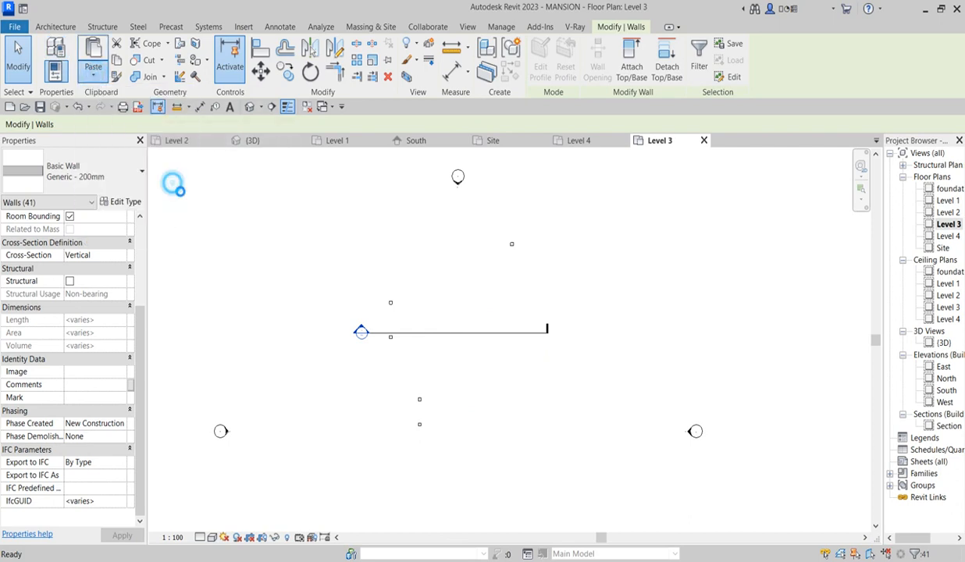
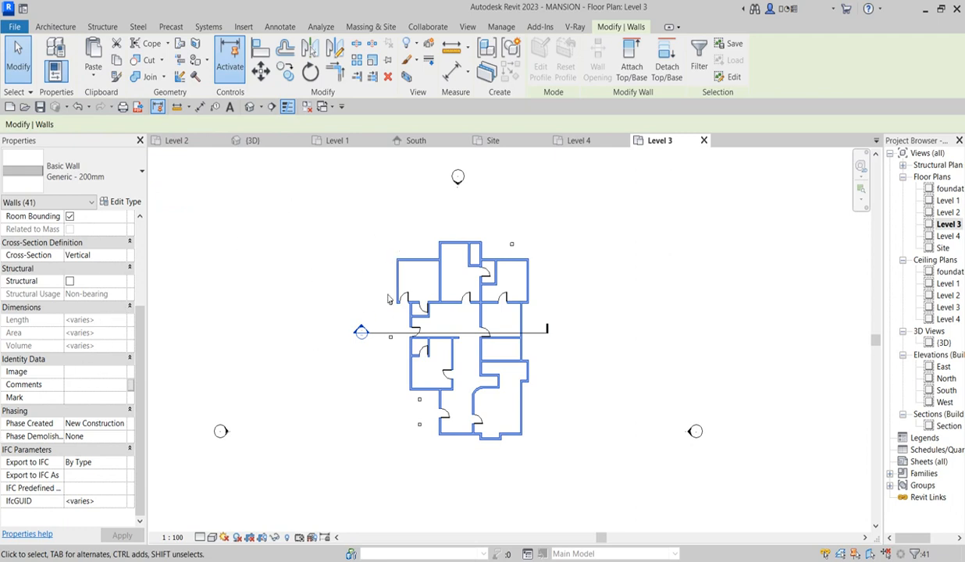
pyautogui.click(274, 259)
# - Select all visible Generic - 200mm walls in the Level 3 plan and set their unconnected height to 800
pyautogui.click(441, 290)
pyautogui.rightClick(441, 290)
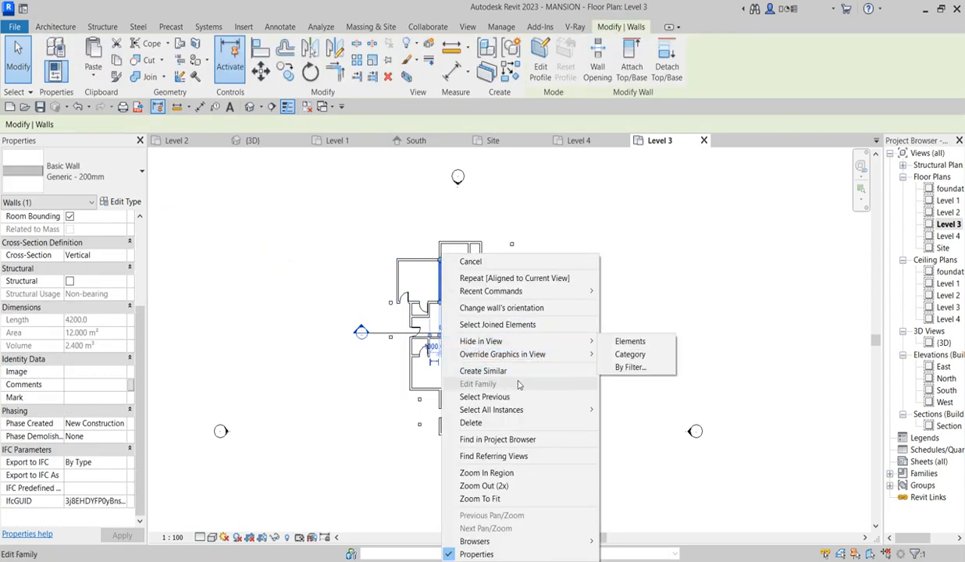
pyautogui.moveTo(590, 410)
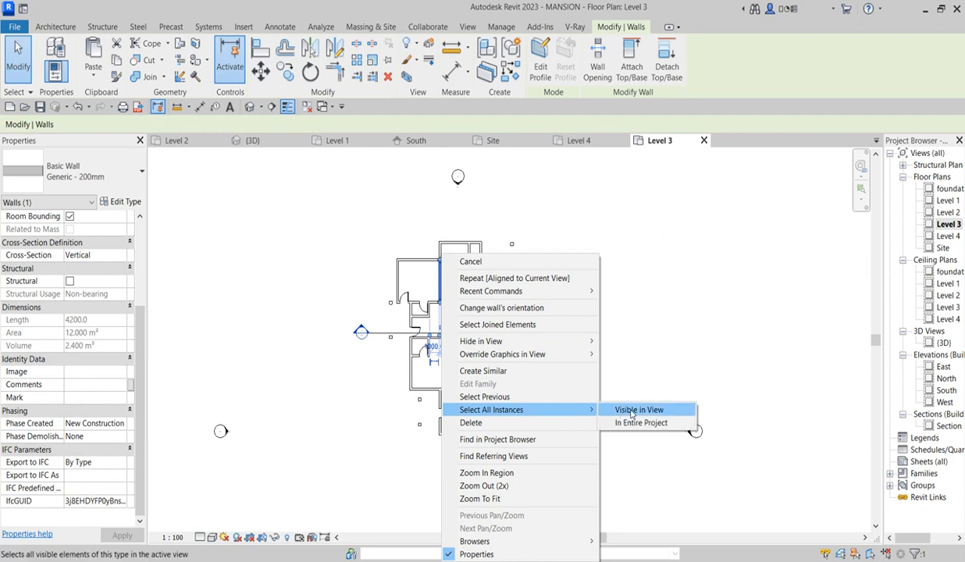
pyautogui.click(634, 410)
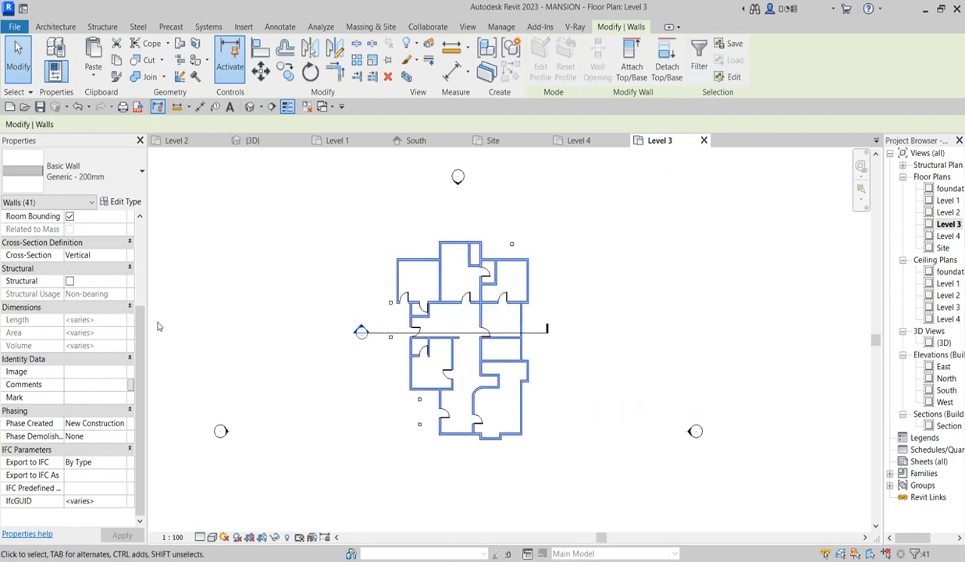
pyautogui.scroll(5, 139, 335)
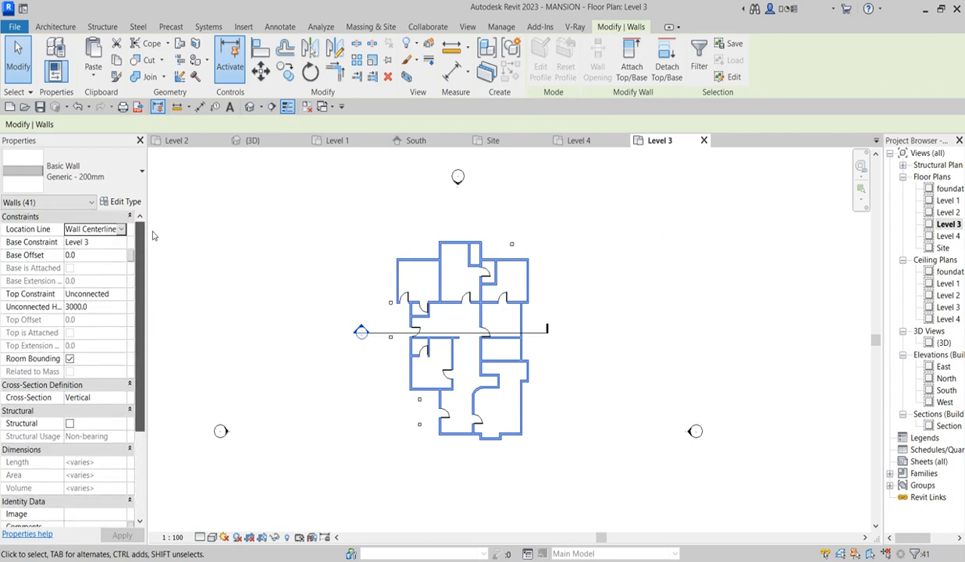
pyautogui.click(103, 308)
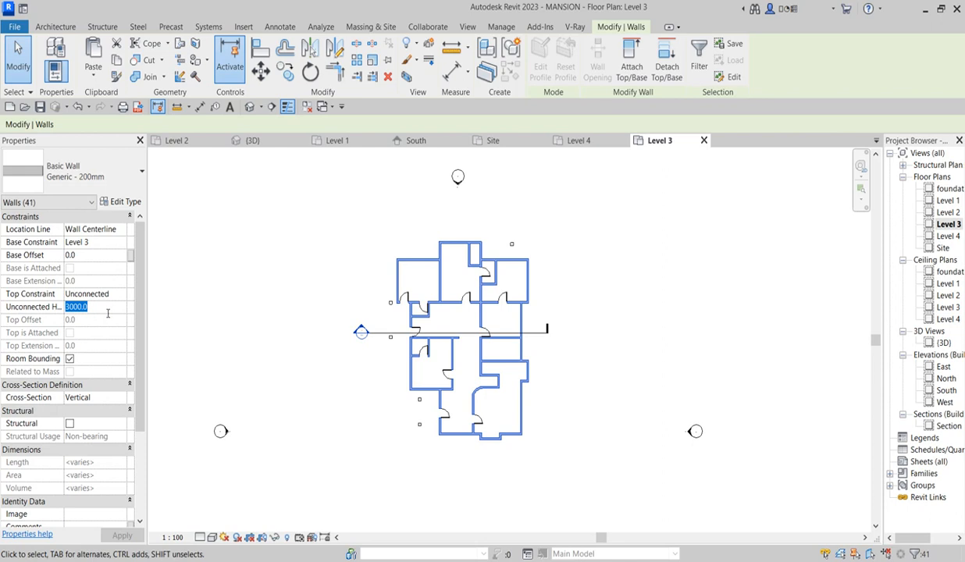
pyautogui.write('8')
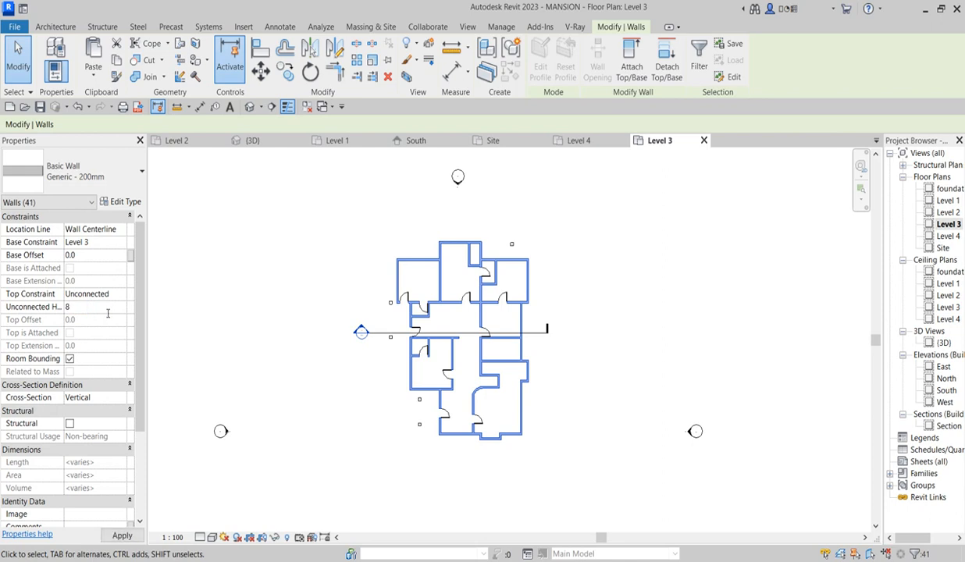
pyautogui.write('00')
pyautogui.press('Return')
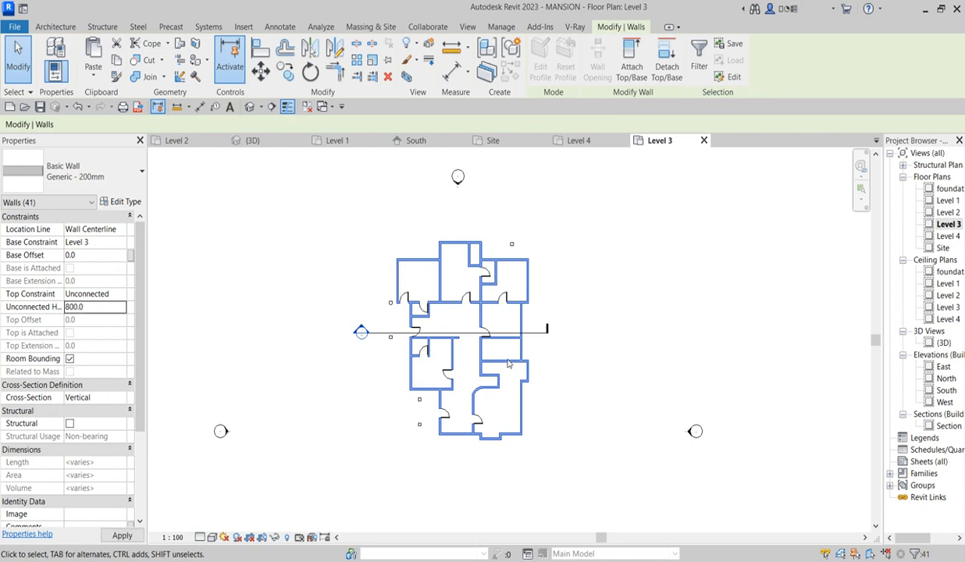
pyautogui.click(420, 334)
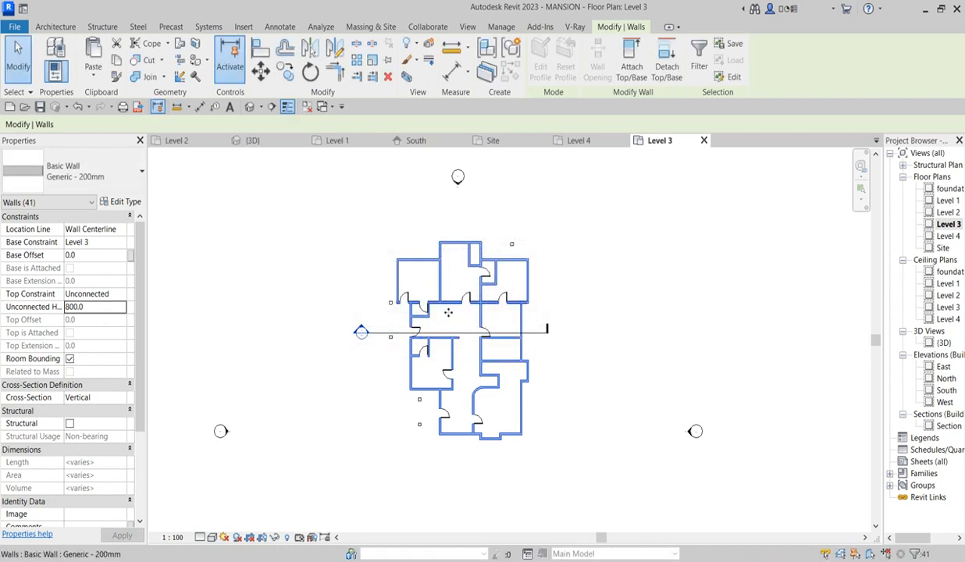
pyautogui.scroll(1, 416, 297)
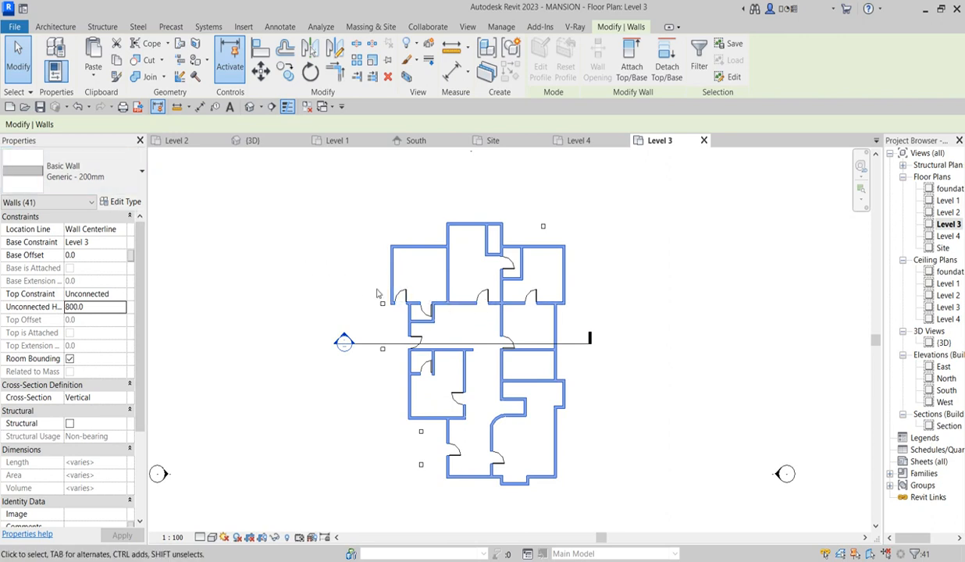
# - Duplicate the selected Level 3 walls' type as "Generic - 200mm thin"
pyautogui.click(123, 202)
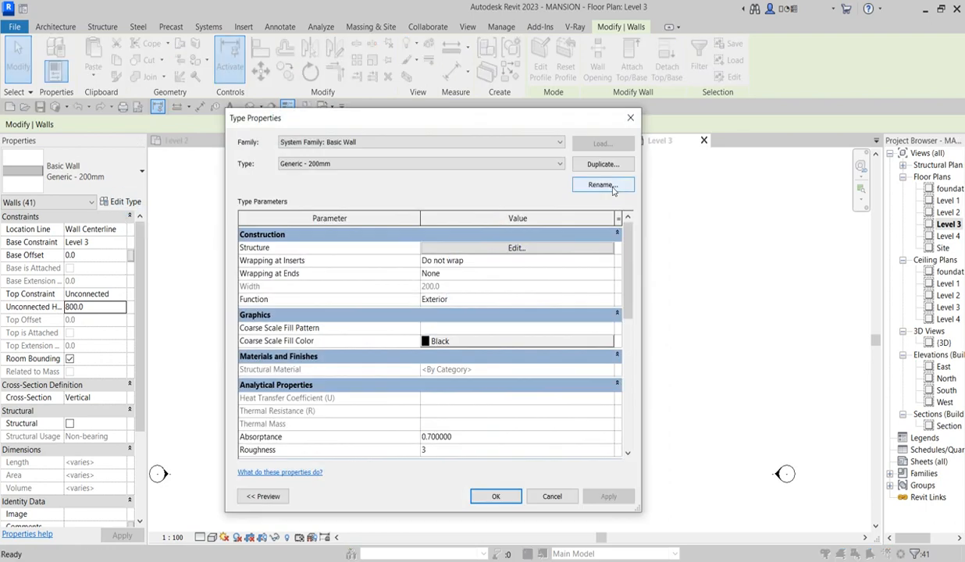
pyautogui.click(598, 165)
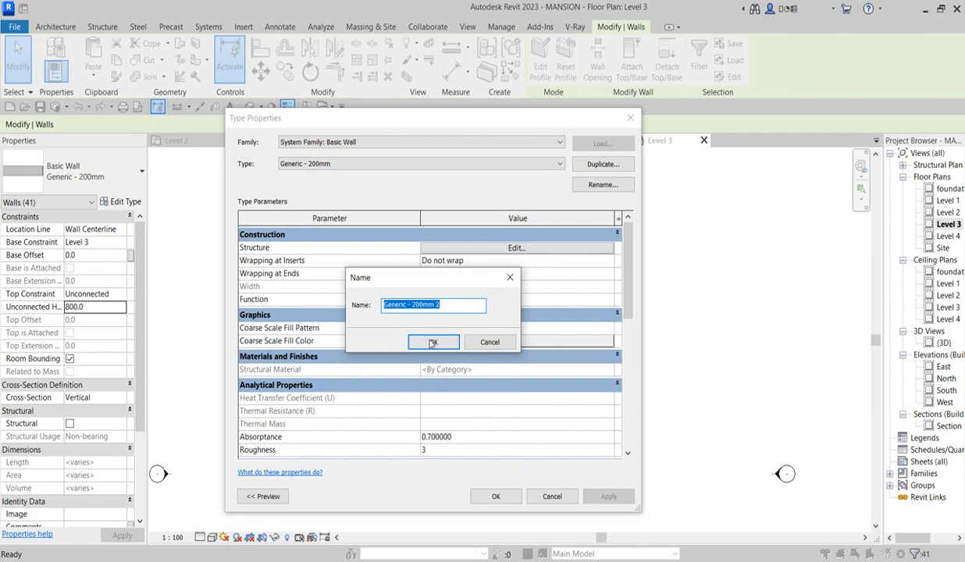
pyautogui.doubleClick(439, 306)
pyautogui.click(434, 342)
# - Set the new wall type's structure layer thickness to 90 and apply the type to the selected Level 3 walls
pyautogui.click(515, 247)
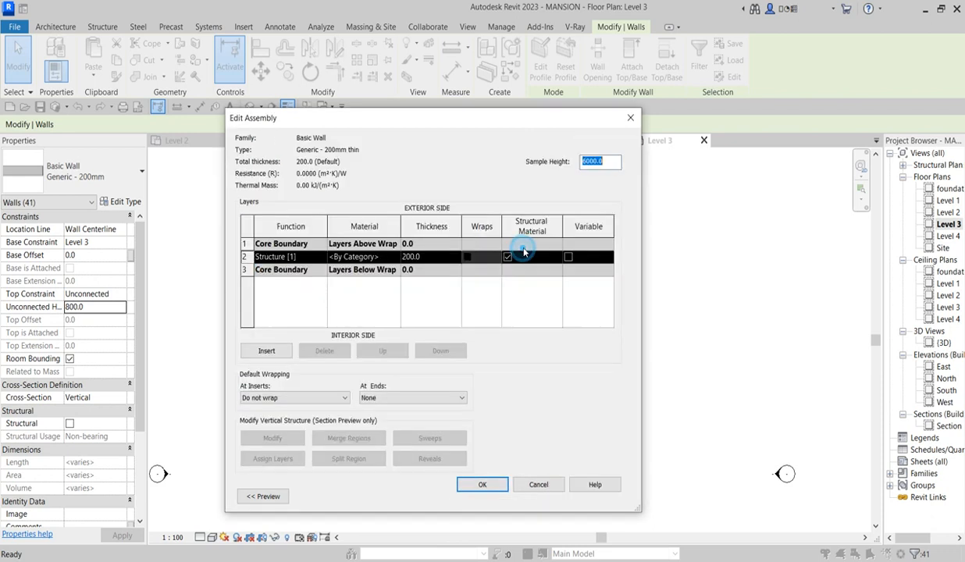
pyautogui.click(422, 256)
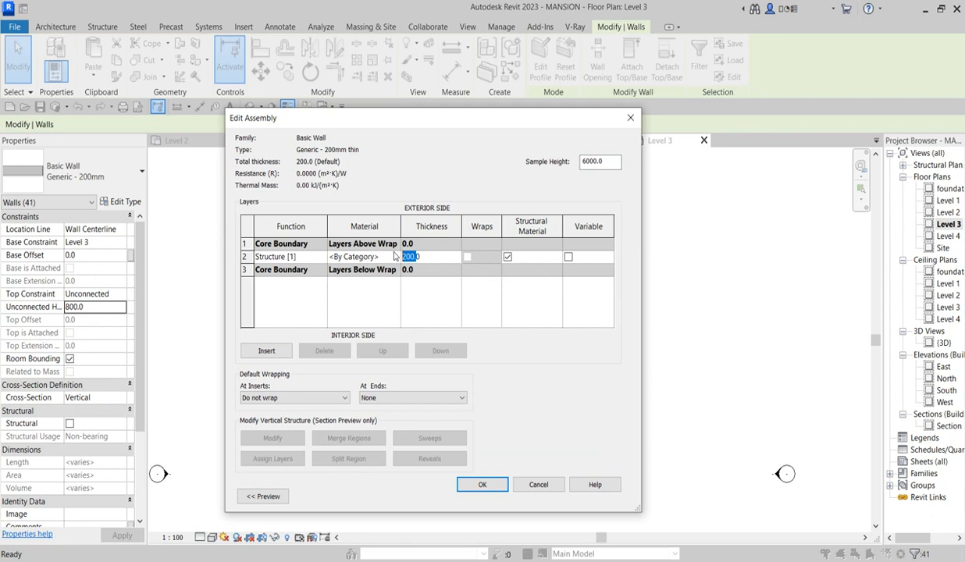
pyautogui.moveTo(428, 255); pyautogui.dragTo(388, 251)
pyautogui.write('90')
pyautogui.click(483, 485)
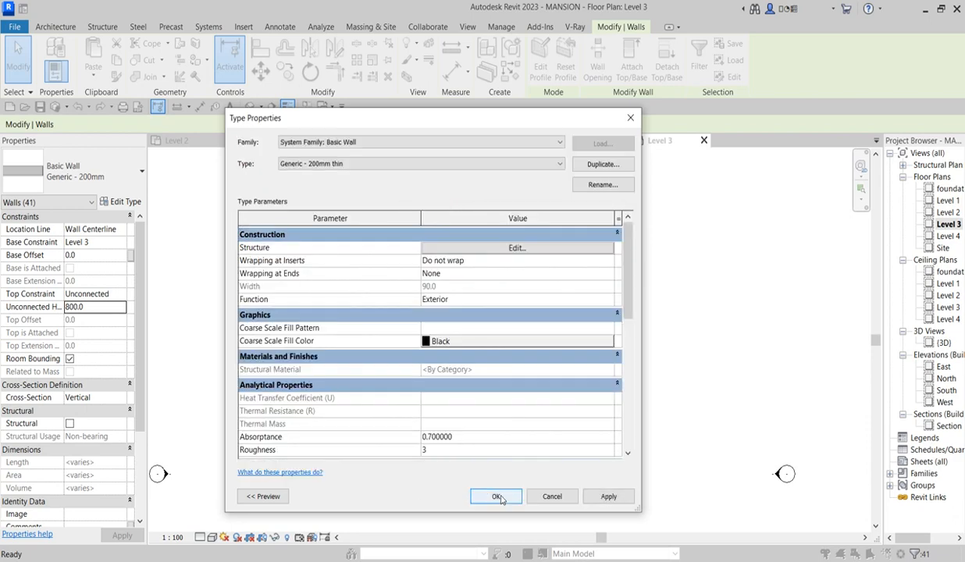
pyautogui.click(497, 498)
pyautogui.click(431, 387)
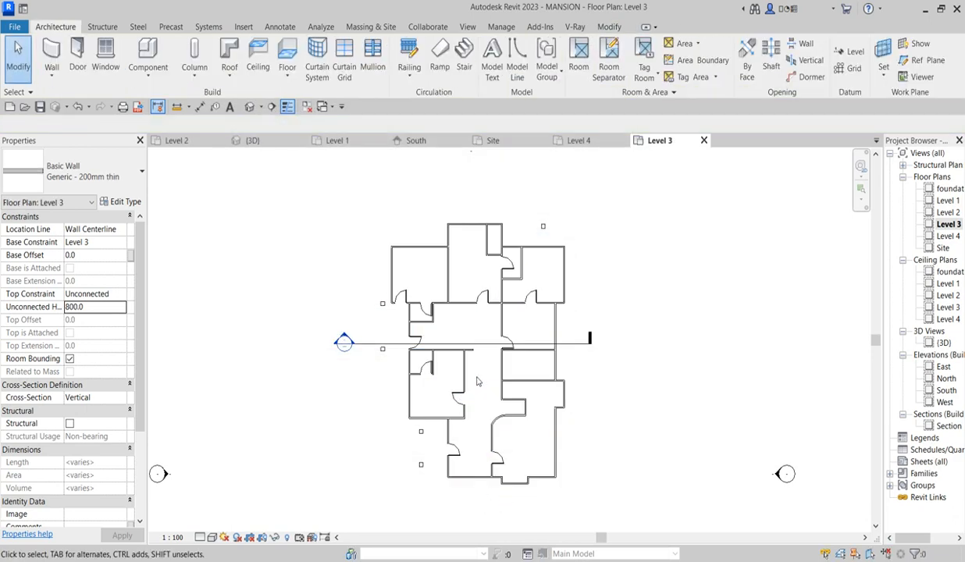
# - Select all M_Single-Flush 0915 x 2134mm doors visible in the Level 3 plan and delete them
pyautogui.click(500, 460)
pyautogui.rightClick(501, 462)
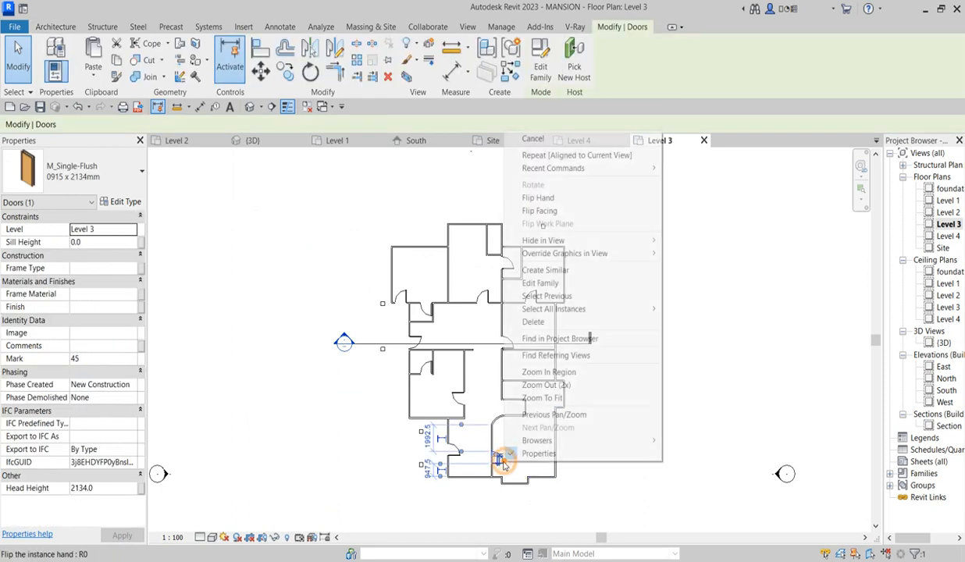
pyautogui.moveTo(633, 248)
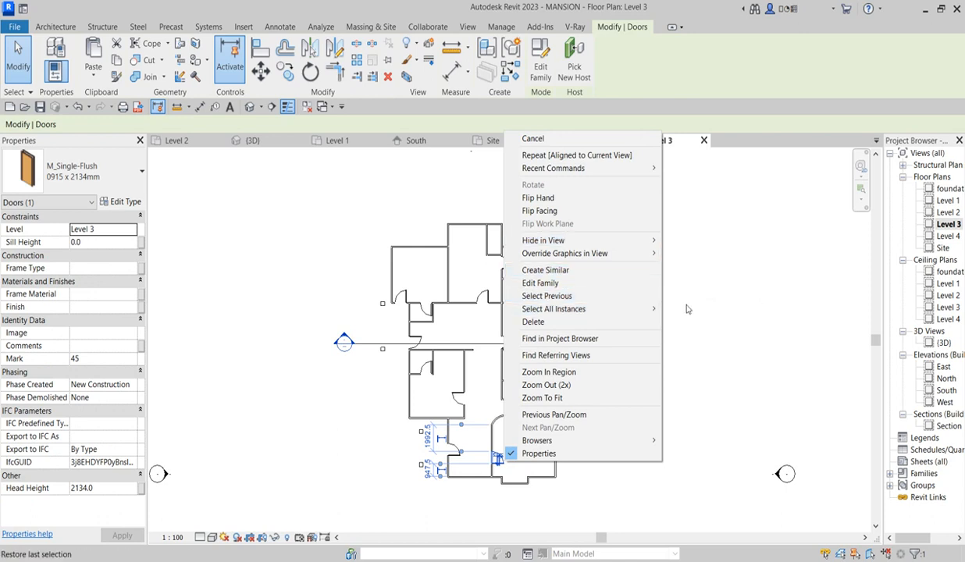
pyautogui.moveTo(644, 309)
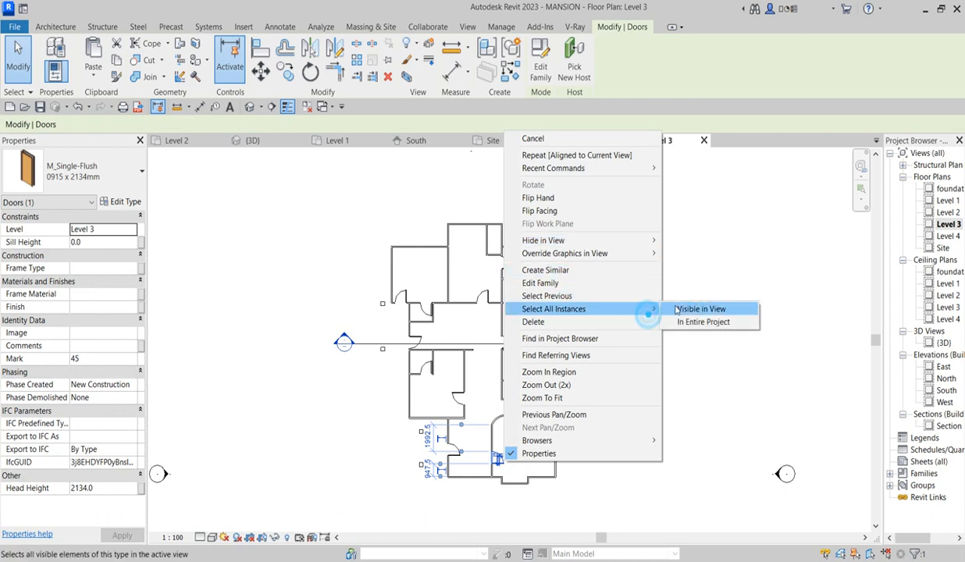
pyautogui.click(685, 310)
pyautogui.press('Escape')
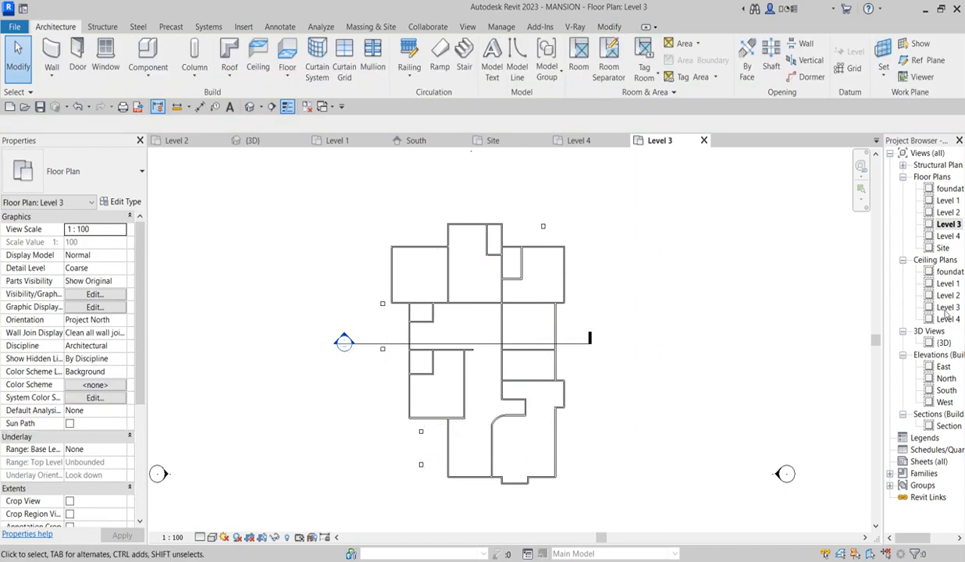
# - Open the 3D view and examine where the thinner Level 3 walls meet the walls below
pyautogui.doubleClick(943, 345)
pyautogui.click(672, 351)
pyautogui.click(577, 200)
pyautogui.doubleClick(942, 342)
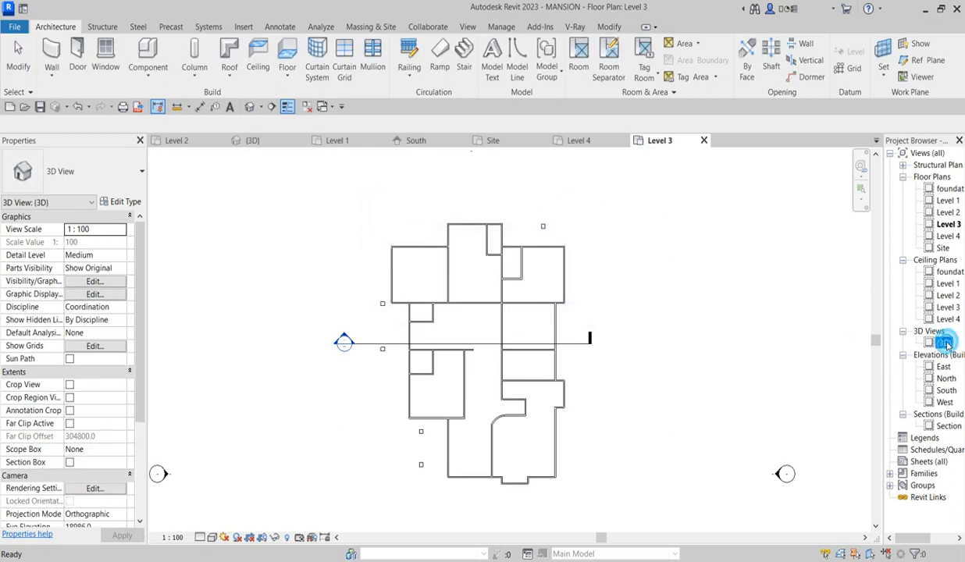
pyautogui.scroll(3, 671, 474)
pyautogui.scroll(5, 648, 230)
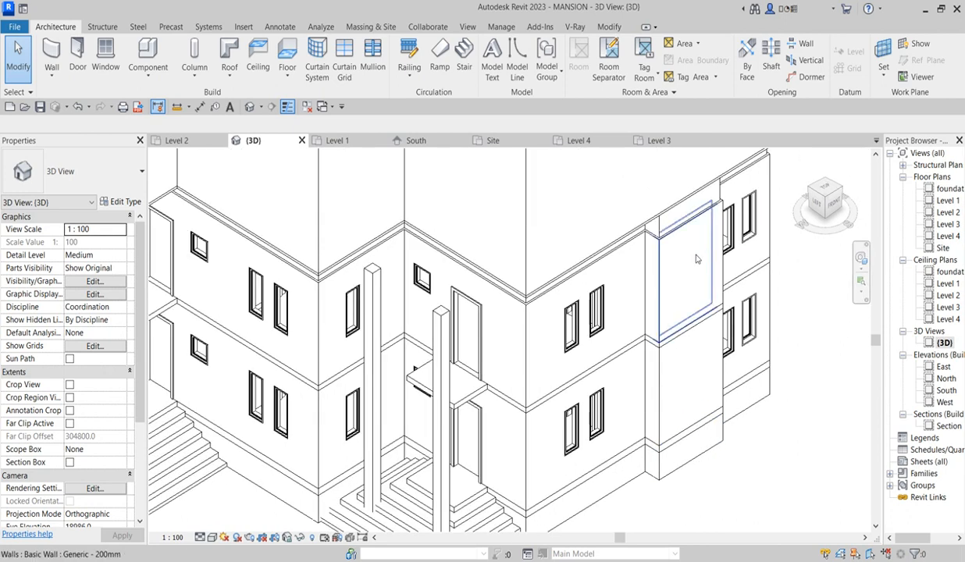
pyautogui.scroll(2, 634, 239)
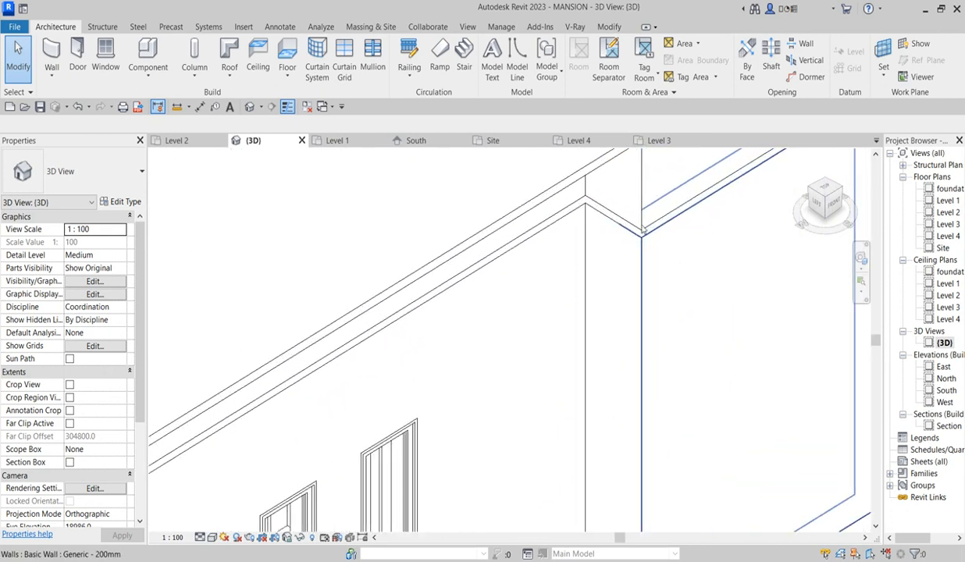
pyautogui.scroll(-2, 642, 312)
# - Open the South elevation and examine the thin walls between Level 3 and the roof eaves
pyautogui.doubleClick(942, 426)
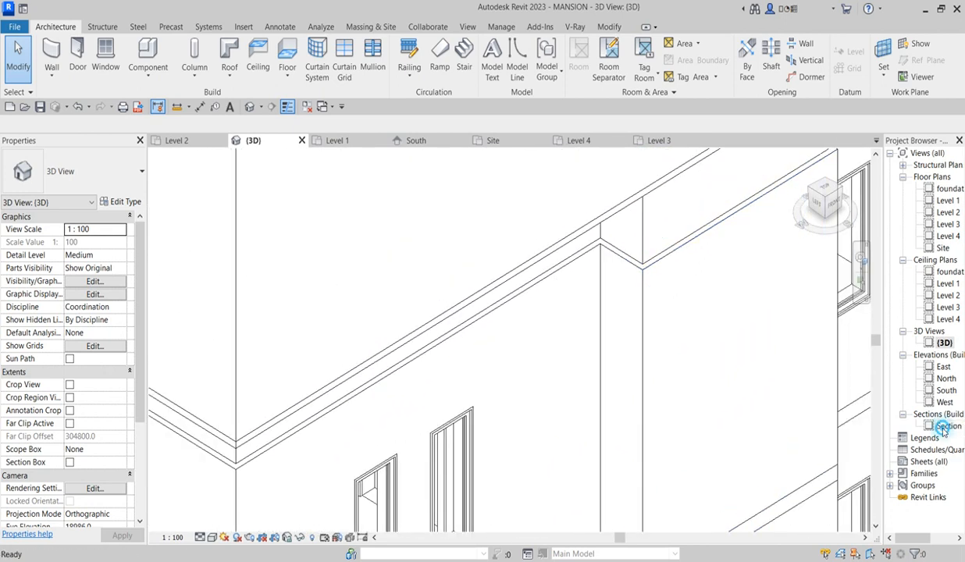
pyautogui.click(946, 390)
pyautogui.doubleClick(946, 391)
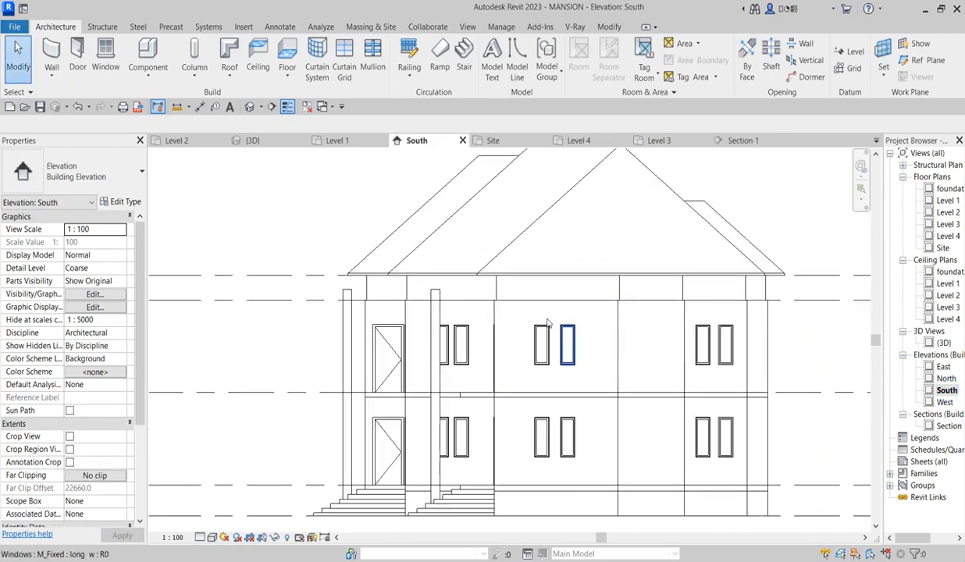
pyautogui.scroll(-1, 646, 334)
pyautogui.scroll(5, 646, 334)
pyautogui.scroll(3, 638, 322)
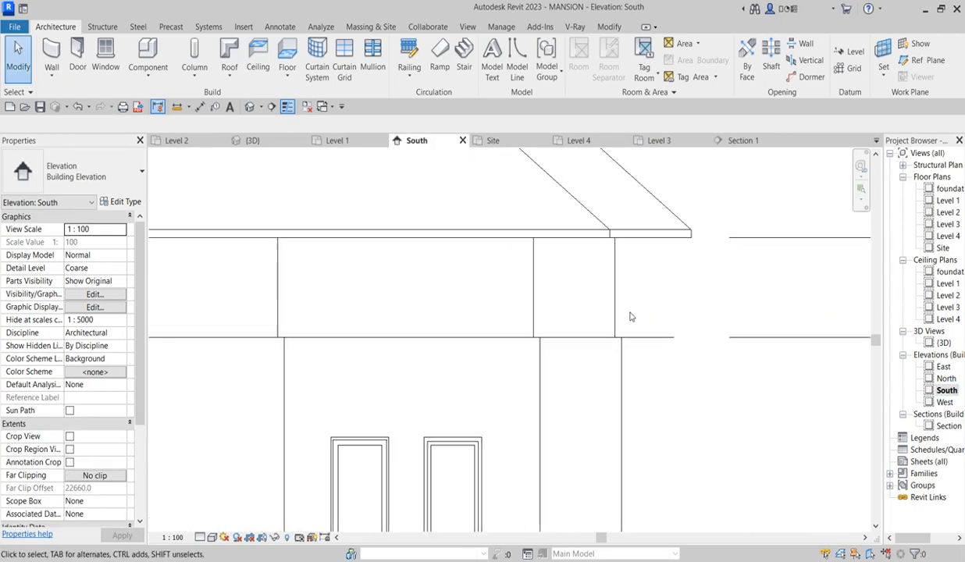
pyautogui.scroll(-4, 630, 320)
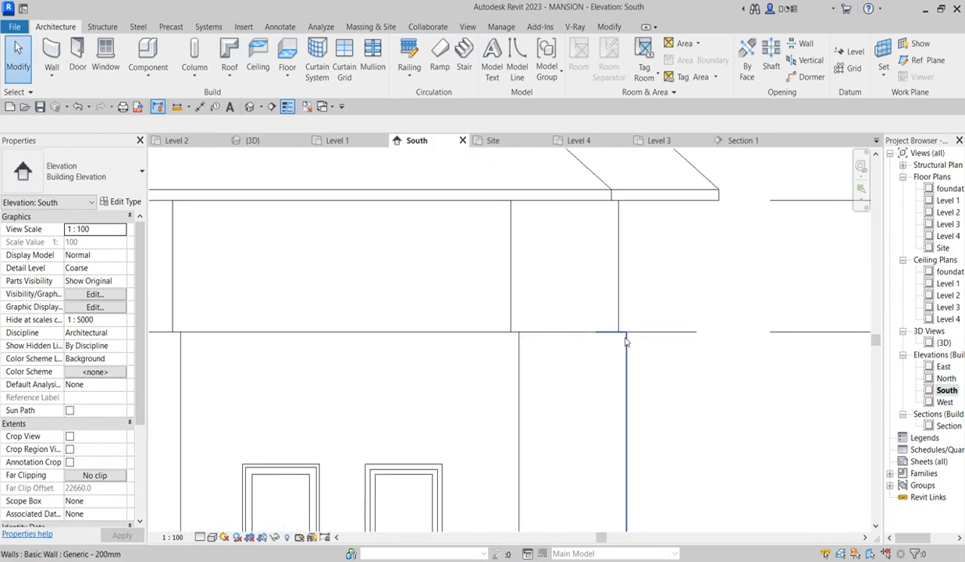
pyautogui.scroll(-4, 662, 359)
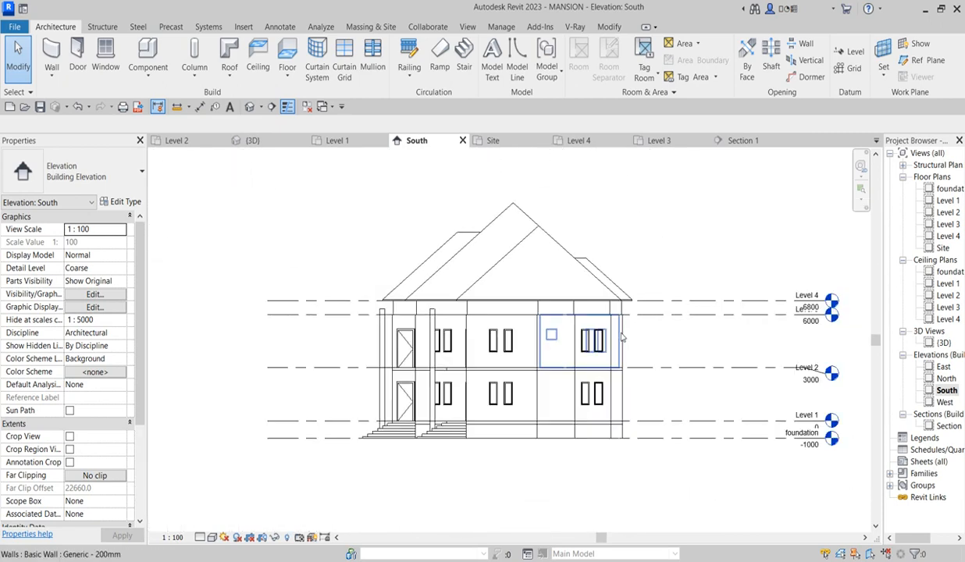
pyautogui.scroll(3, 560, 316)
pyautogui.scroll(3, 560, 316)
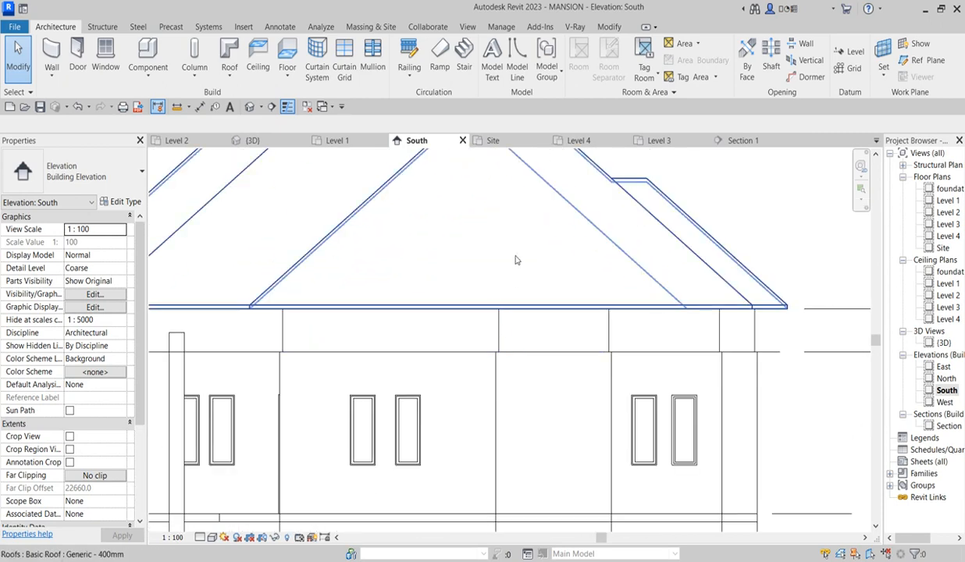
pyautogui.scroll(-3, 564, 338)
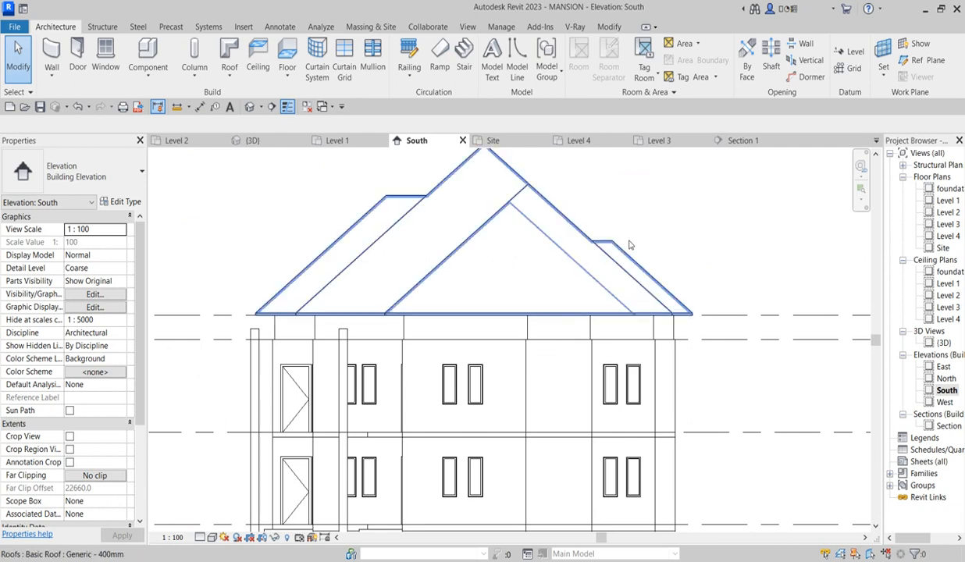
pyautogui.scroll(-2, 636, 316)
pyautogui.scroll(2, 703, 316)
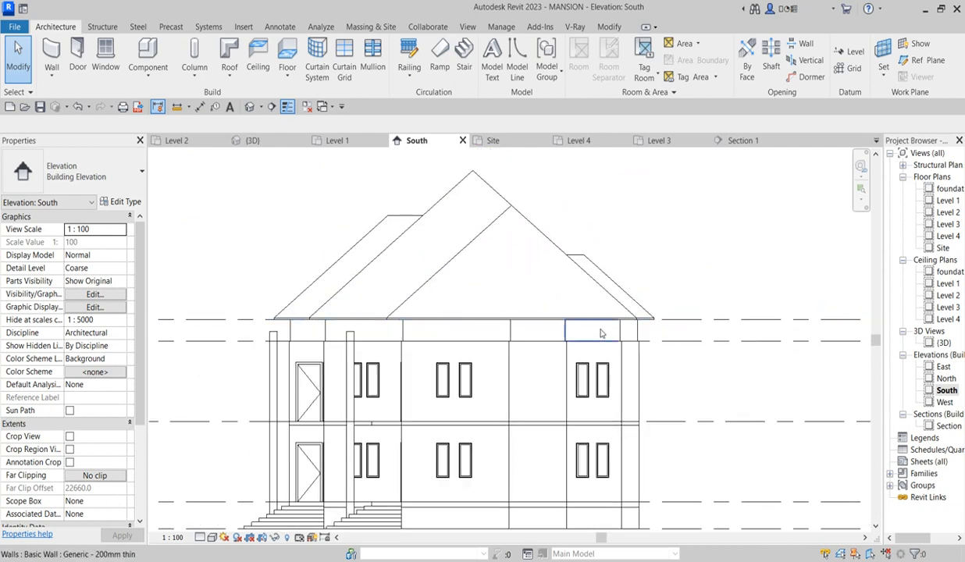
# - Look at the Level 1 plan and examine the roof outline in the Level 4 plan
pyautogui.doubleClick(947, 201)
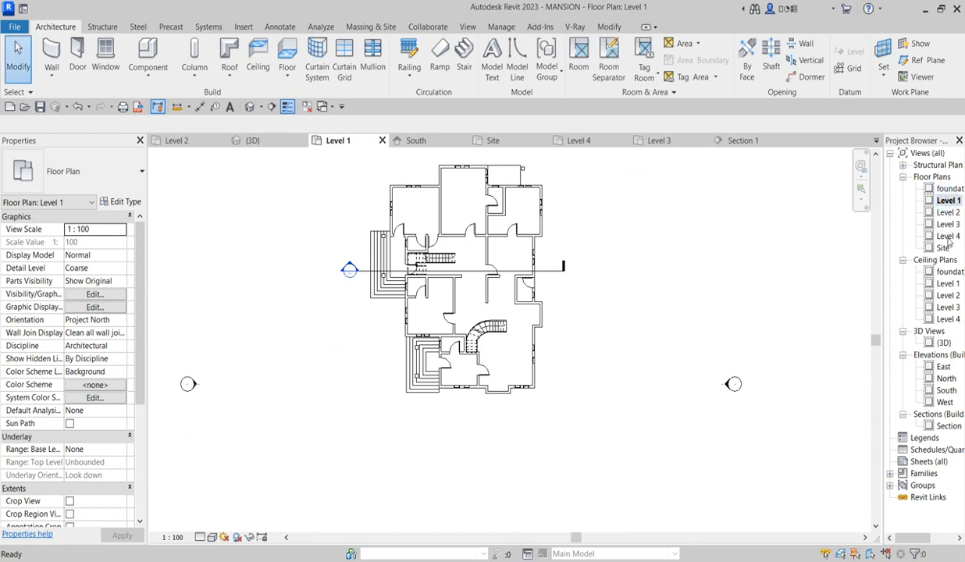
pyautogui.doubleClick(947, 236)
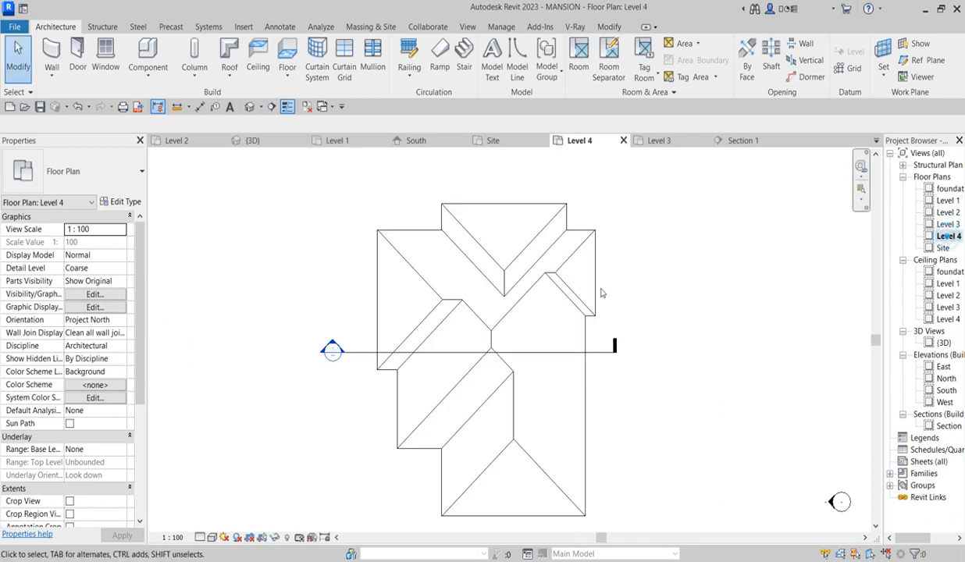
pyautogui.scroll(-3, 504, 390)
pyautogui.scroll(2, 512, 444)
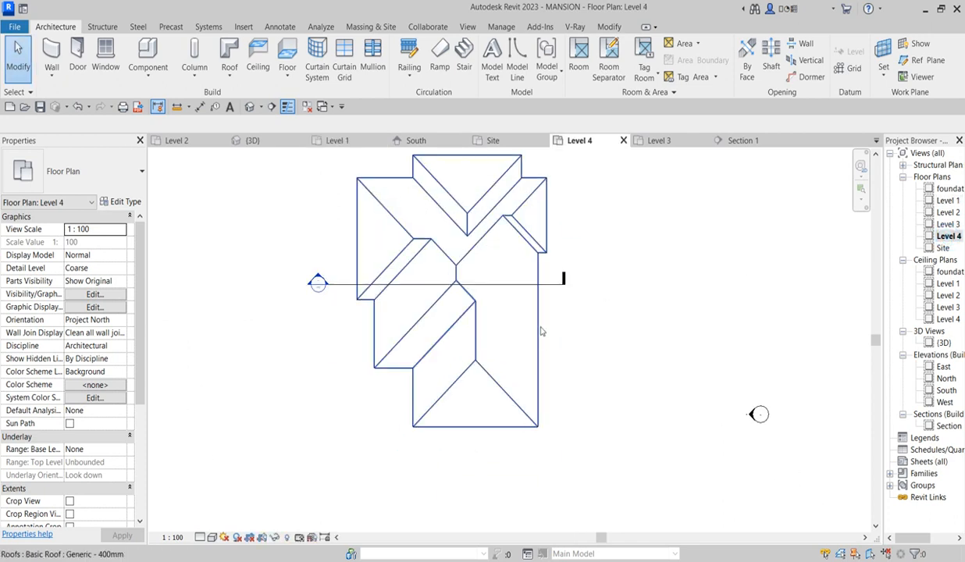
pyautogui.scroll(-3, 523, 404)
pyautogui.scroll(2, 521, 409)
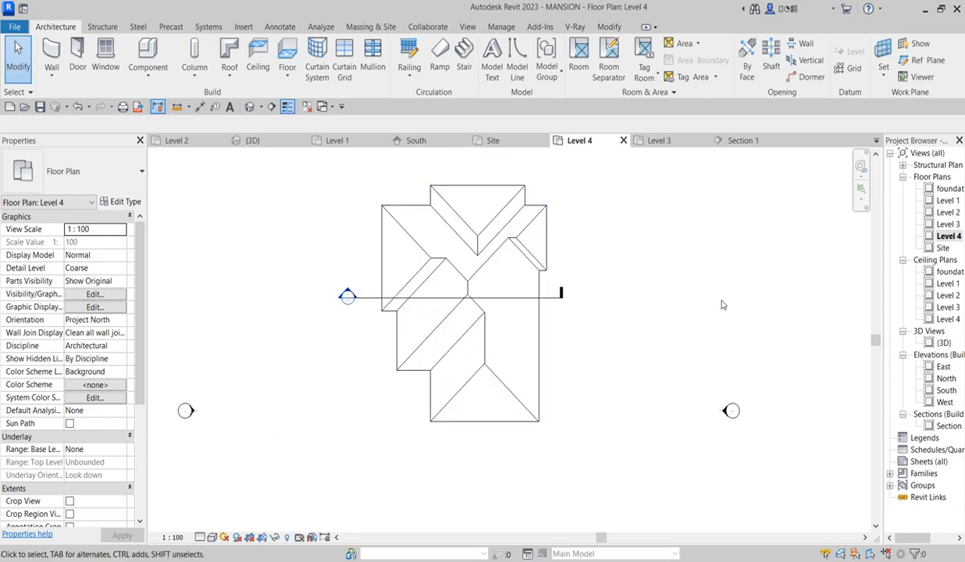
# - Examine the Level 3 wall layout and columns, compare with the Level 2 plan, and return to Level 3
pyautogui.doubleClick(947, 224)
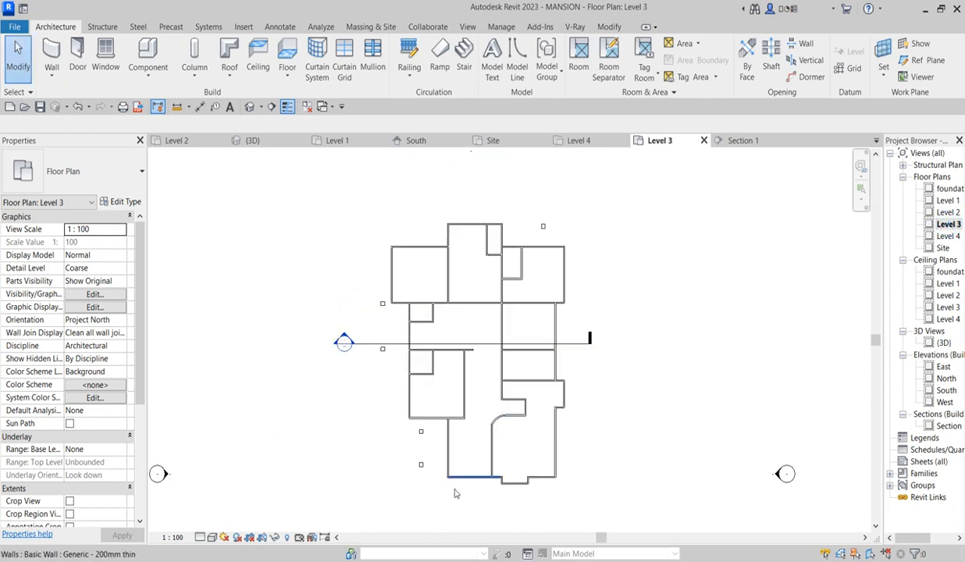
pyautogui.scroll(2, 511, 491)
pyautogui.scroll(-2, 522, 473)
pyautogui.scroll(2, 508, 491)
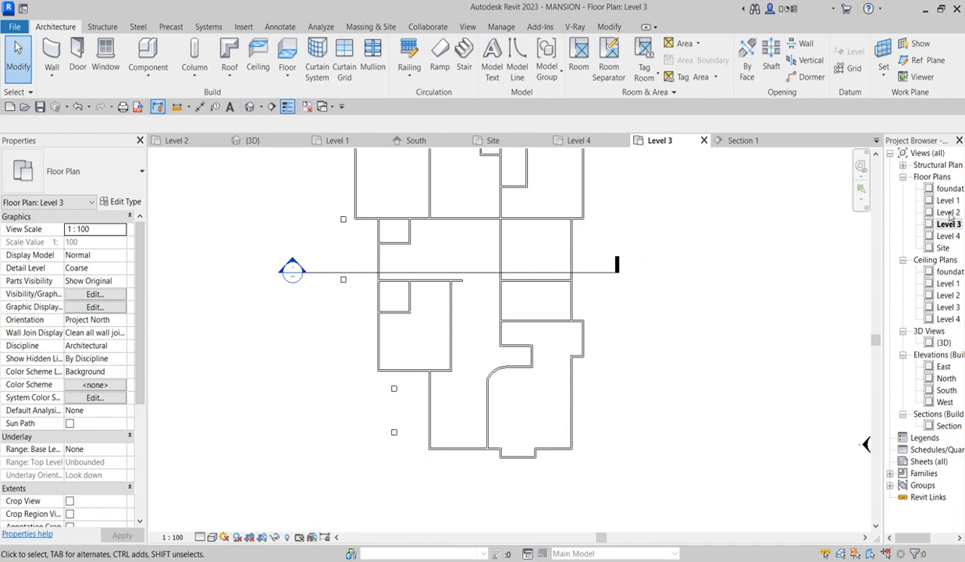
pyautogui.scroll(-2, 609, 388)
pyautogui.scroll(2, 593, 406)
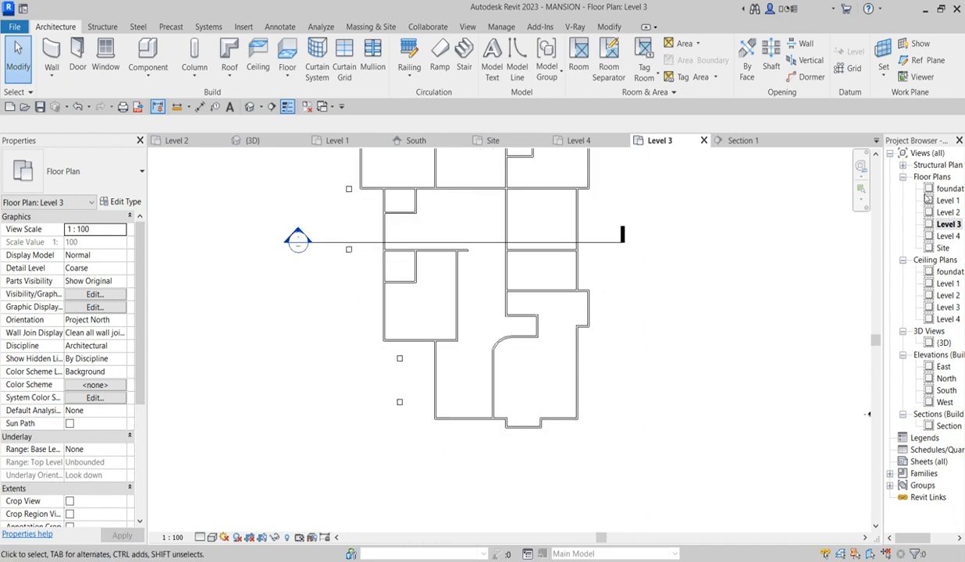
pyautogui.doubleClick(947, 213)
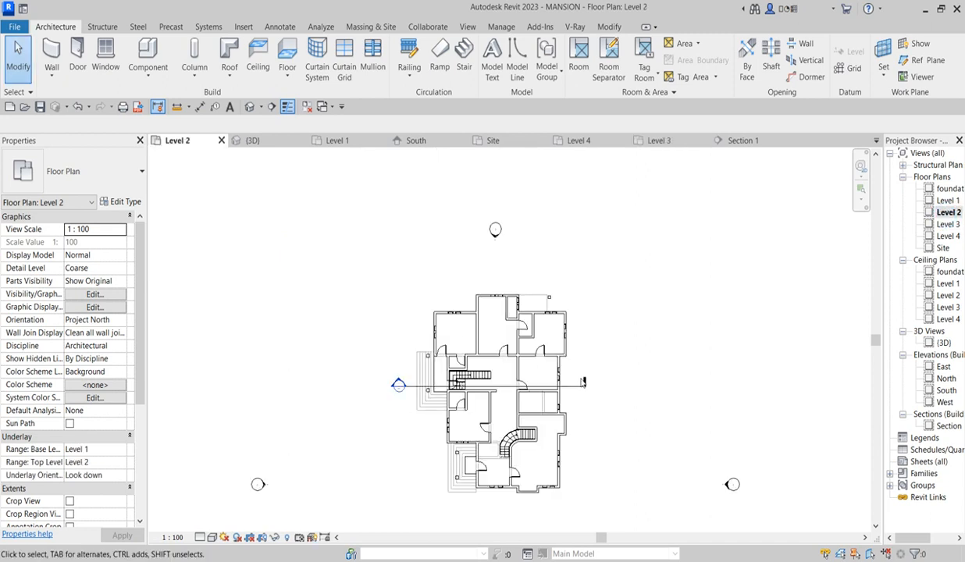
pyautogui.doubleClick(947, 224)
pyautogui.scroll(3, 531, 383)
pyautogui.scroll(-3, 363, 417)
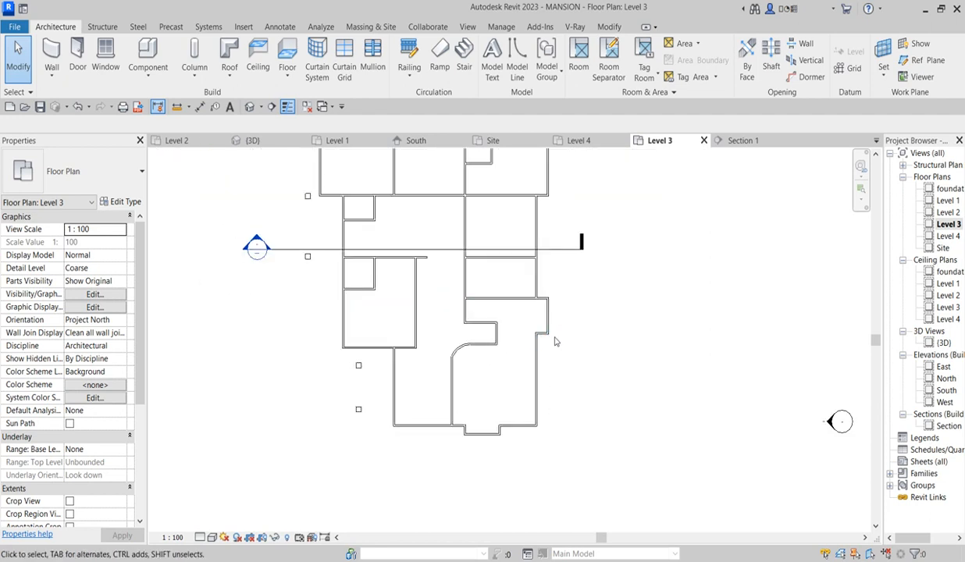
pyautogui.scroll(-2, 422, 442)
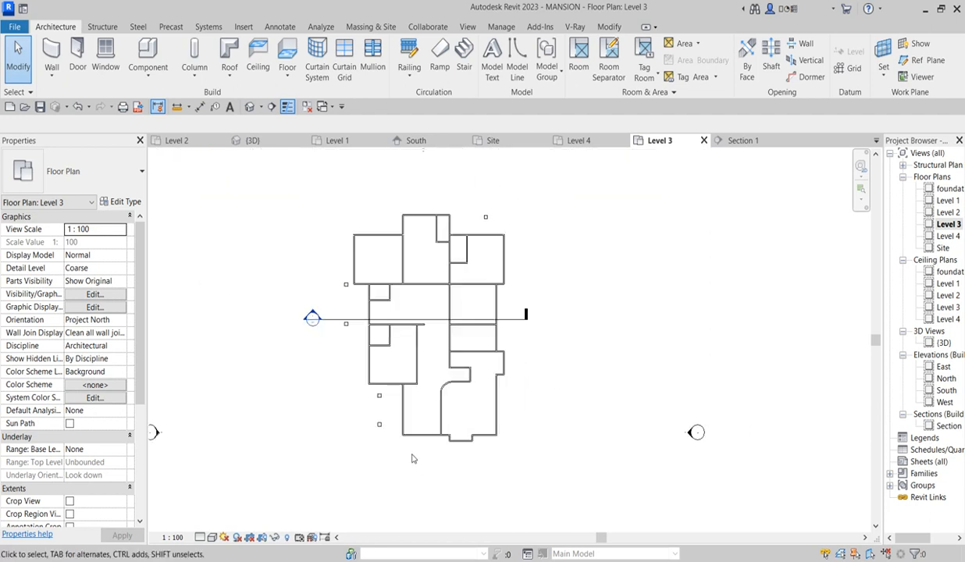
pyautogui.scroll(2, 369, 422)
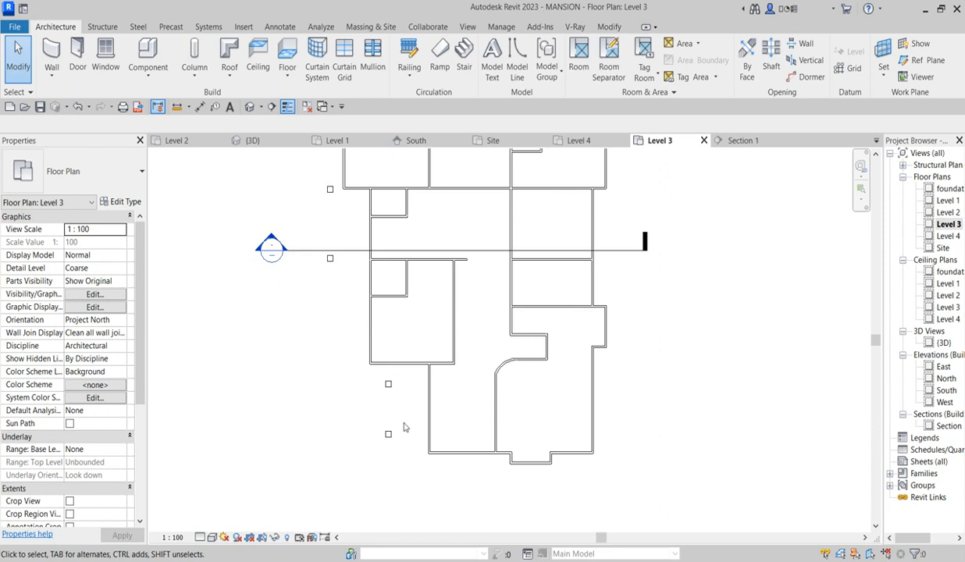
# - Start a roof by footprint on Level 3, using picked edges for sloped boundary lines at a 600 mm offset
pyautogui.click(227, 79)
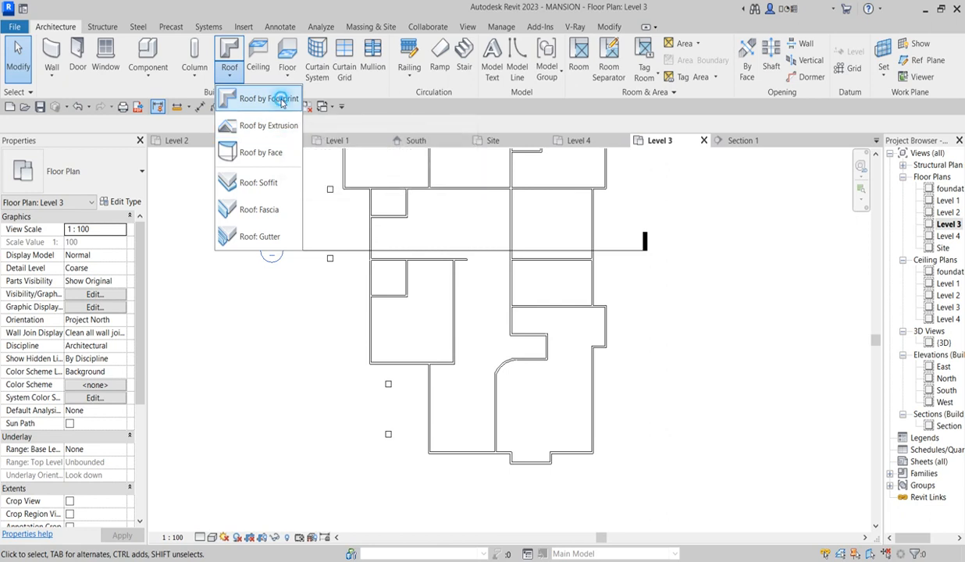
pyautogui.click(258, 98)
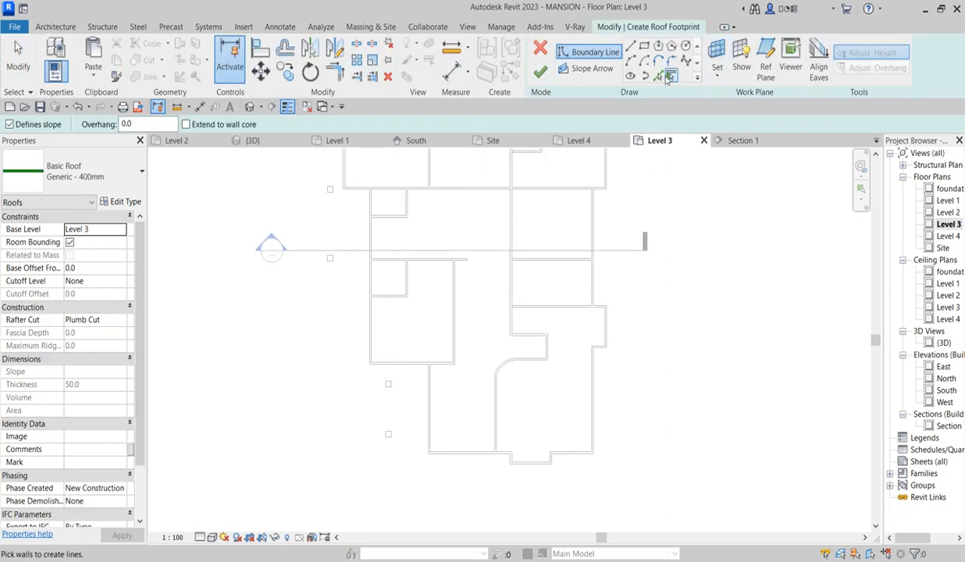
pyautogui.click(660, 76)
pyautogui.scroll(-3, 474, 477)
pyautogui.scroll(5, 491, 411)
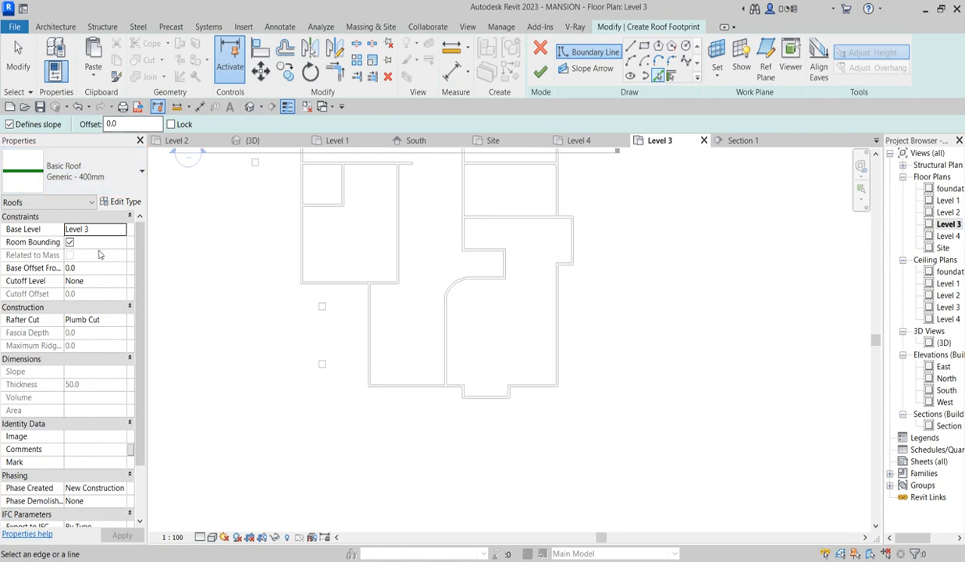
pyautogui.scroll(-2, 102, 391)
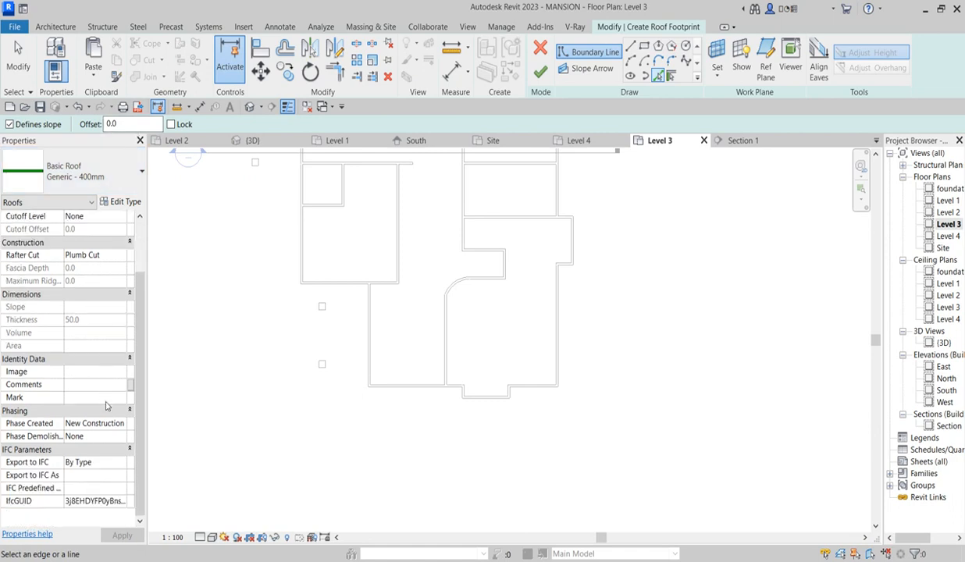
pyautogui.scroll(2, 110, 435)
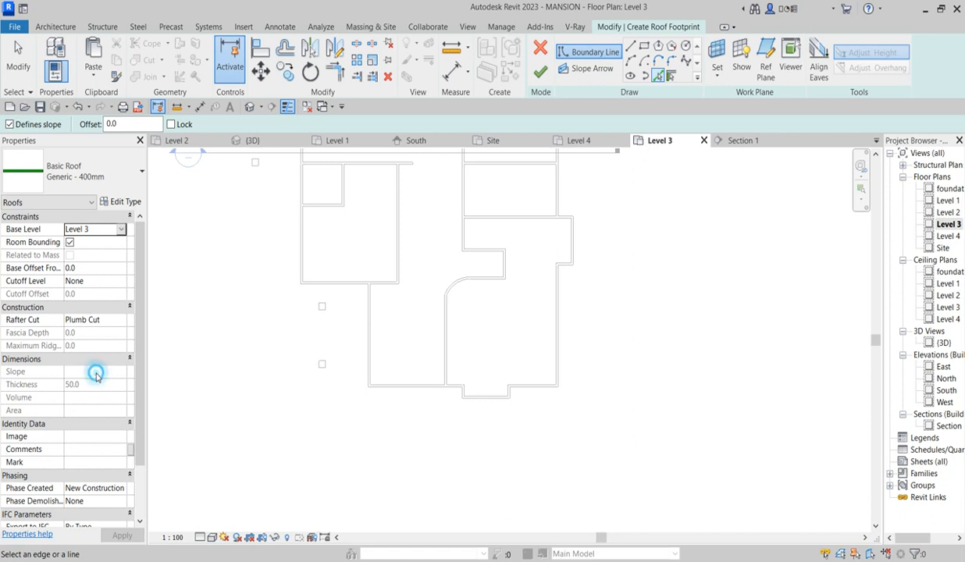
pyautogui.scroll(4, 496, 406)
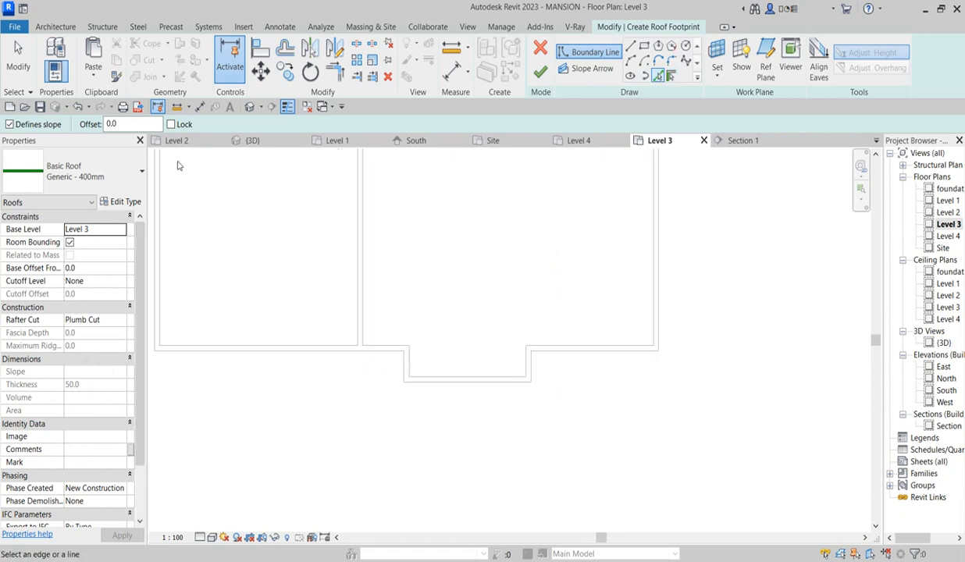
pyautogui.click(130, 124)
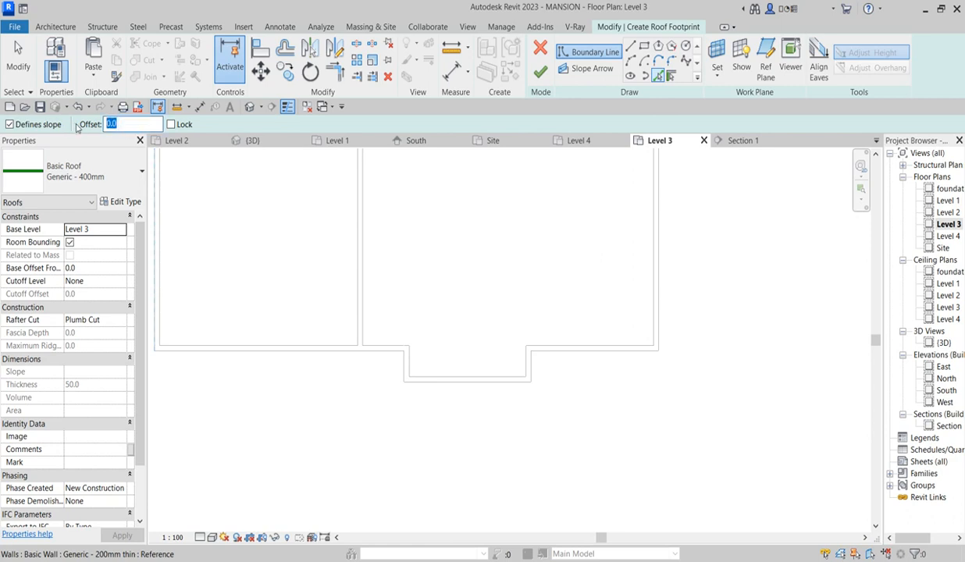
pyautogui.write('600')
pyautogui.press('Return')
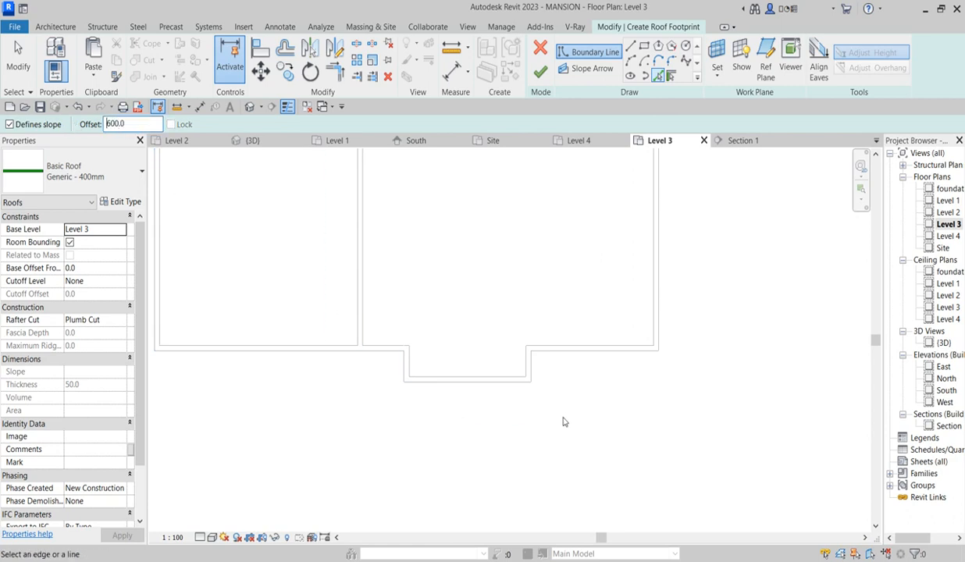
# - Pick the front and both side walls of the south bay projection as outward-offset roof boundary lines
pyautogui.click(487, 388)
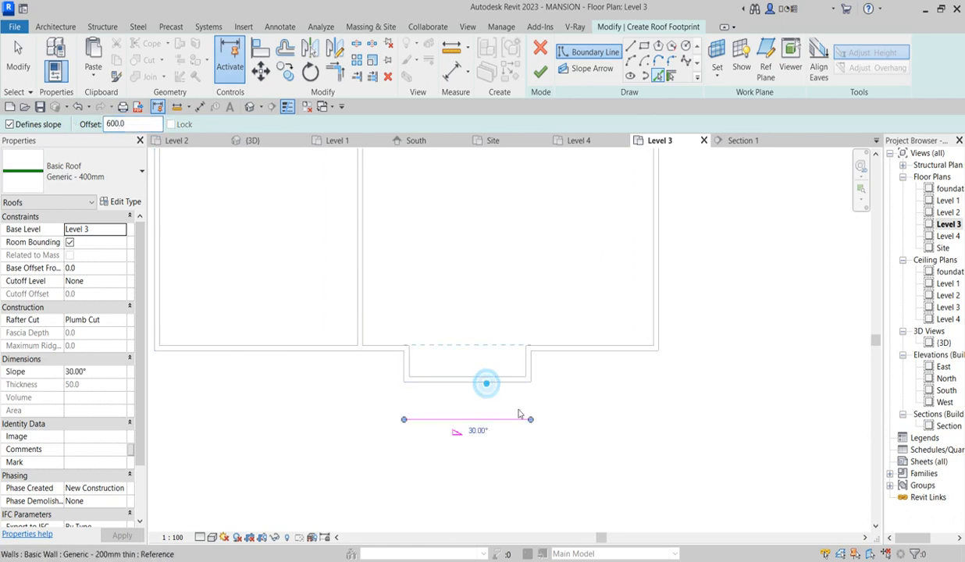
pyautogui.click(528, 364)
pyautogui.click(400, 370)
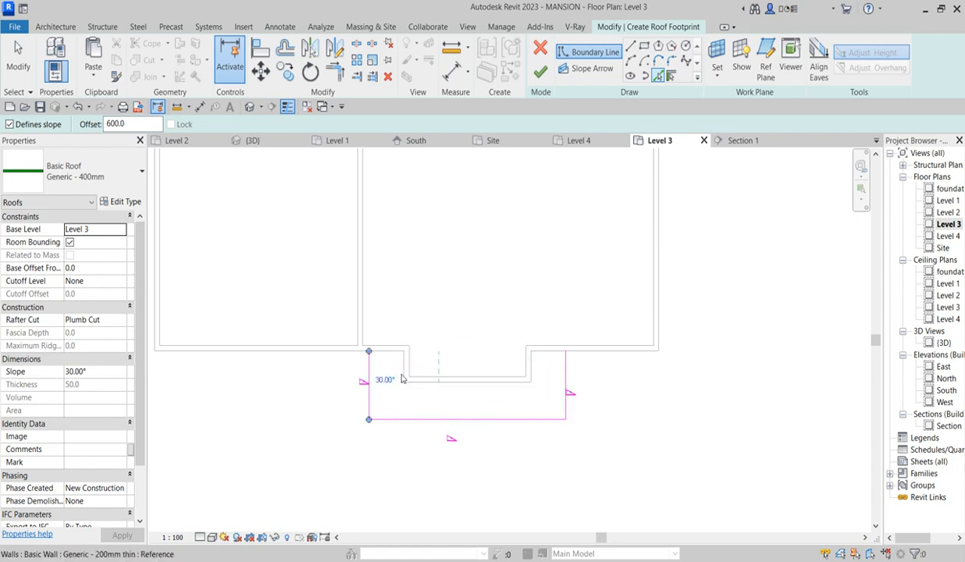
# - Add offset lines on both sides of the south wall west of the bay, and move the inner one about 2400 mm inside the wall
pyautogui.scroll(-4, 593, 391)
pyautogui.scroll(5, 617, 402)
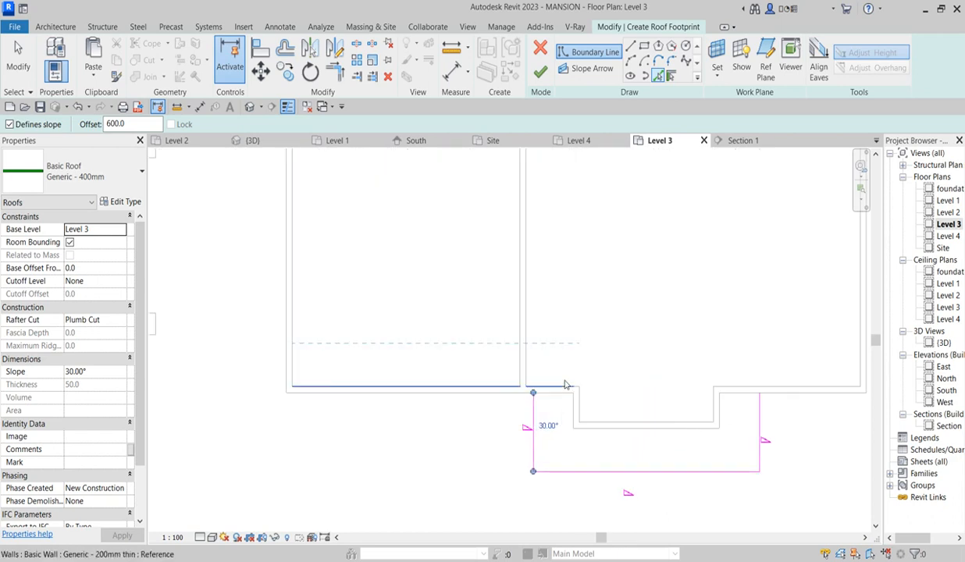
pyautogui.click(566, 382)
pyautogui.click(566, 383)
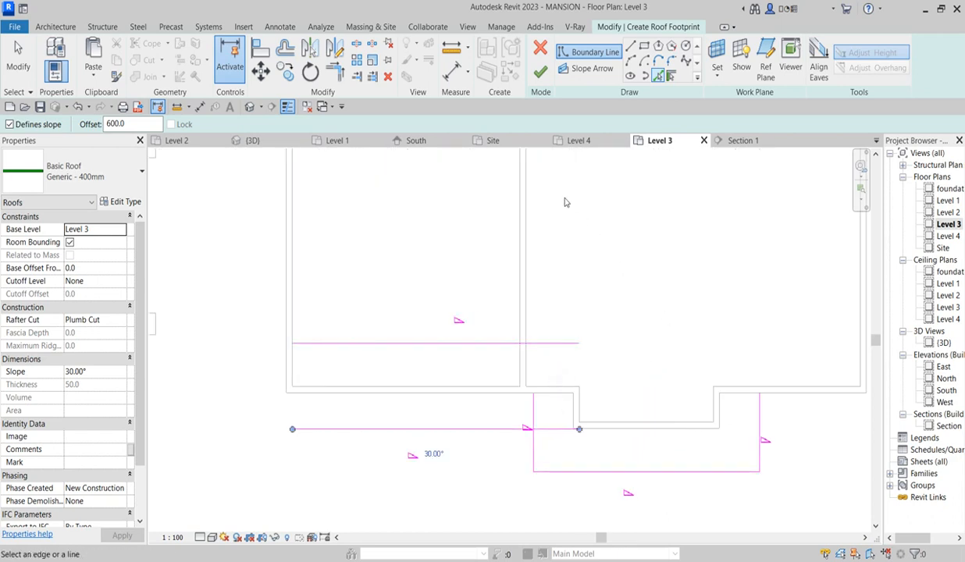
pyautogui.rightClick(580, 254)
pyautogui.click(615, 261)
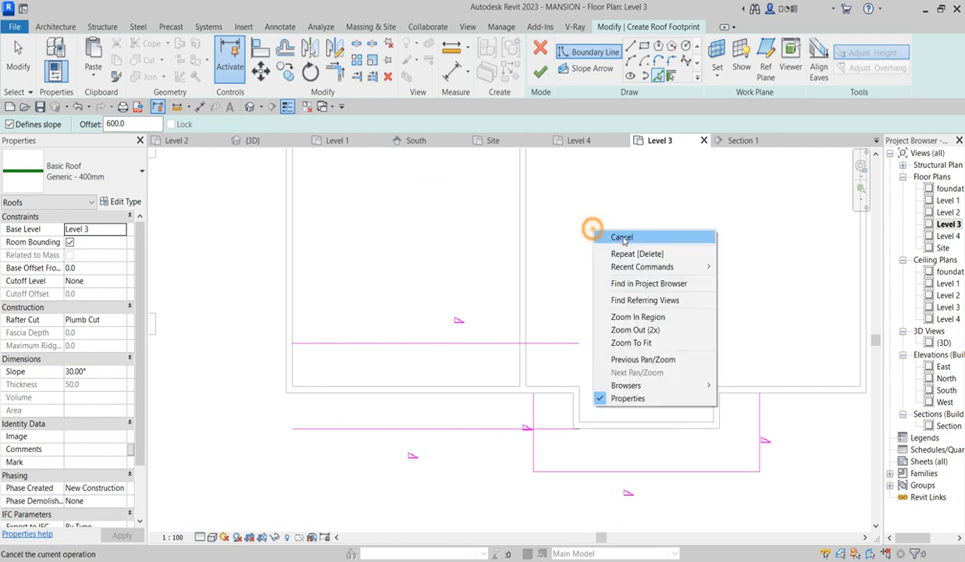
pyautogui.click(550, 343)
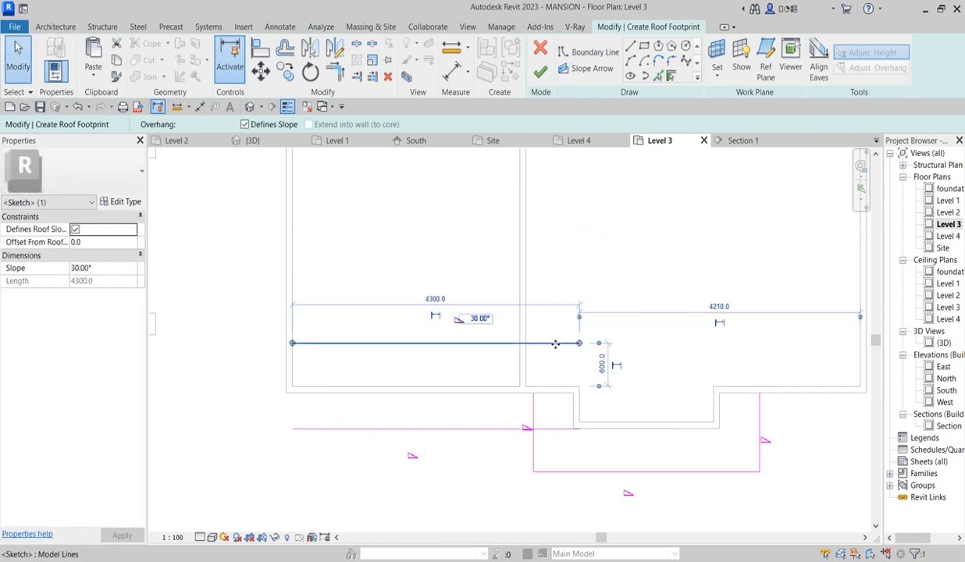
pyautogui.moveTo(551, 343)
pyautogui.mouseDown()
pyautogui.moveTo(577, 215)
pyautogui.moveTo(557, 215)
pyautogui.mouseUp()
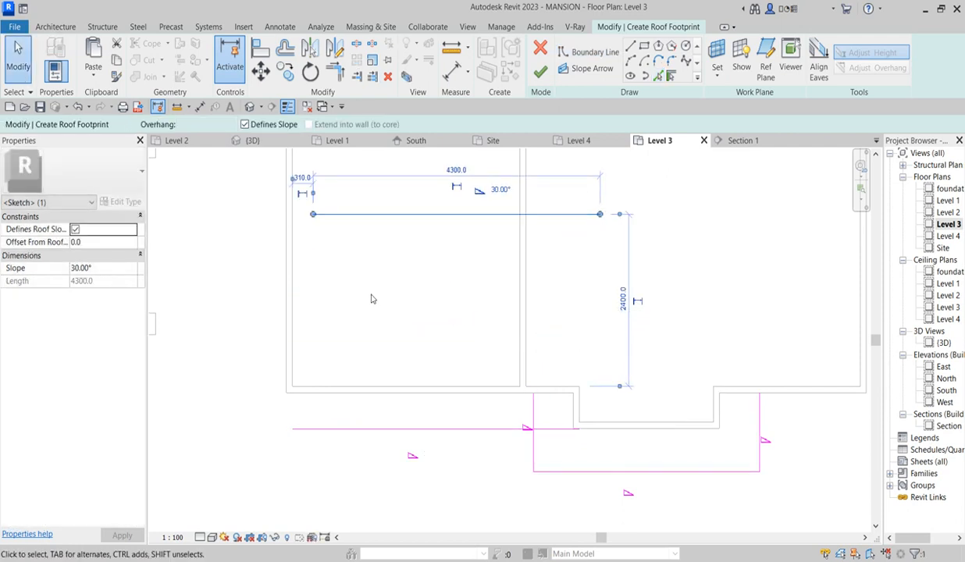
# - Trim and extend the inner line and the bay's side boundary lines to corners, closing a rectangular footprint
pyautogui.scroll(-3, 371, 297)
pyautogui.click(334, 70)
pyautogui.click(488, 248)
pyautogui.click(593, 367)
pyautogui.click(506, 248)
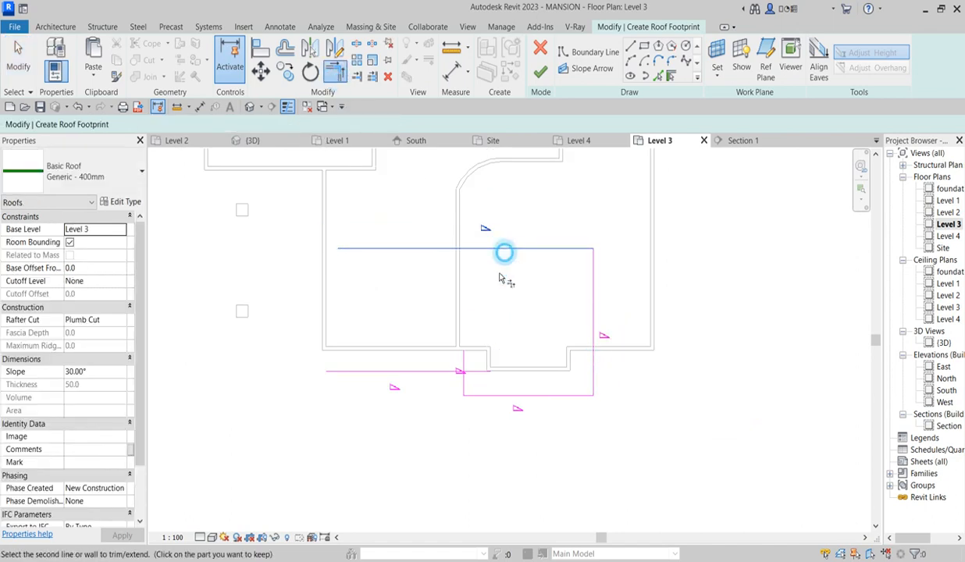
pyautogui.click(464, 382)
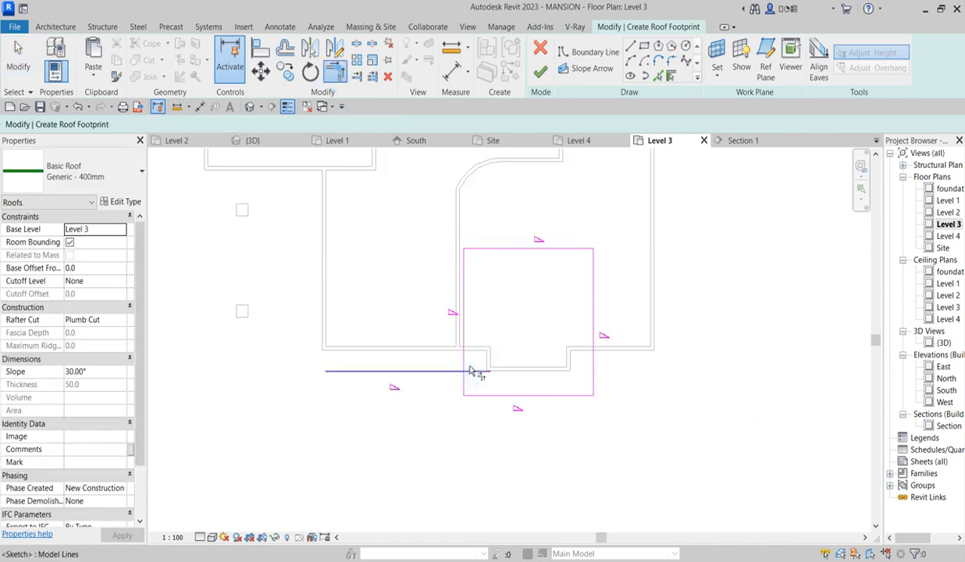
pyautogui.rightClick(508, 296)
pyautogui.click(550, 301)
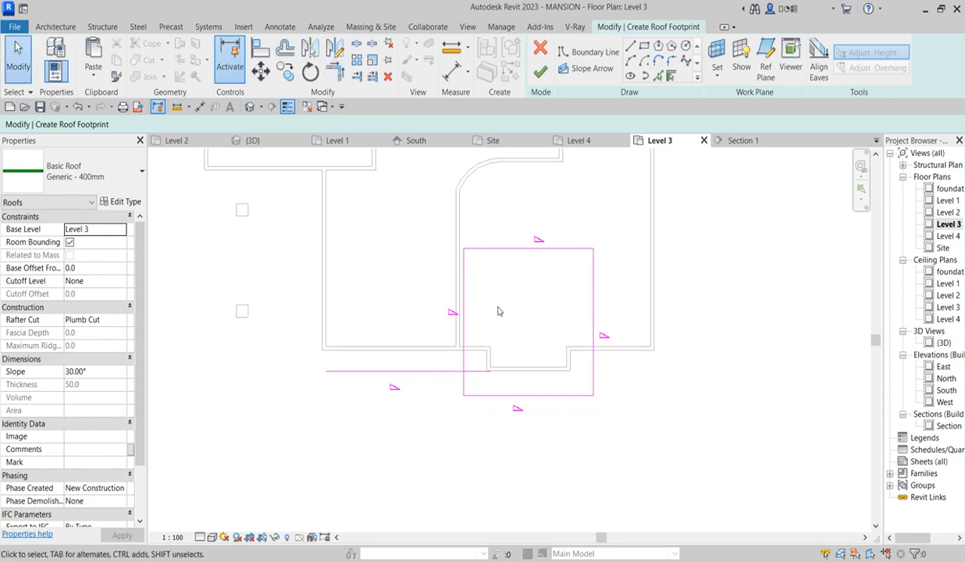
pyautogui.rightClick(506, 295)
pyautogui.click(545, 299)
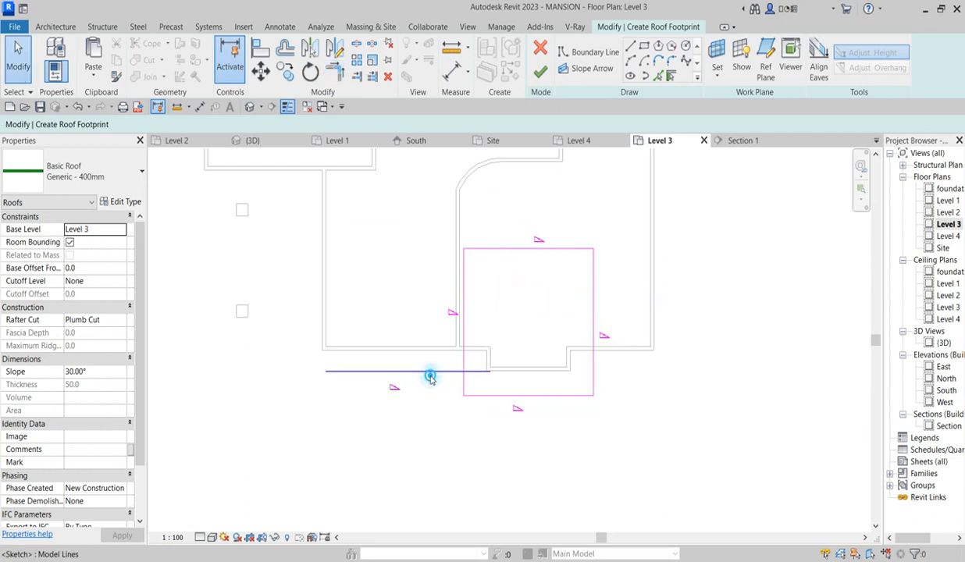
# - Delete the stray line outside the south wall and turn off Defines Slope for the rectangle's north edge
pyautogui.click(431, 372)
pyautogui.press('Delete')
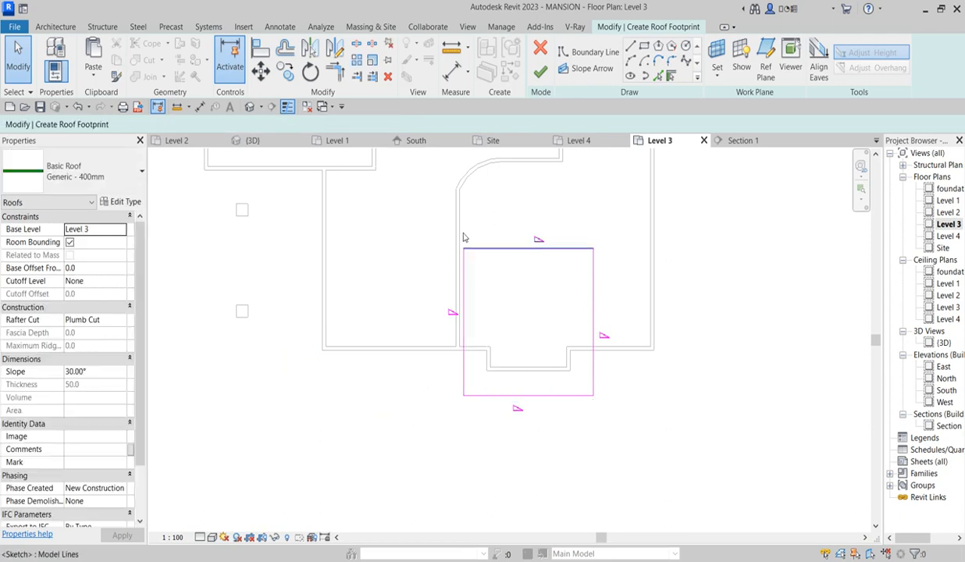
pyautogui.click(537, 250)
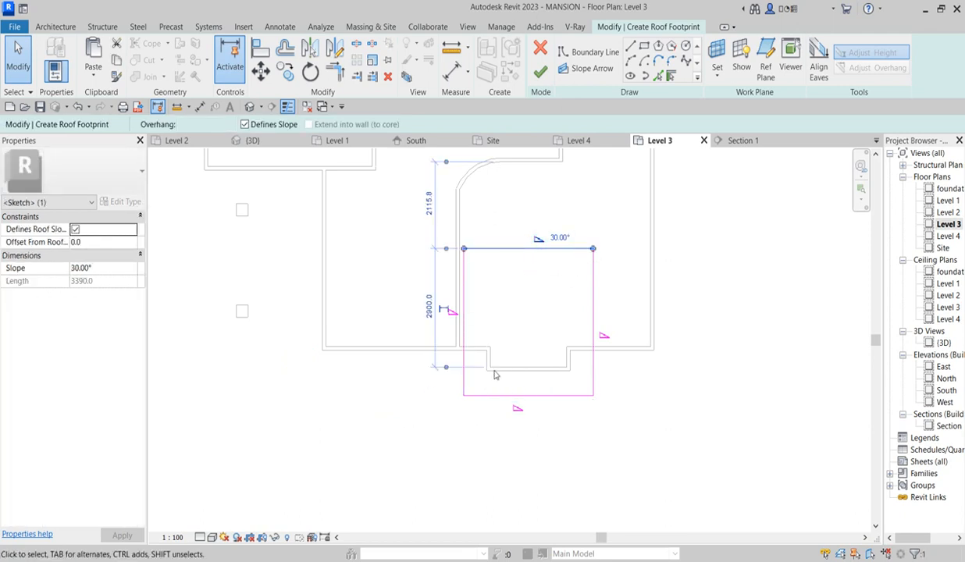
pyautogui.click(245, 124)
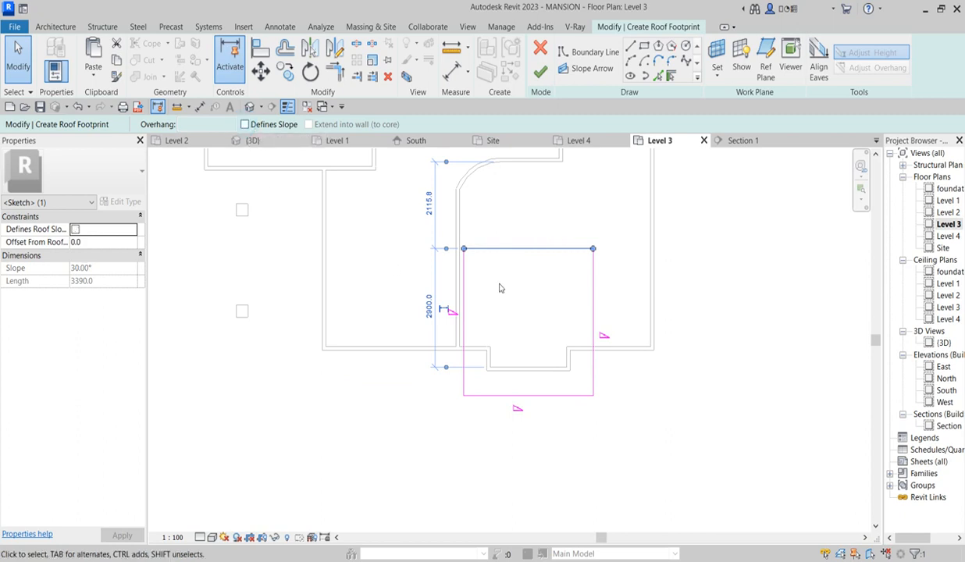
# - Set the slope of the footprint's east, west and south edges to 40°
pyautogui.moveTo(660, 457); pyautogui.dragTo(439, 319)
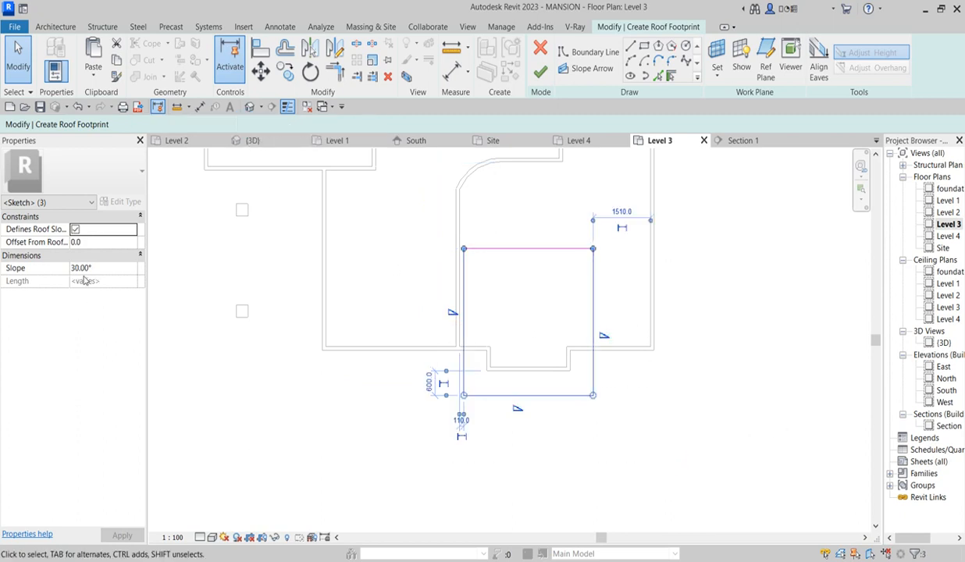
pyautogui.click(103, 268)
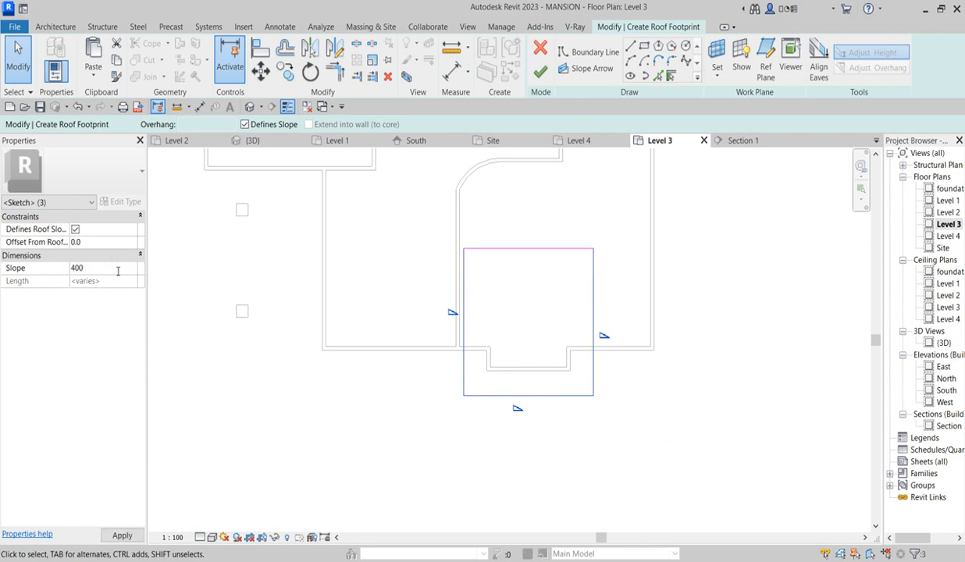
pyautogui.click(468, 459)
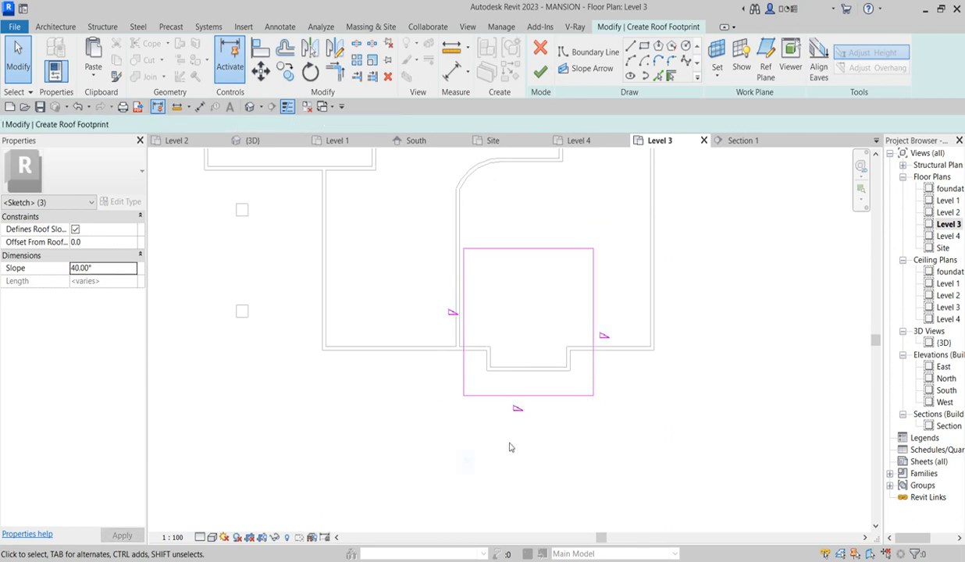
# - Finish the bay's roof footprint without attaching the highlighted walls to the roof
pyautogui.scroll(-5, 490, 444)
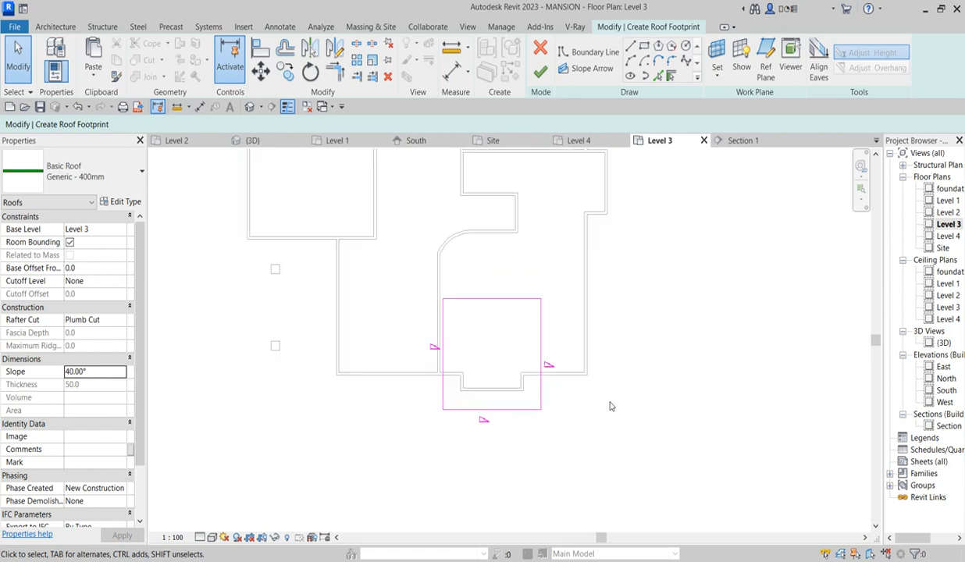
pyautogui.scroll(-2, 525, 417)
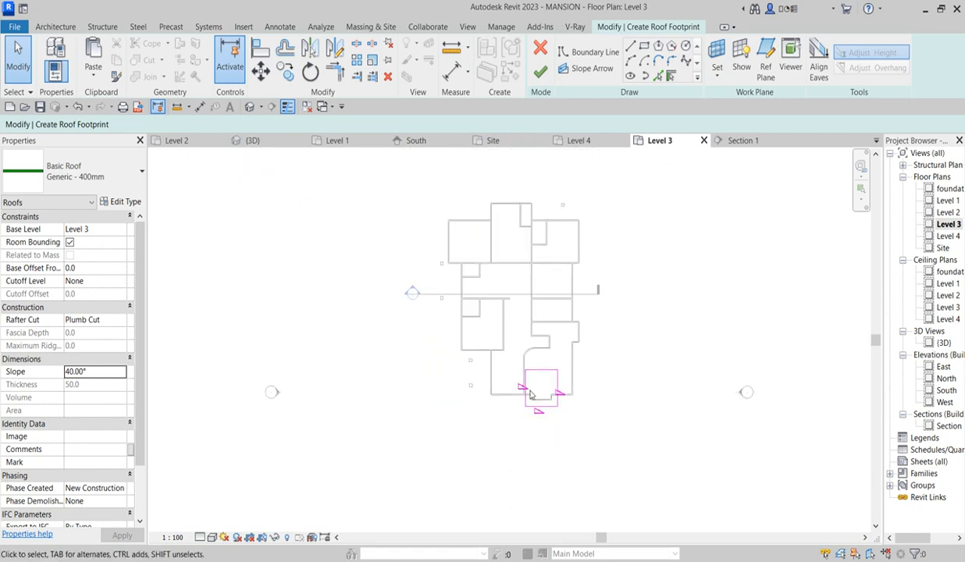
pyautogui.click(540, 70)
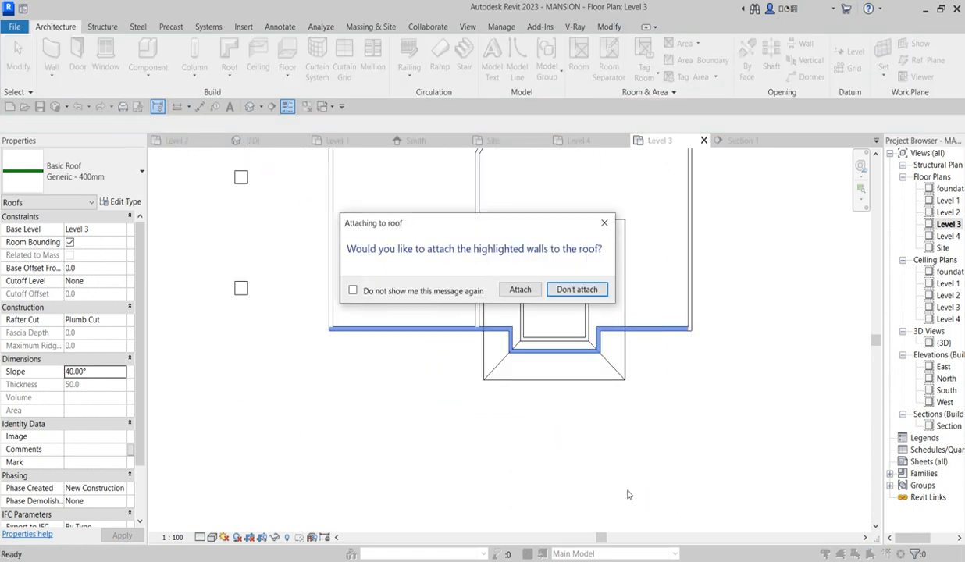
pyautogui.click(576, 290)
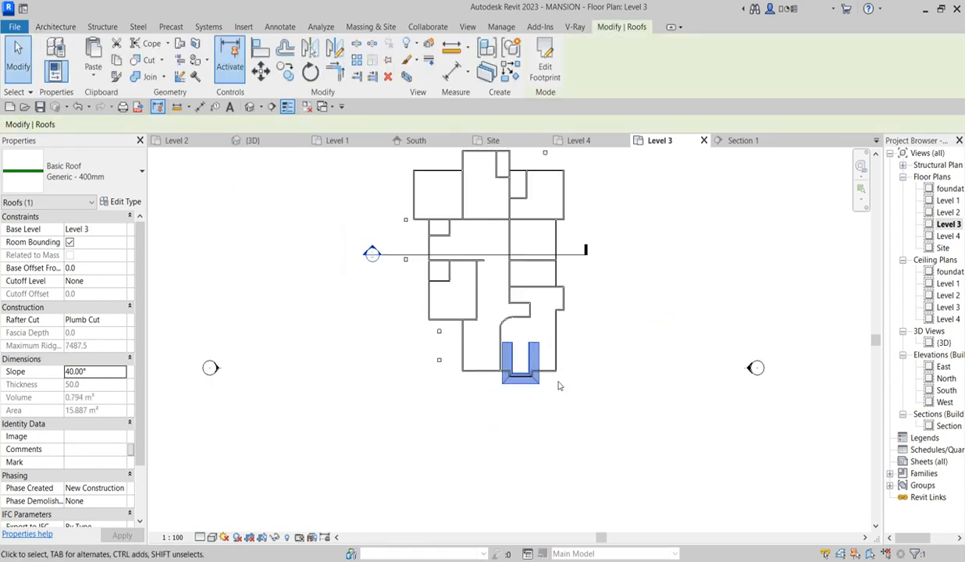
# - Start a similar footprint roof and pick boundary lines offset 600 mm outward from the east bay's north, east and south walls
pyautogui.scroll(2, 557, 387)
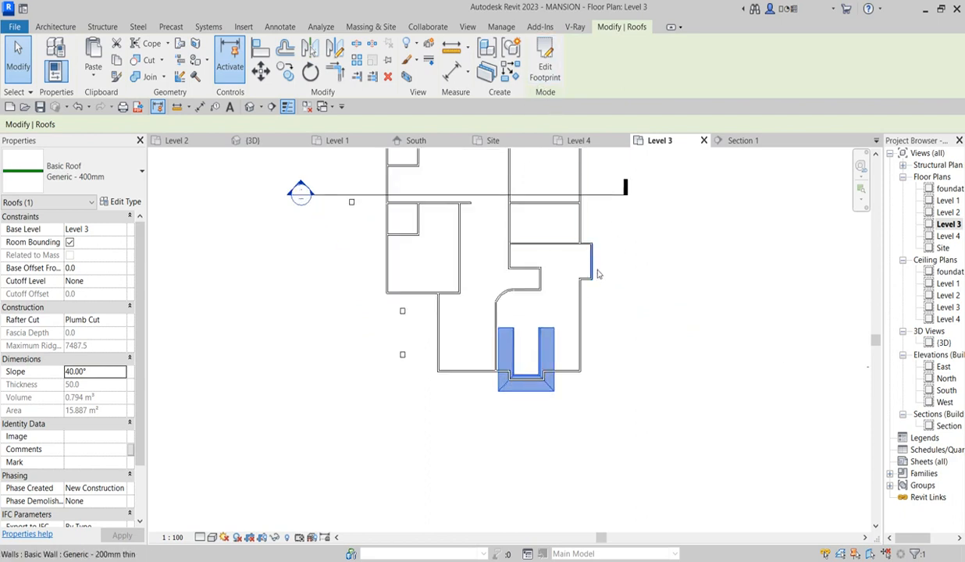
pyautogui.scroll(1, 572, 264)
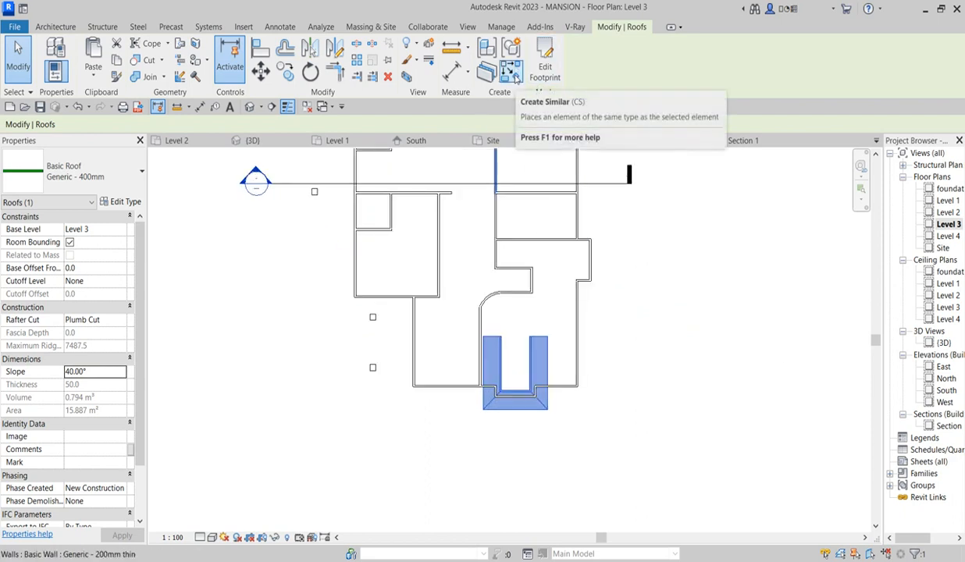
pyautogui.click(545, 67)
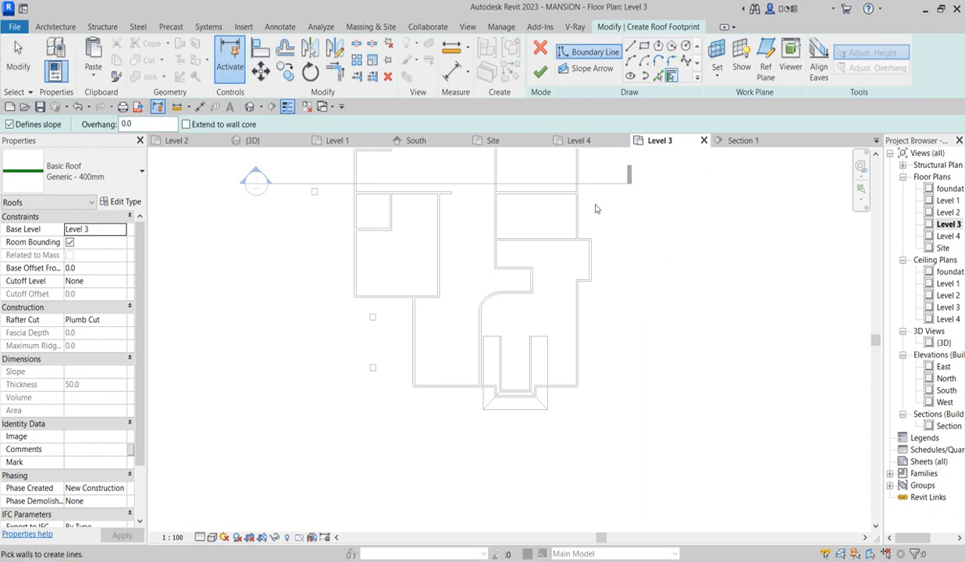
pyautogui.click(658, 76)
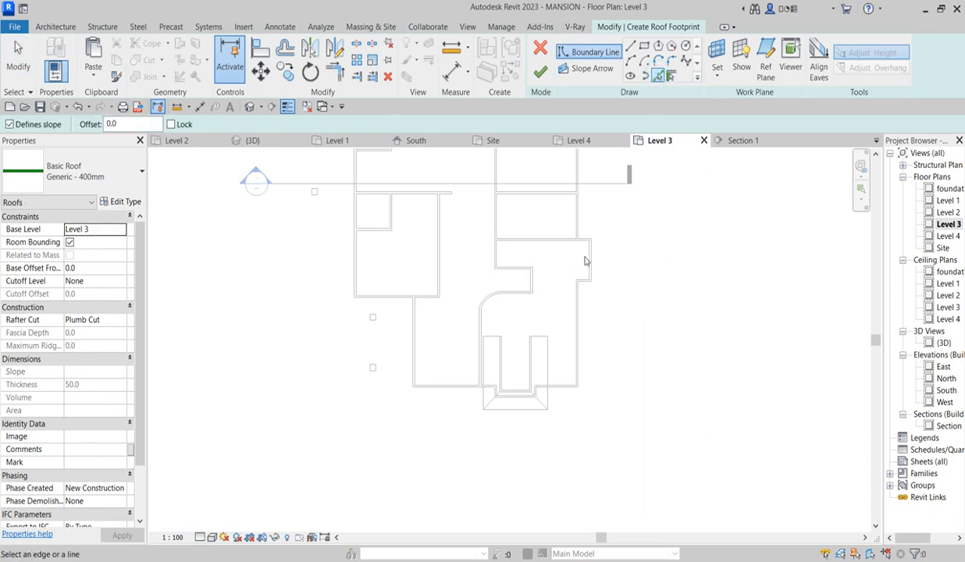
pyautogui.scroll(2, 587, 244)
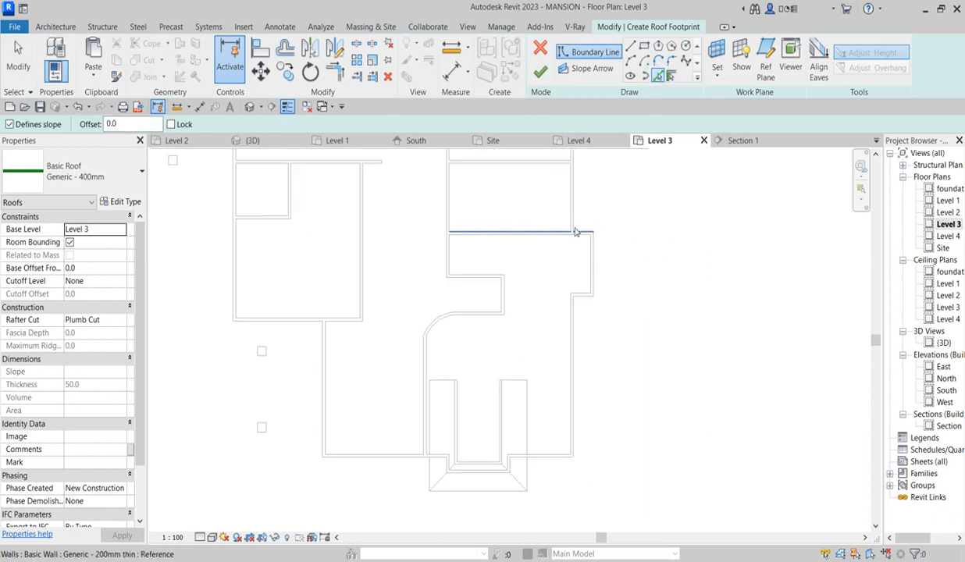
pyautogui.click(118, 126)
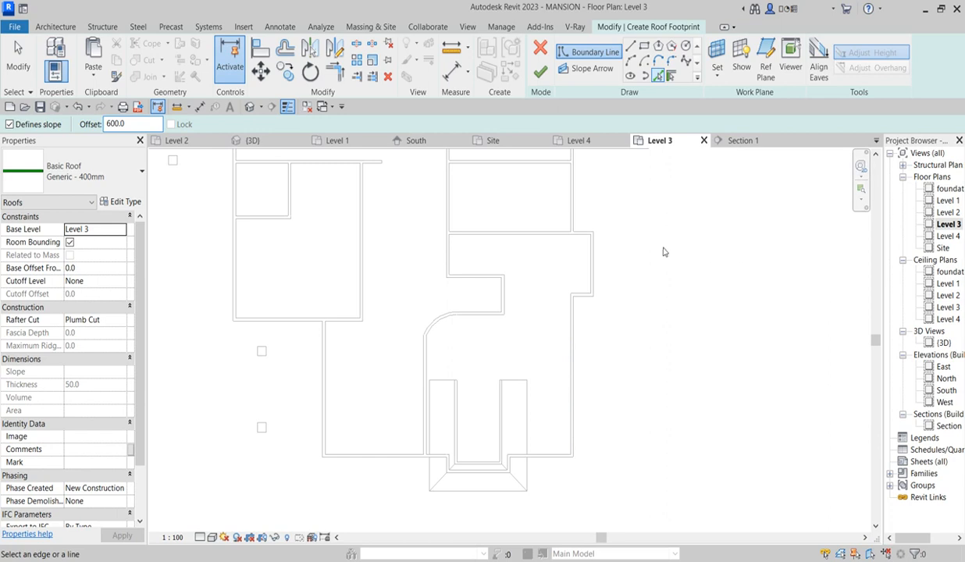
pyautogui.scroll(3, 582, 237)
pyautogui.click(581, 233)
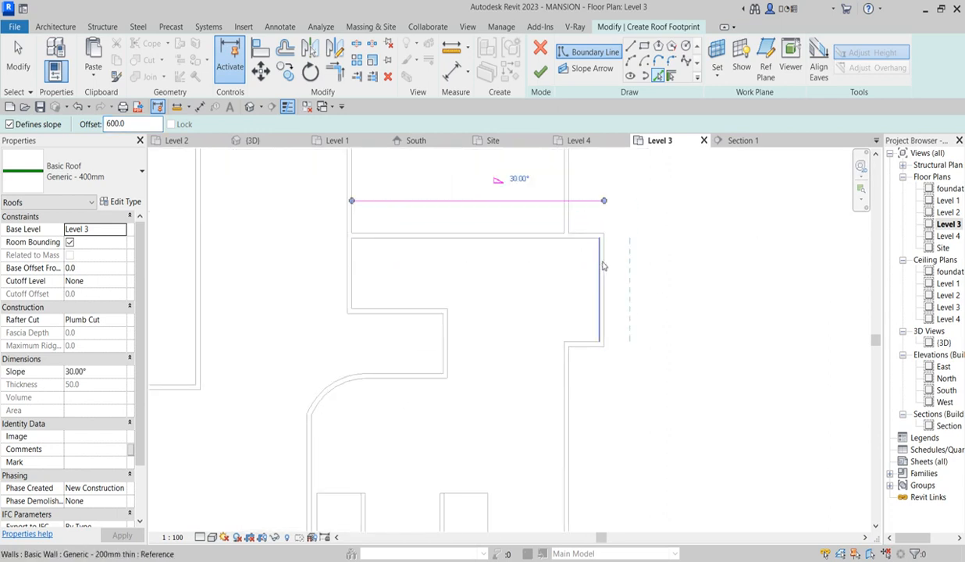
pyautogui.click(602, 266)
pyautogui.click(567, 340)
pyautogui.scroll(-2, 593, 379)
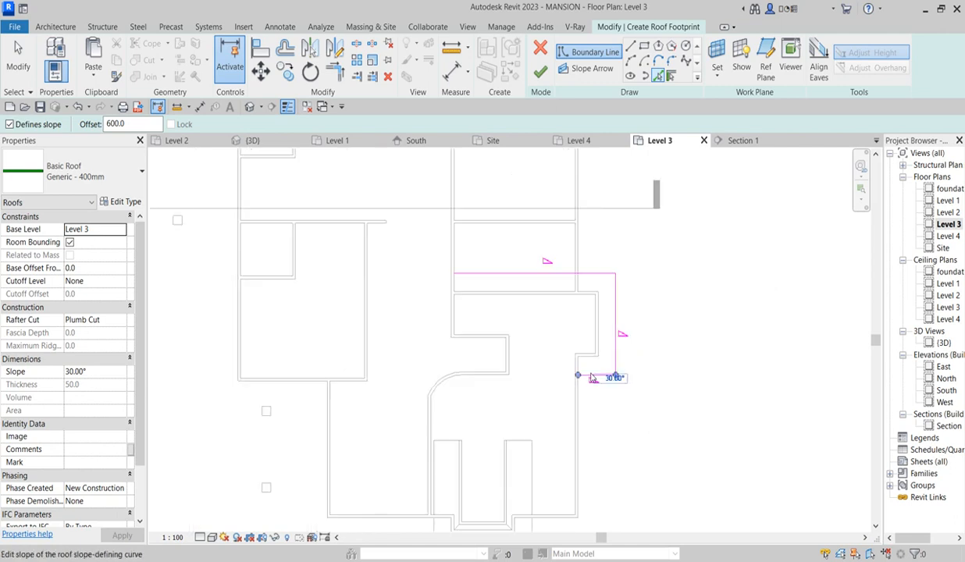
pyautogui.scroll(1, 593, 382)
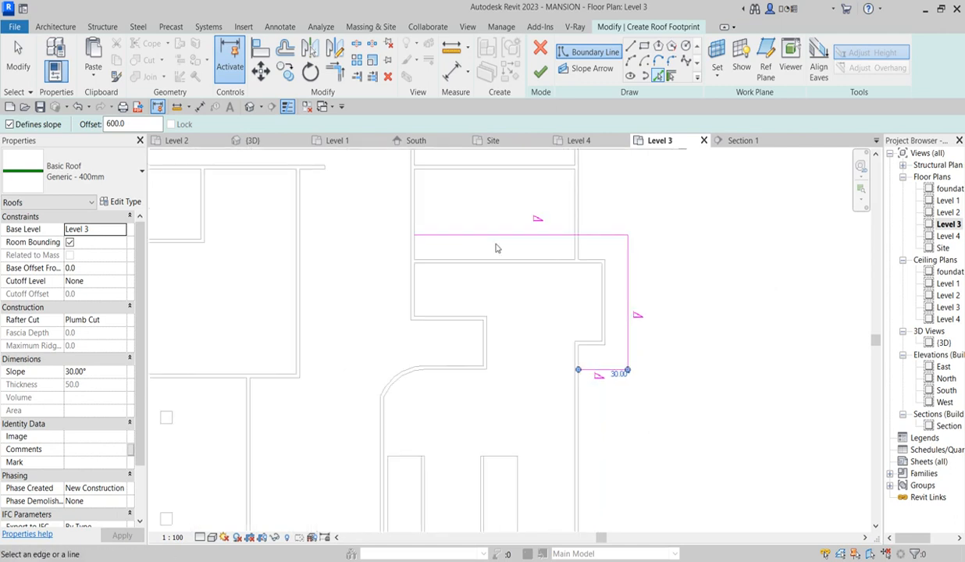
# - Draw a vertical boundary line about 4200 mm long inside the building, running south from the east bay's north boundary line
pyautogui.click(631, 45)
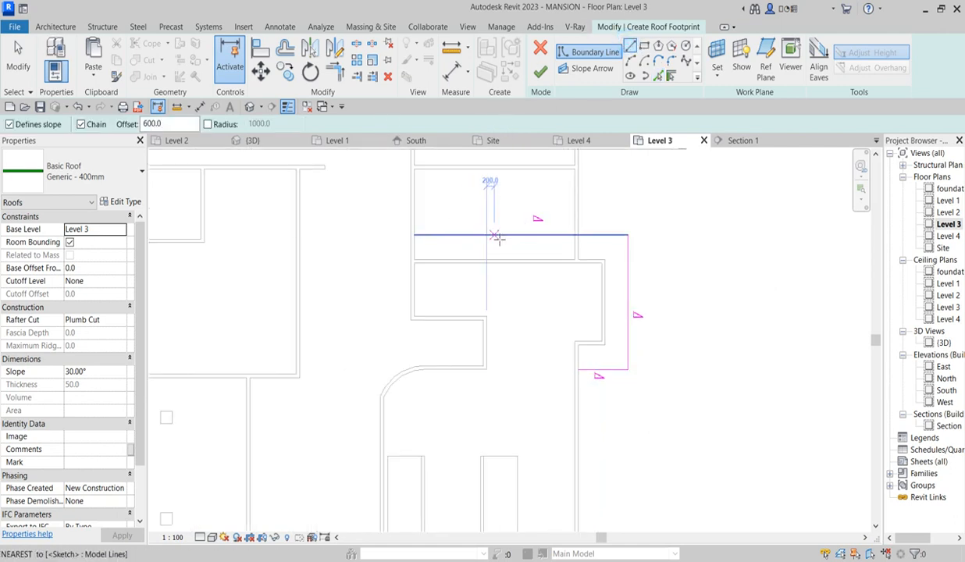
pyautogui.click(478, 235)
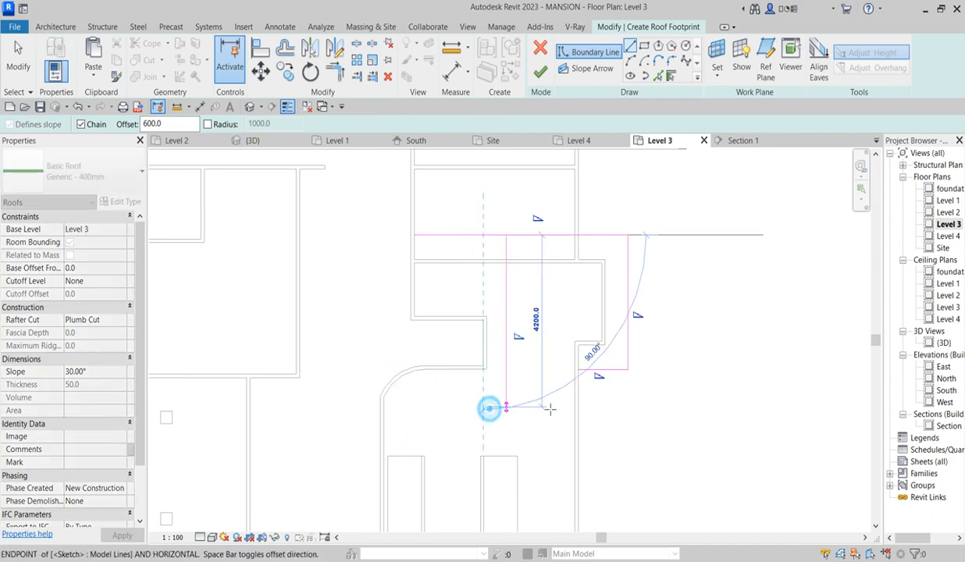
pyautogui.press('Escape')
pyautogui.press('Escape')
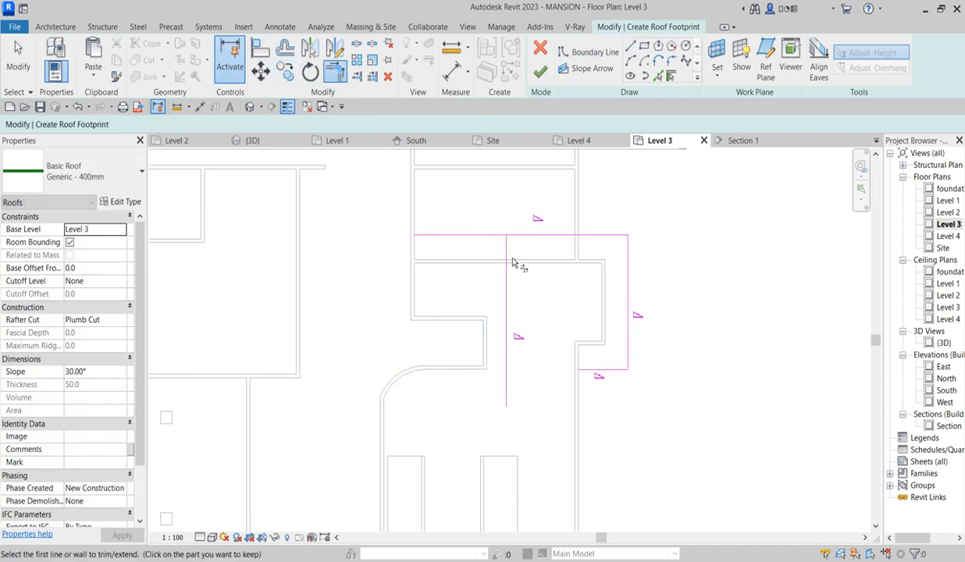
# - Trim the inner vertical line to corners with the north and south boundary lines, closing the east bay's rectangular footprint
pyautogui.click(507, 262)
pyautogui.click(528, 237)
pyautogui.click(506, 273)
pyautogui.click(593, 368)
pyautogui.press('Escape')
pyautogui.press('Escape')
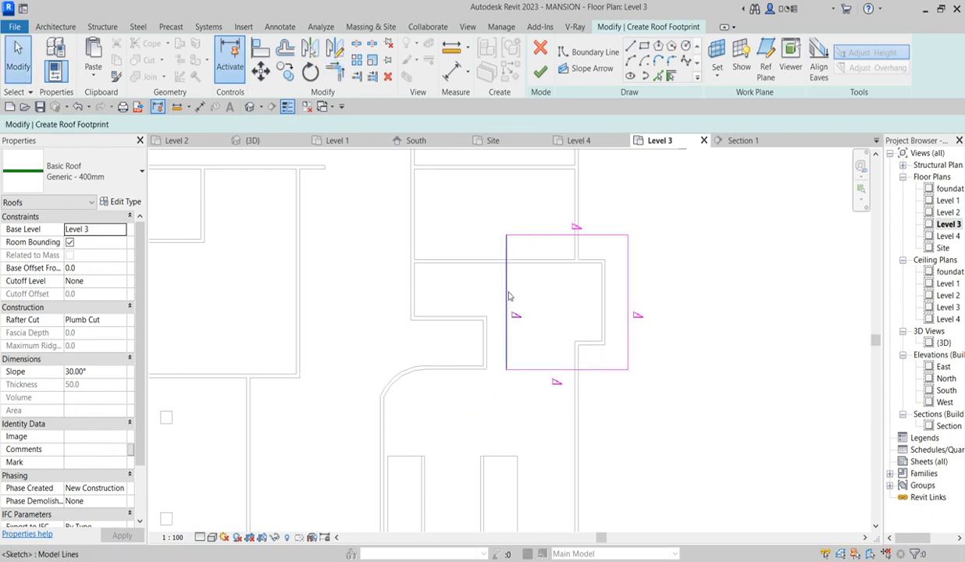
# - Turn off Defines Slope for the west edge of the east bay's rectangular footprint
pyautogui.click(506, 281)
pyautogui.click(245, 124)
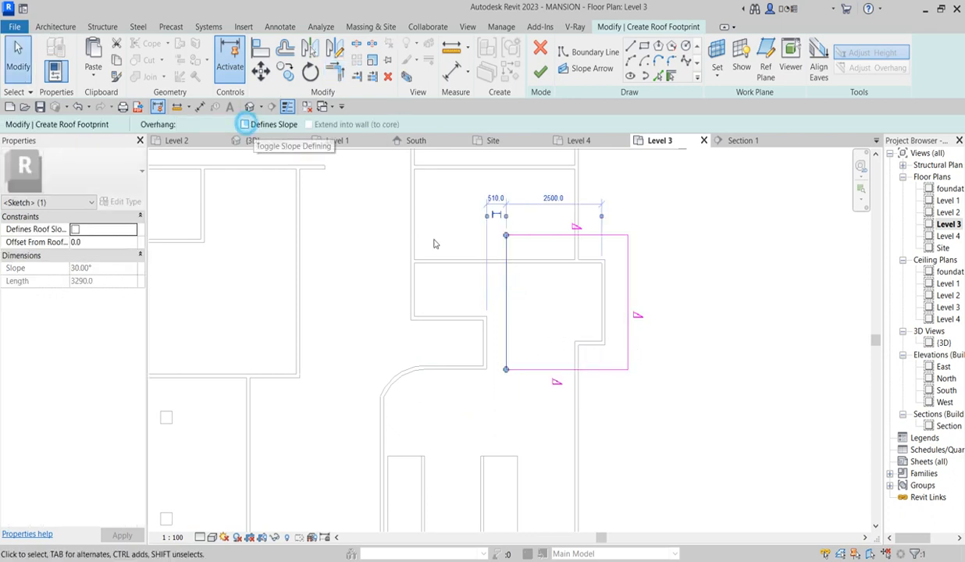
pyautogui.click(728, 302)
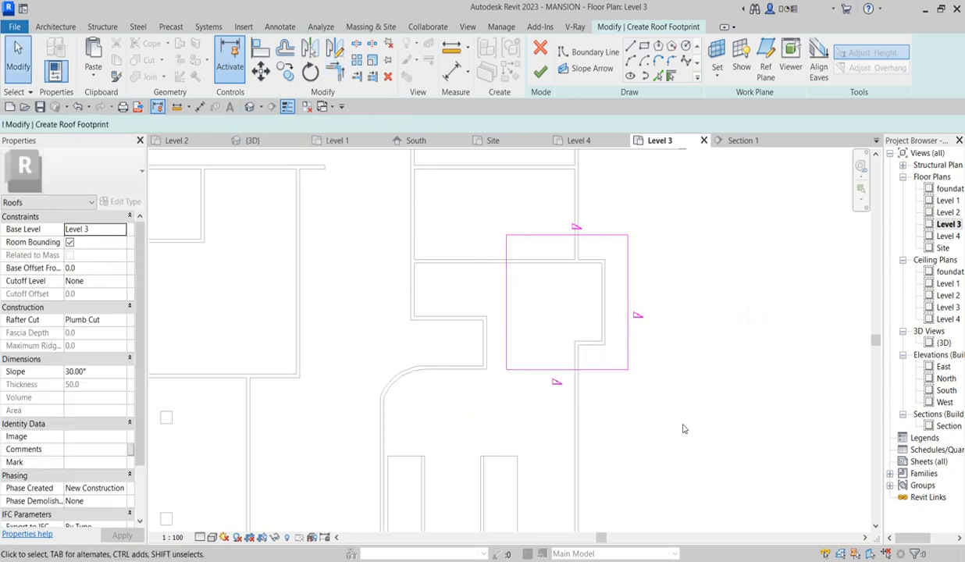
# - Set the slope of the footprint's north, east and south edges to 40°
pyautogui.click(552, 235)
pyautogui.keyDown('ctrl'); pyautogui.click(629, 275); pyautogui.keyUp('ctrl')
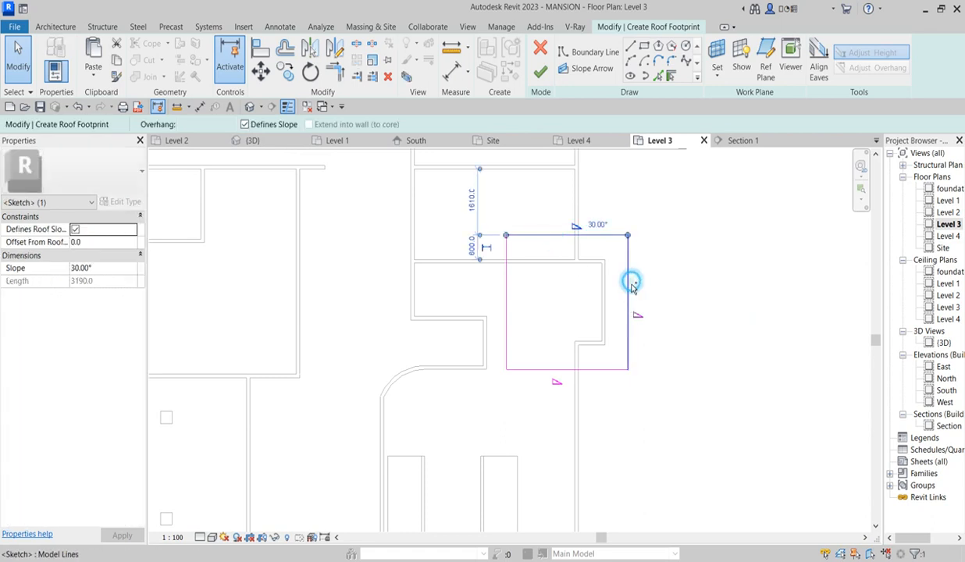
pyautogui.keyDown('ctrl'); pyautogui.click(601, 371); pyautogui.keyUp('ctrl')
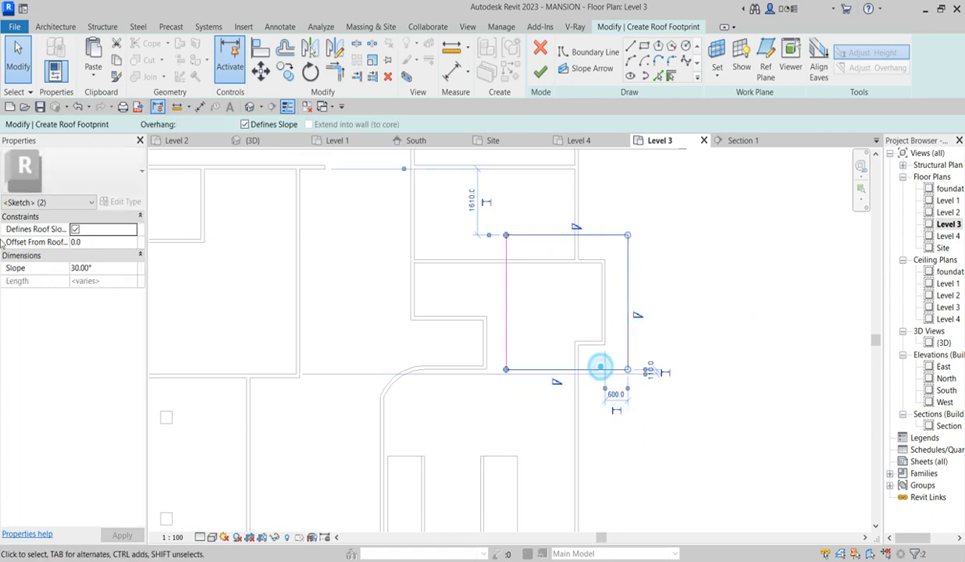
pyautogui.click(103, 268)
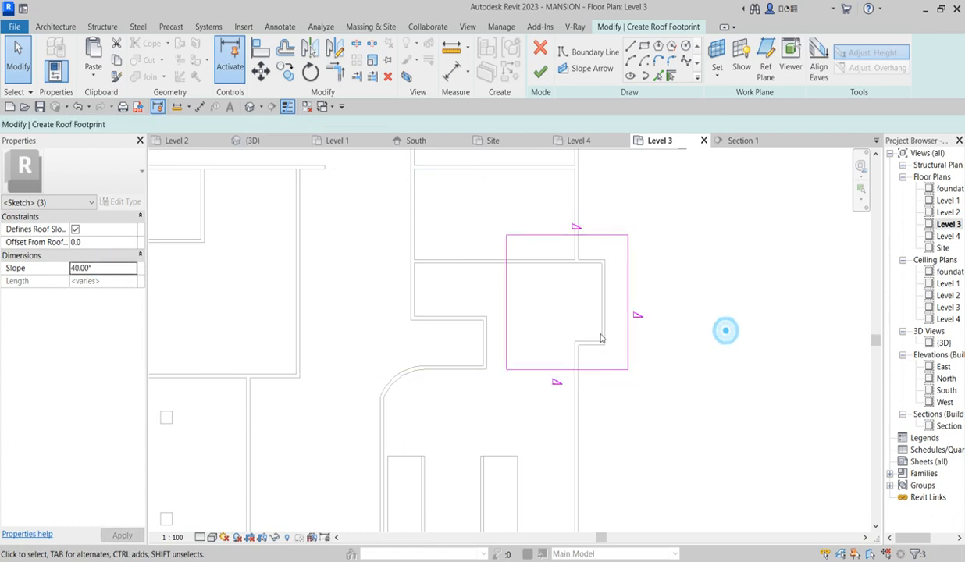
pyautogui.click(687, 335)
# - Finish the east bay's roof footprint
pyautogui.scroll(-4, 502, 324)
pyautogui.click(538, 72)
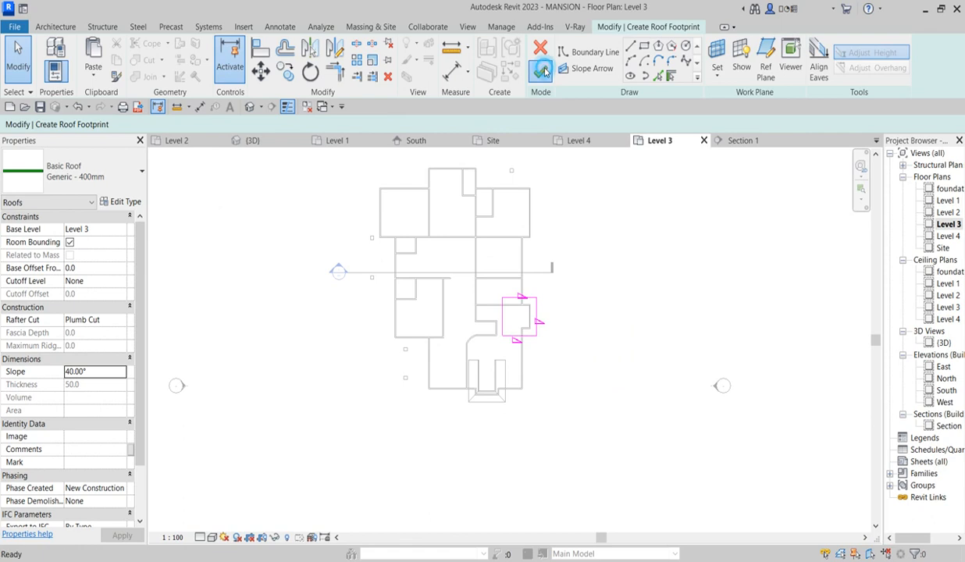
pyautogui.click(580, 286)
pyautogui.scroll(-4, 603, 361)
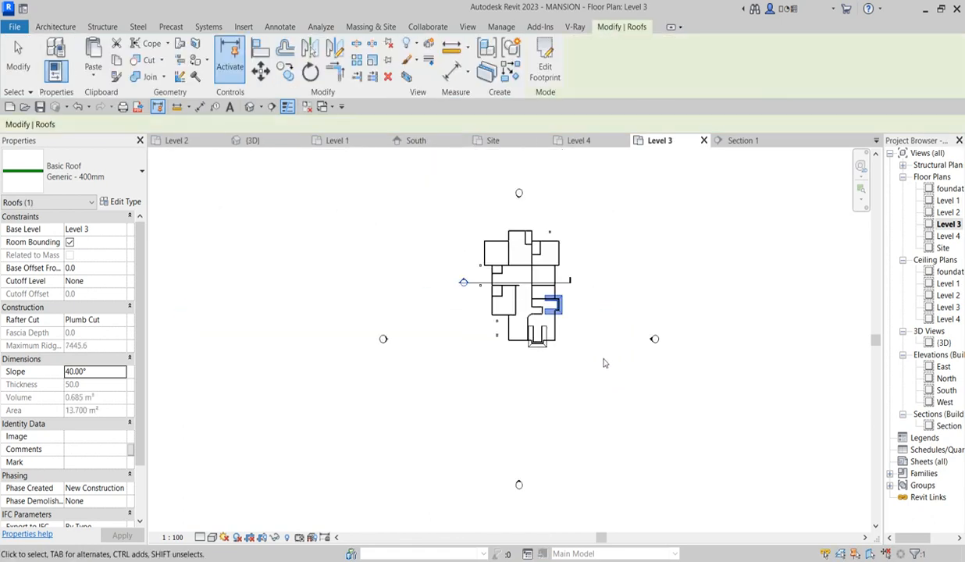
# - Start another similar footprint roof and open the Level 2 floor plan at the southwest porch
pyautogui.scroll(3, 531, 323)
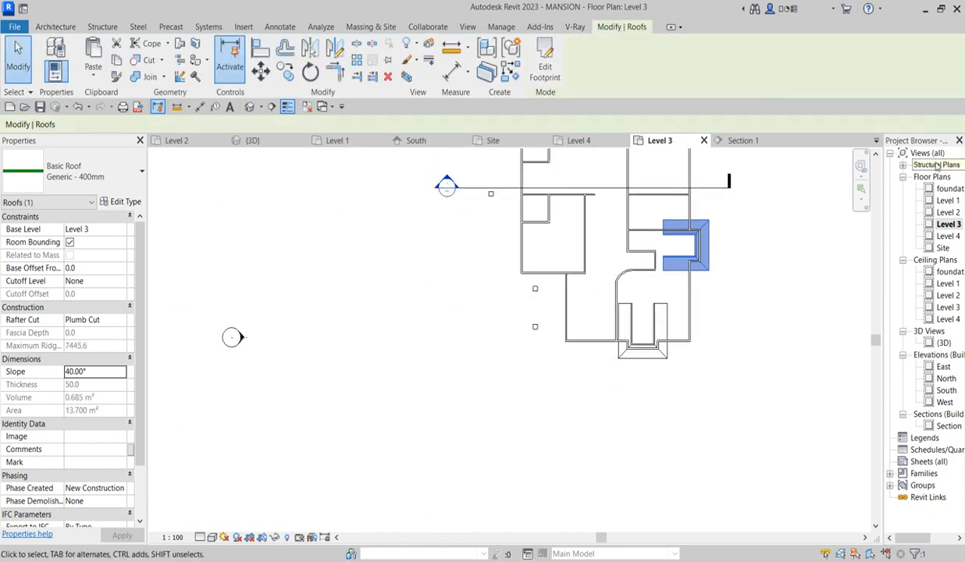
pyautogui.scroll(1, 534, 287)
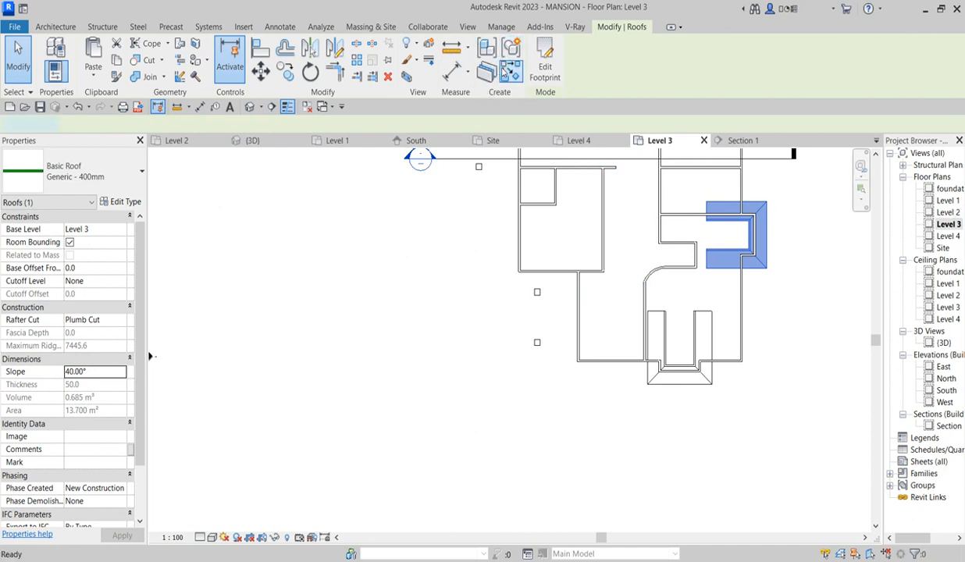
pyautogui.click(545, 59)
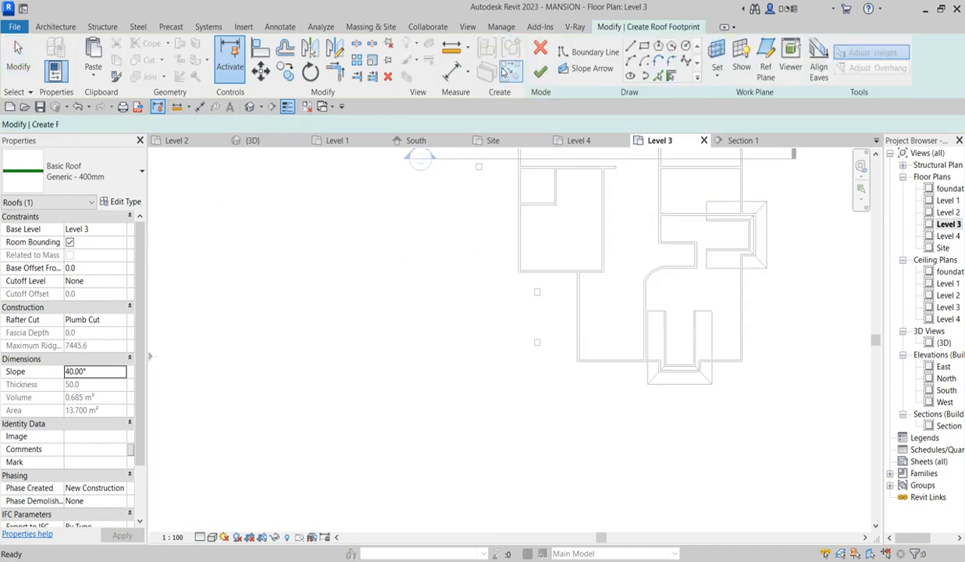
pyautogui.doubleClick(945, 212)
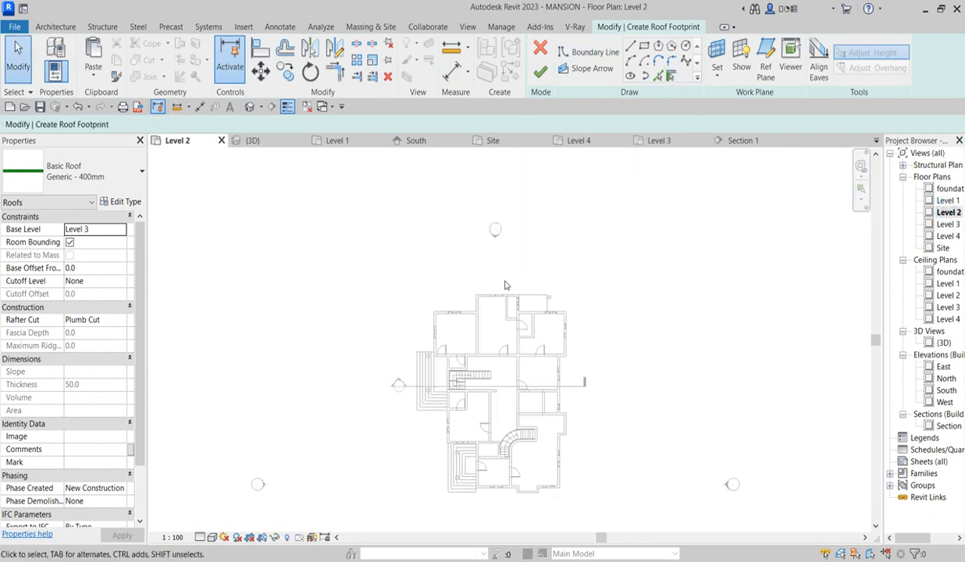
pyautogui.scroll(8, 471, 386)
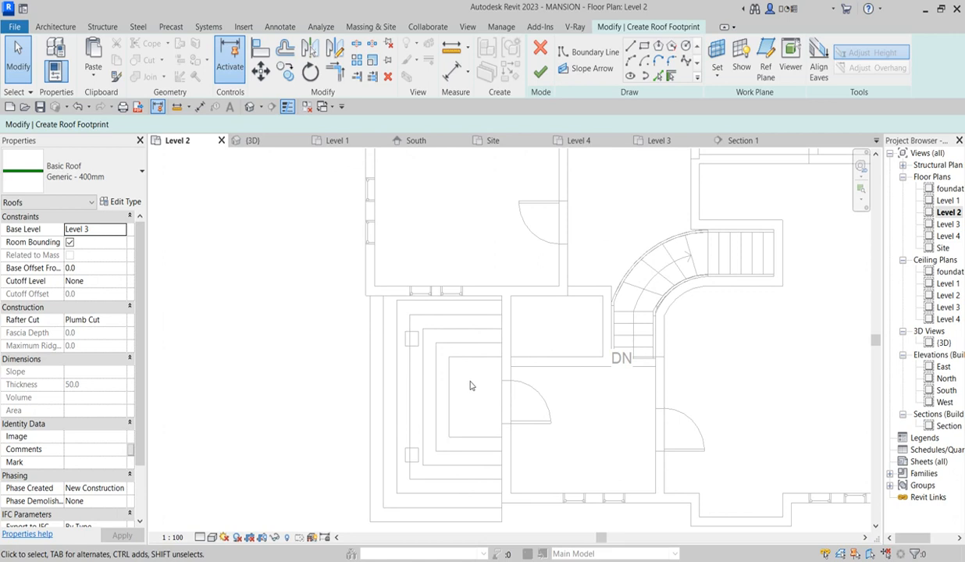
# - Pick boundary lines offset 600 mm outward from the porch floor's north, south and west edges, plus one 600 mm inside the adjoining wall
pyautogui.click(657, 77)
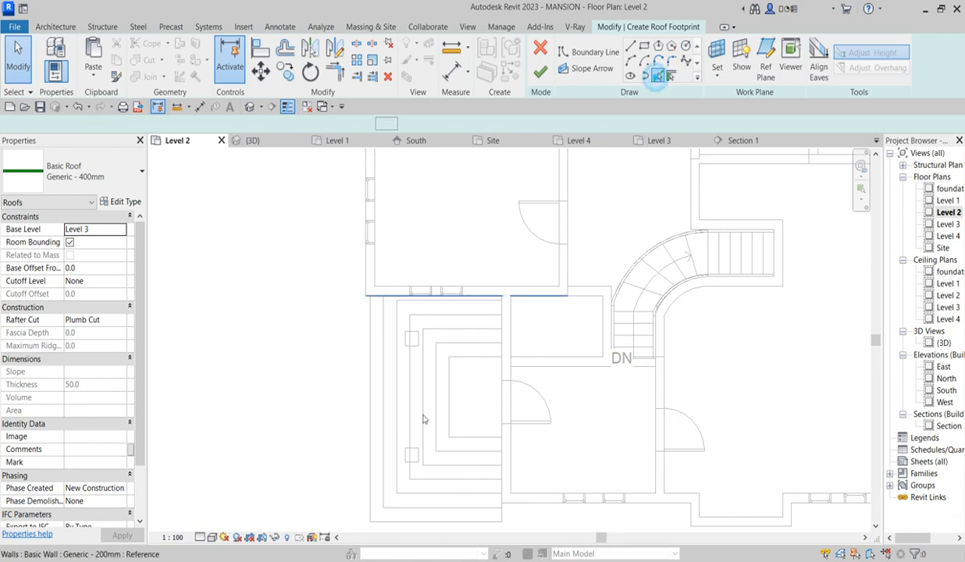
pyautogui.scroll(3, 418, 338)
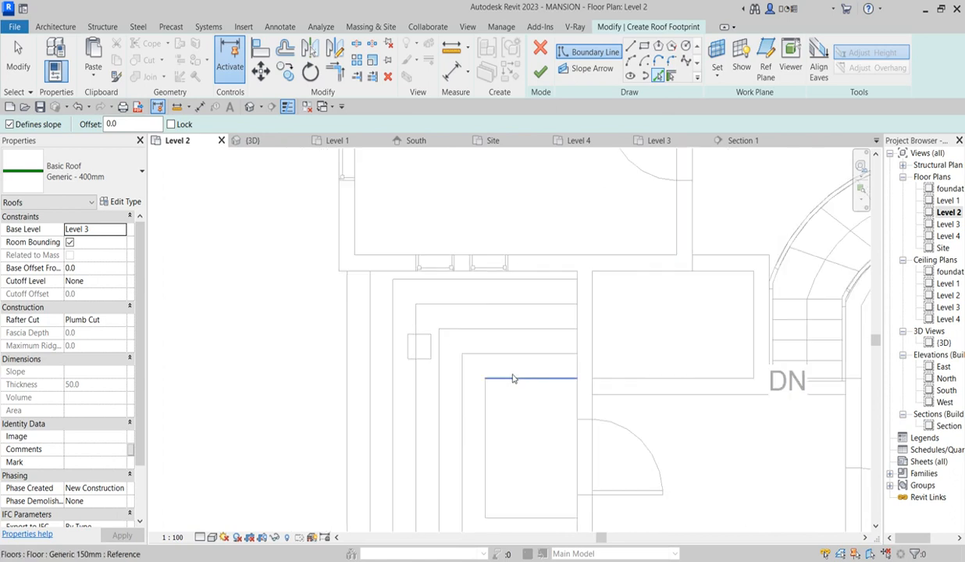
pyautogui.click(123, 124)
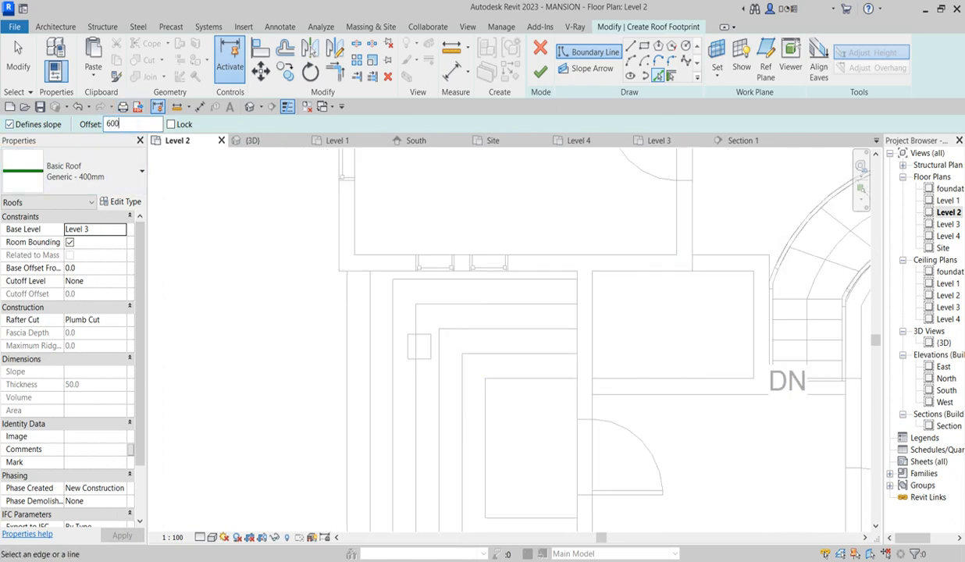
pyautogui.write('600')
pyautogui.press('Return')
pyautogui.scroll(-3, 508, 307)
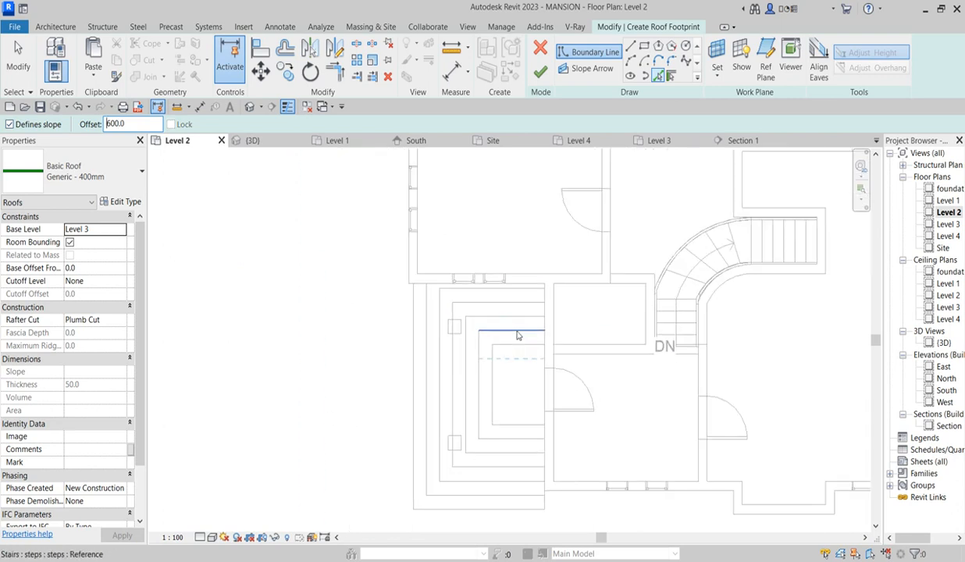
pyautogui.click(520, 344)
pyautogui.scroll(2, 519, 359)
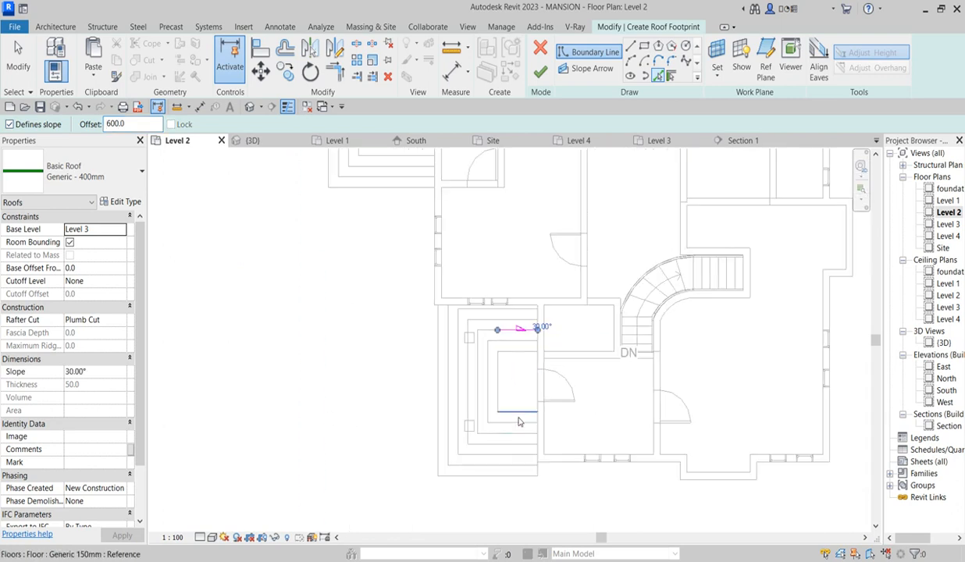
pyautogui.click(519, 412)
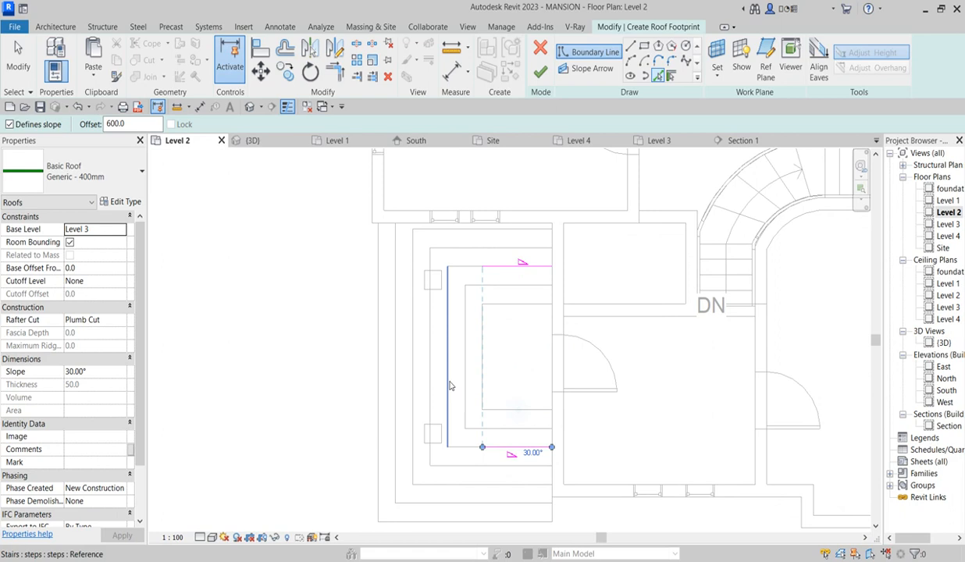
pyautogui.click(478, 376)
pyautogui.scroll(-1, 390, 437)
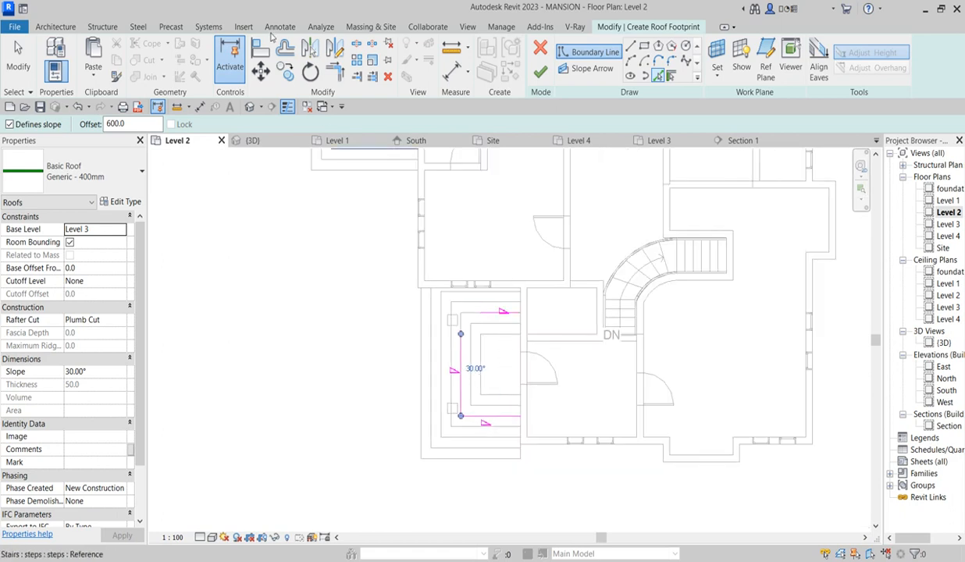
pyautogui.click(531, 346)
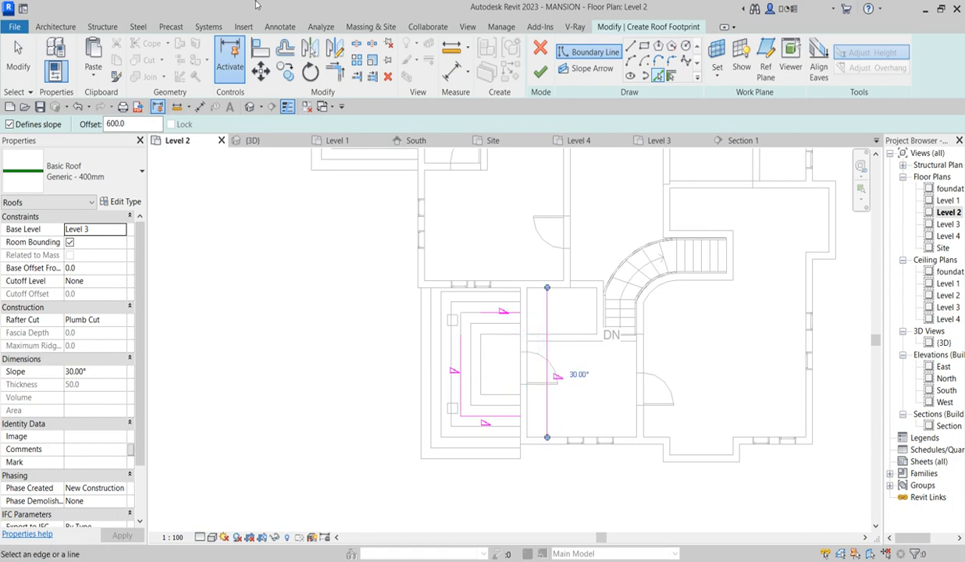
# - Trim the porch roof's boundary lines at their corners into one closed rectangular footprint
pyautogui.click(334, 71)
pyautogui.click(472, 311)
pyautogui.click(462, 347)
pyautogui.click(461, 382)
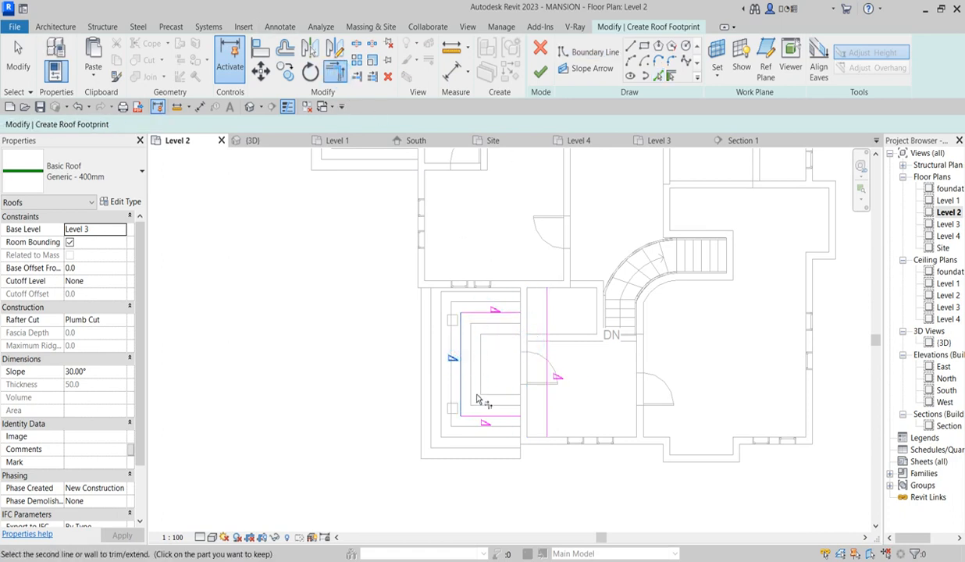
pyautogui.click(491, 418)
pyautogui.click(499, 417)
pyautogui.click(547, 390)
pyautogui.click(546, 368)
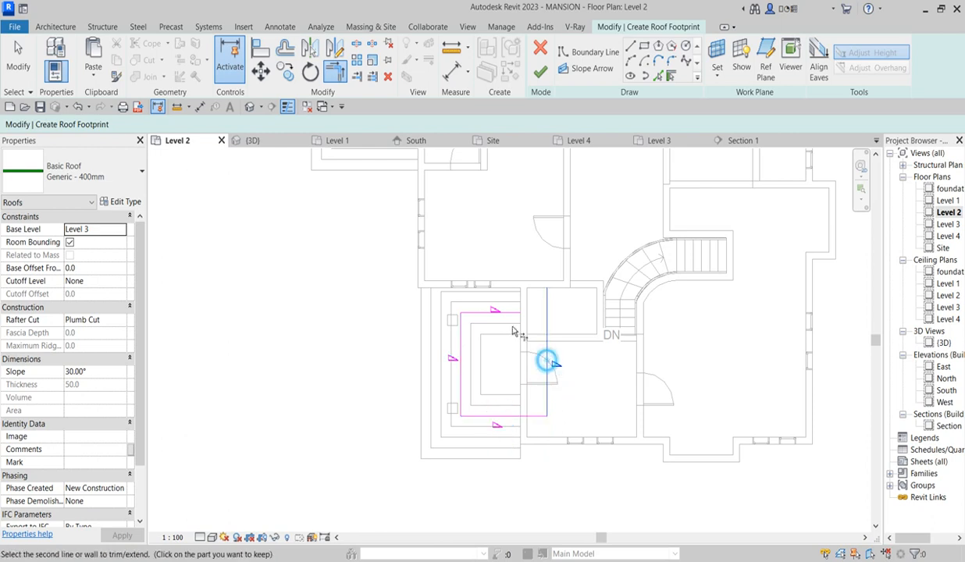
pyautogui.click(506, 311)
pyautogui.press('Escape')
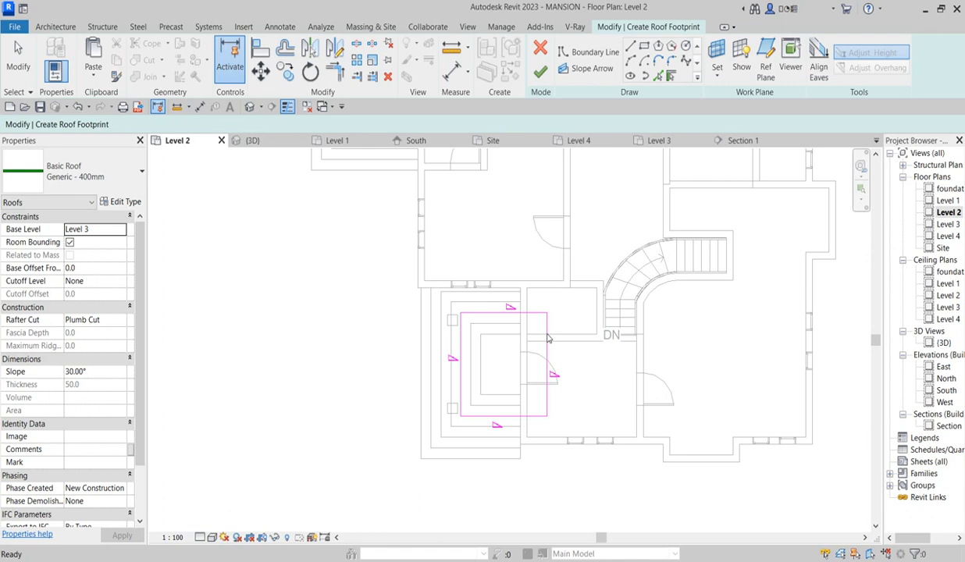
# - Shift the footprint's east edge to about 1500 mm inside the adjoining wall and make that edge non-sloping
pyautogui.click(550, 335)
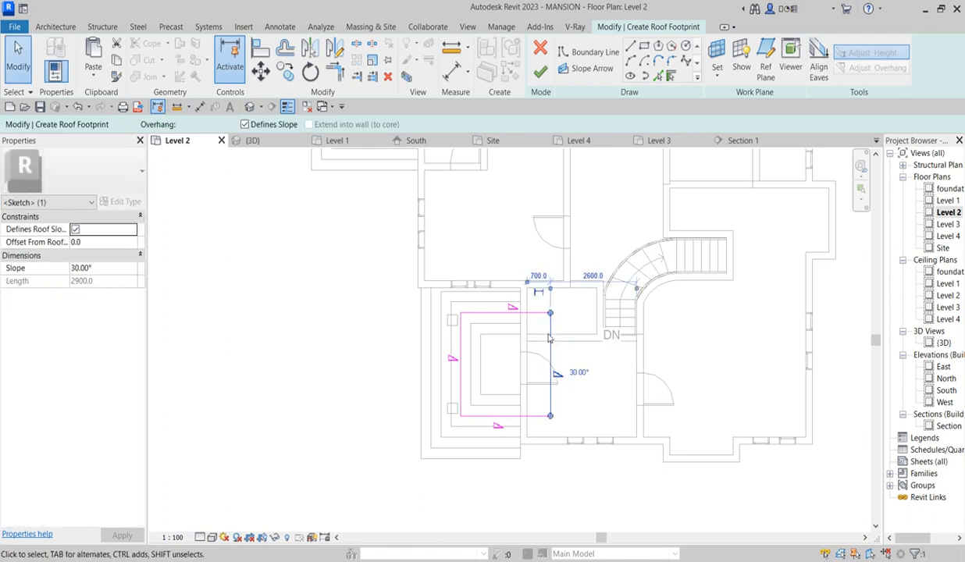
pyautogui.moveTo(550, 336); pyautogui.dragTo(577, 336)
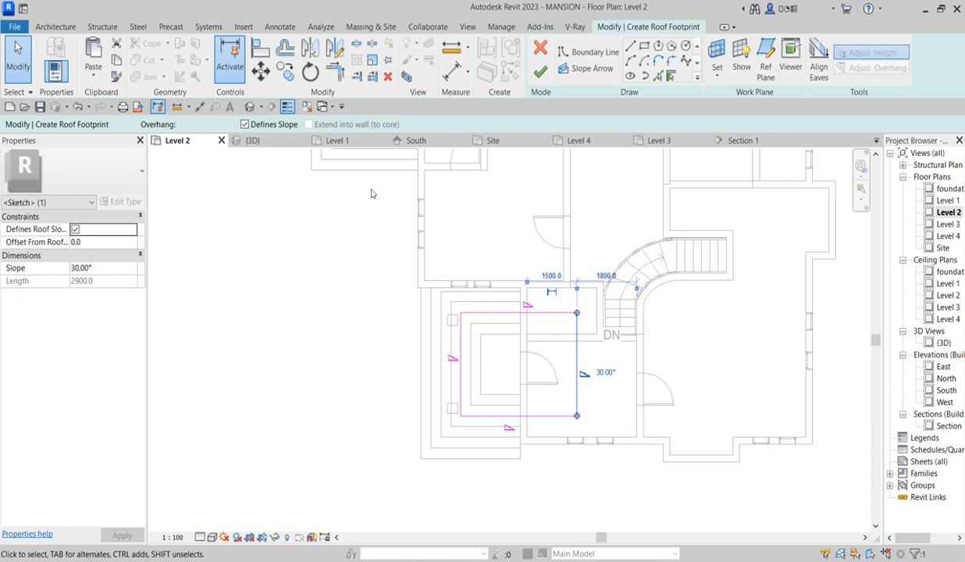
pyautogui.click(245, 125)
pyautogui.click(531, 480)
# - Set the slope of the porch footprint's north, west and south edges to 40°
pyautogui.moveTo(505, 467)
pyautogui.mouseDown()
pyautogui.moveTo(399, 335)
pyautogui.moveTo(369, 277)
pyautogui.mouseUp()
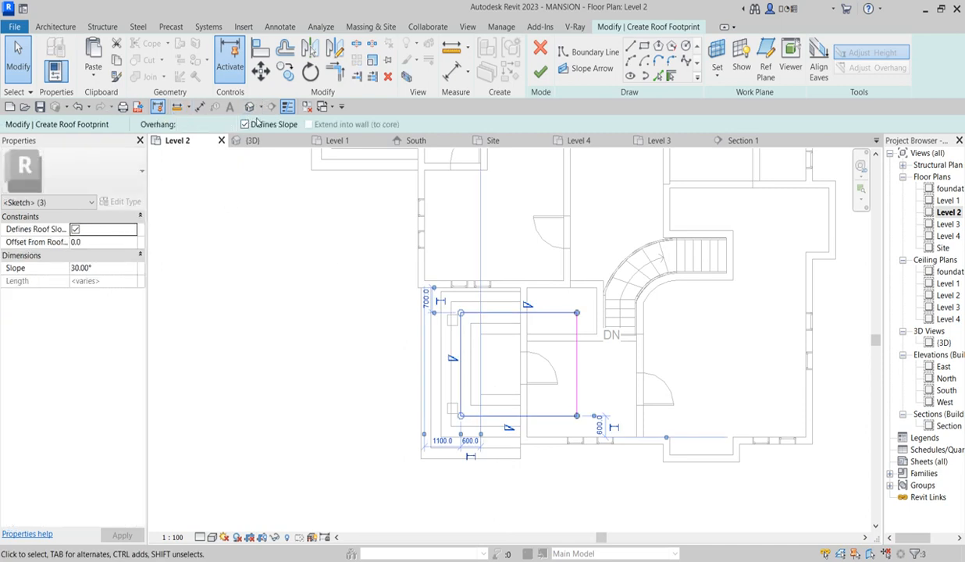
pyautogui.click(112, 271)
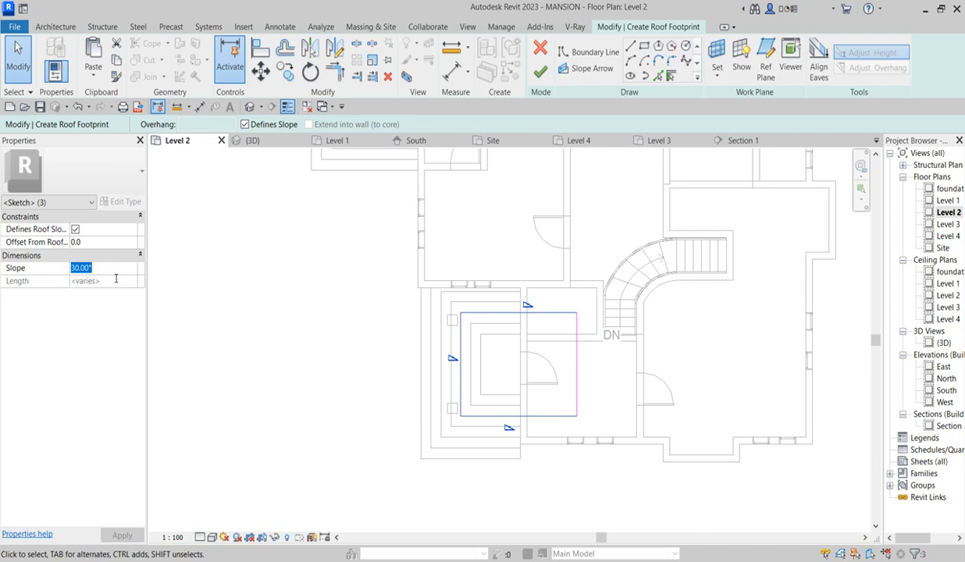
pyautogui.write('40')
pyautogui.press('Return')
pyautogui.click(513, 231)
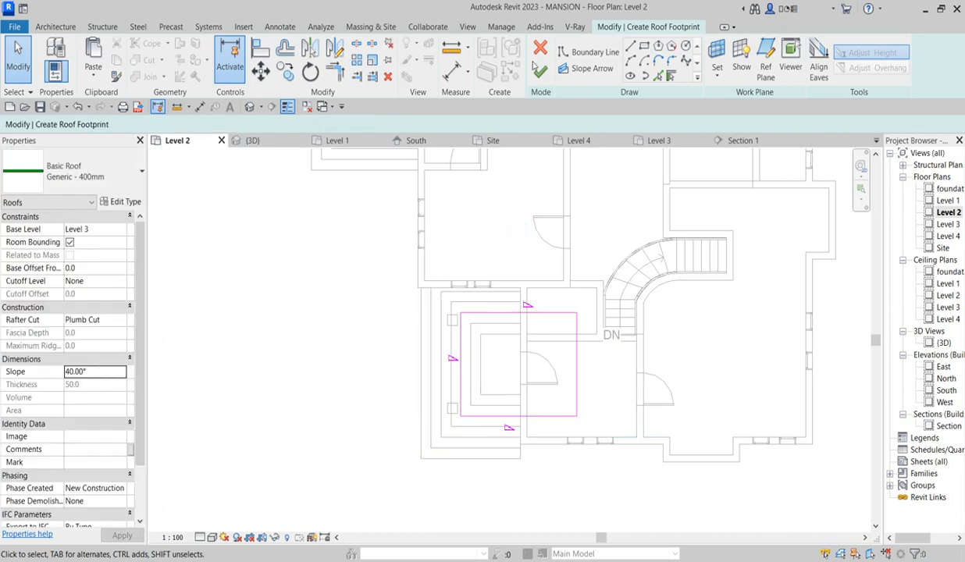
# - Finish the porch roof's footprint without attaching the highlighted walls to the roof
pyautogui.click(539, 71)
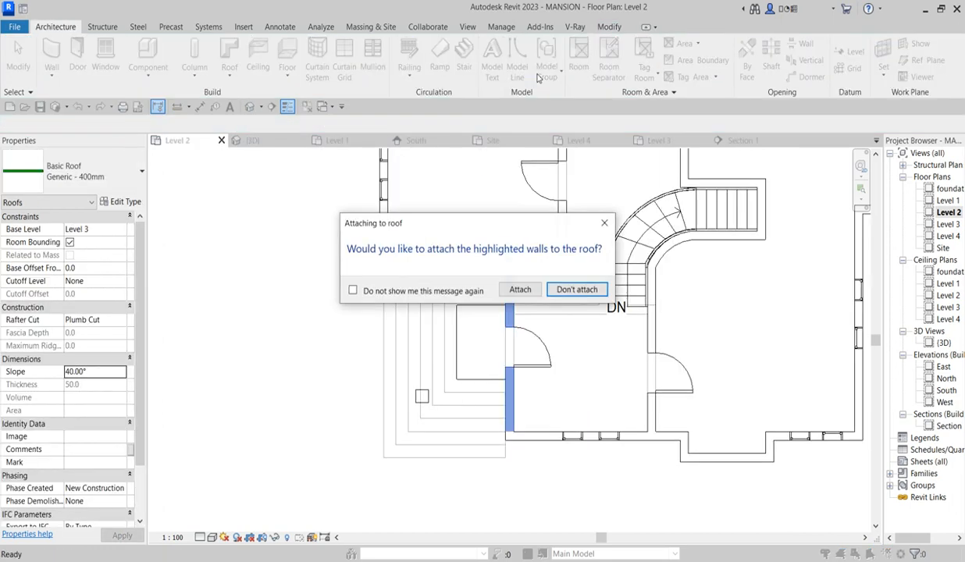
pyautogui.click(576, 290)
pyautogui.scroll(-1, 592, 452)
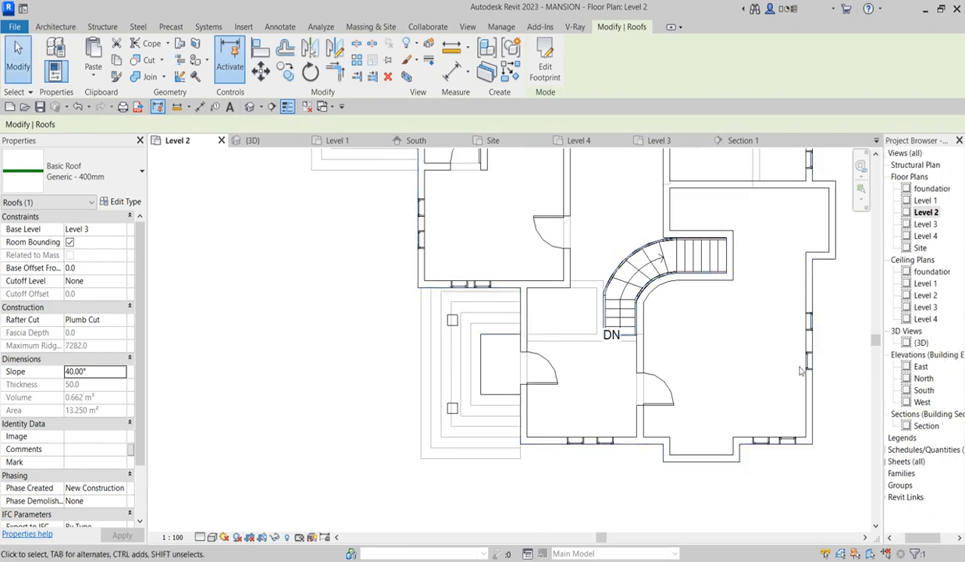
pyautogui.scroll(1, 828, 367)
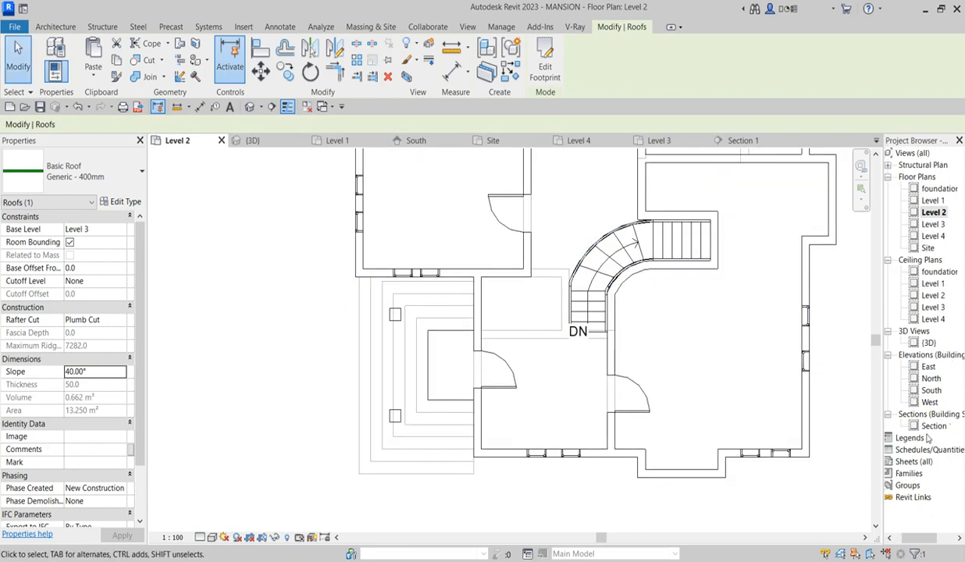
# - In the South elevation, move the three small roofs together vertically up by 1800 mm
pyautogui.doubleClick(931, 391)
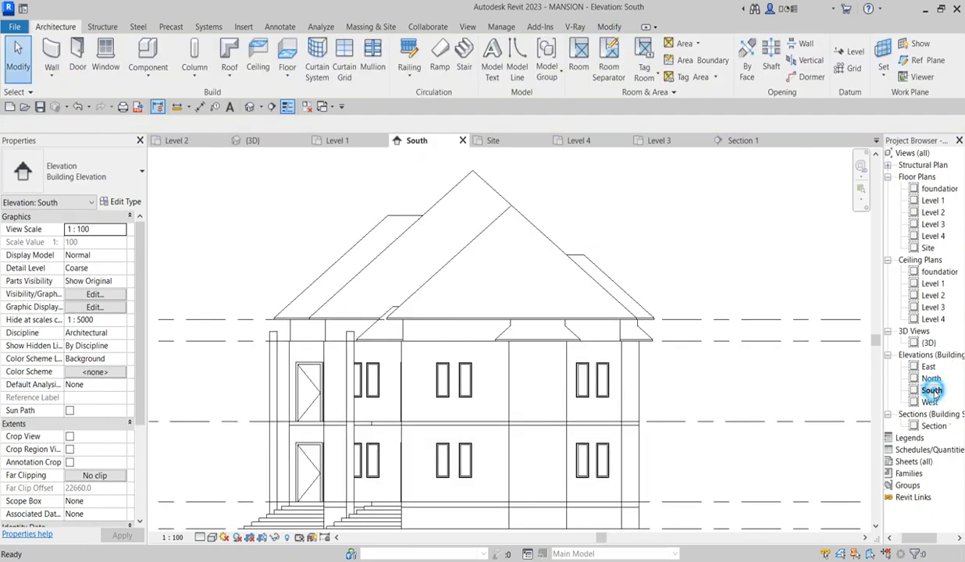
pyautogui.click(648, 341)
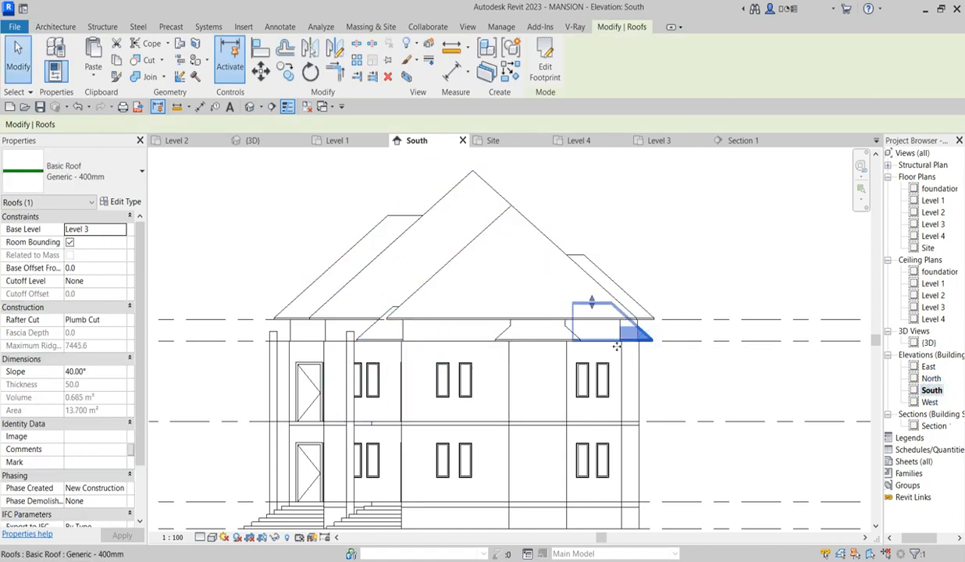
pyautogui.keyDown('ctrl'); pyautogui.click(535, 337); pyautogui.keyUp('ctrl')
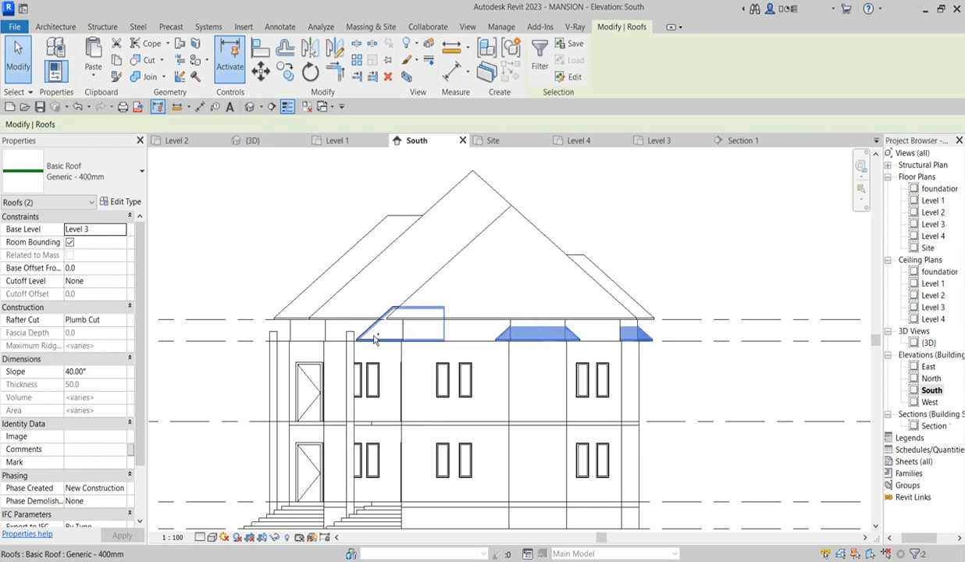
pyautogui.keyDown('ctrl'); pyautogui.click(374, 340); pyautogui.keyUp('ctrl')
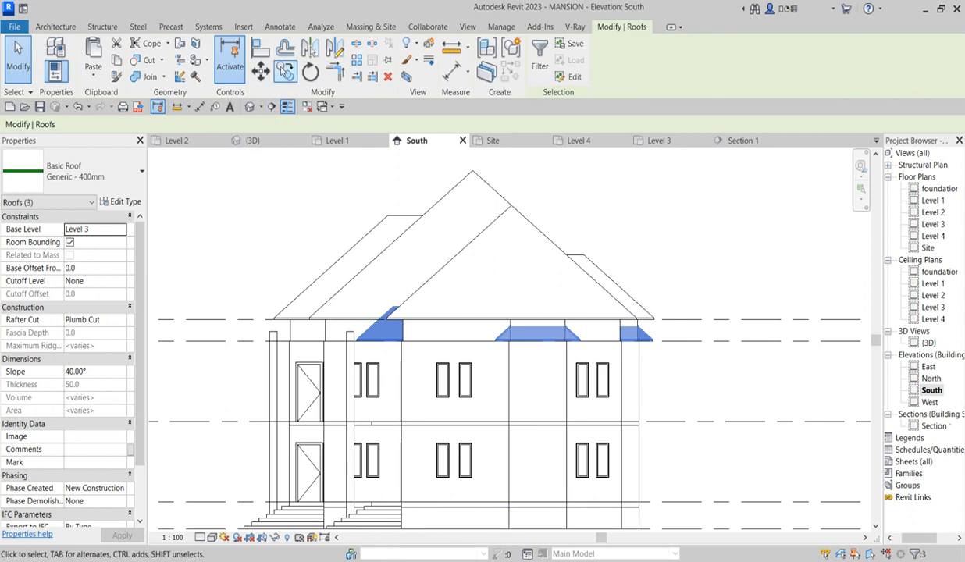
pyautogui.click(261, 70)
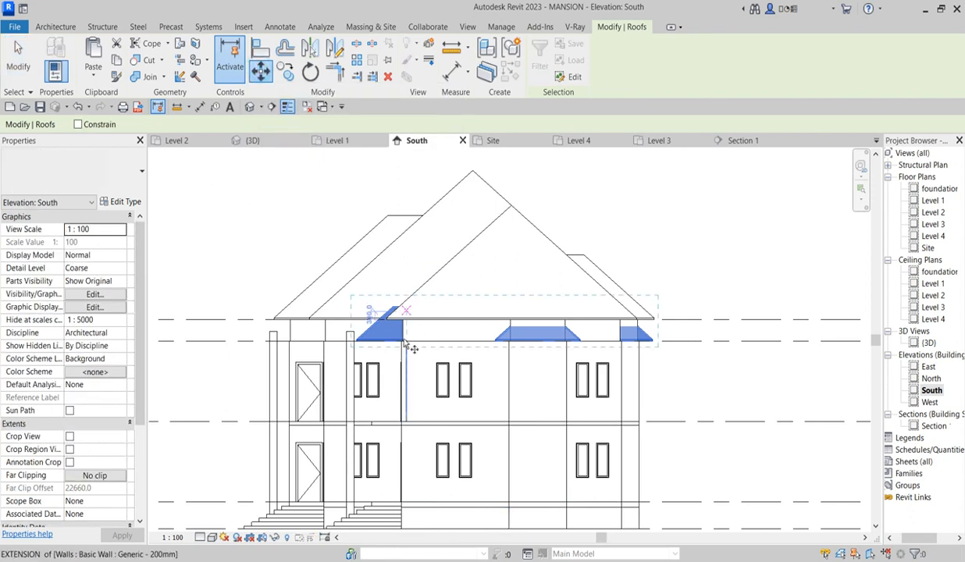
pyautogui.click(401, 342)
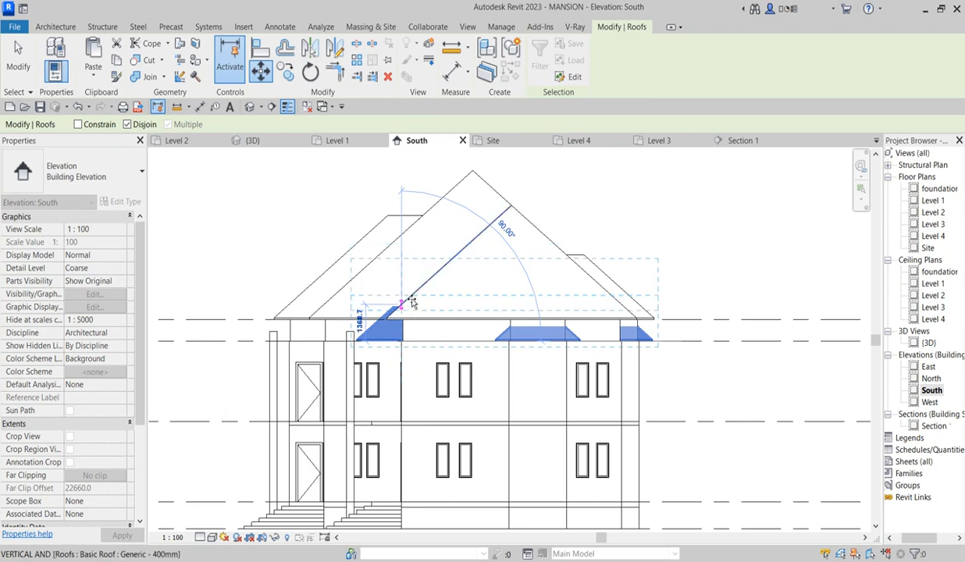
pyautogui.write('180')
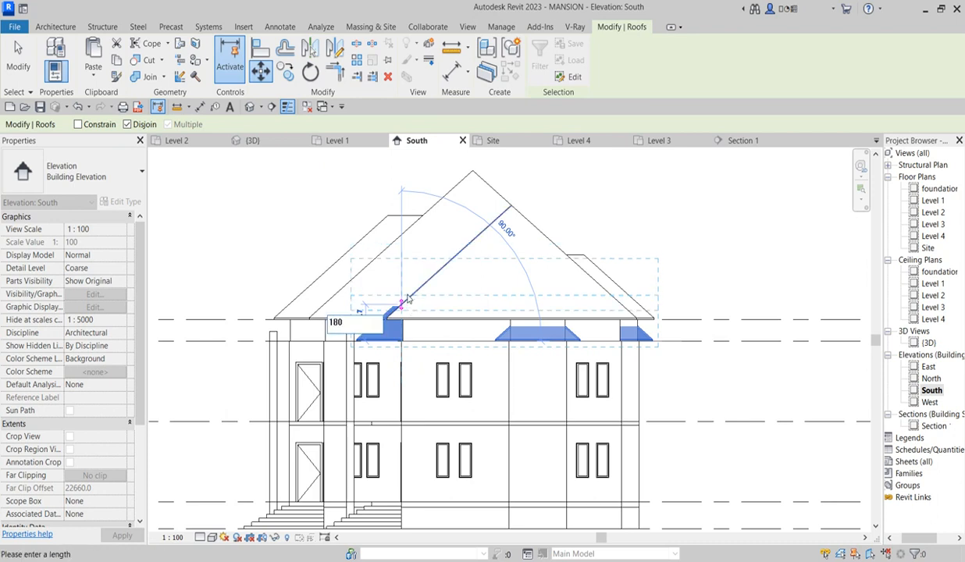
pyautogui.write('0')
pyautogui.press('Return')
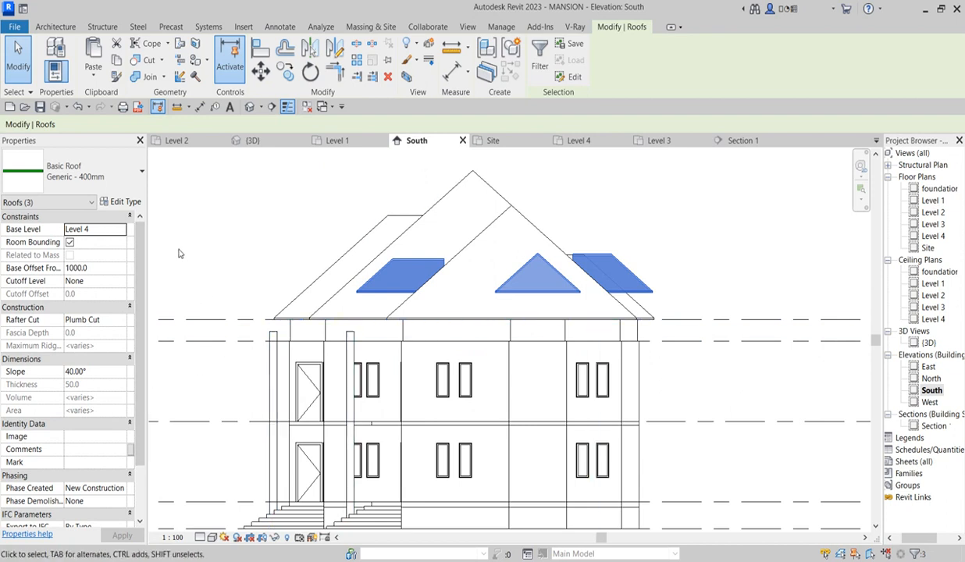
# - Move the same three small roofs vertically down by 250 mm
pyautogui.click(259, 70)
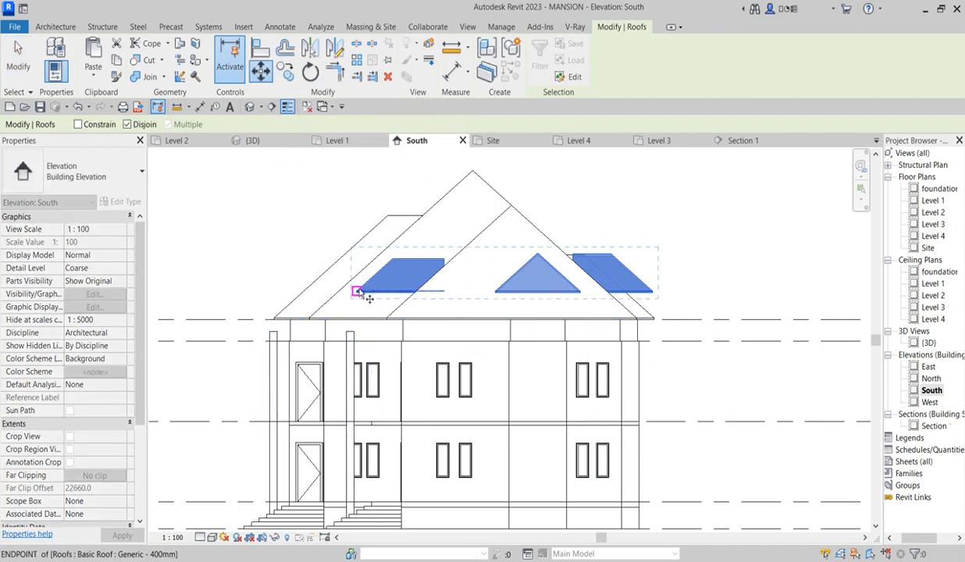
pyautogui.click(357, 291)
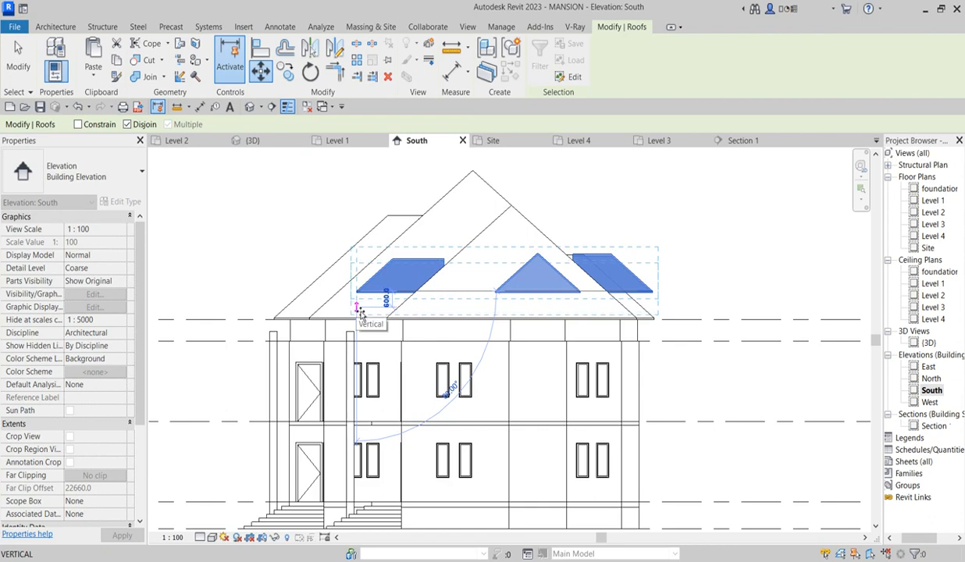
pyautogui.write('2')
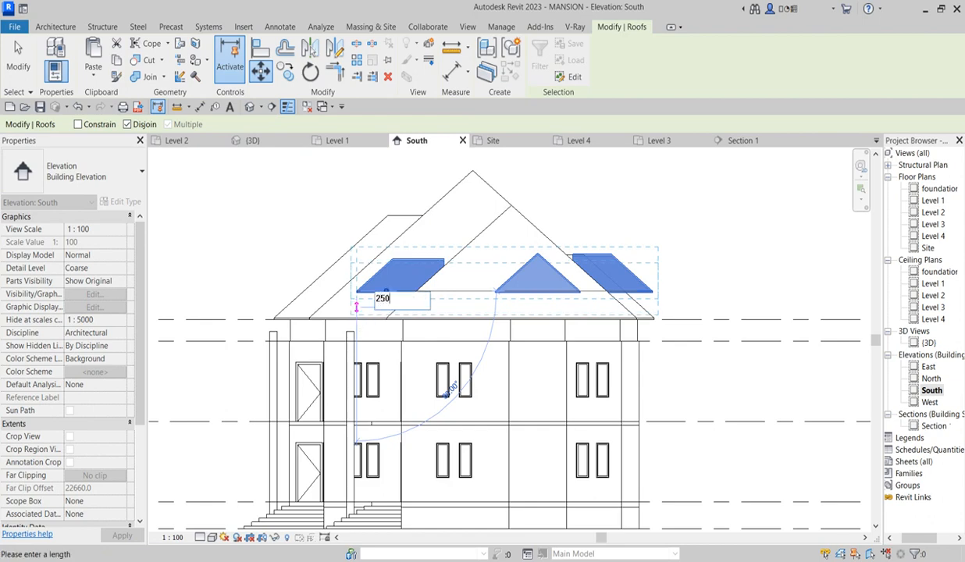
pyautogui.write('50')
pyautogui.press('Return')
pyautogui.press('Escape')
# - Extend the top of the south bay's Level 3 front wall up to the underside of its small gable roof
pyautogui.scroll(-2, 683, 311)
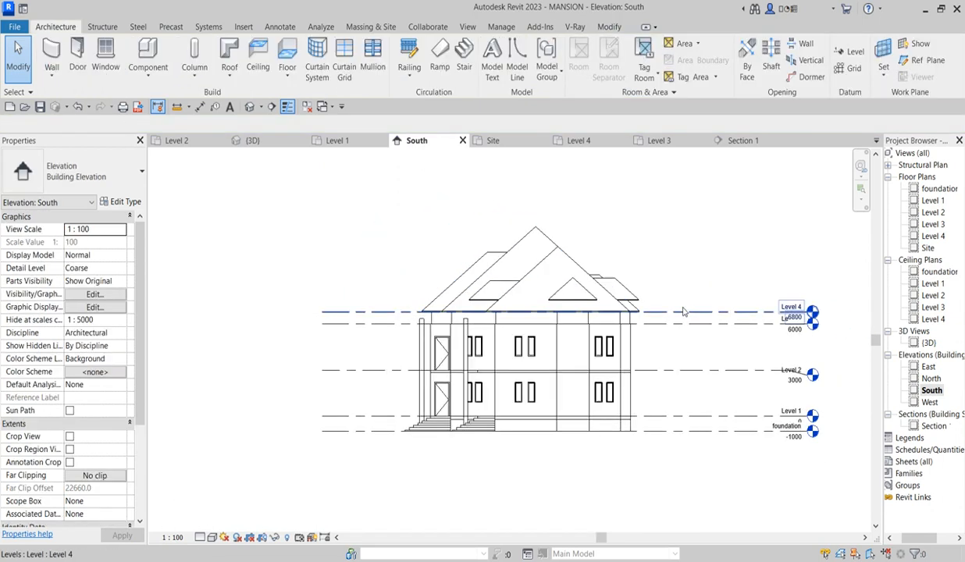
pyautogui.scroll(3, 683, 311)
pyautogui.scroll(-4, 651, 267)
pyautogui.scroll(1, 513, 365)
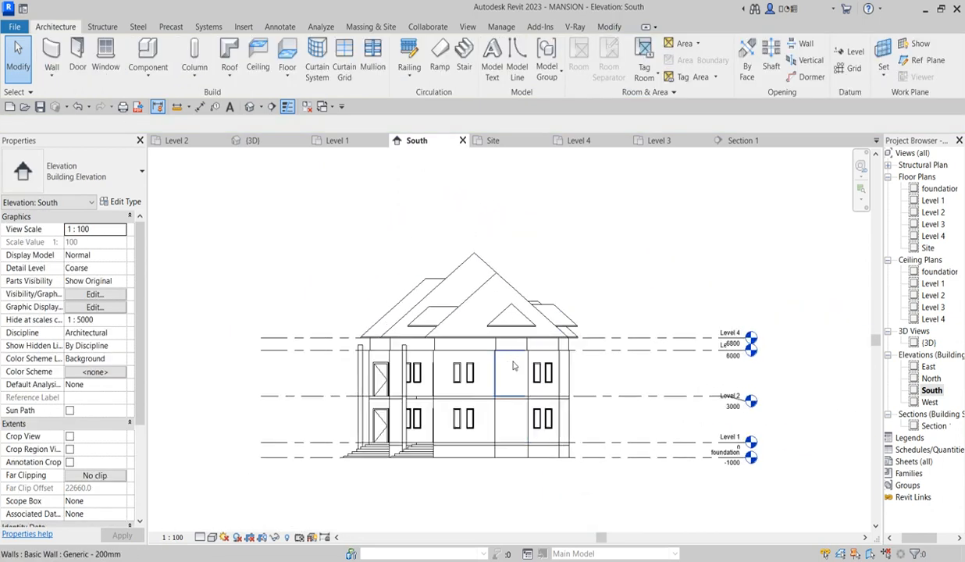
pyautogui.scroll(1, 513, 365)
pyautogui.scroll(2, 534, 348)
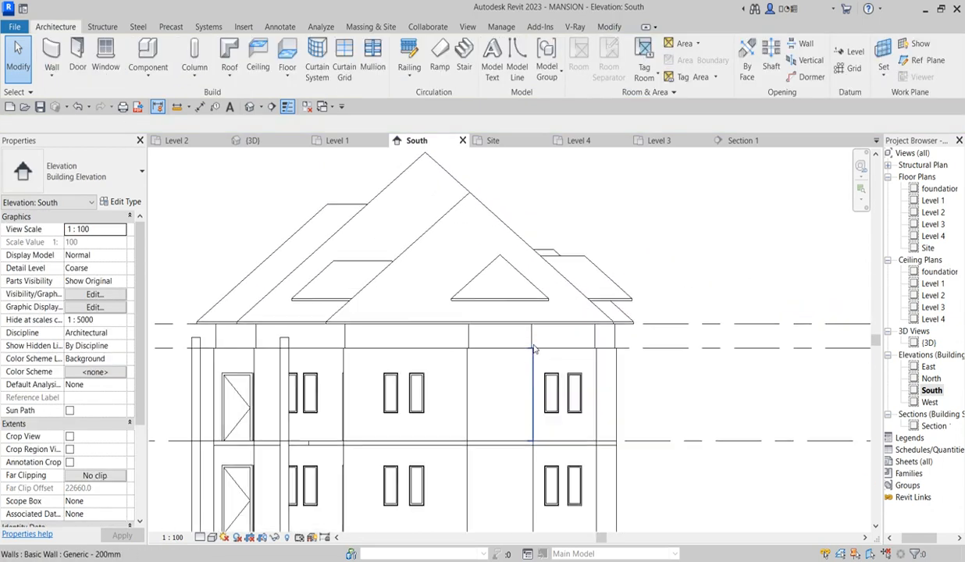
pyautogui.scroll(1, 468, 336)
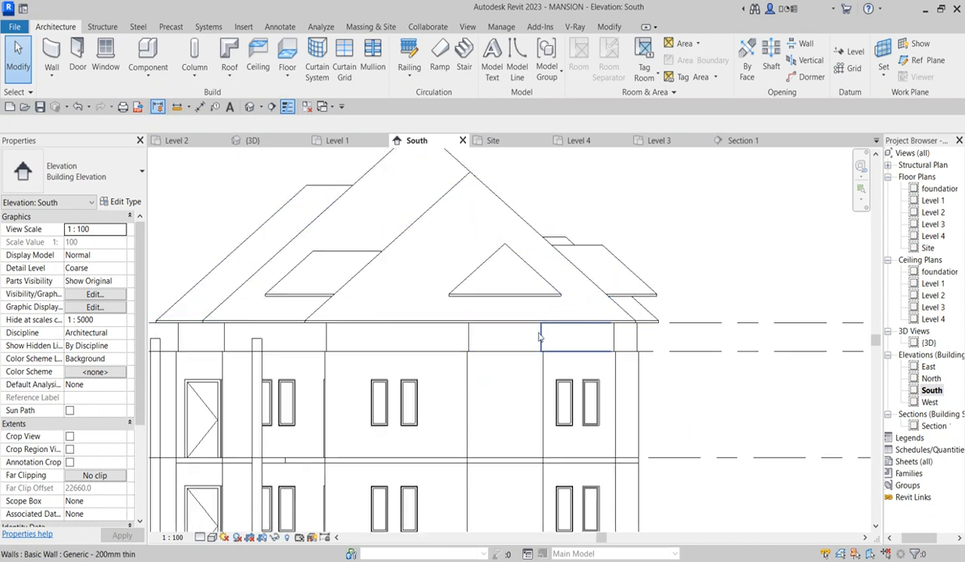
pyautogui.scroll(1, 595, 334)
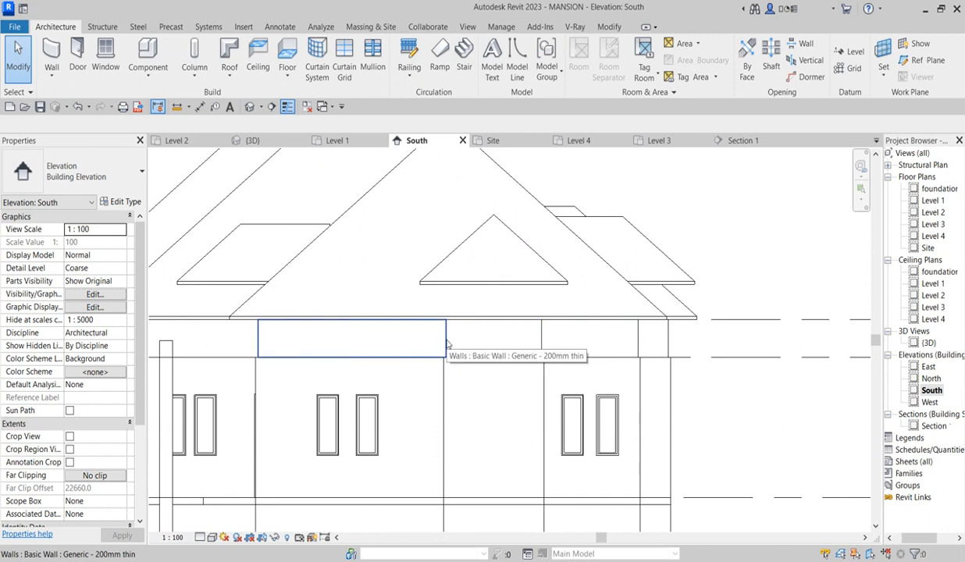
pyautogui.click(549, 353)
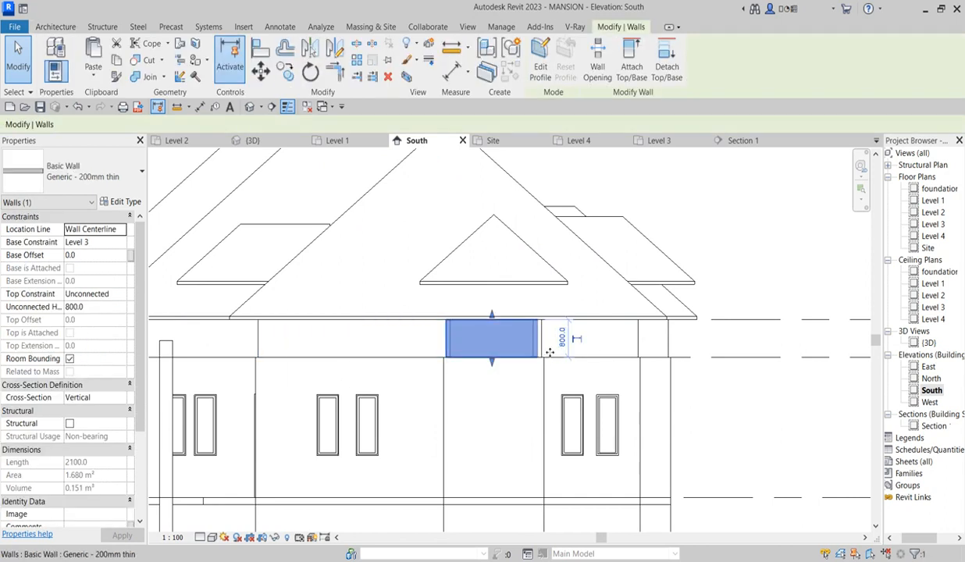
pyautogui.moveTo(491, 315); pyautogui.dragTo(492, 284)
pyautogui.click(768, 263)
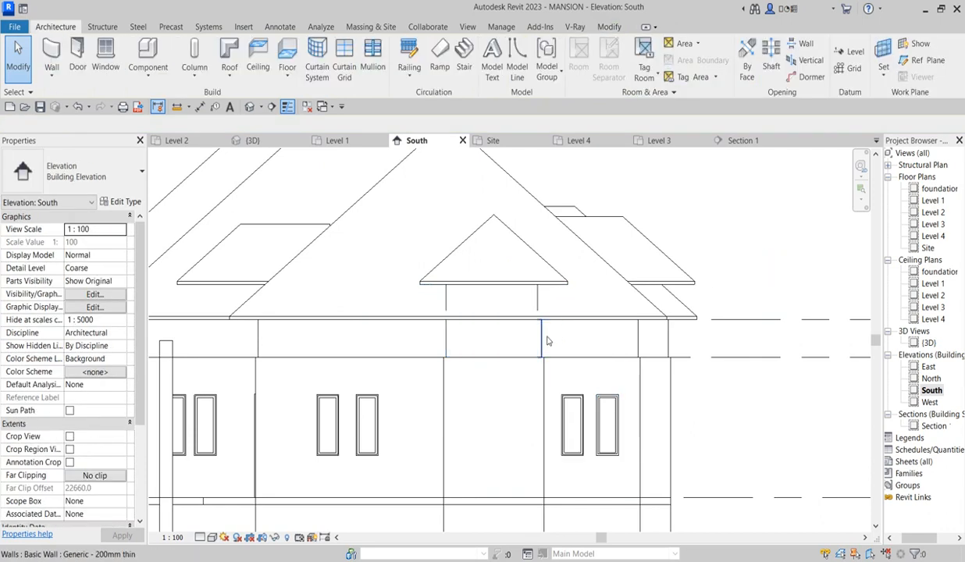
# - Raise the south bay's east side wall to the small roof's eave, giving it a height of 1550 mm
pyautogui.scroll(1, 523, 339)
pyautogui.click(541, 323)
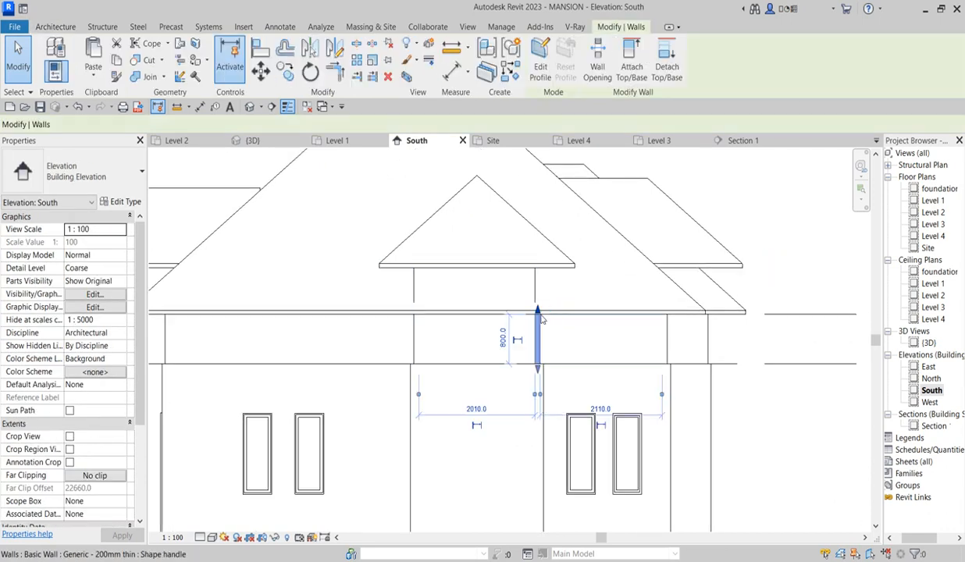
pyautogui.moveTo(537, 306); pyautogui.dragTo(537, 272)
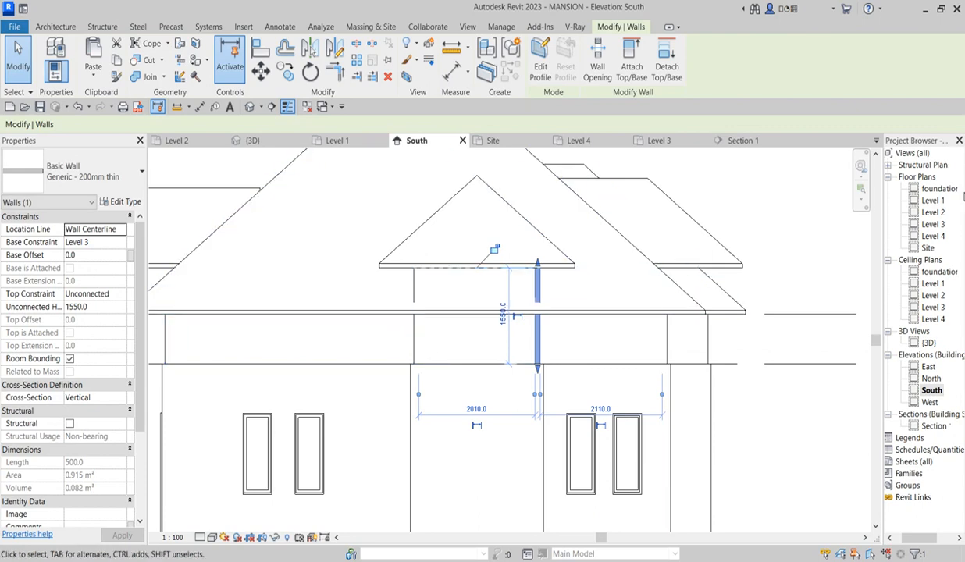
# - In the Level 3 floor plan, select the south bay's short west side wall
pyautogui.doubleClick(935, 212)
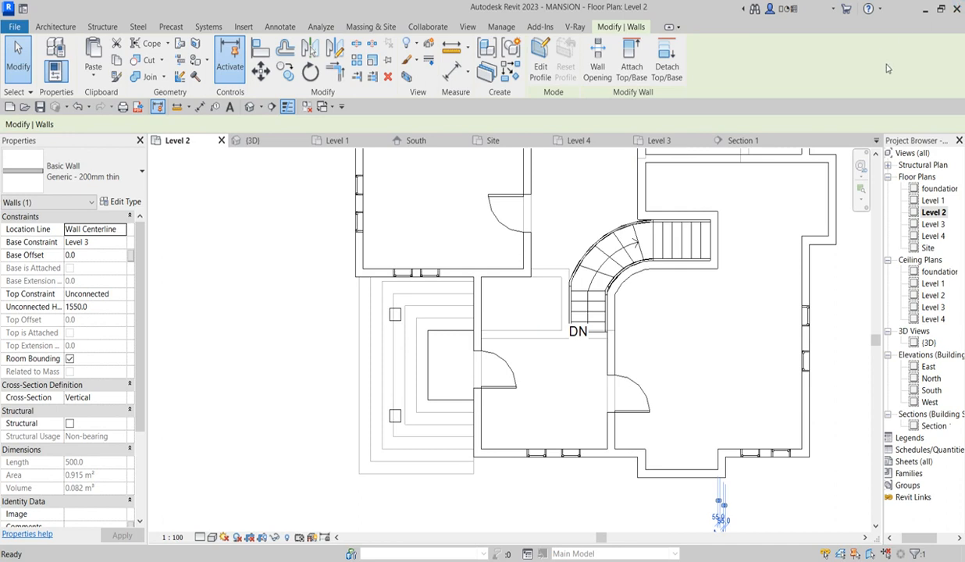
pyautogui.doubleClick(934, 224)
pyautogui.scroll(5, 672, 375)
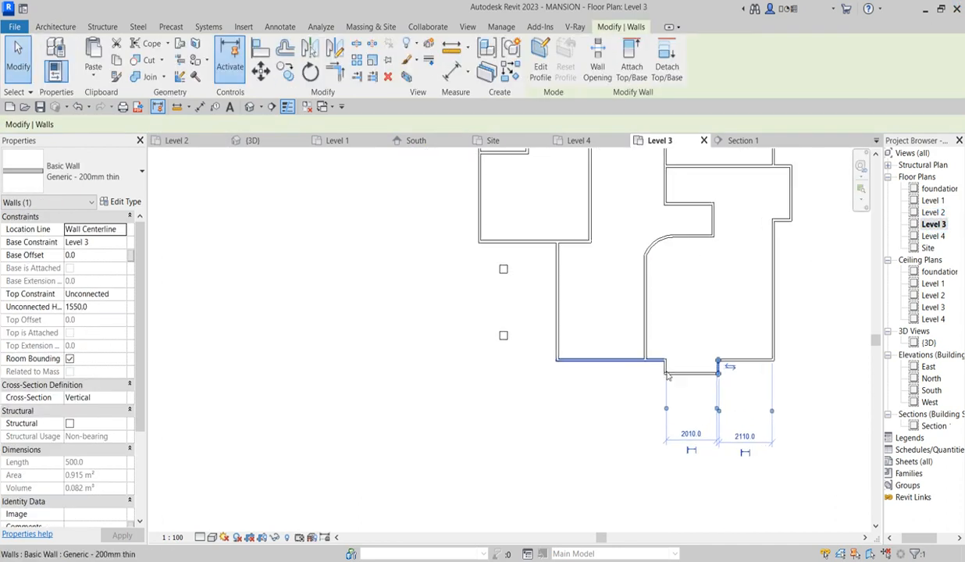
pyautogui.click(660, 367)
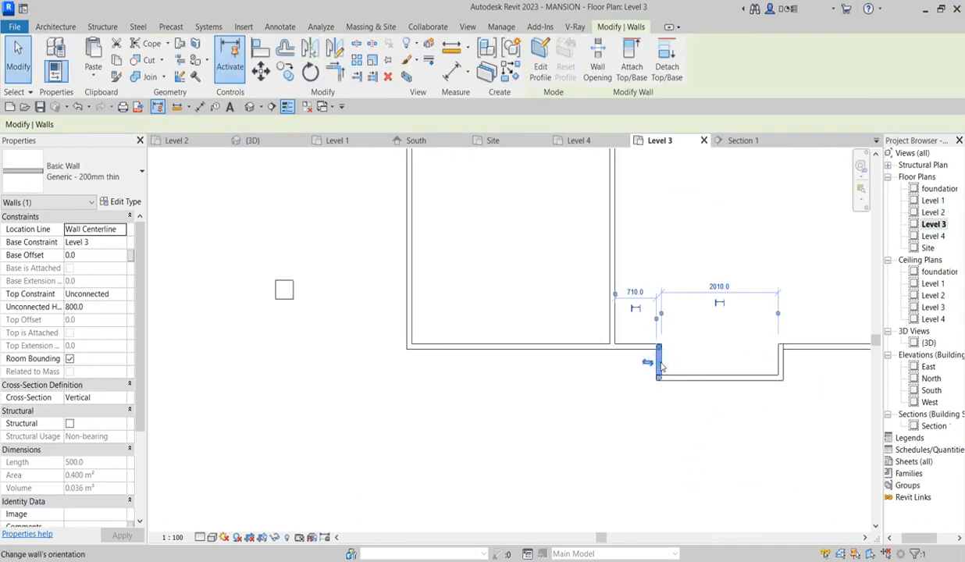
pyautogui.scroll(-3, 651, 366)
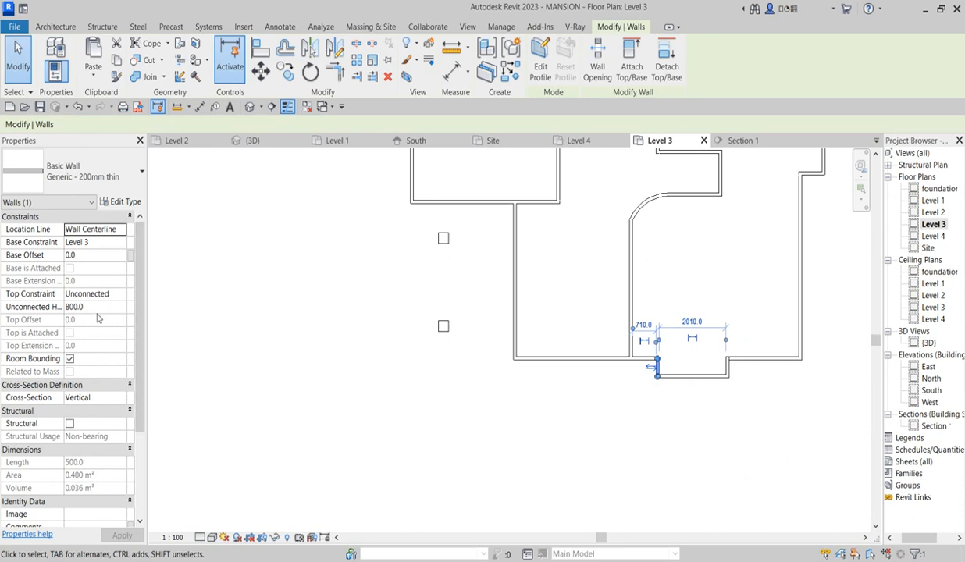
pyautogui.scroll(-3, 537, 363)
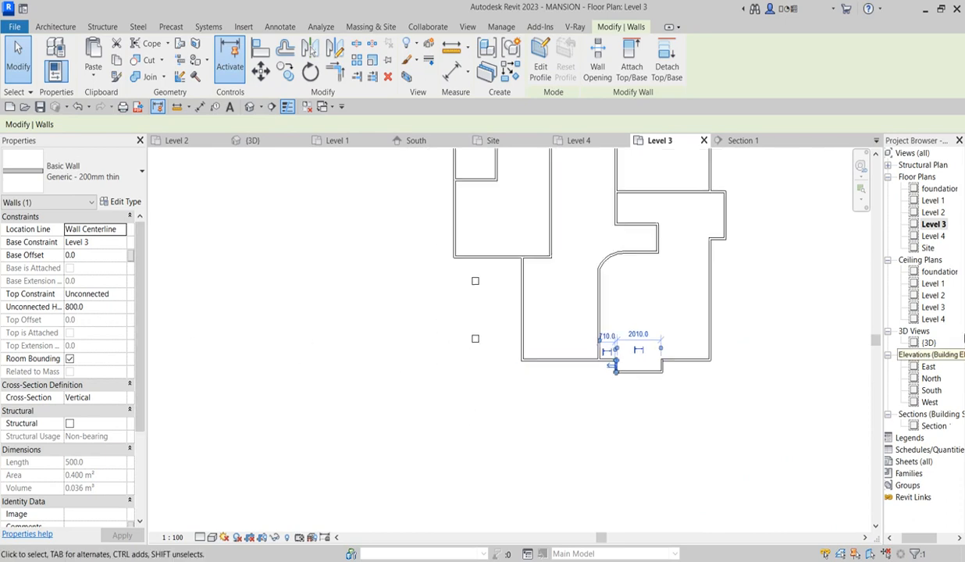
# - In the 3D view, add the east bay's three Level 3 walls to the selection and set the unconnected height of all four walls to 1550
pyautogui.doubleClick(929, 343)
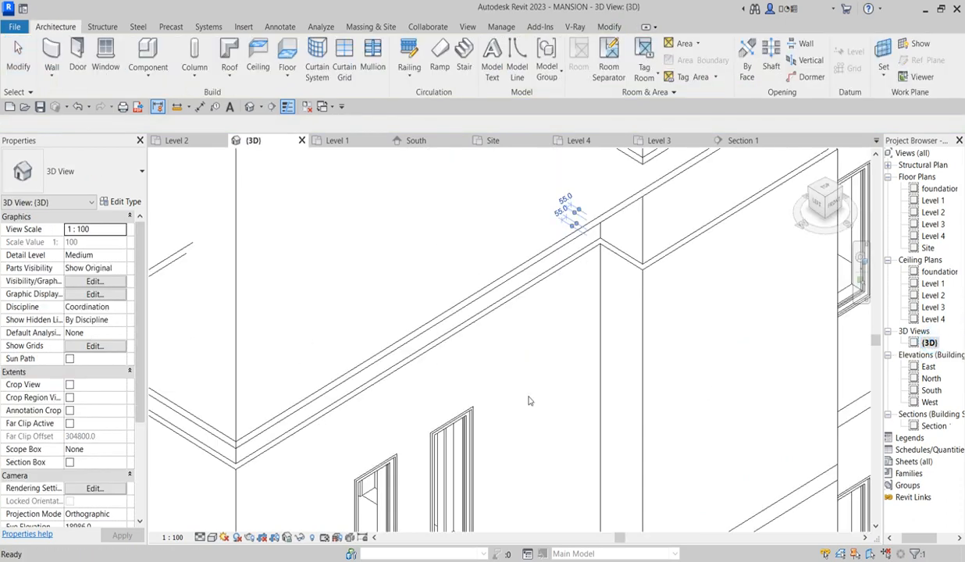
pyautogui.scroll(-3, 623, 334)
pyautogui.keyDown('shift'); pyautogui.moveTo(623, 334); pyautogui.dragTo(806, 240, button='middle'); pyautogui.keyUp('shift')
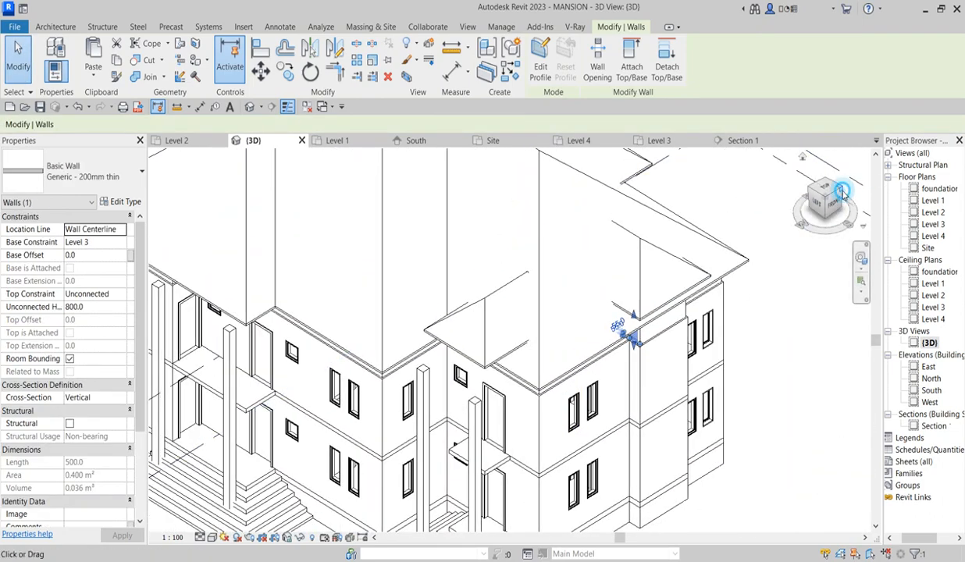
pyautogui.scroll(5, 283, 239)
pyautogui.scroll(-3, 269, 262)
pyautogui.scroll(-3, 296, 314)
pyautogui.scroll(5, 735, 270)
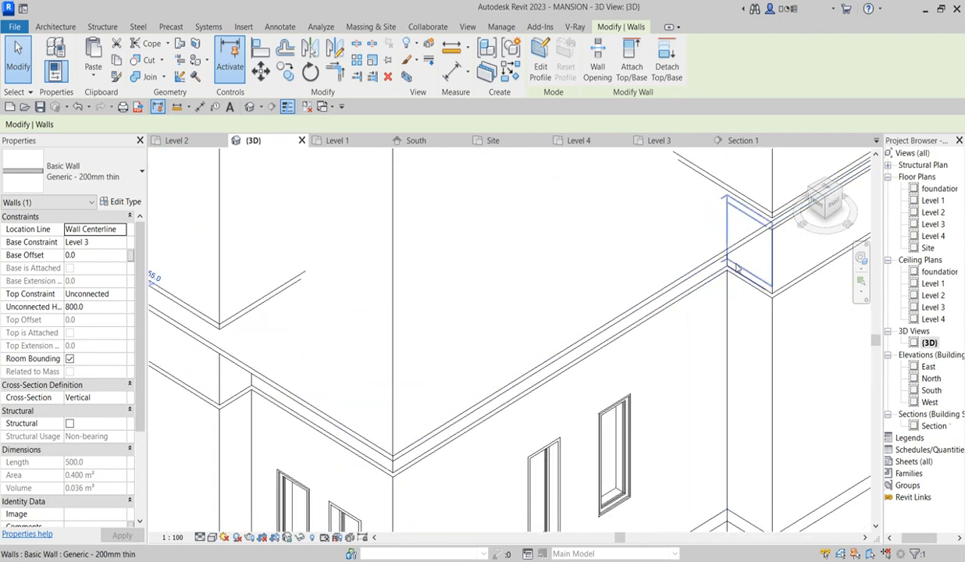
pyautogui.keyDown('ctrl'); pyautogui.click(734, 265); pyautogui.keyUp('ctrl')
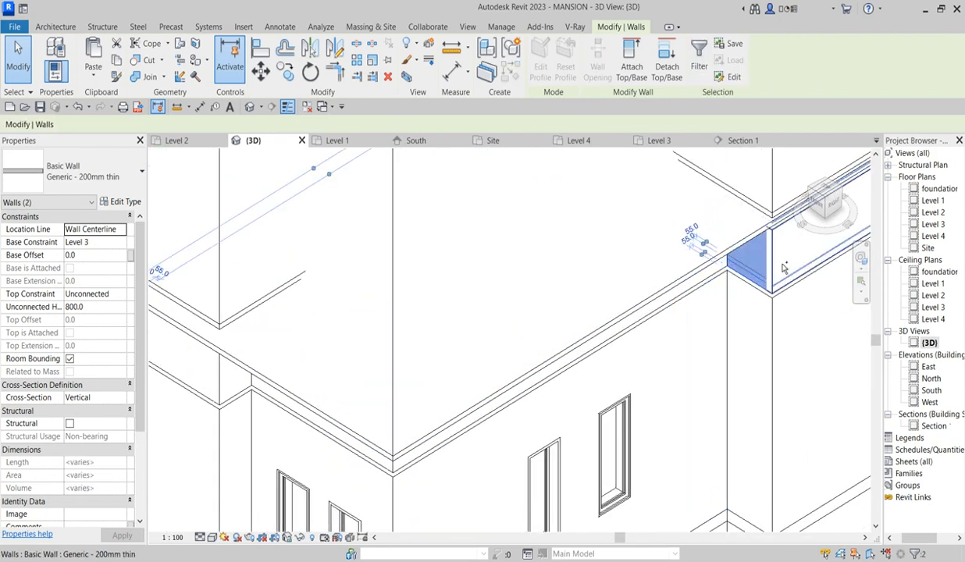
pyautogui.scroll(-3, 551, 368)
pyautogui.keyDown('ctrl'); pyautogui.click(762, 238); pyautogui.keyUp('ctrl')
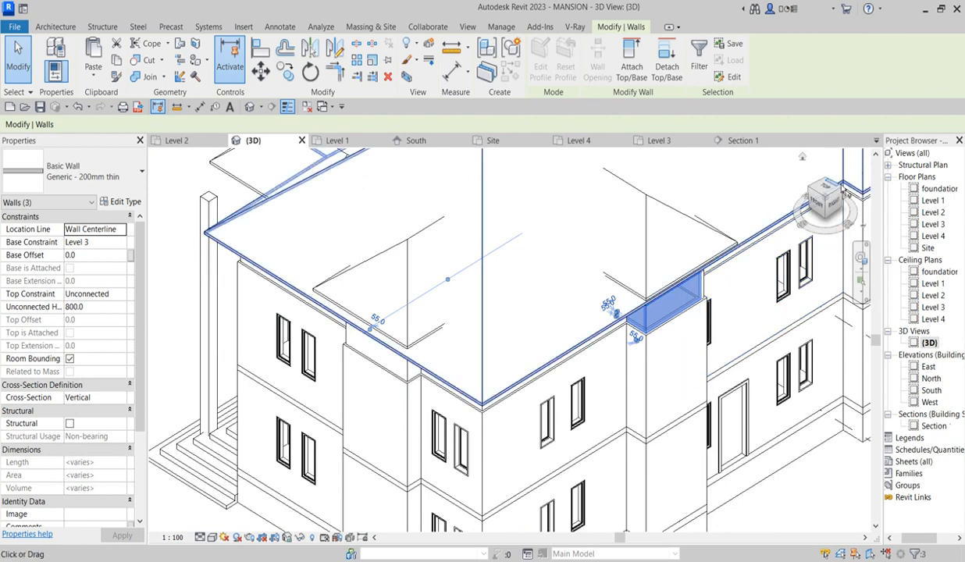
pyautogui.click(844, 191)
pyautogui.moveTo(340, 418); pyautogui.dragTo(491, 443, button='middle')
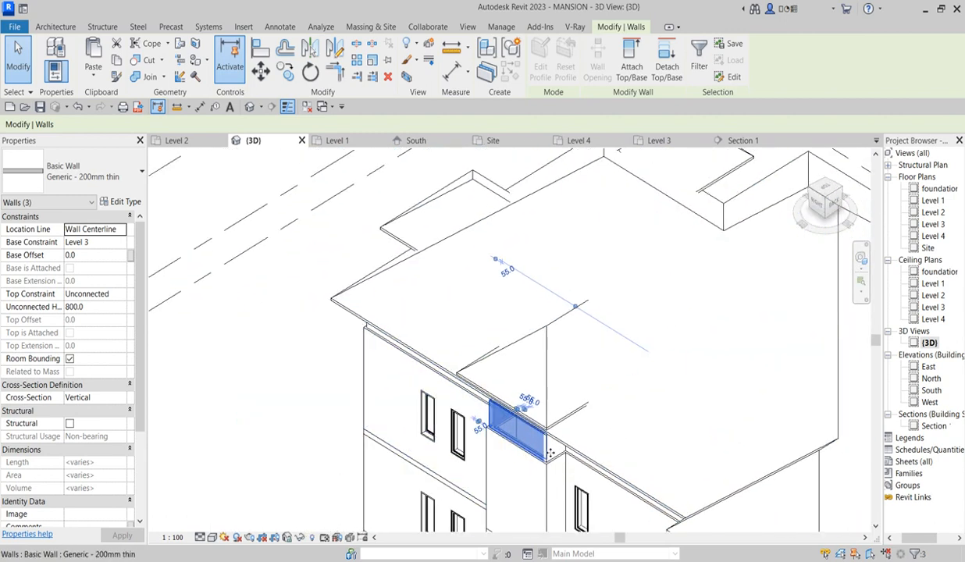
pyautogui.scroll(2, 554, 458)
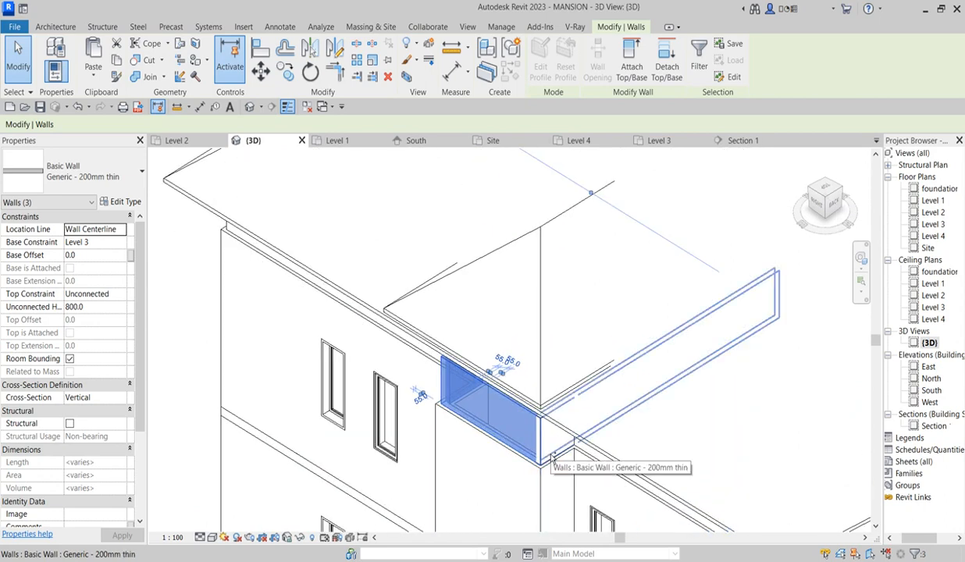
pyautogui.keyDown('ctrl'); pyautogui.click(553, 455); pyautogui.keyUp('ctrl')
pyautogui.scroll(-3, 599, 456)
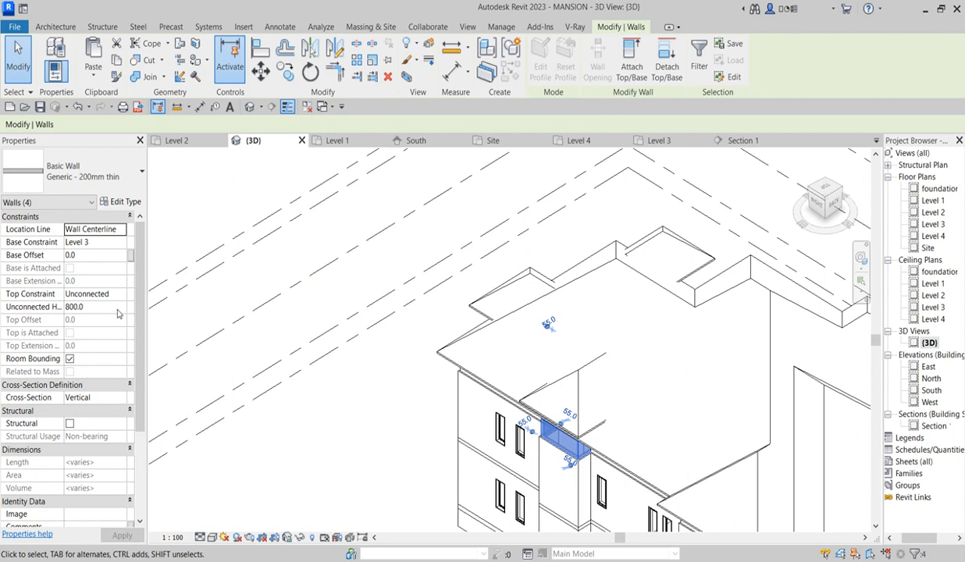
pyautogui.click(118, 312)
pyautogui.write('12')
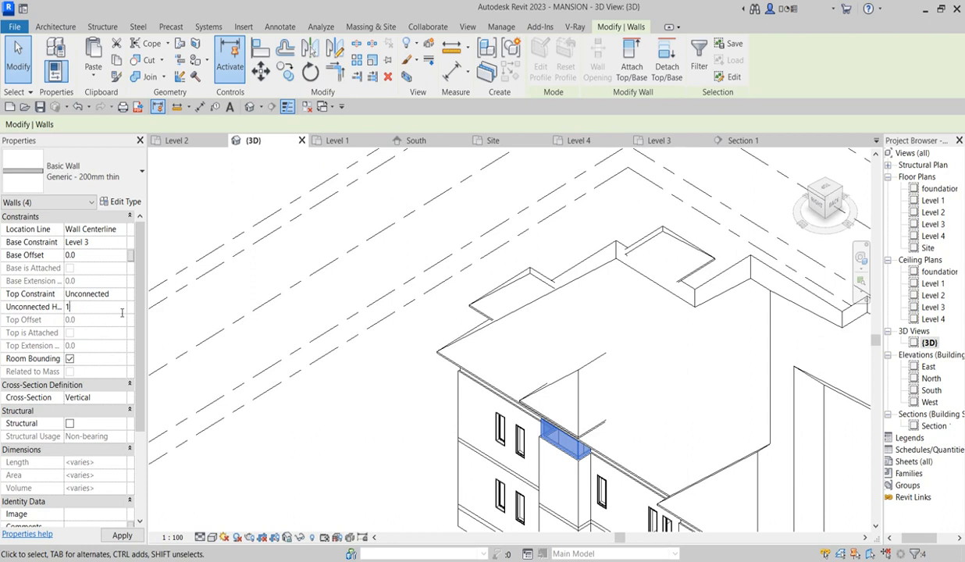
pyautogui.press('Return')
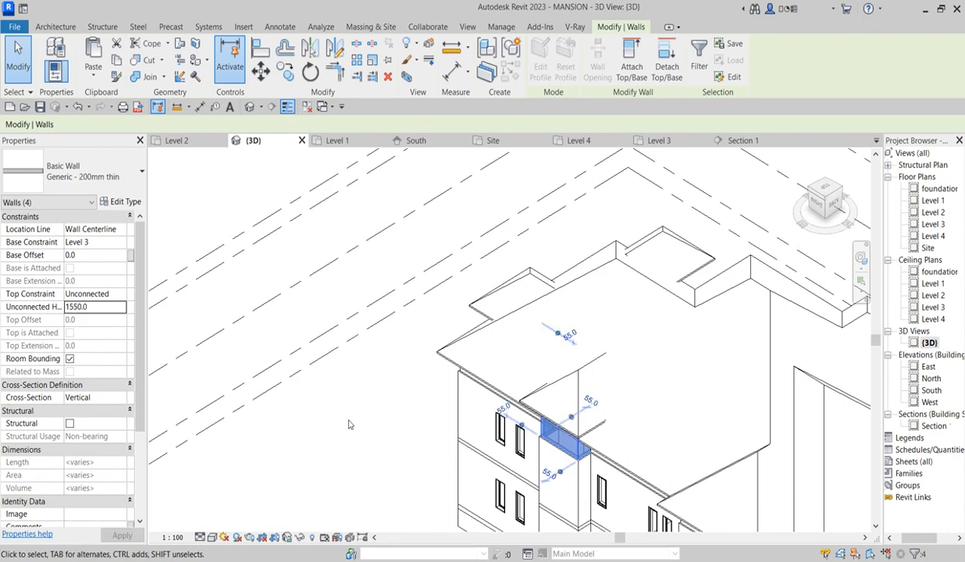
pyautogui.click(349, 424)
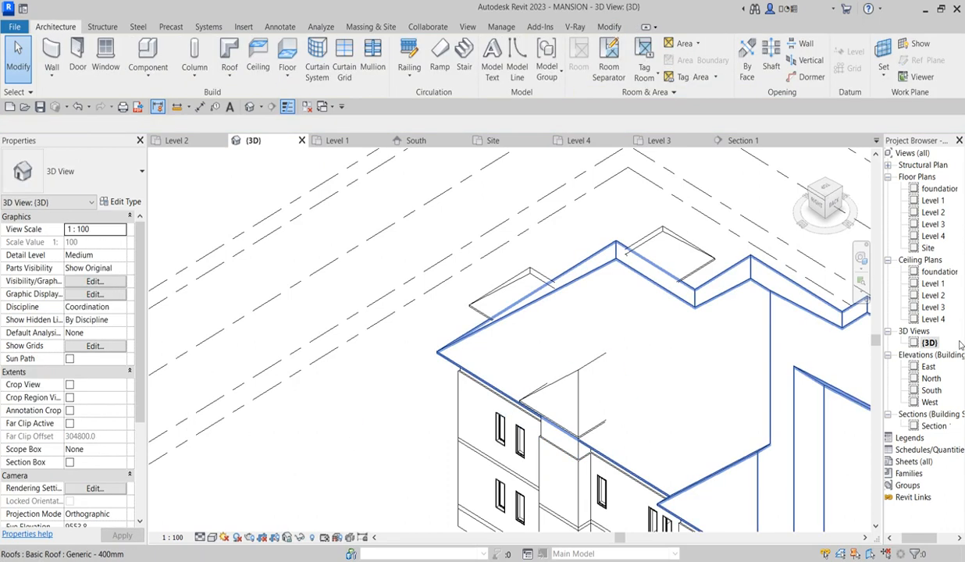
# - Examine the bay walls and small roofs in the South elevation, and the small roofs' overlap with the main roof in the Level 4 plan
pyautogui.doubleClick(930, 391)
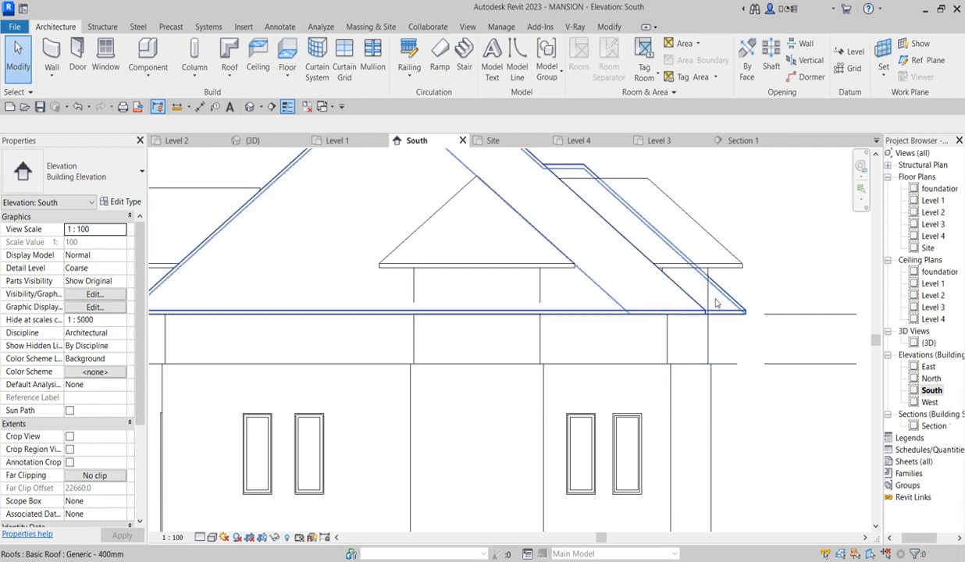
pyautogui.scroll(-2, 716, 303)
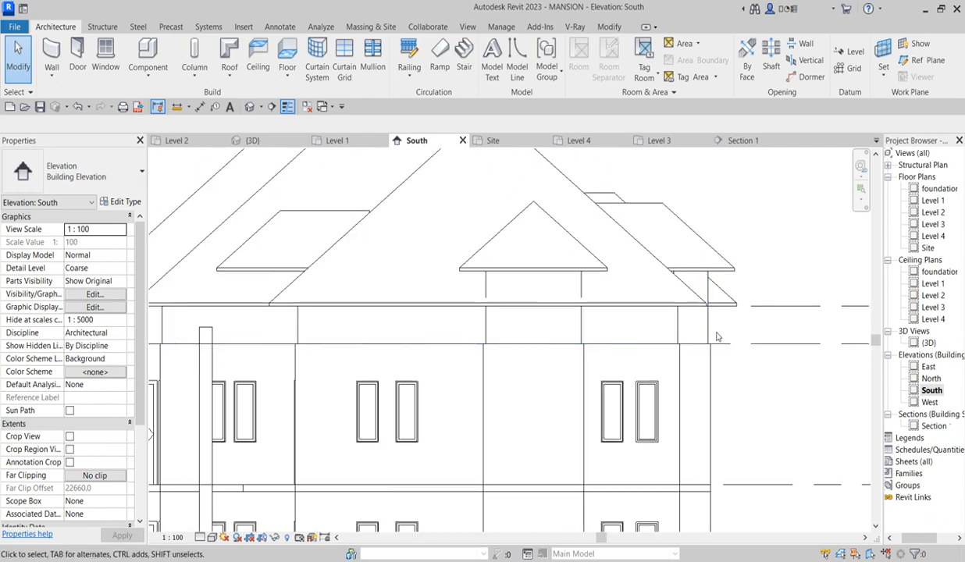
pyautogui.scroll(-2, 716, 337)
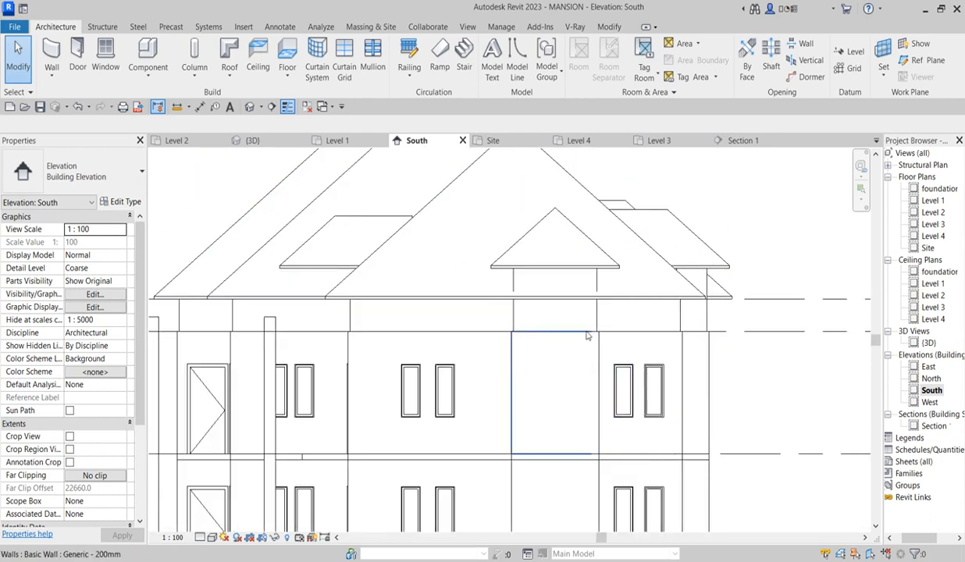
pyautogui.scroll(2, 624, 300)
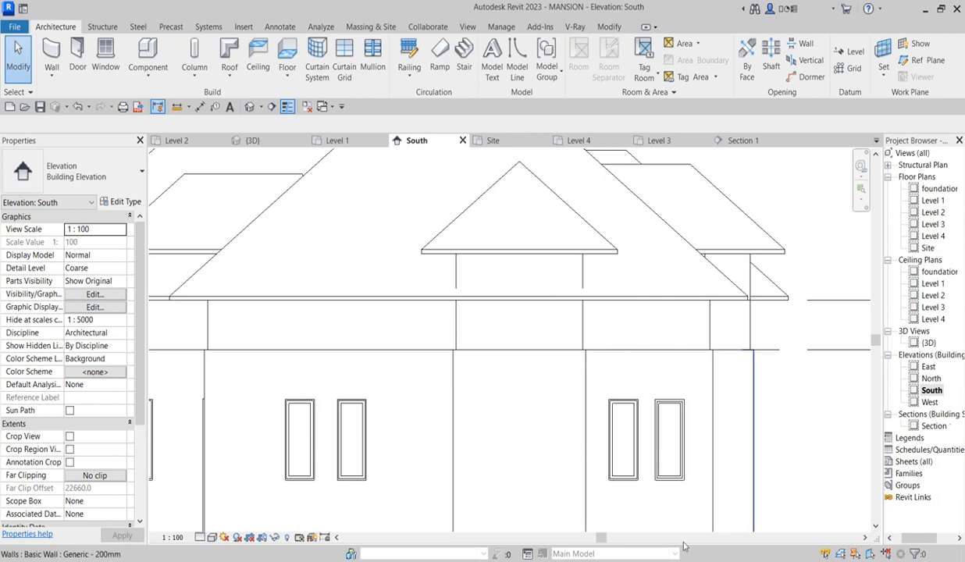
pyautogui.doubleClick(932, 235)
pyautogui.scroll(5, 491, 448)
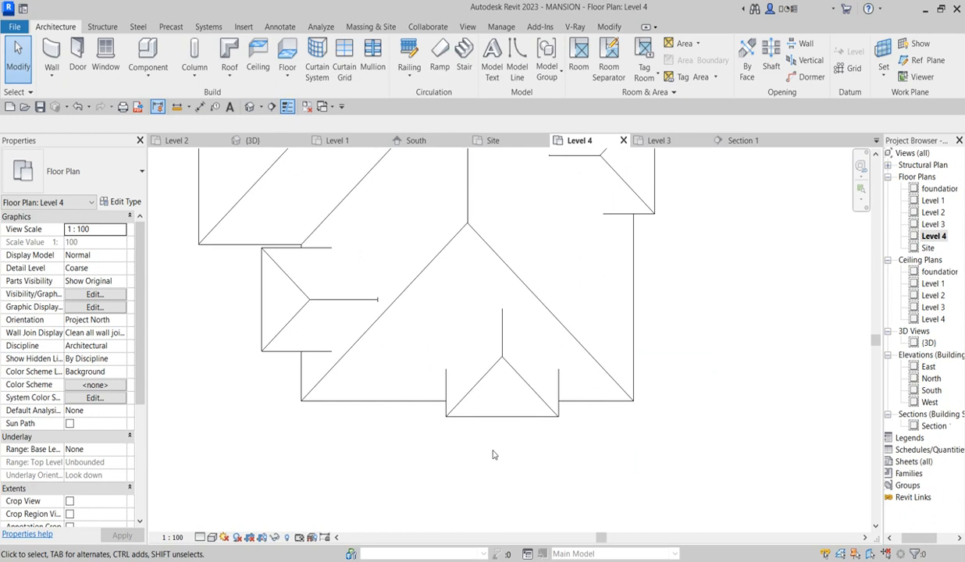
pyautogui.scroll(-3, 356, 414)
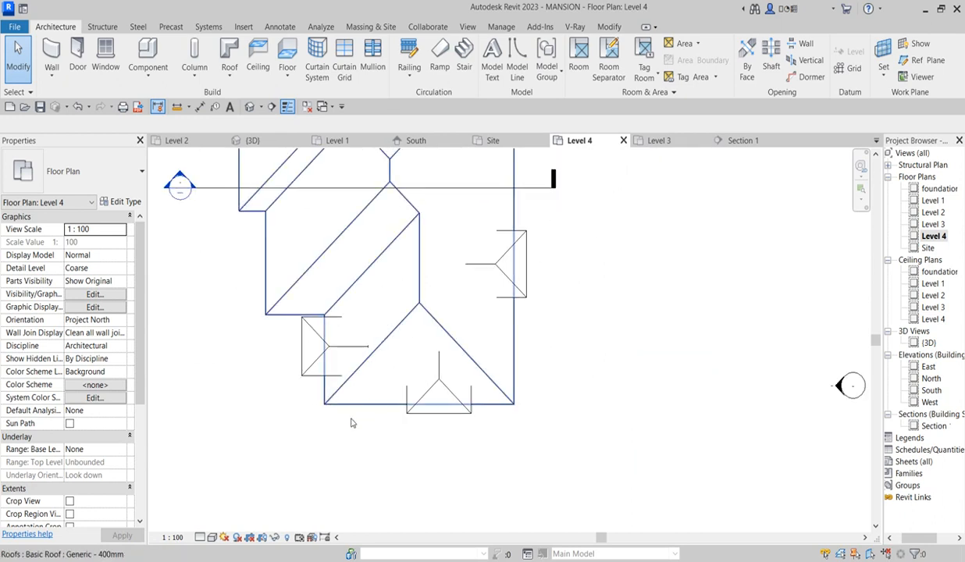
pyautogui.scroll(-3, 355, 425)
pyautogui.scroll(4, 409, 301)
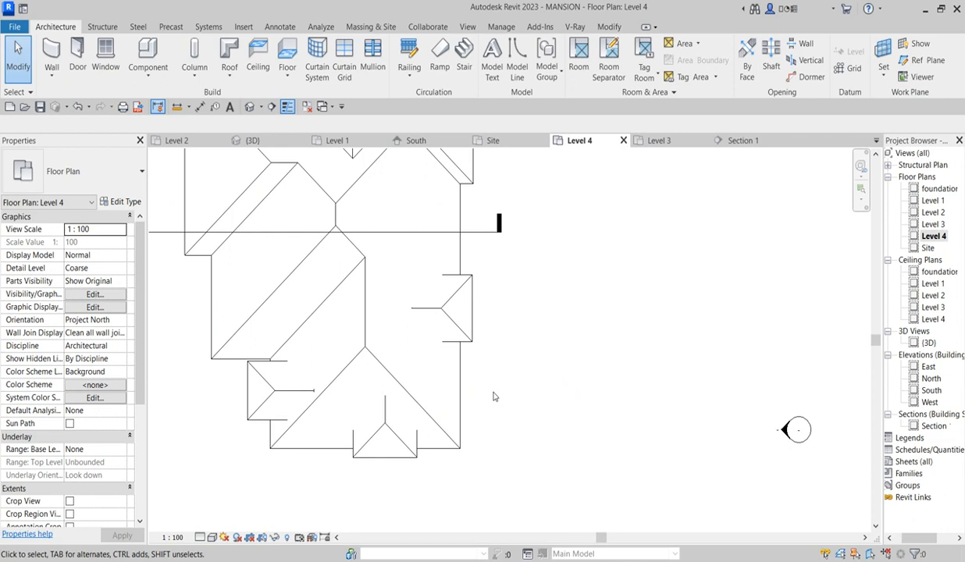
pyautogui.scroll(2, 453, 331)
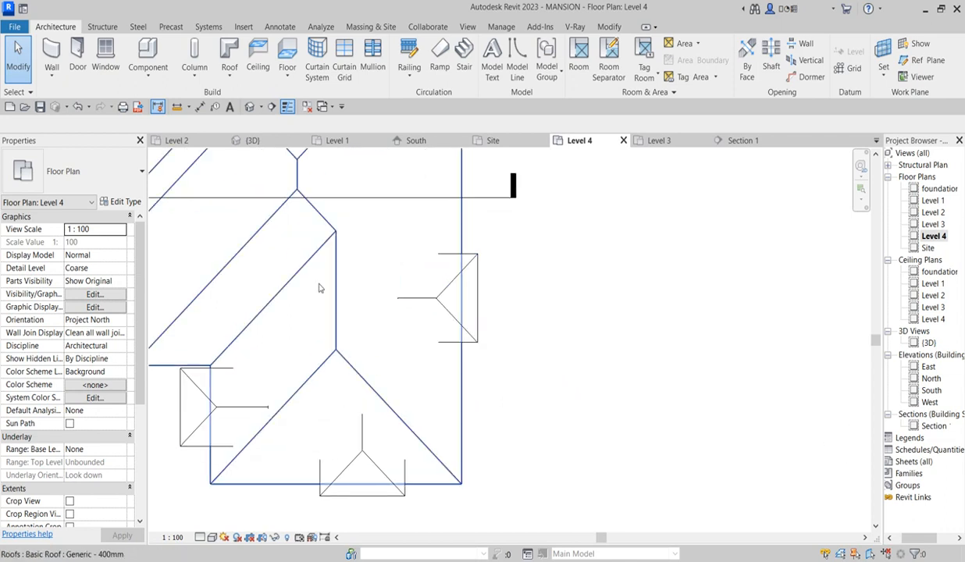
pyautogui.scroll(-3, 437, 315)
pyautogui.scroll(3, 406, 451)
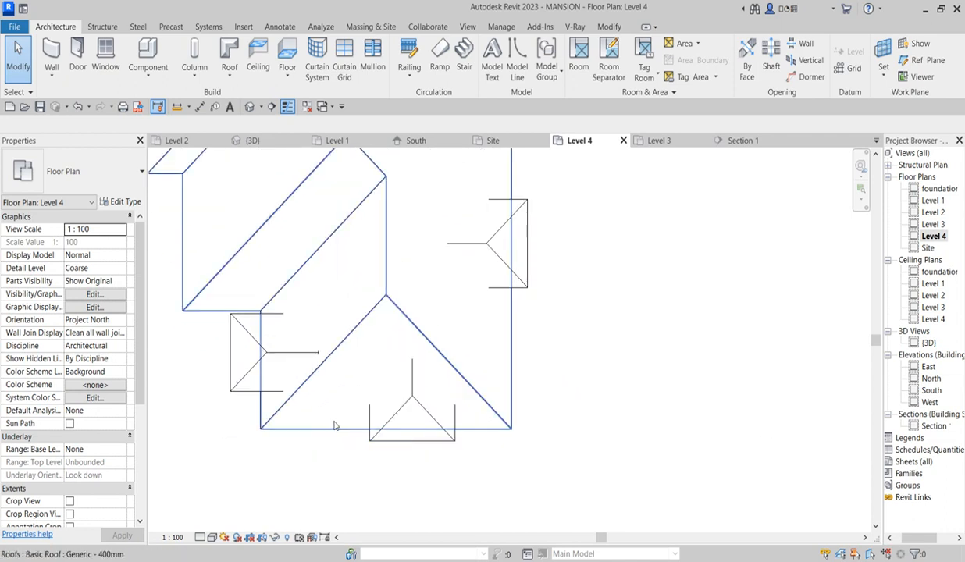
pyautogui.scroll(1, 407, 451)
pyautogui.scroll(-2, 853, 337)
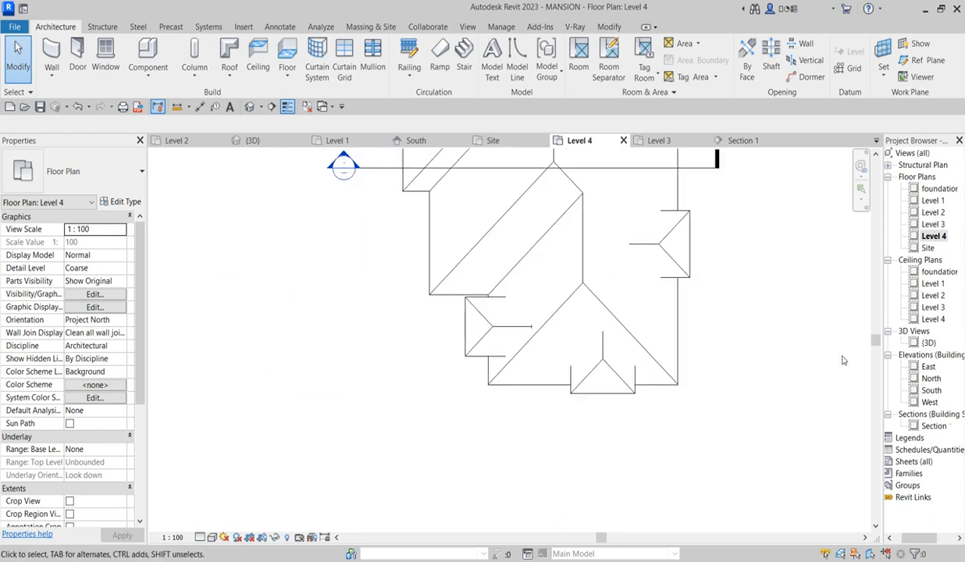
pyautogui.scroll(2, 580, 371)
# - Inspect the south bay's small roof and the main roof one after the other in the Level 4 plan, leaving nothing selected
pyautogui.click(621, 383)
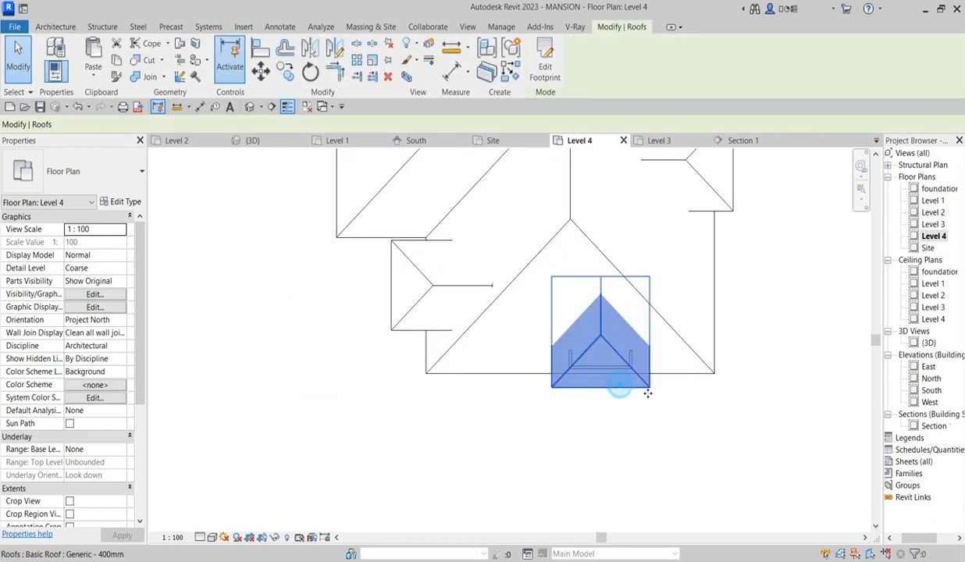
pyautogui.scroll(2, 566, 412)
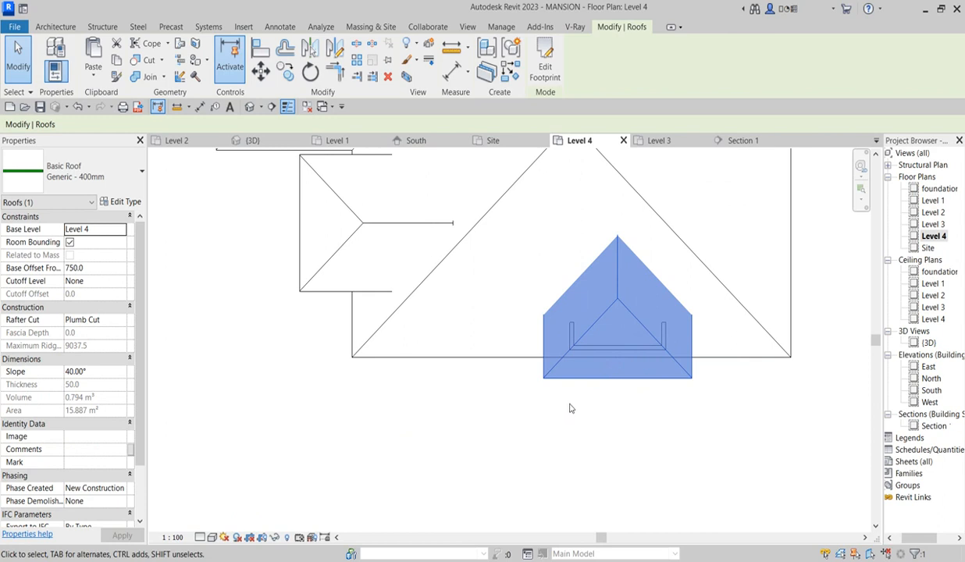
pyautogui.scroll(2, 574, 400)
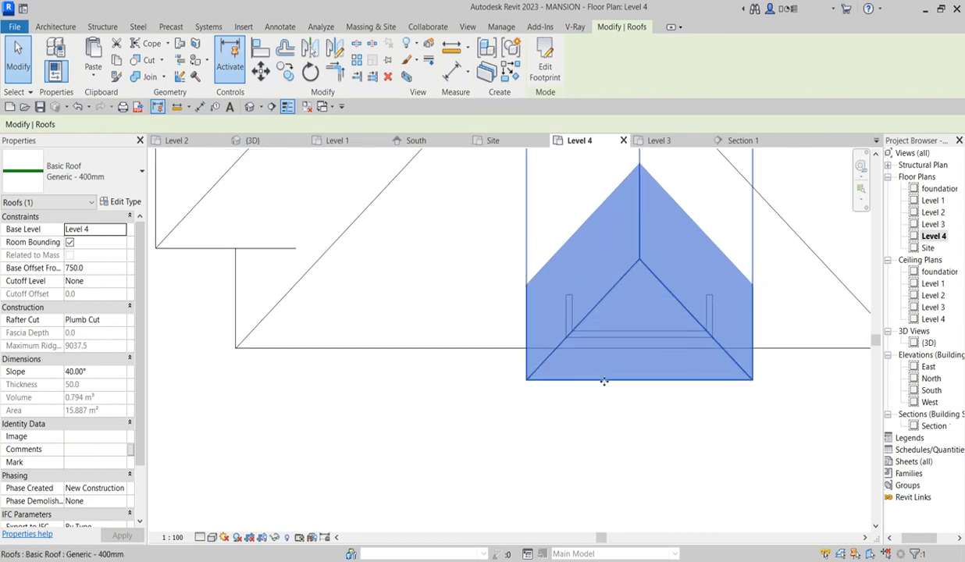
pyautogui.scroll(-2, 570, 367)
pyautogui.click(757, 393)
pyautogui.click(738, 358)
pyautogui.scroll(1, 598, 327)
pyautogui.scroll(-2, 548, 381)
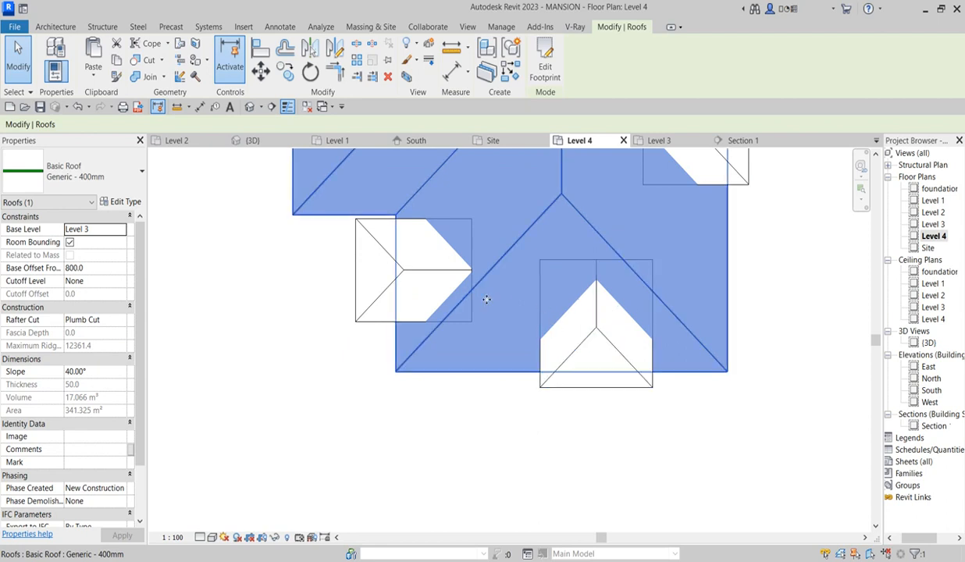
pyautogui.scroll(-4, 499, 296)
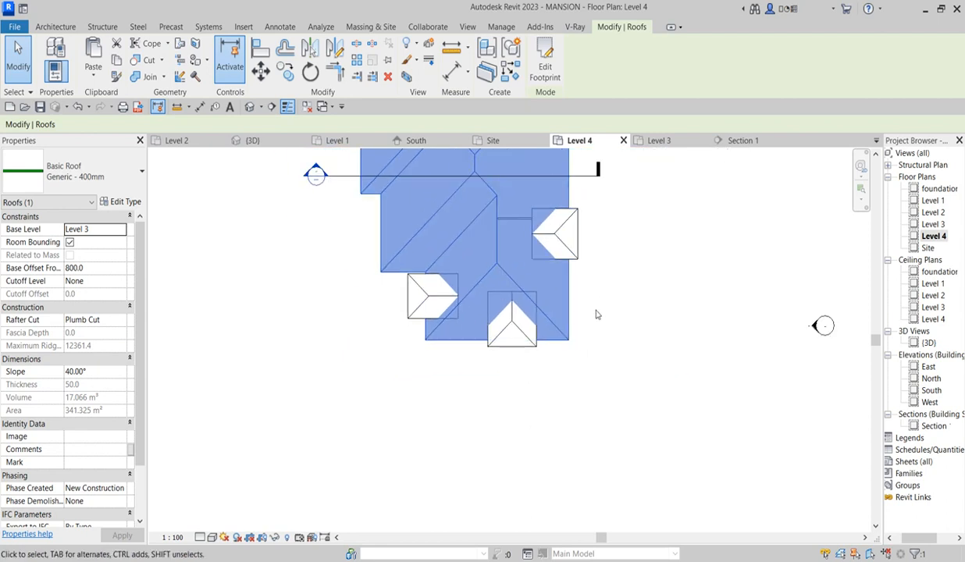
pyautogui.scroll(-2, 600, 311)
pyautogui.click(582, 303)
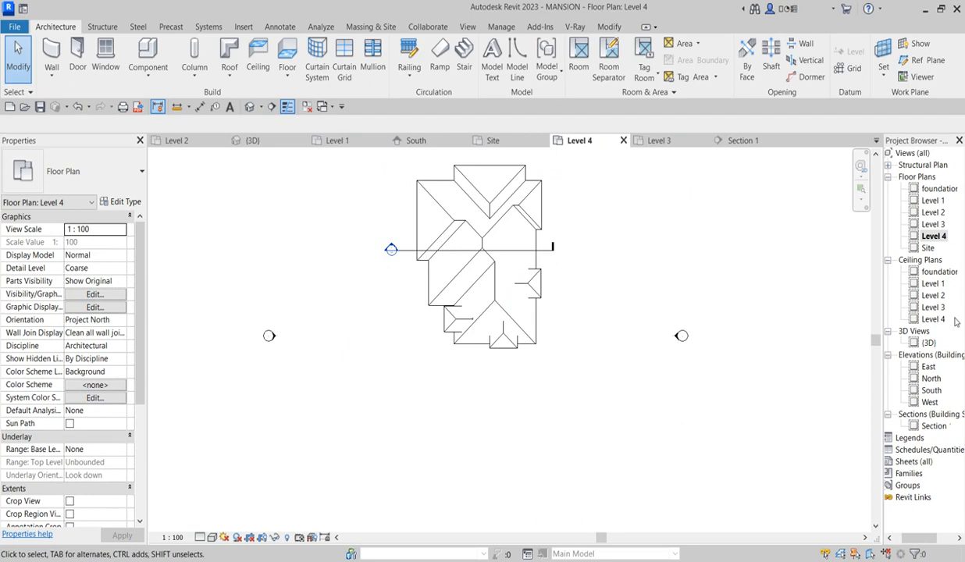
# - Check the roofs and bays in the 3D view and reopen the South elevation
pyautogui.doubleClick(928, 343)
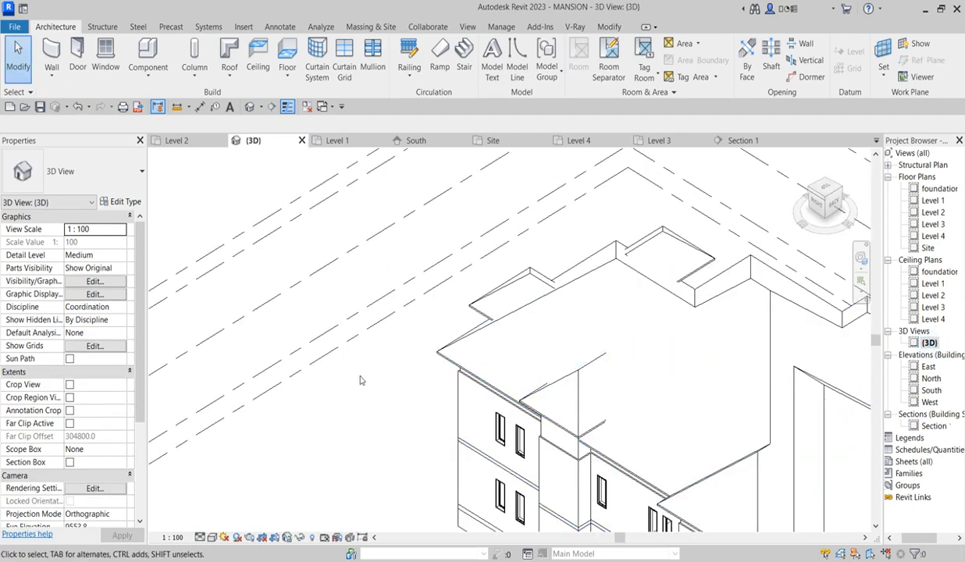
pyautogui.scroll(1, 717, 408)
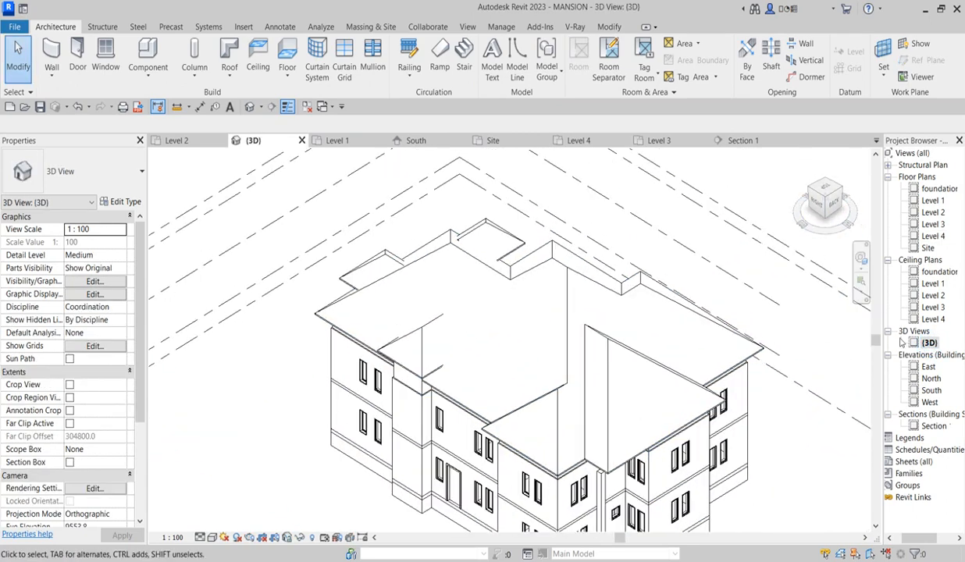
pyautogui.doubleClick(933, 391)
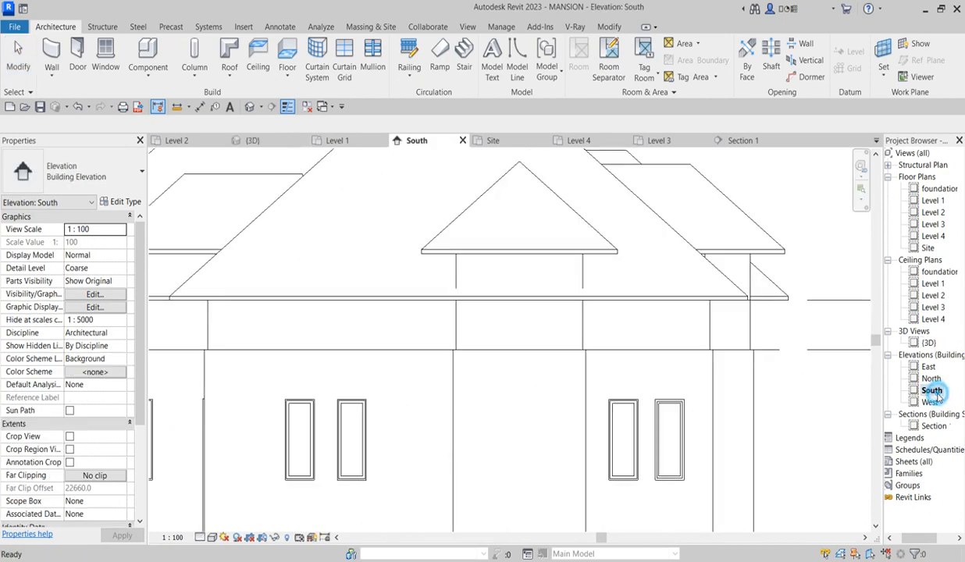
# - Examine the main roof eaves, the small roofs and the bay walls in the South elevation
pyautogui.scroll(-5, 413, 353)
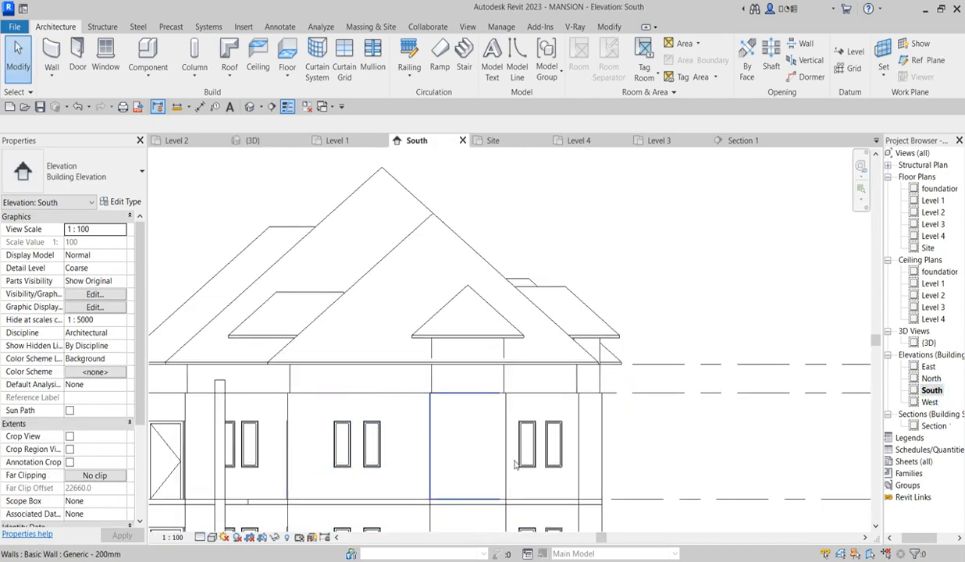
pyautogui.scroll(2, 393, 322)
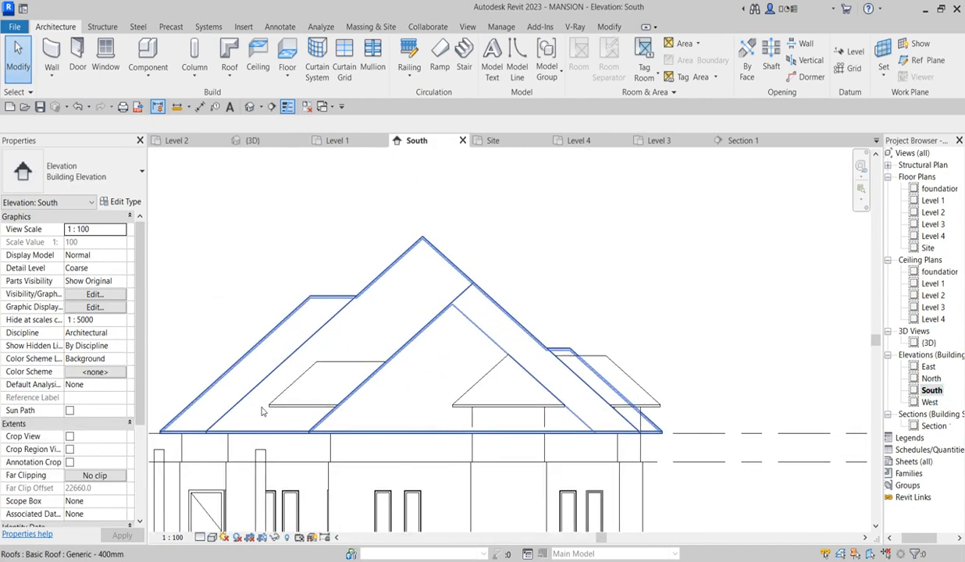
pyautogui.scroll(-2, 336, 420)
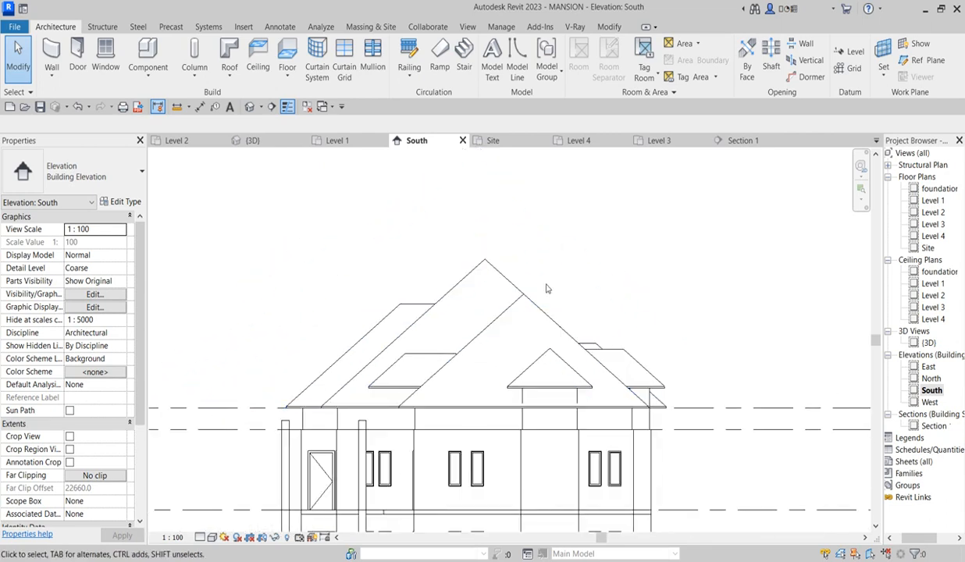
pyautogui.scroll(-2, 481, 279)
pyautogui.scroll(3, 437, 338)
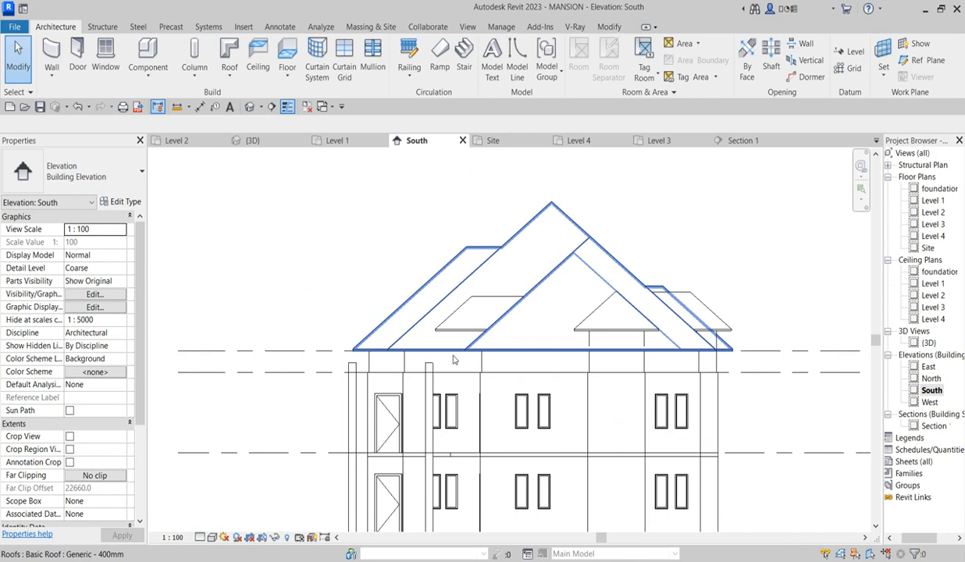
pyautogui.scroll(3, 702, 355)
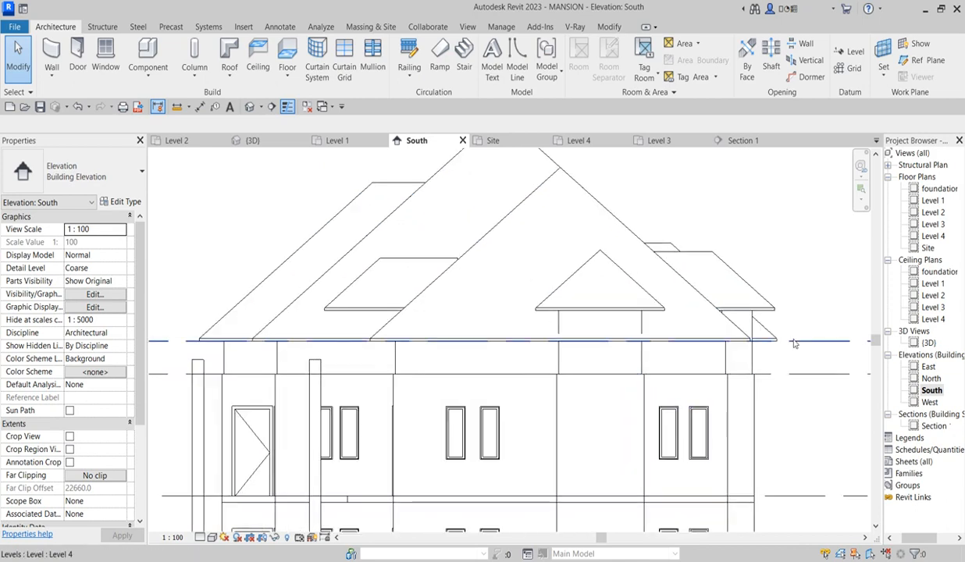
pyautogui.scroll(1, 746, 344)
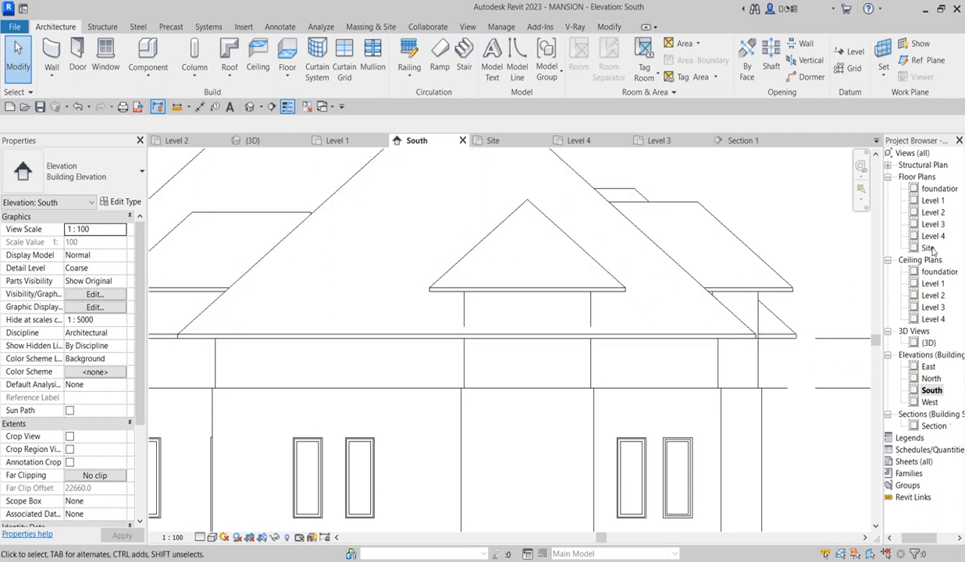
# - Open the Level 4 plan and examine the main roof's outline and where the small roofs interrupt it
pyautogui.doubleClick(933, 201)
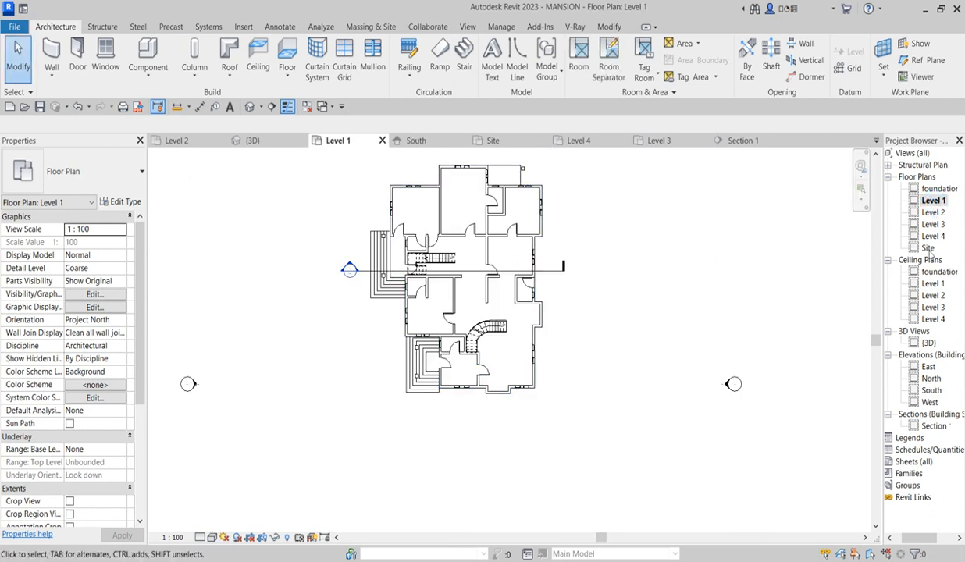
pyautogui.doubleClick(933, 236)
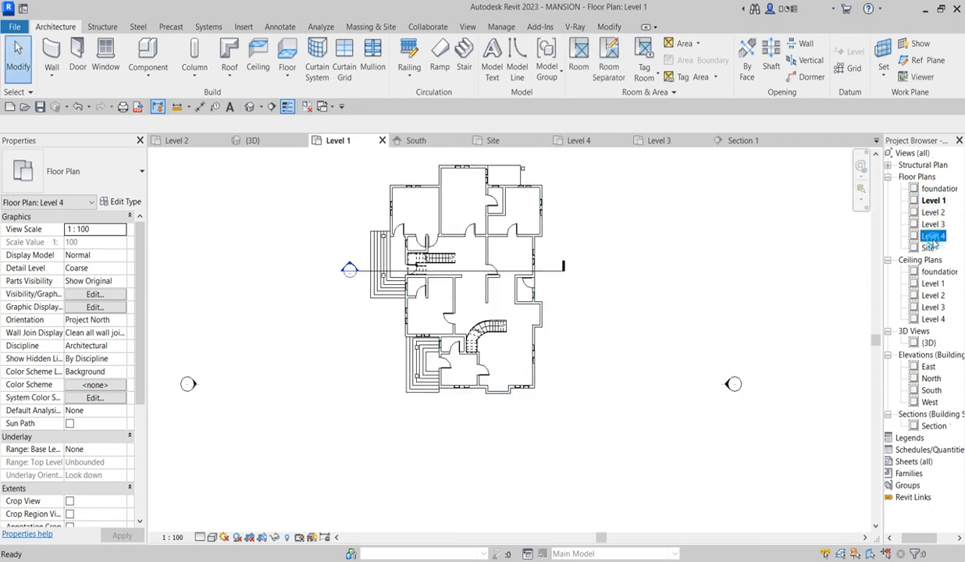
pyautogui.scroll(2, 567, 317)
pyautogui.scroll(-3, 567, 317)
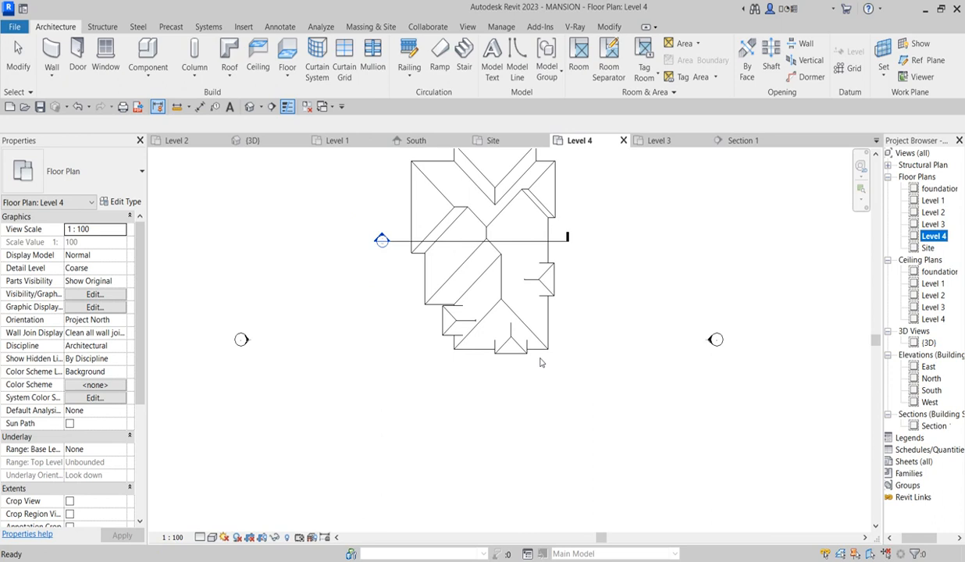
pyautogui.scroll(5, 512, 266)
pyautogui.scroll(-3, 490, 310)
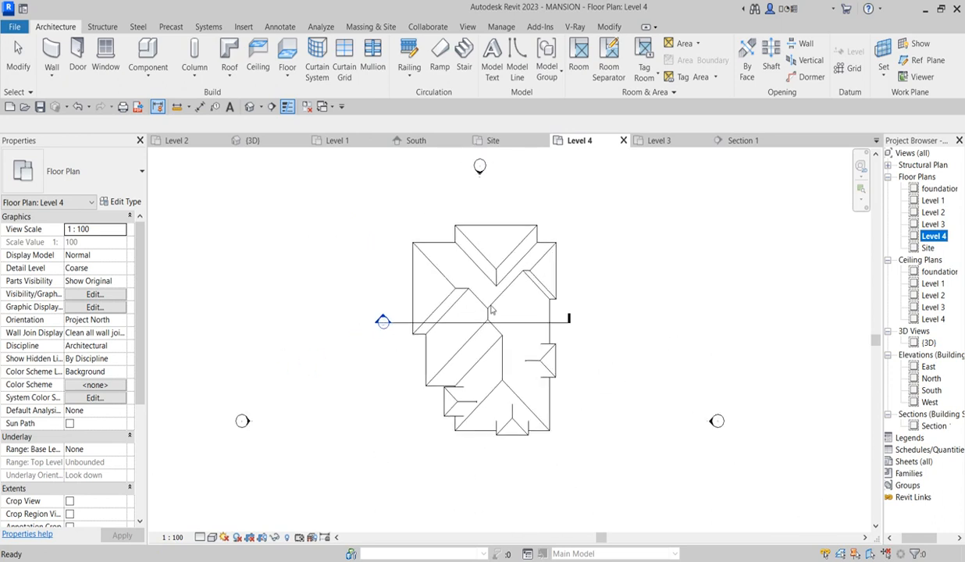
pyautogui.scroll(2, 464, 421)
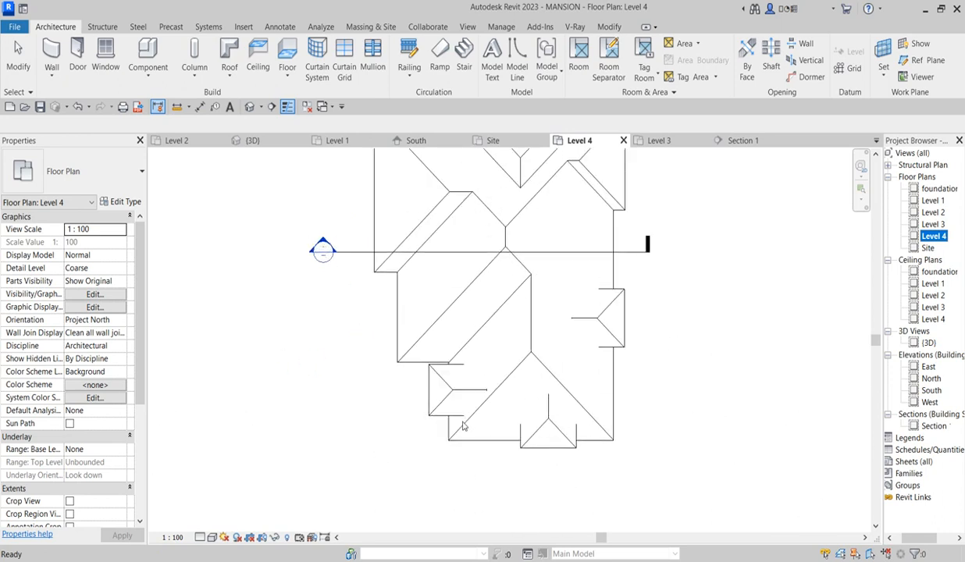
pyautogui.scroll(-4, 437, 411)
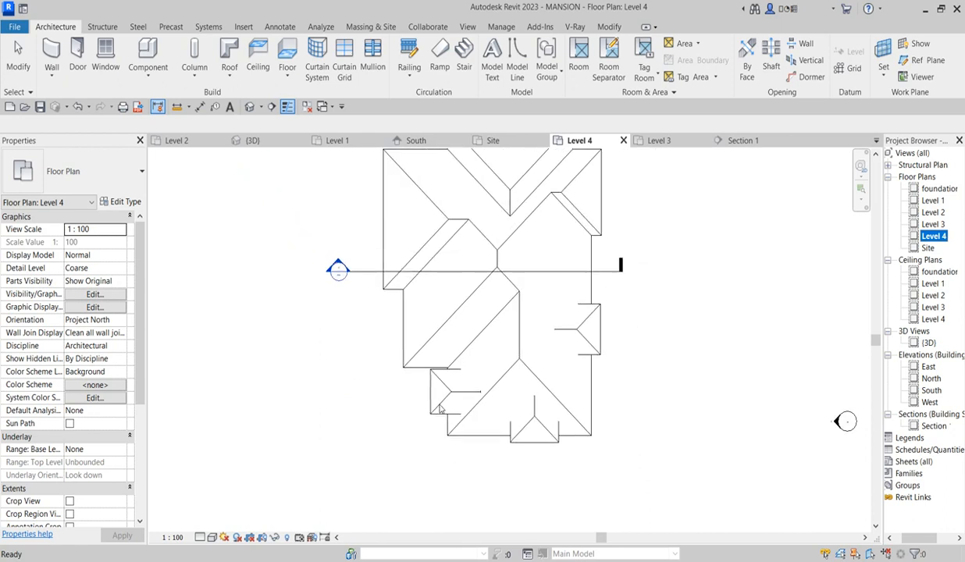
pyautogui.scroll(4, 481, 395)
pyautogui.scroll(1, 506, 374)
pyautogui.scroll(-4, 488, 343)
pyautogui.scroll(1, 472, 315)
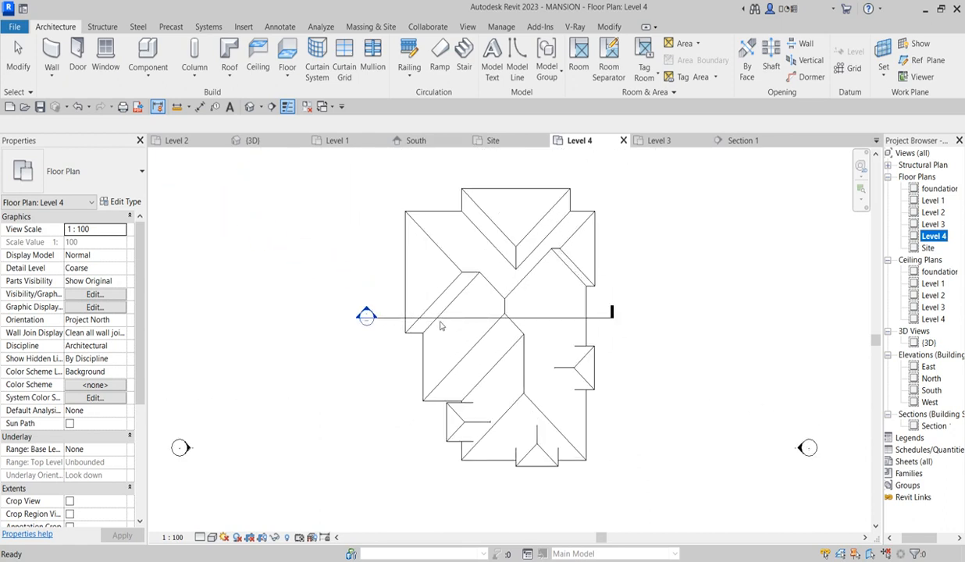
pyautogui.scroll(-1, 446, 375)
pyautogui.scroll(2, 513, 437)
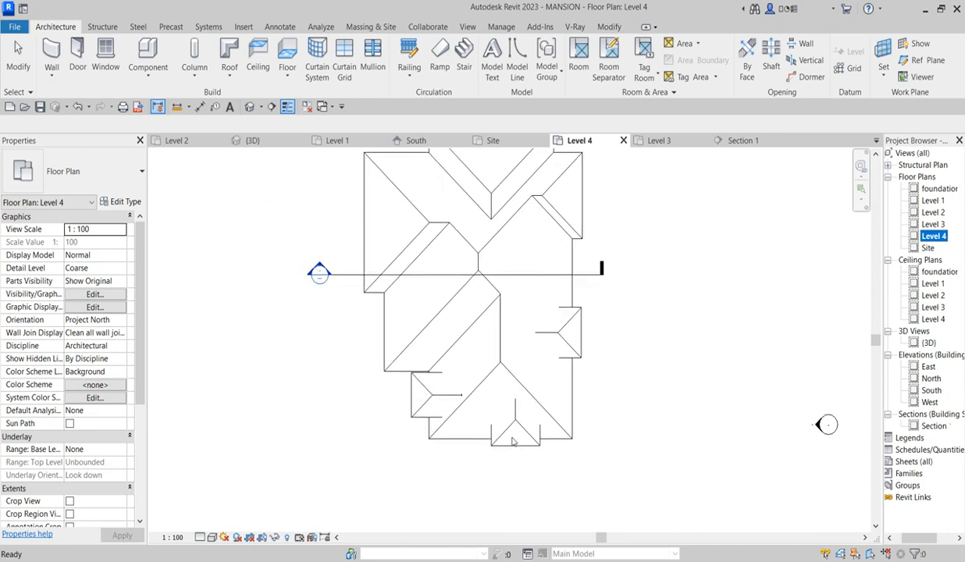
pyautogui.scroll(-2, 480, 310)
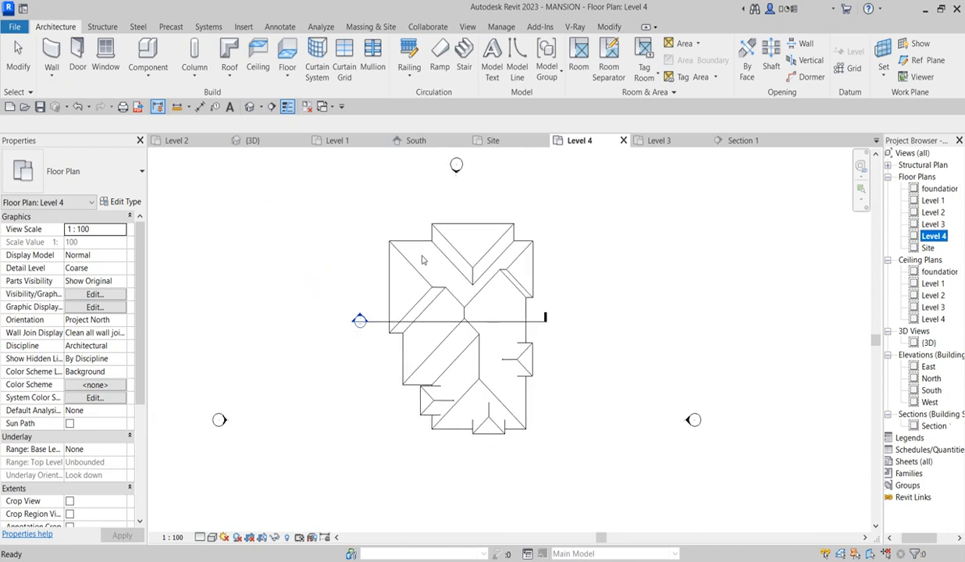
pyautogui.scroll(2, 418, 238)
pyautogui.scroll(-1, 500, 422)
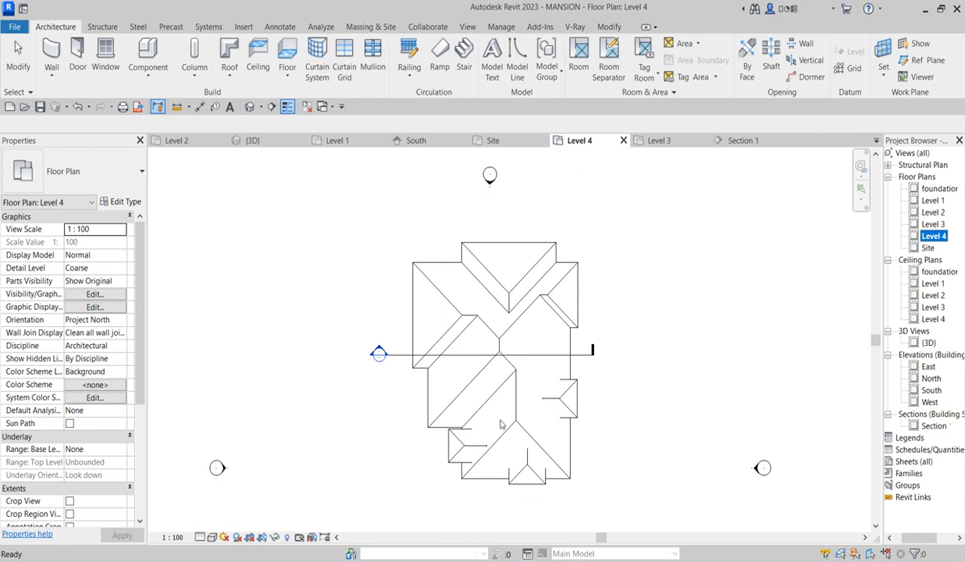
pyautogui.scroll(2, 500, 494)
pyautogui.scroll(2, 572, 482)
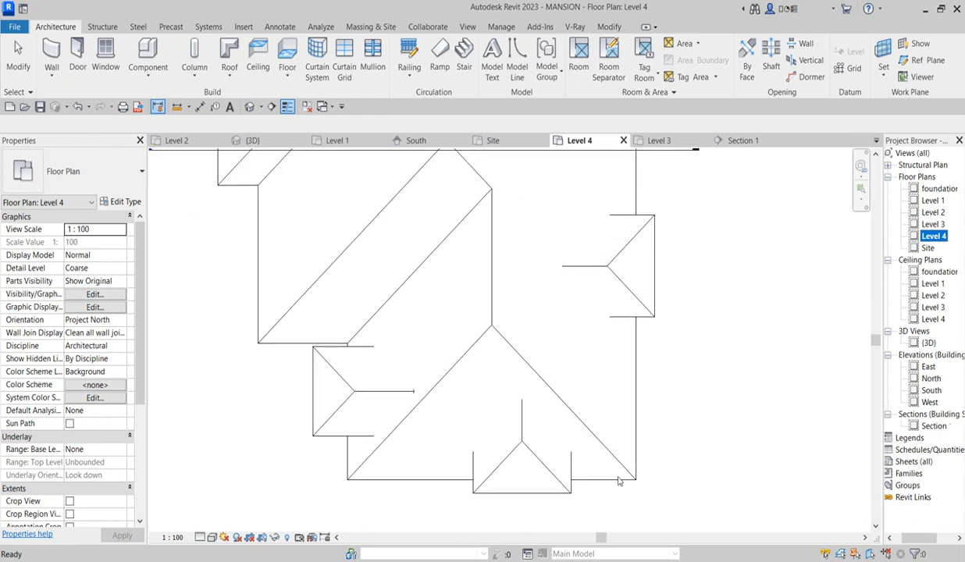
pyautogui.scroll(-3, 693, 477)
pyautogui.scroll(1, 621, 367)
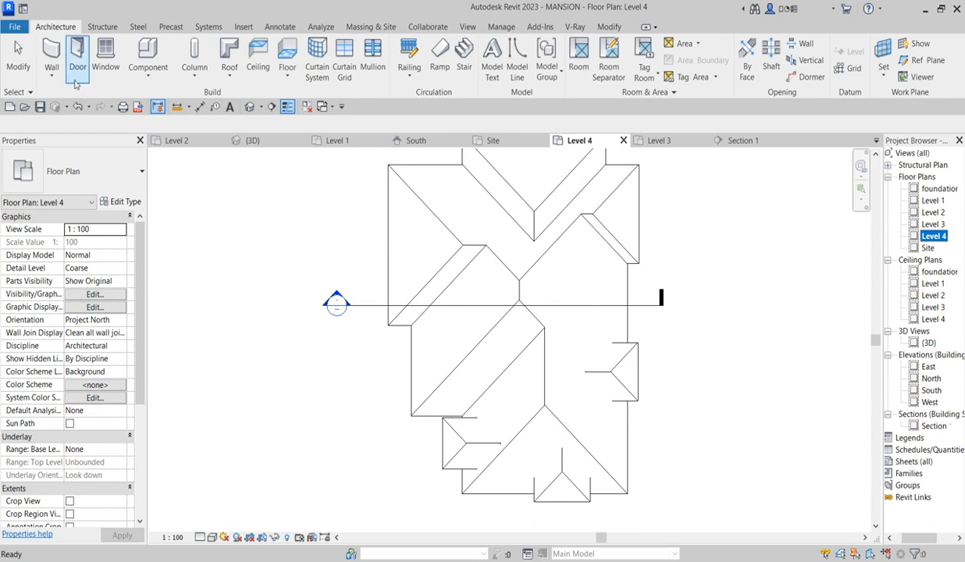
# - Start an in-place model in the Casework category with the name Casework 1
pyautogui.click(147, 71)
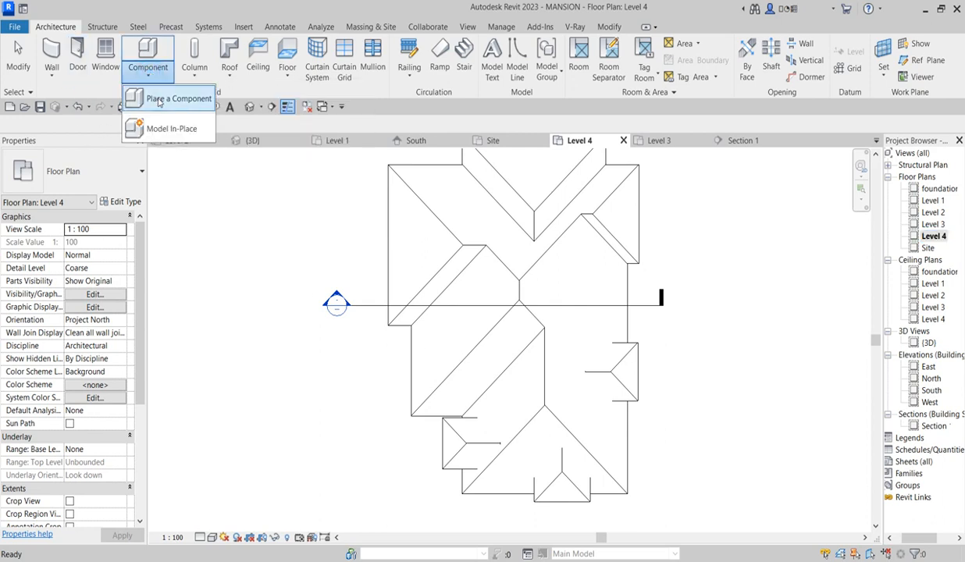
pyautogui.click(160, 128)
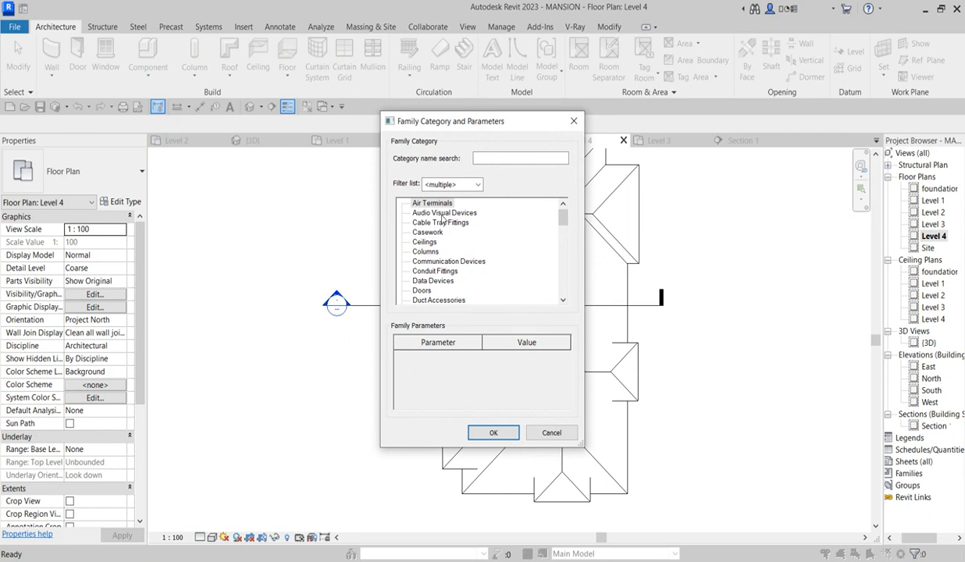
pyautogui.click(495, 434)
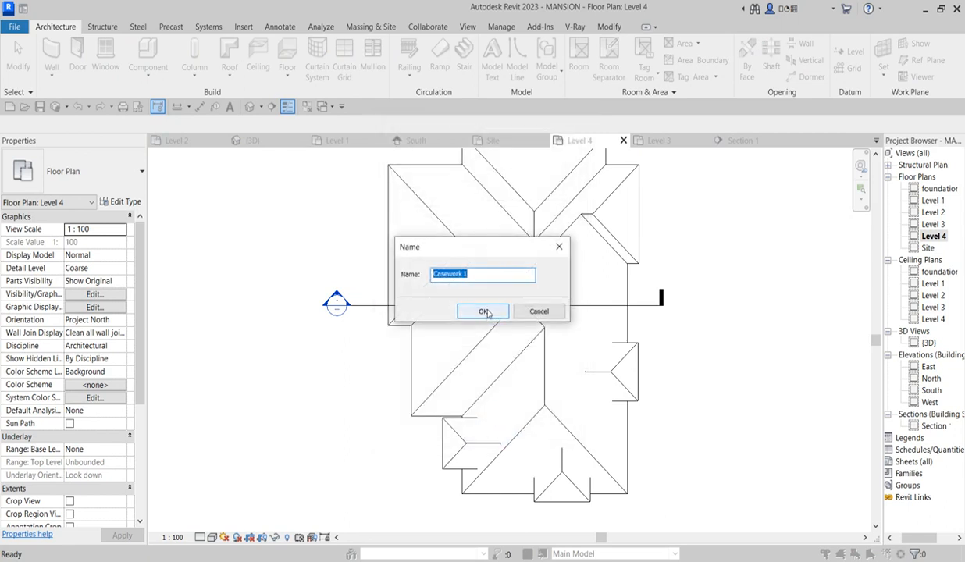
pyautogui.click(485, 311)
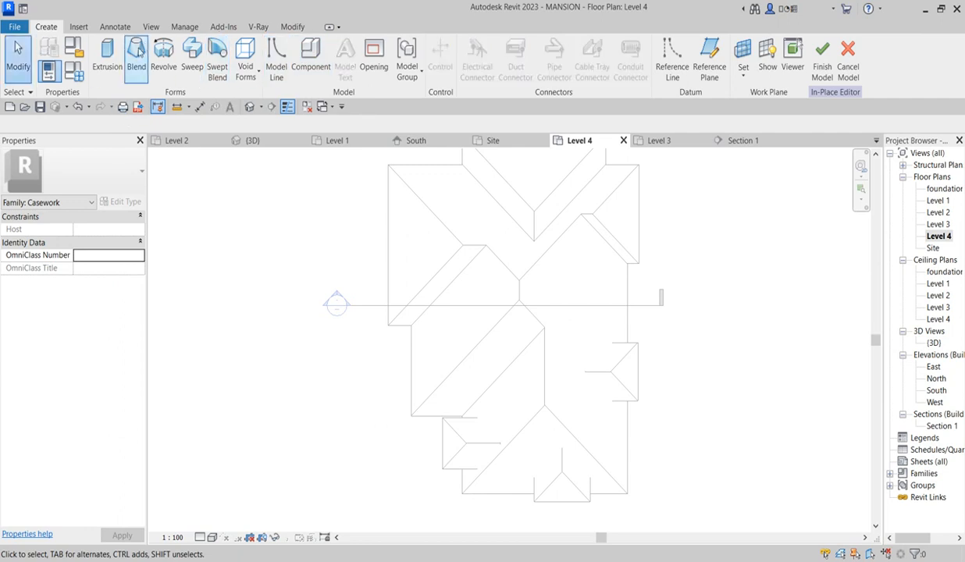
# - Start a sweep with a sketched path and pick the main roof's north edge, northwest step and upper west edge
pyautogui.click(192, 61)
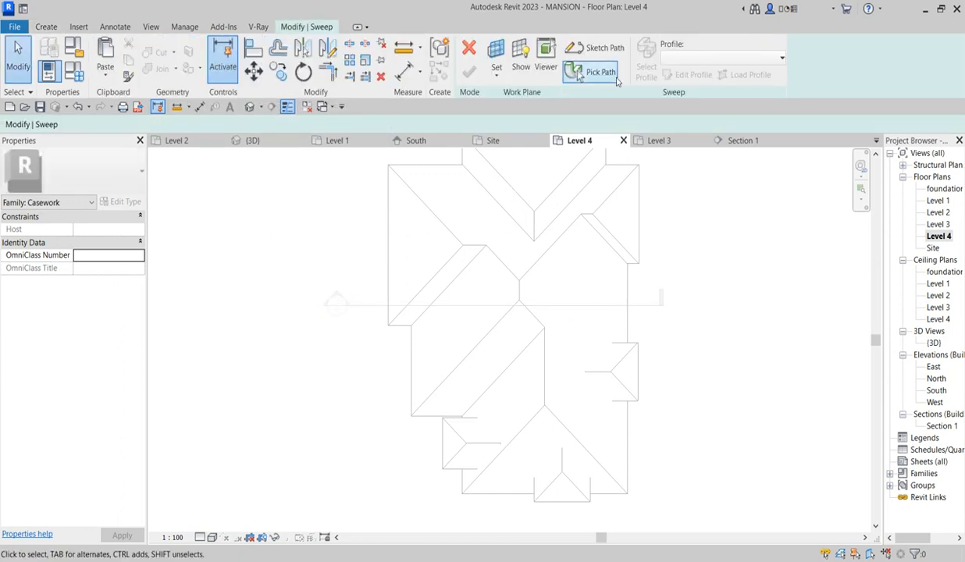
pyautogui.click(603, 54)
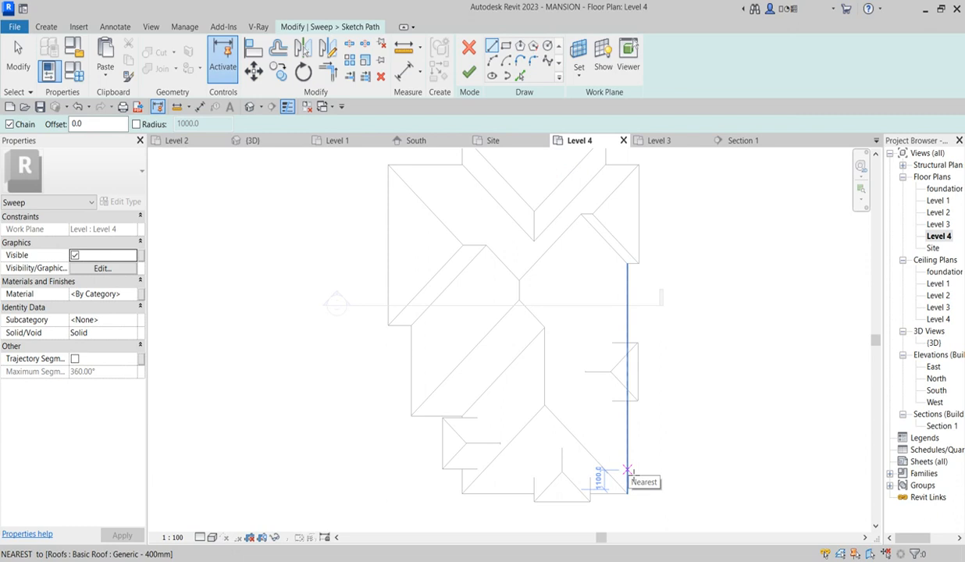
pyautogui.scroll(-3, 429, 432)
pyautogui.scroll(4, 512, 250)
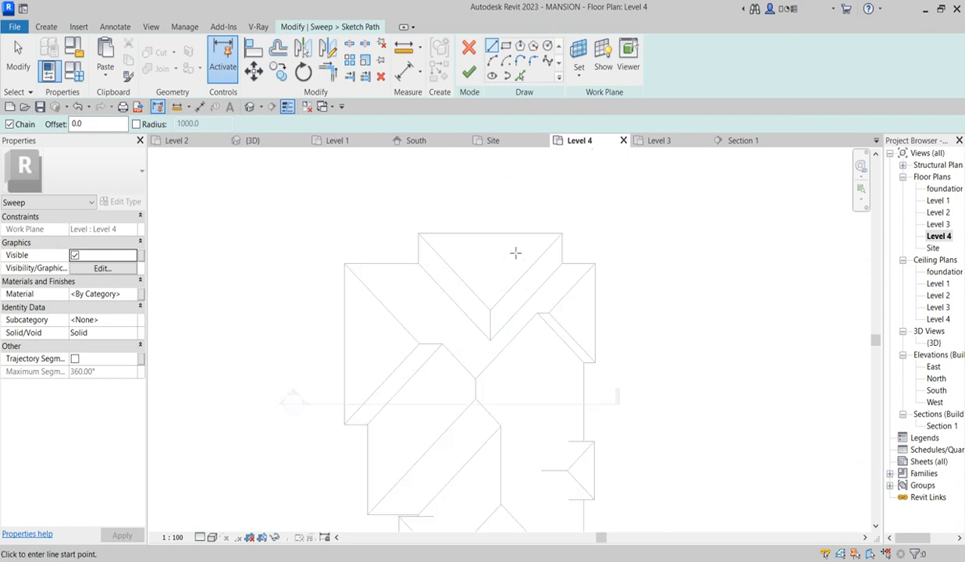
pyautogui.click(520, 75)
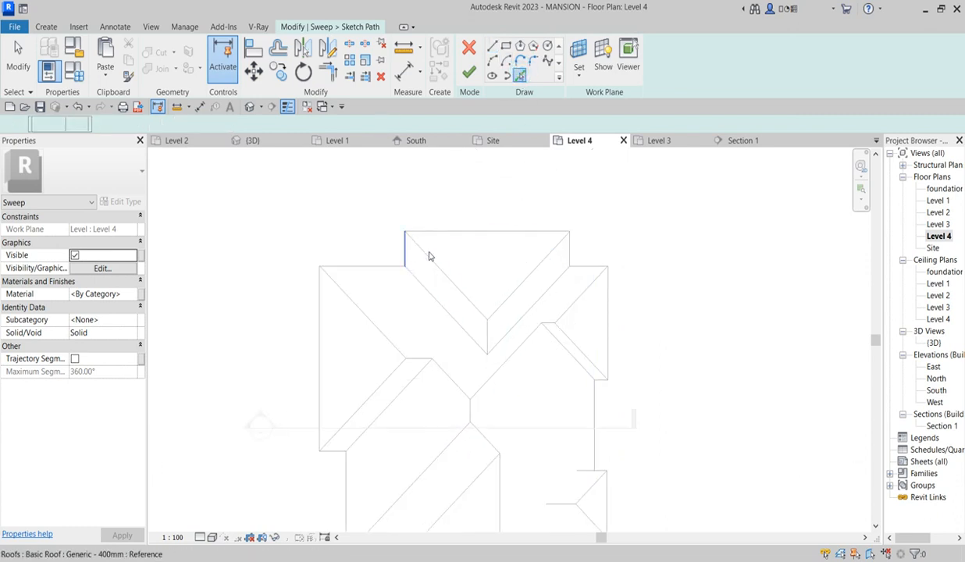
pyautogui.click(453, 231)
pyautogui.scroll(2, 406, 260)
pyautogui.click(405, 251)
pyautogui.click(337, 271)
pyautogui.click(271, 332)
# - Continue the sweep path along the west side's jog, the lower west edge and the short south-facing edge beside the southwest small roof
pyautogui.scroll(-3, 259, 381)
pyautogui.scroll(2, 328, 381)
pyautogui.click(325, 368)
pyautogui.click(338, 417)
pyautogui.scroll(2, 362, 491)
pyautogui.click(363, 485)
pyautogui.scroll(-3, 380, 398)
pyautogui.scroll(2, 375, 421)
pyautogui.scroll(-4, 545, 413)
pyautogui.scroll(4, 544, 286)
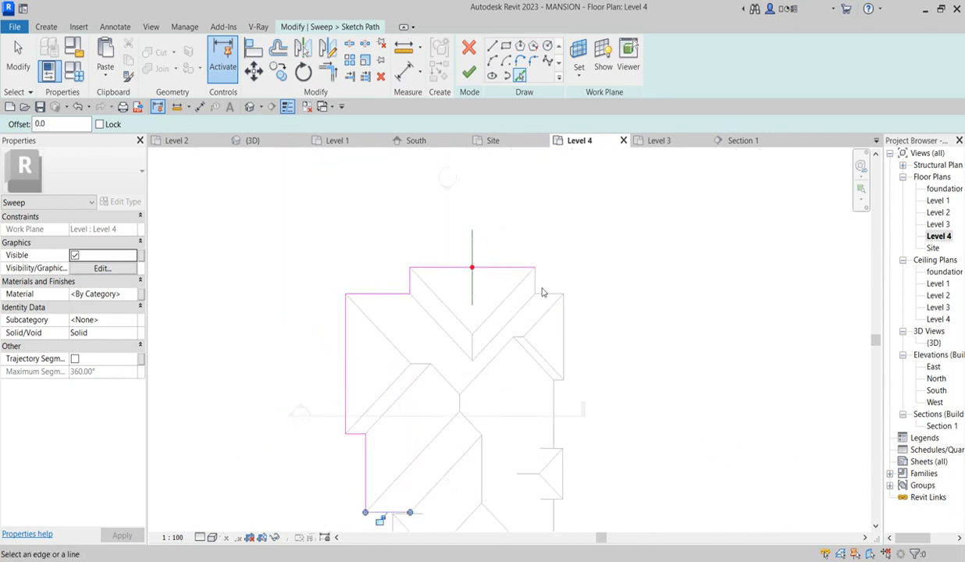
# - Add the main roof's northeast step, upper east edge, east jog and long lower east edge to the sweep path
pyautogui.click(527, 275)
pyautogui.click(564, 299)
pyautogui.click(586, 335)
pyautogui.scroll(2, 593, 320)
pyautogui.scroll(1, 586, 320)
pyautogui.click(599, 334)
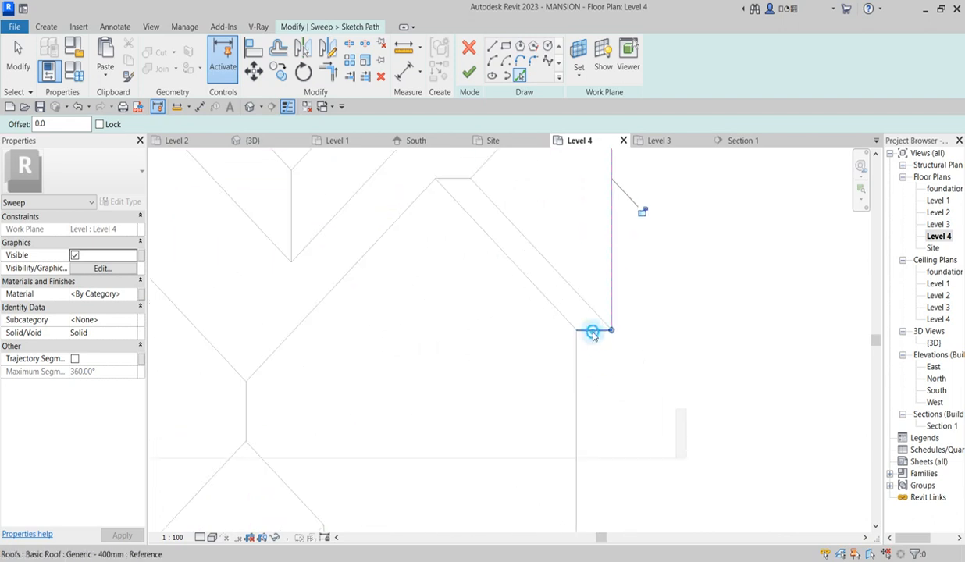
pyautogui.click(579, 368)
pyautogui.scroll(-6, 607, 322)
pyautogui.scroll(-2, 613, 357)
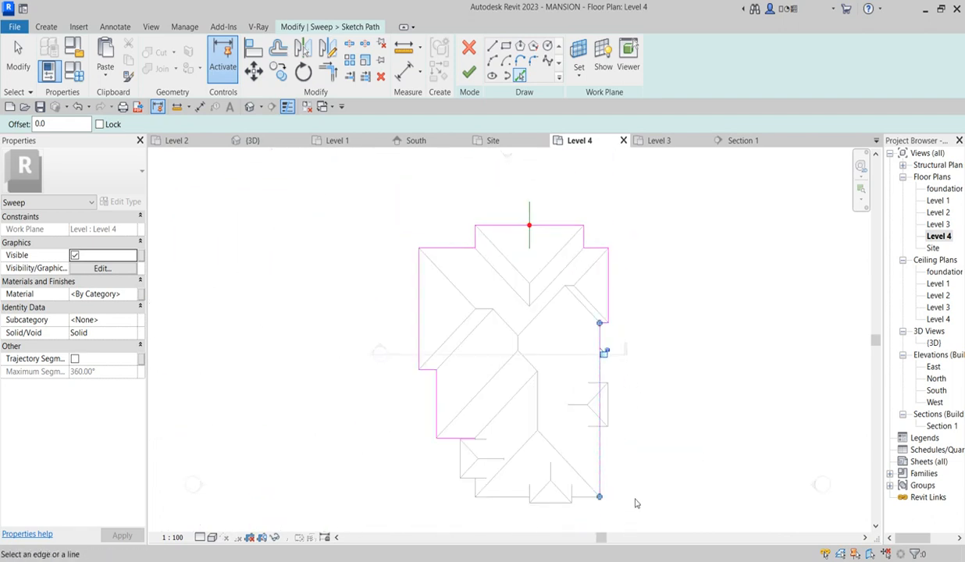
# - Add the main roof's south edge to the sweep path and stop picking edges
pyautogui.scroll(2, 598, 527)
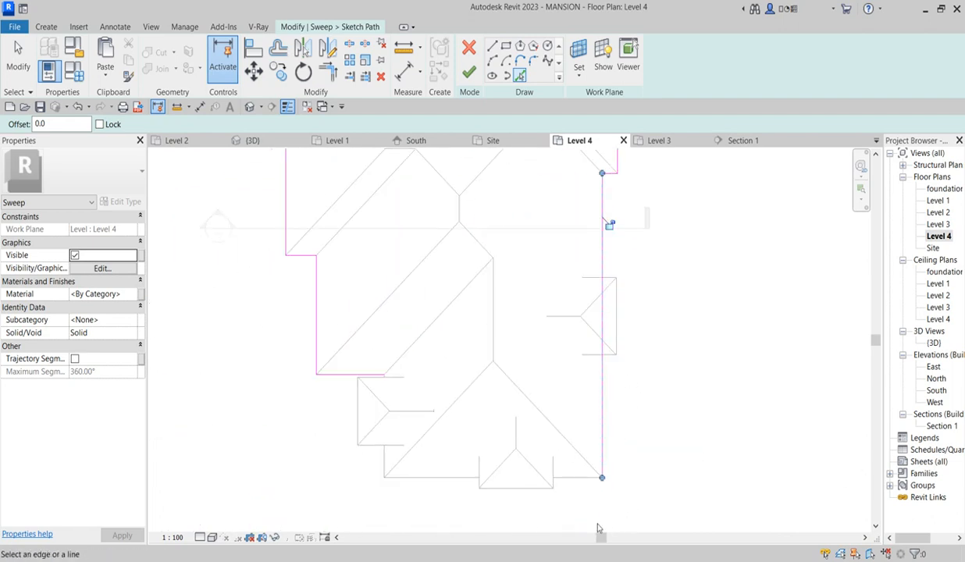
pyautogui.scroll(1, 570, 491)
pyautogui.click(581, 484)
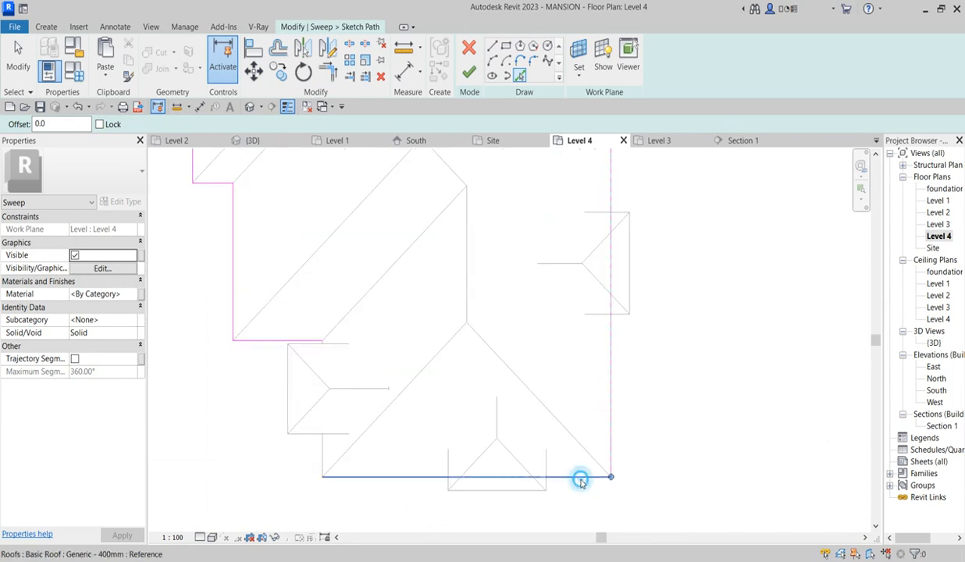
pyautogui.scroll(-2, 448, 492)
pyautogui.rightClick(267, 406)
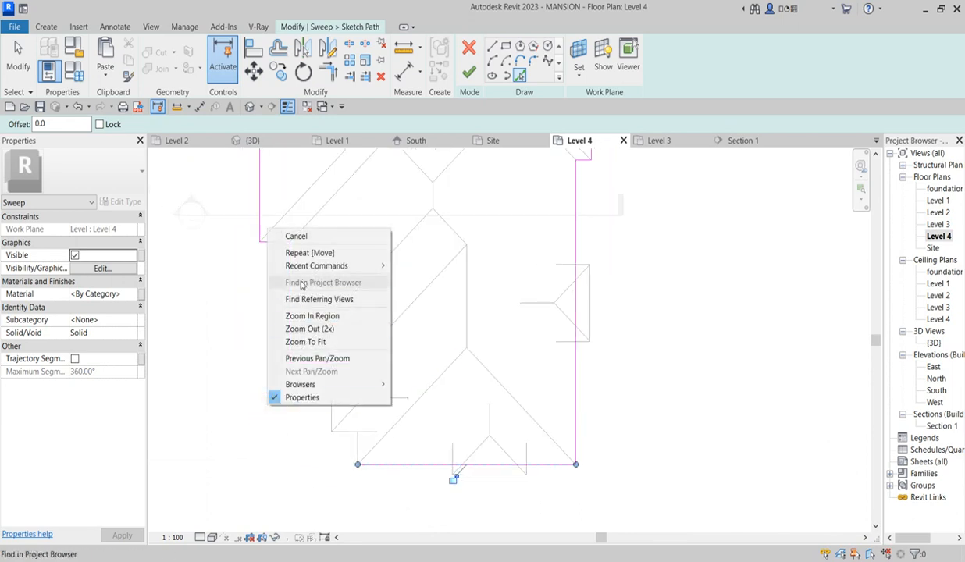
pyautogui.click(281, 238)
pyautogui.rightClick(246, 336)
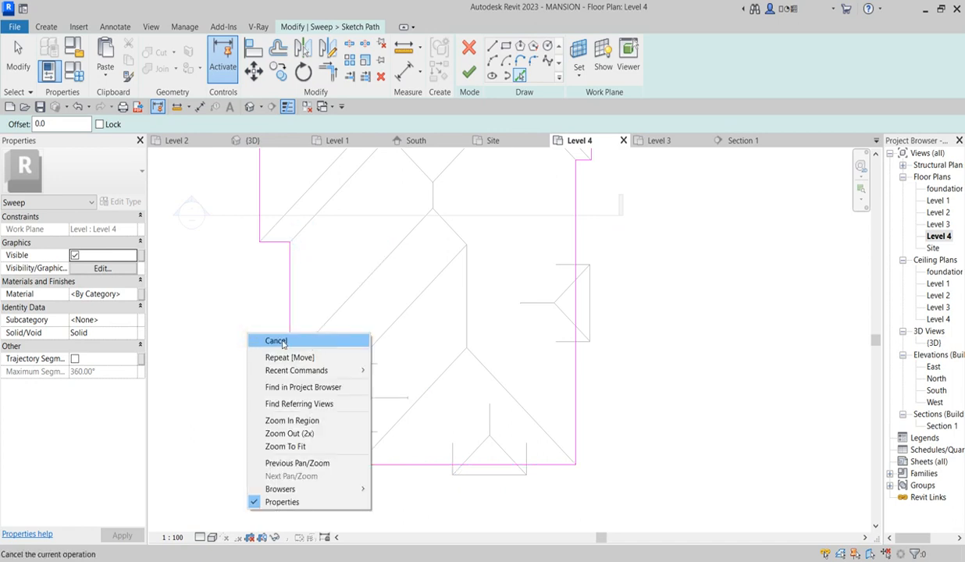
pyautogui.click(281, 338)
# - Shorten the path's south segment to 2255 by ending it at the east side of the south bay's small roof
pyautogui.click(378, 472)
pyautogui.moveTo(357, 465); pyautogui.dragTo(526, 466)
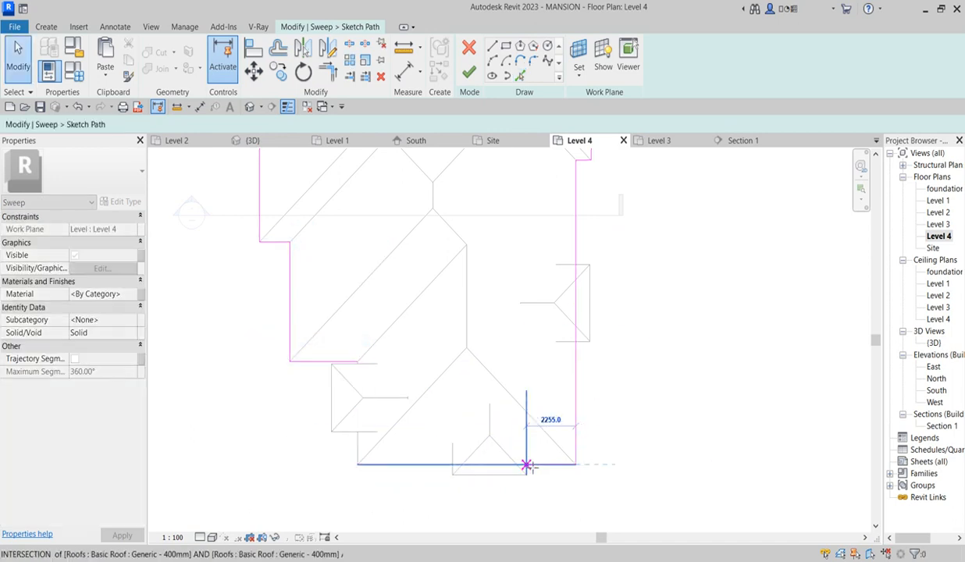
pyautogui.scroll(-2, 519, 437)
pyautogui.scroll(3, 554, 431)
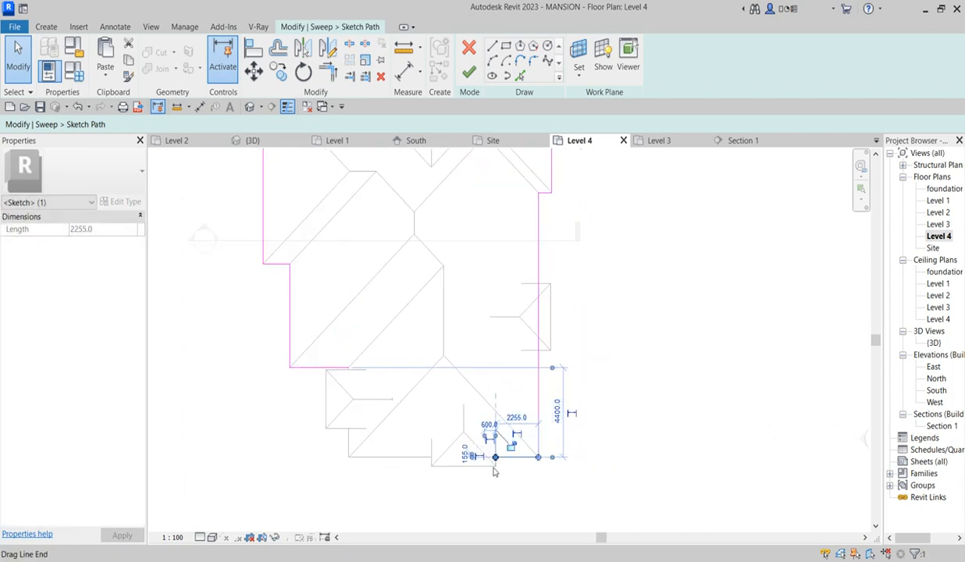
# - Delete the short south segment from the sweep path, east of the south bay's small roof
pyautogui.scroll(-2, 642, 361)
pyautogui.scroll(2, 673, 451)
pyautogui.click(517, 403)
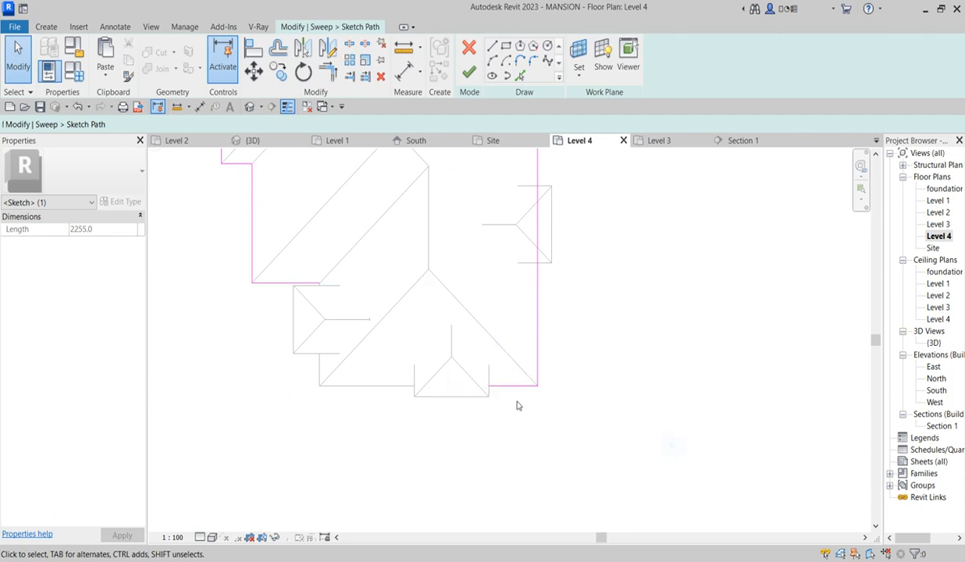
pyautogui.click(535, 384)
pyautogui.click(544, 464)
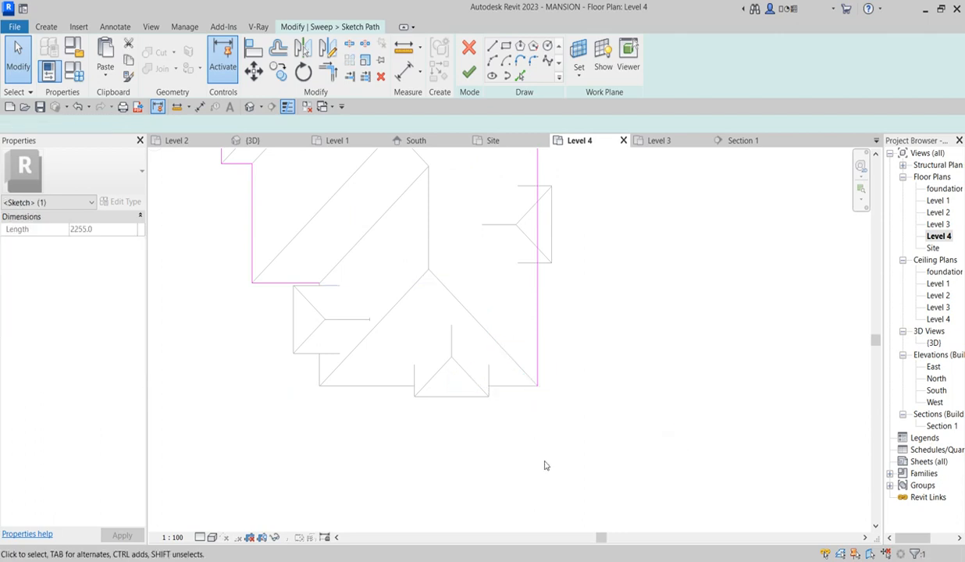
# - Shorten the path's long east edge so it ends at the north side of the east small roof
pyautogui.click(538, 367)
pyautogui.moveTo(536, 393)
pyautogui.mouseDown()
pyautogui.moveTo(530, 287)
pyautogui.moveTo(542, 197)
pyautogui.moveTo(534, 191)
pyautogui.mouseUp()
pyautogui.click(613, 445)
# - Try to add a short line from the path's southwest end south to the edge of the southwest small roof
pyautogui.scroll(2, 299, 286)
pyautogui.scroll(4, 299, 286)
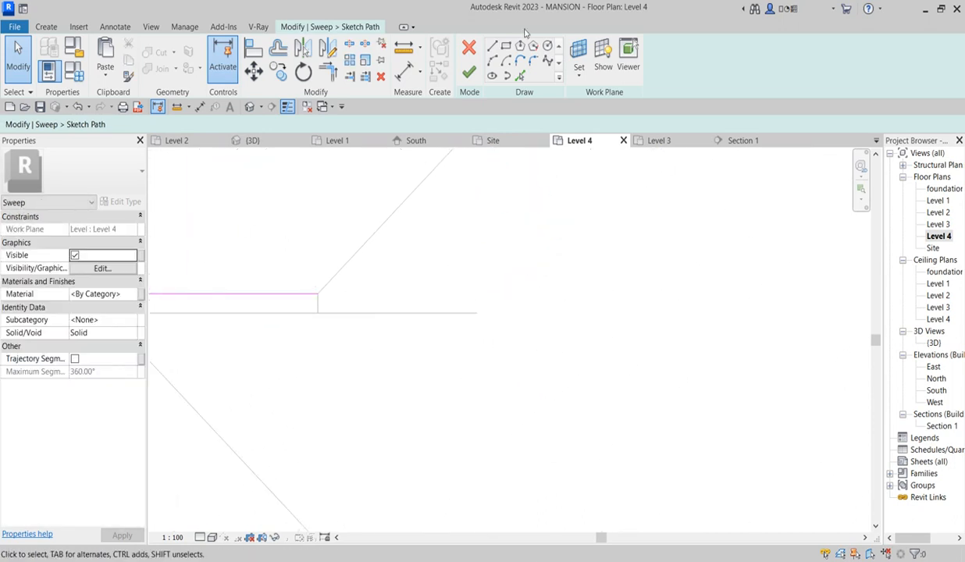
pyautogui.click(494, 46)
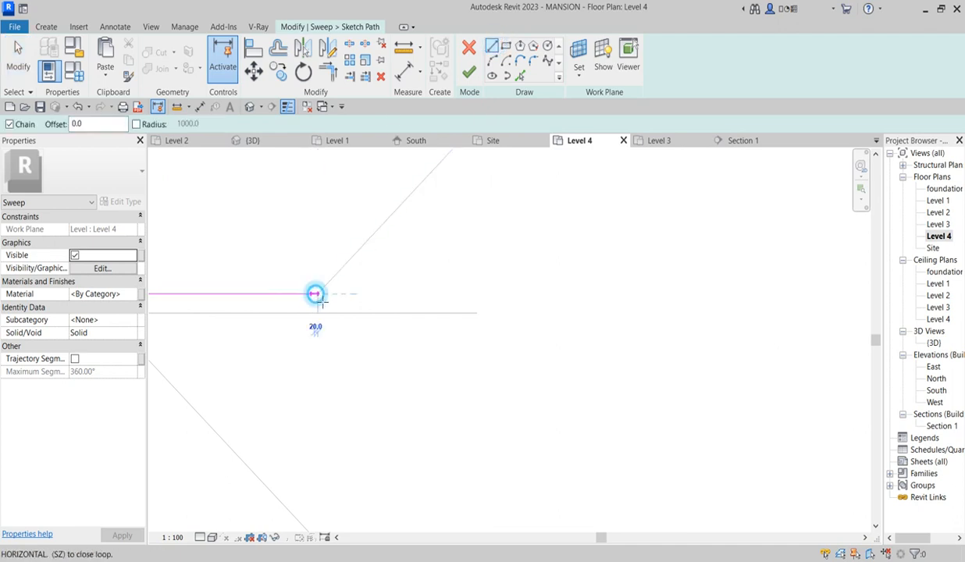
pyautogui.click(318, 312)
pyautogui.rightClick(330, 233)
pyautogui.click(367, 239)
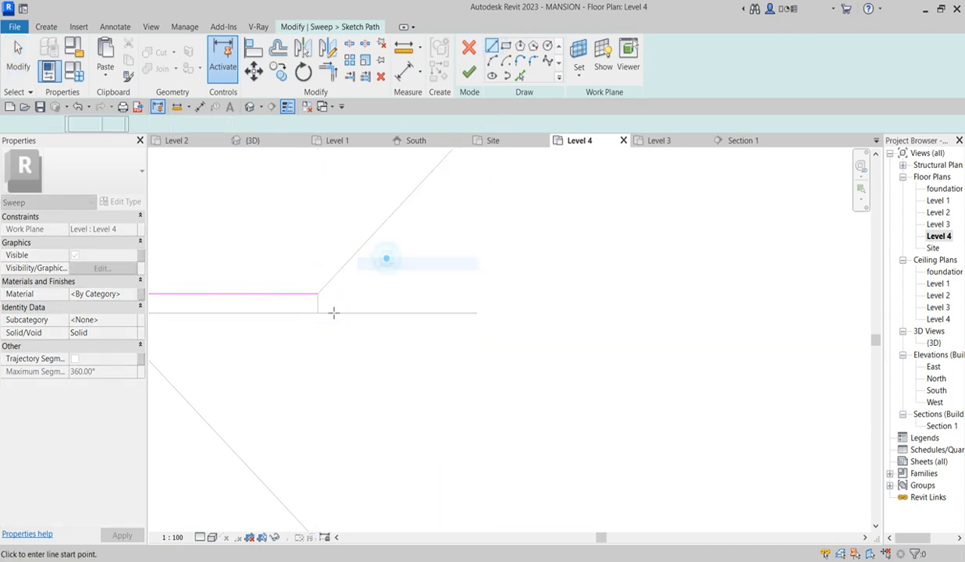
pyautogui.rightClick(367, 297)
pyautogui.click(384, 301)
pyautogui.scroll(-4, 316, 355)
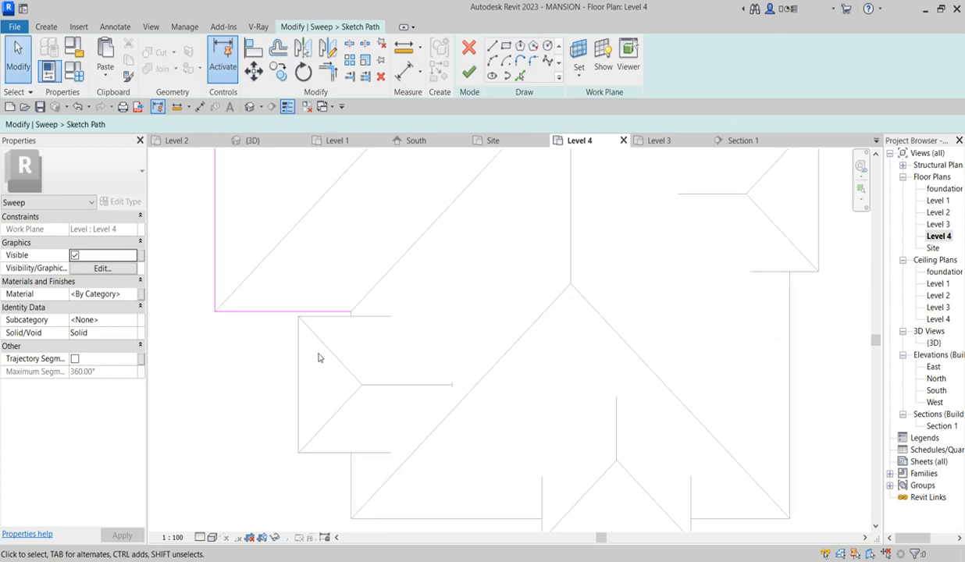
# - Finish the sweep path and open its profile for sketching in the West elevation
pyautogui.scroll(2, 318, 338)
pyautogui.moveTo(318, 338); pyautogui.dragTo(329, 375, button='middle')
pyautogui.scroll(-2, 330, 376)
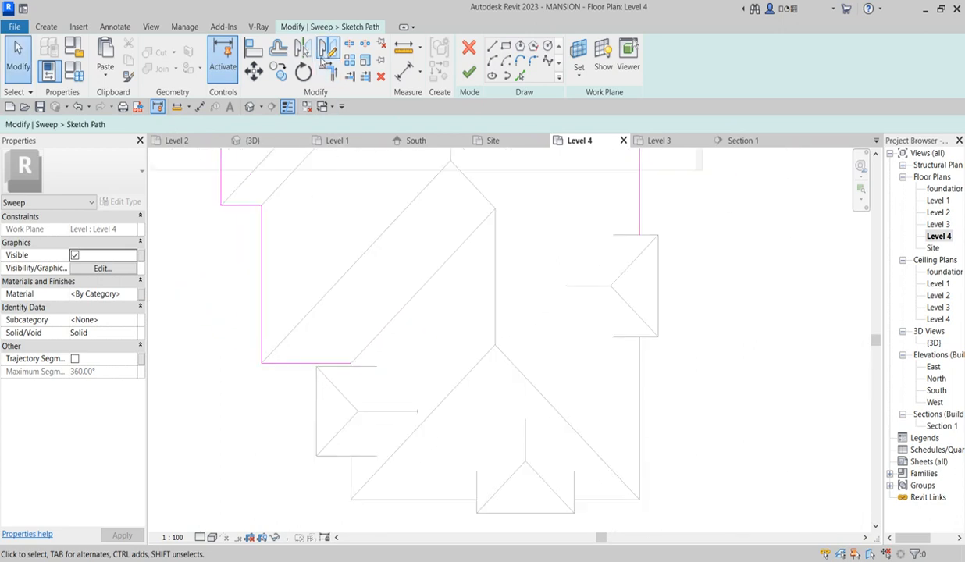
pyautogui.click(469, 72)
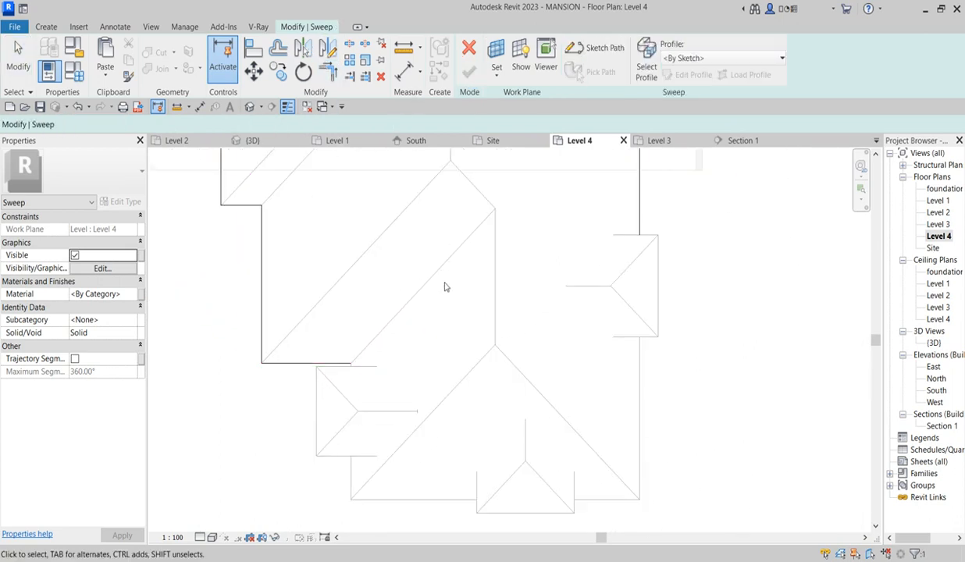
pyautogui.click(689, 75)
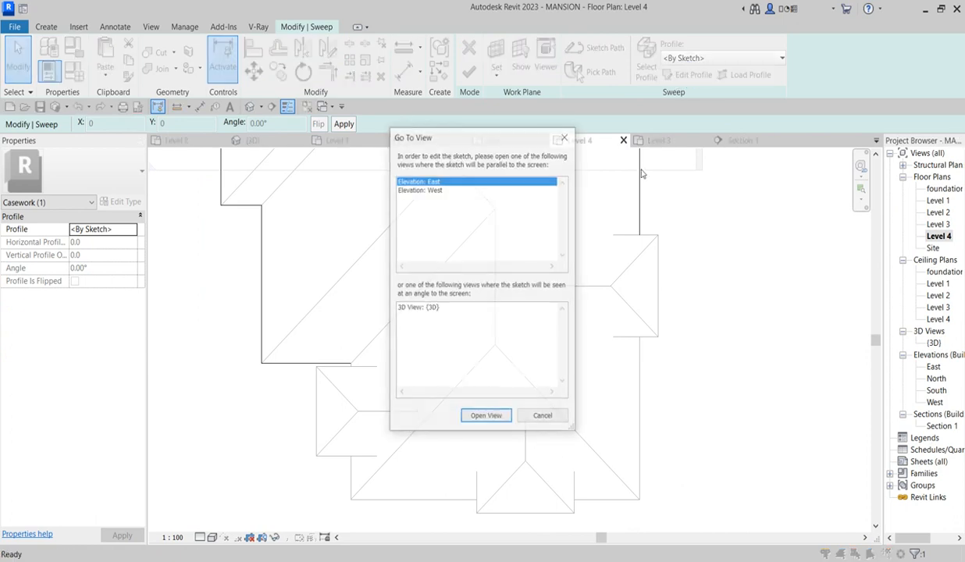
pyautogui.click(434, 190)
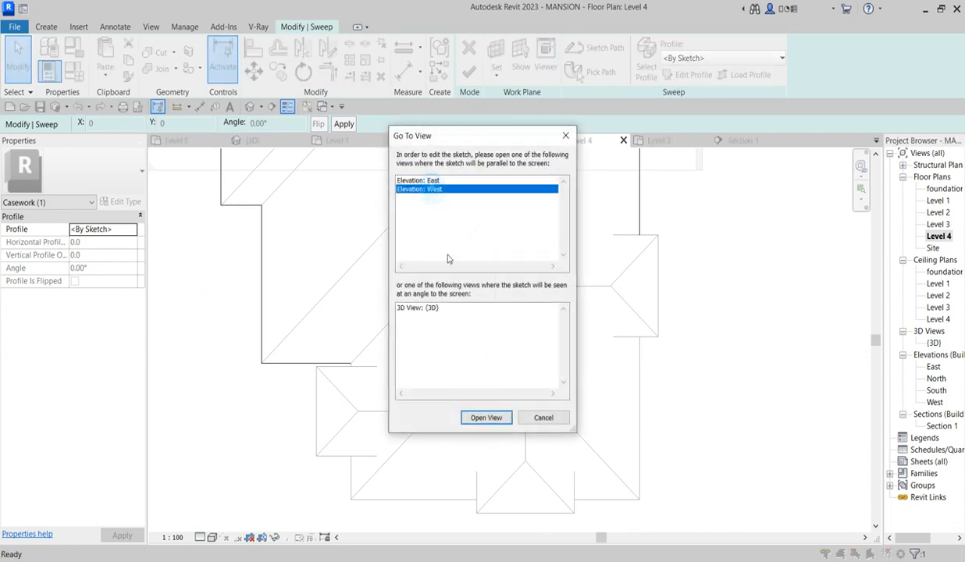
pyautogui.click(487, 418)
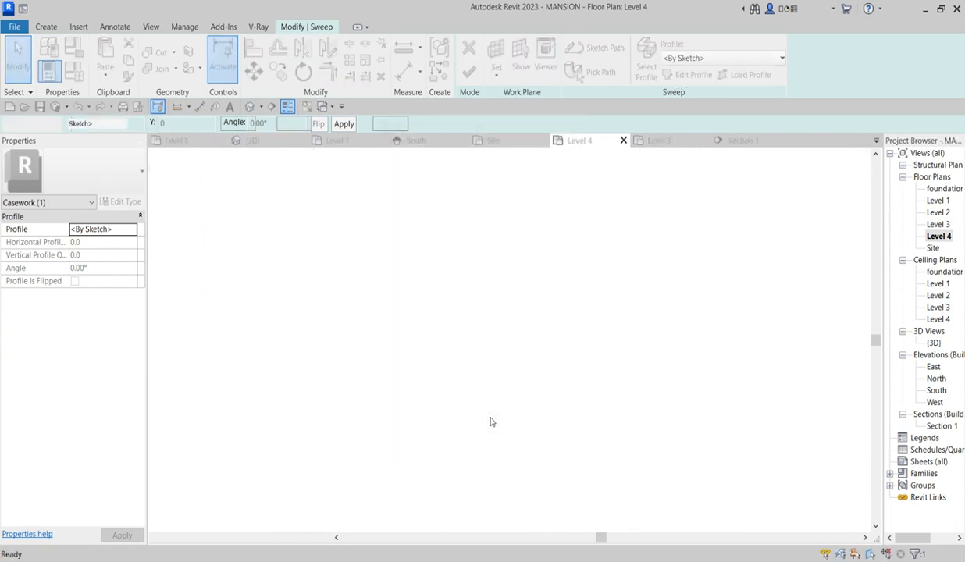
# - Start the cornice profile under the eave, just inside the roof corner, with a stepped line going down, inward and down again
pyautogui.scroll(6, 207, 287)
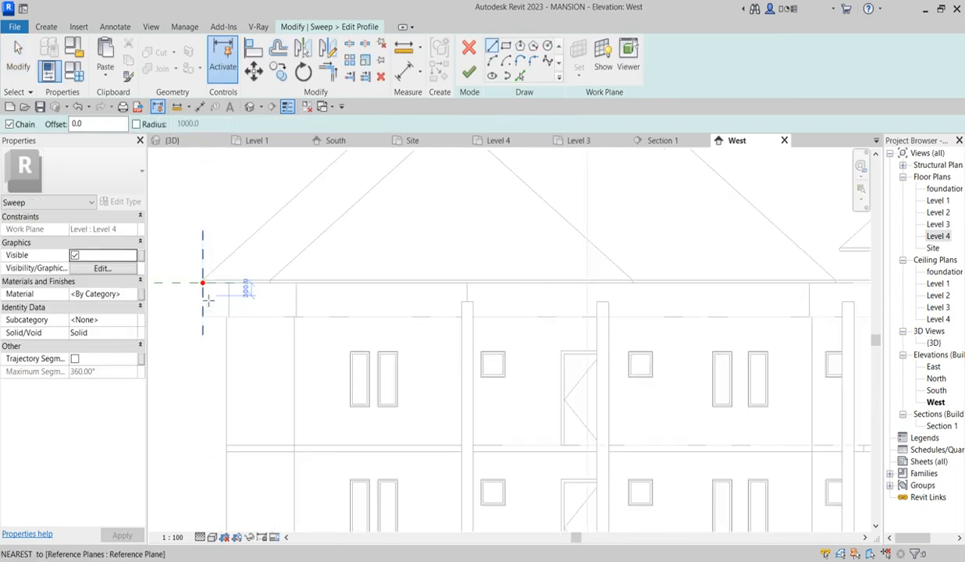
pyautogui.scroll(3, 205, 283)
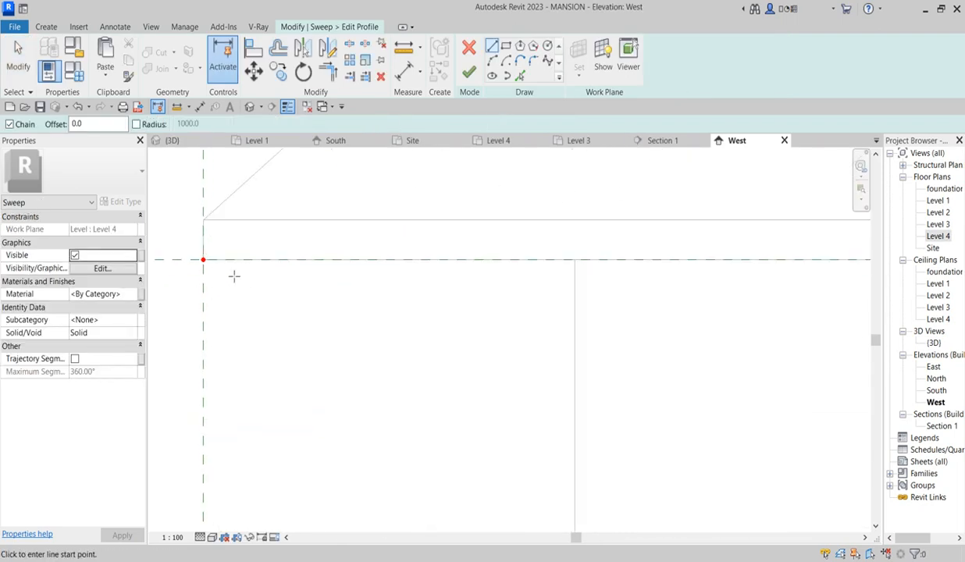
pyautogui.click(228, 259)
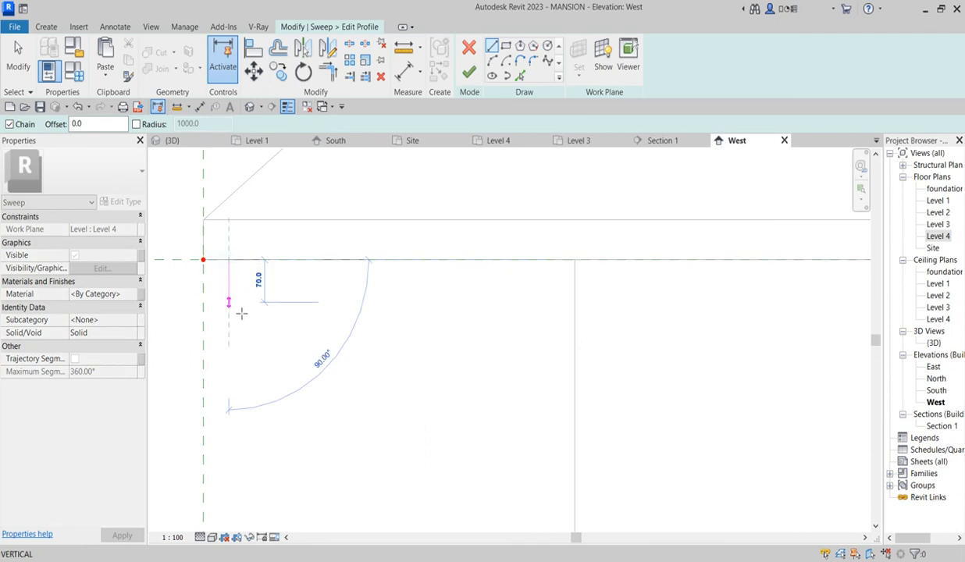
pyautogui.click(228, 299)
pyautogui.click(282, 299)
pyautogui.click(283, 326)
# - Continue the profile with an outward-bulging arc sloping down and inward from the end of the upper step
pyautogui.click(492, 60)
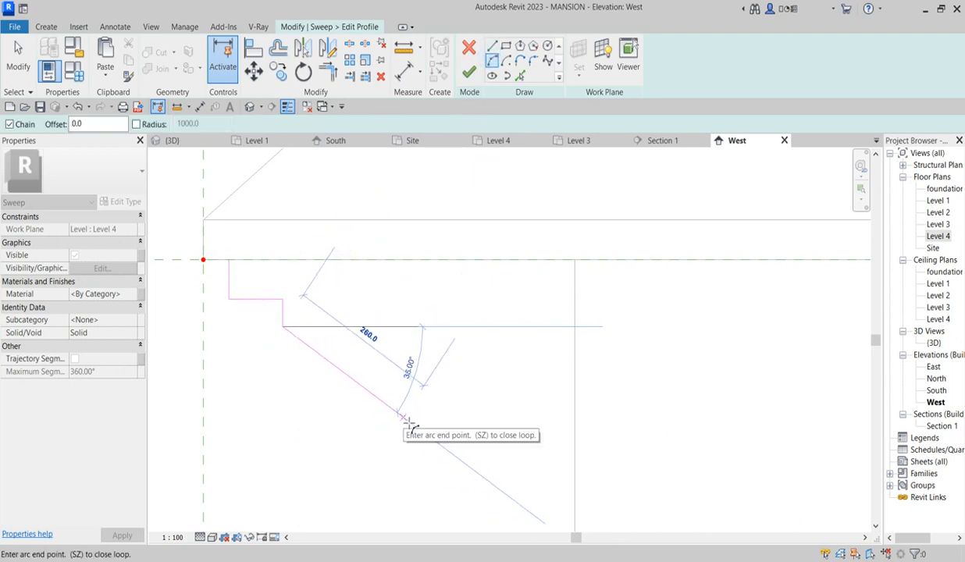
pyautogui.click(377, 383)
pyautogui.scroll(-3, 433, 366)
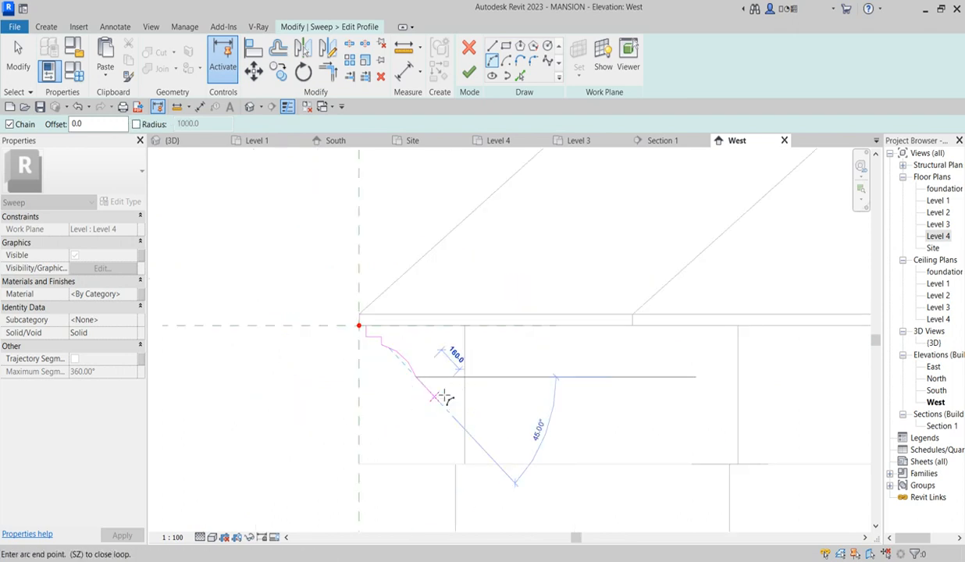
pyautogui.scroll(2, 442, 395)
# - Draw a small notch below the arc with straight lines: inward, down, back outward about 40 mm, and down
pyautogui.click(492, 47)
pyautogui.scroll(-2, 426, 402)
pyautogui.scroll(4, 421, 368)
pyautogui.click(427, 351)
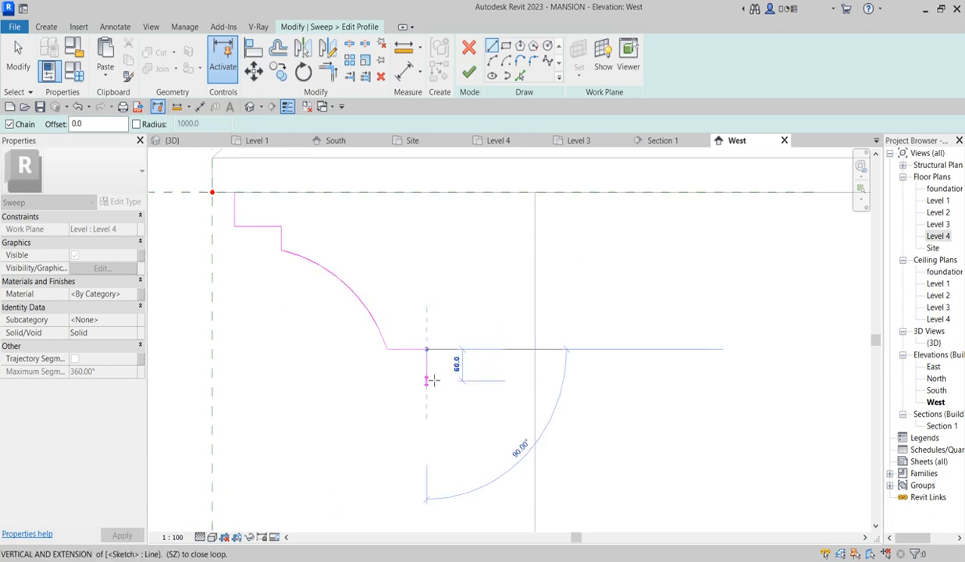
pyautogui.click(426, 370)
pyautogui.click(407, 371)
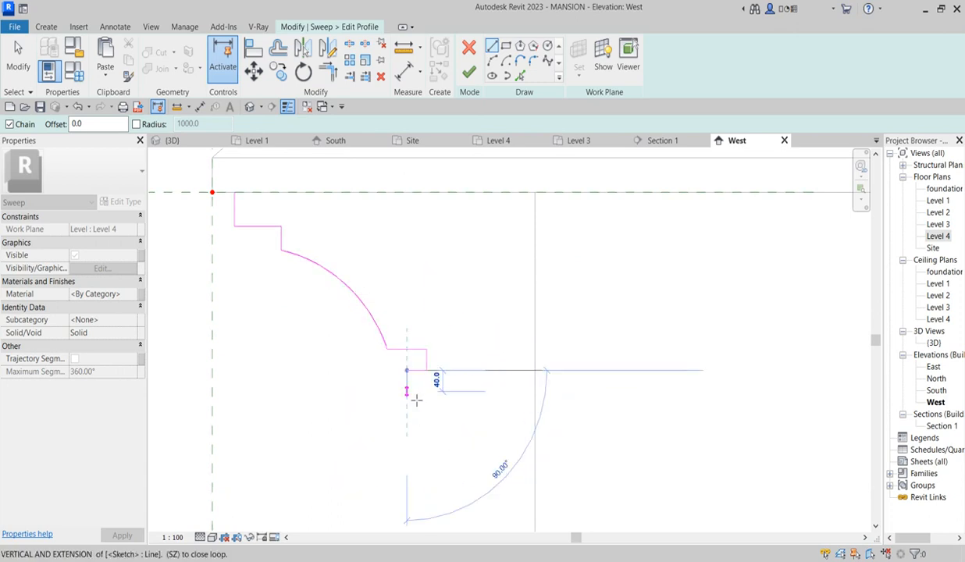
pyautogui.click(436, 406)
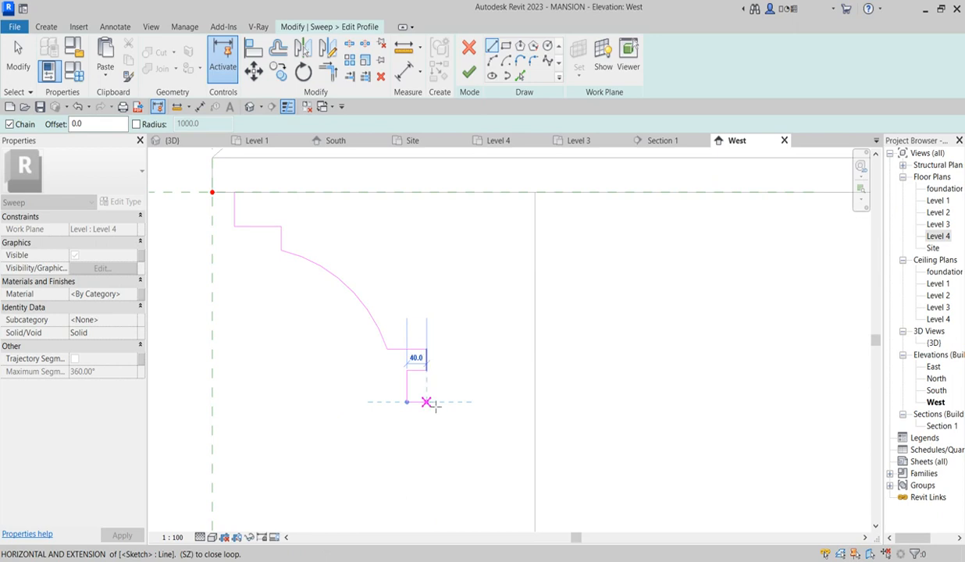
# - Draw the profile's last step in to the wall face, run up the wall to the roof underside and close the loop
pyautogui.click(475, 402)
pyautogui.click(475, 441)
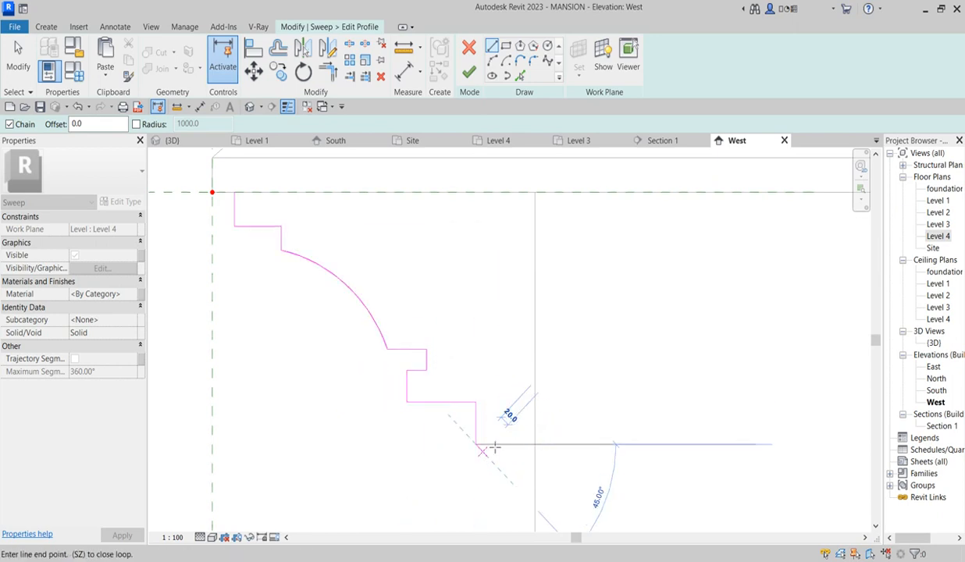
pyautogui.click(535, 444)
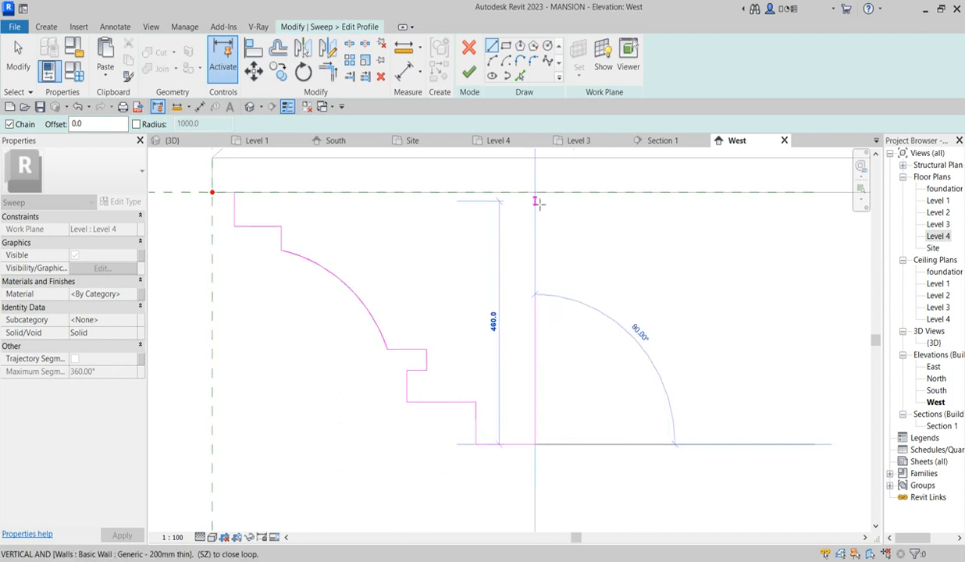
pyautogui.click(535, 192)
pyautogui.click(234, 192)
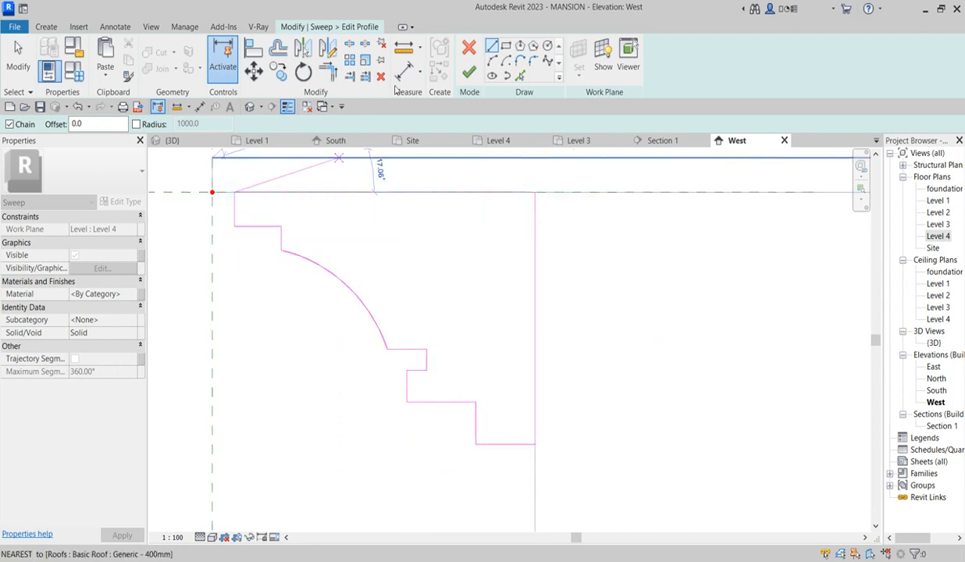
# - Finish the profile sketch and the sweep to generate the eaves cornice, and deselect it
pyautogui.click(468, 78)
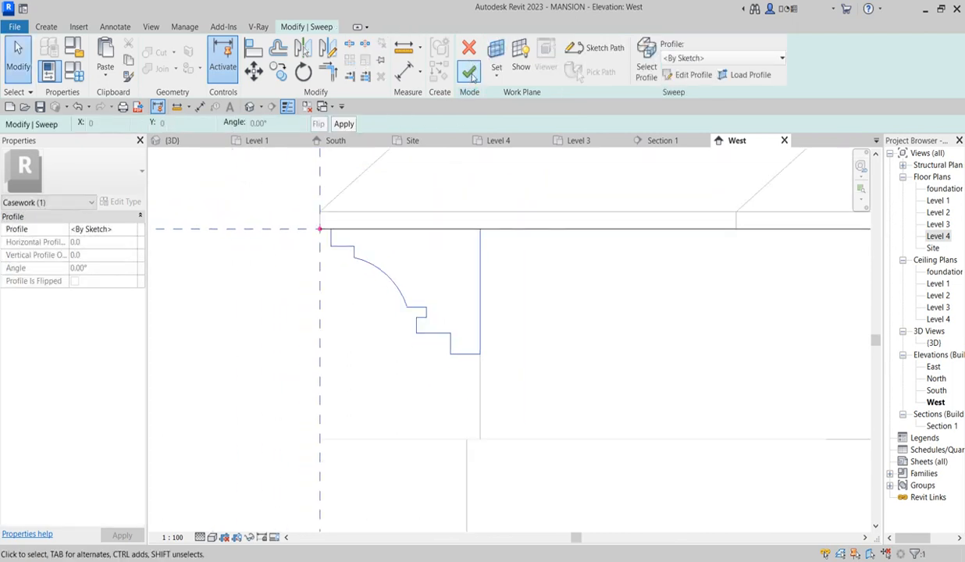
pyautogui.click(469, 72)
pyautogui.scroll(-4, 369, 369)
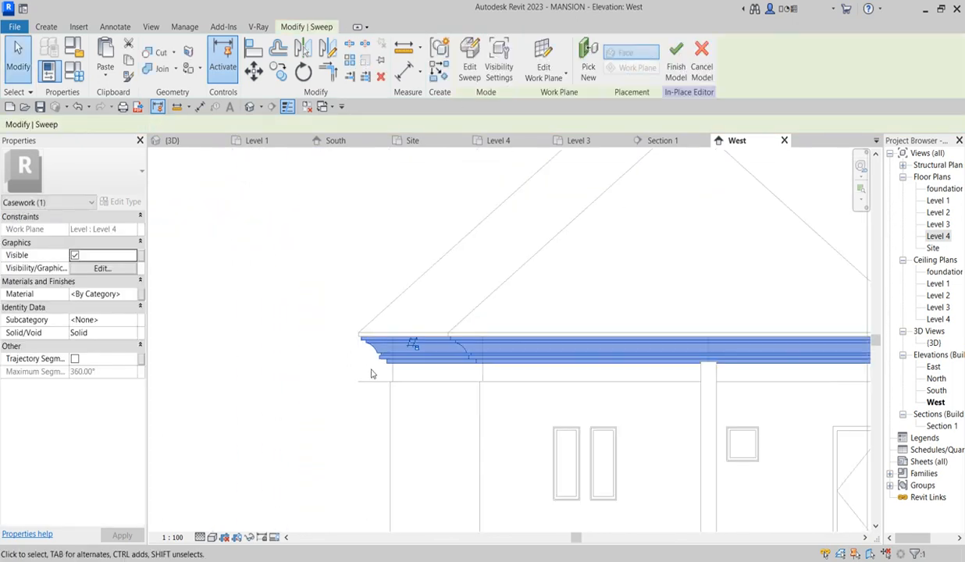
pyautogui.click(331, 252)
# - Check the cornice sweep in the West elevation and finish the in-place model
pyautogui.scroll(-2, 715, 344)
pyautogui.scroll(5, 588, 325)
pyautogui.scroll(-4, 660, 343)
pyautogui.scroll(2, 679, 375)
pyautogui.scroll(-2, 657, 304)
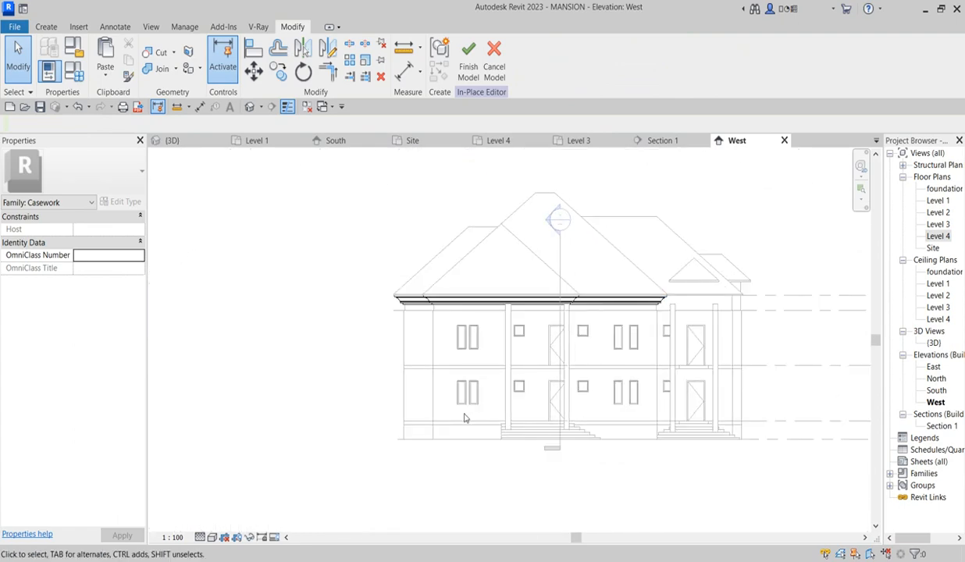
pyautogui.scroll(3, 461, 351)
pyautogui.scroll(-5, 437, 312)
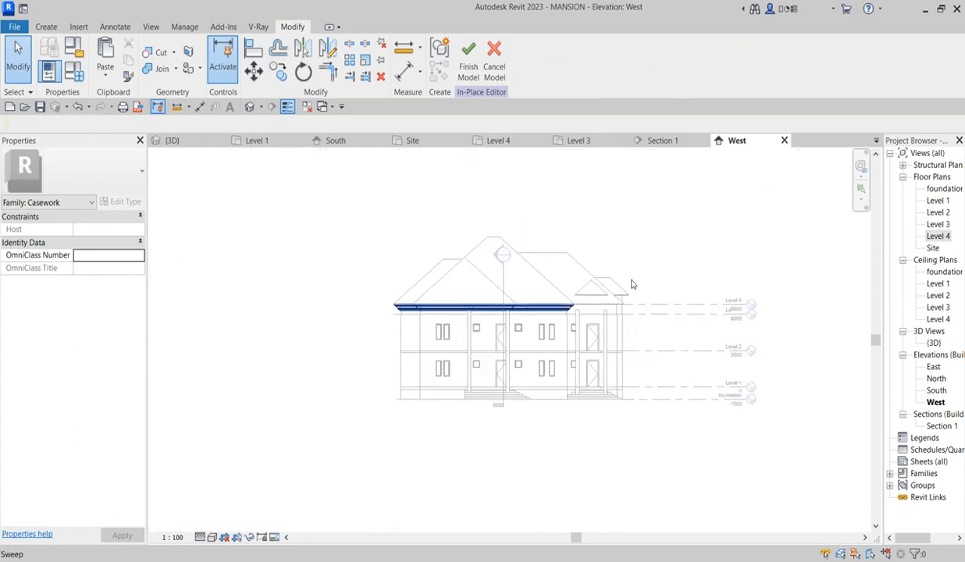
pyautogui.scroll(3, 621, 304)
pyautogui.scroll(2, 553, 338)
pyautogui.scroll(-5, 461, 351)
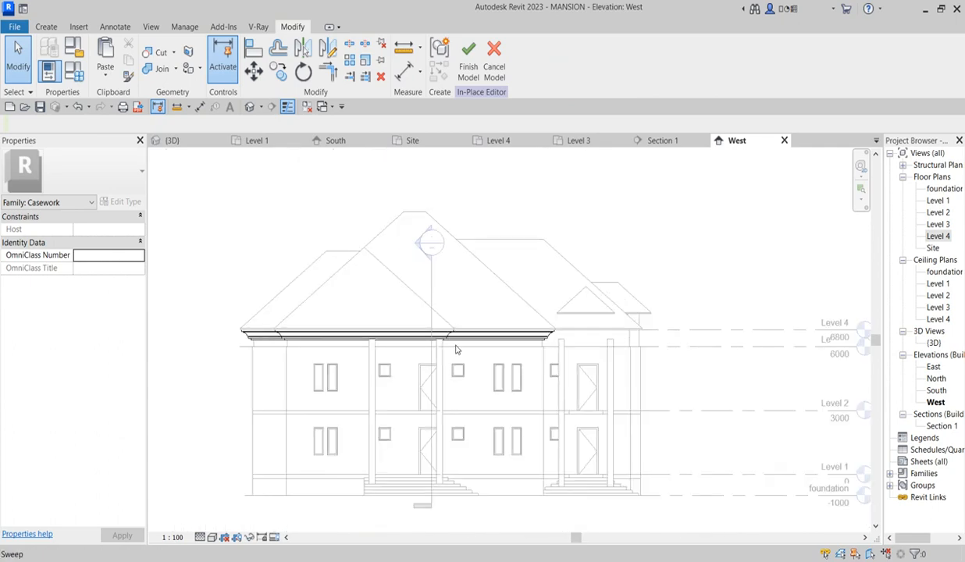
pyautogui.scroll(5, 459, 359)
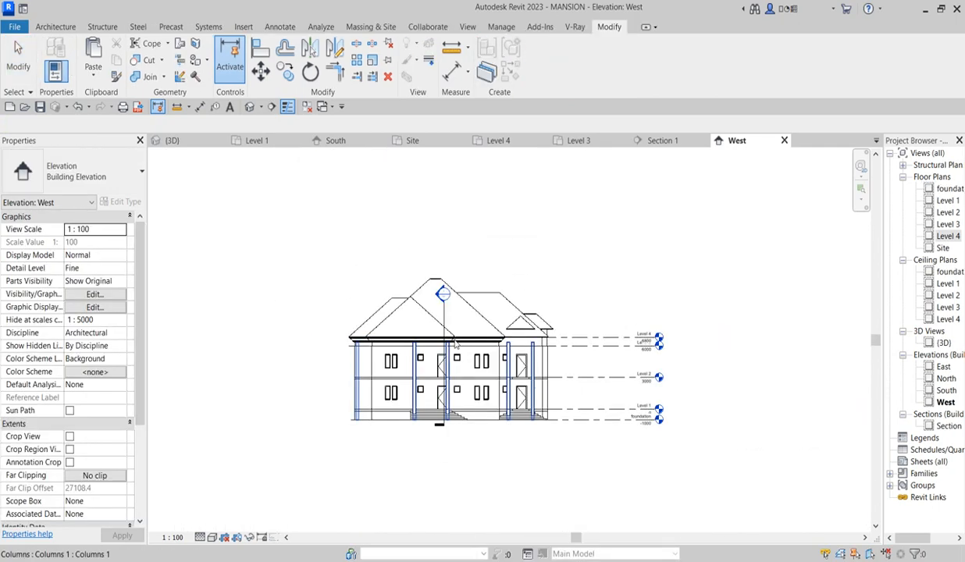
pyautogui.scroll(-2, 679, 324)
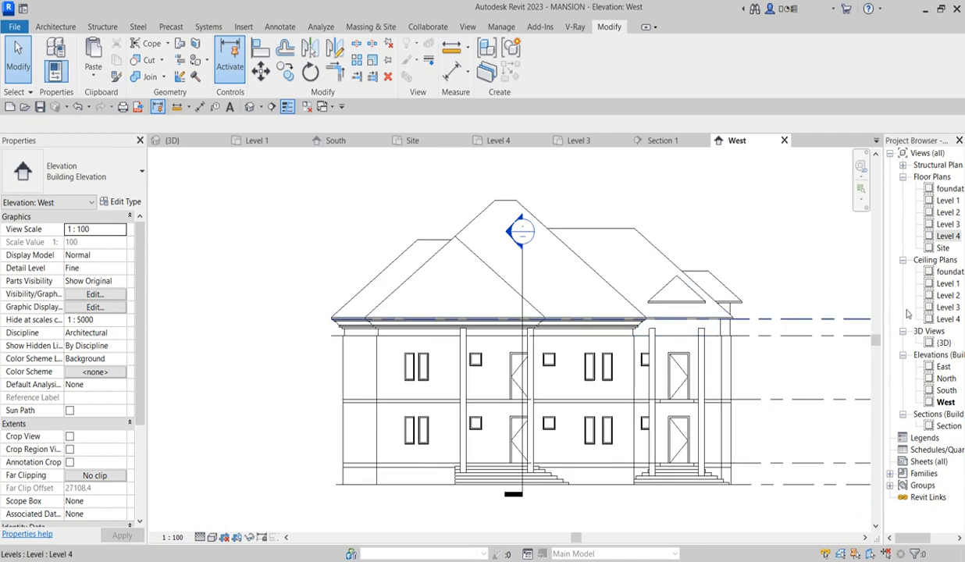
# - Open the 3D view and orbit around the mansion to examine the cornice beneath the main roof's eaves
pyautogui.doubleClick(944, 342)
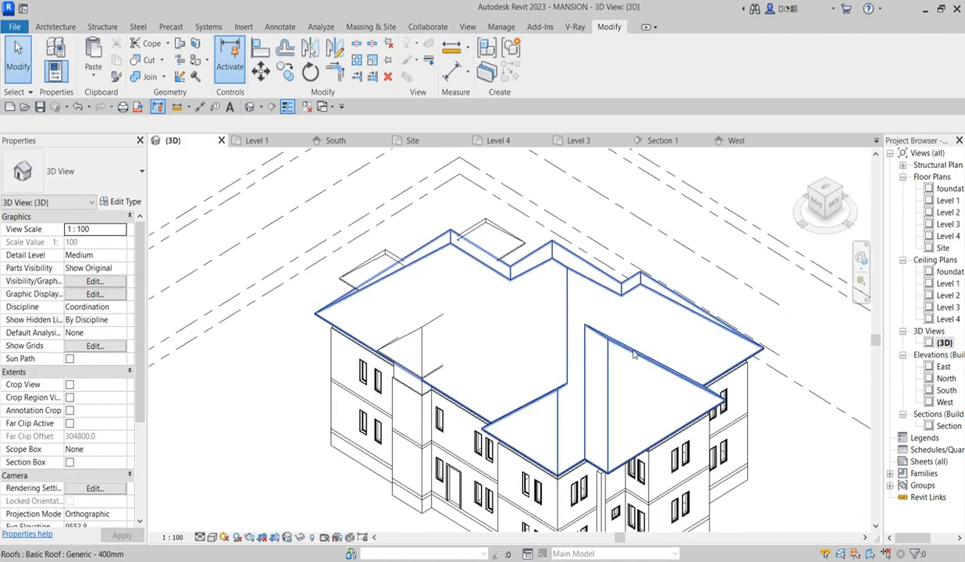
pyautogui.click(846, 190)
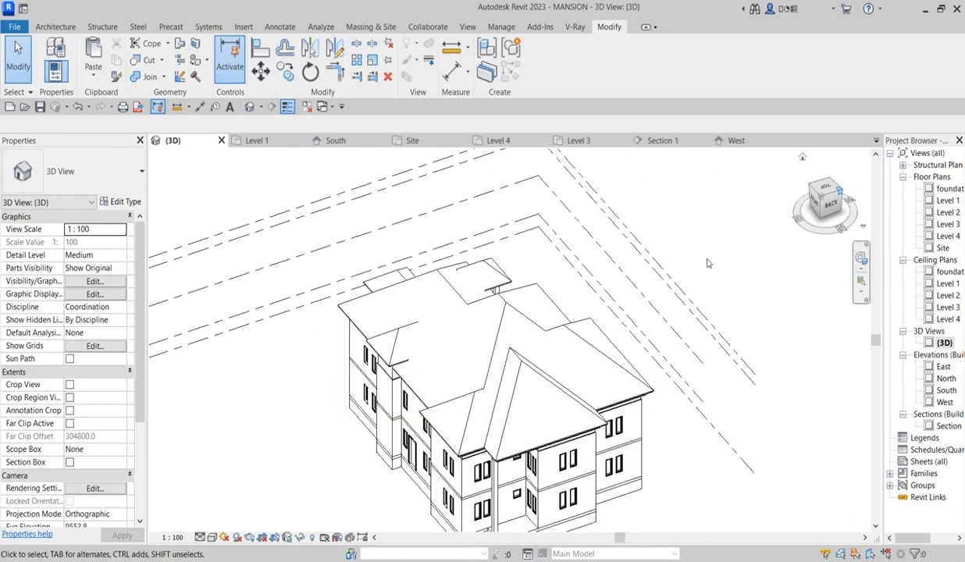
pyautogui.scroll(3, 505, 476)
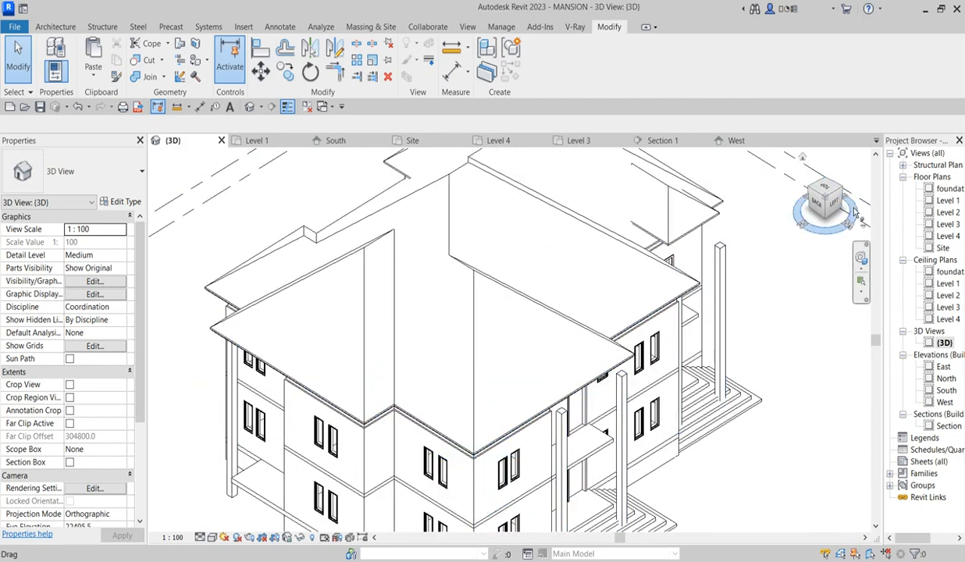
pyautogui.click(826, 197)
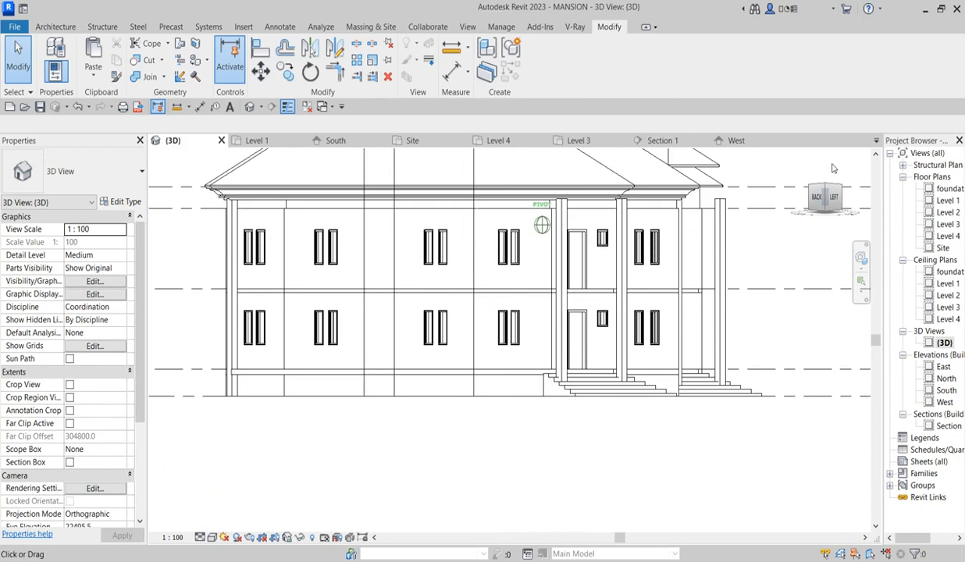
pyautogui.moveTo(816, 192); pyautogui.dragTo(802, 271)
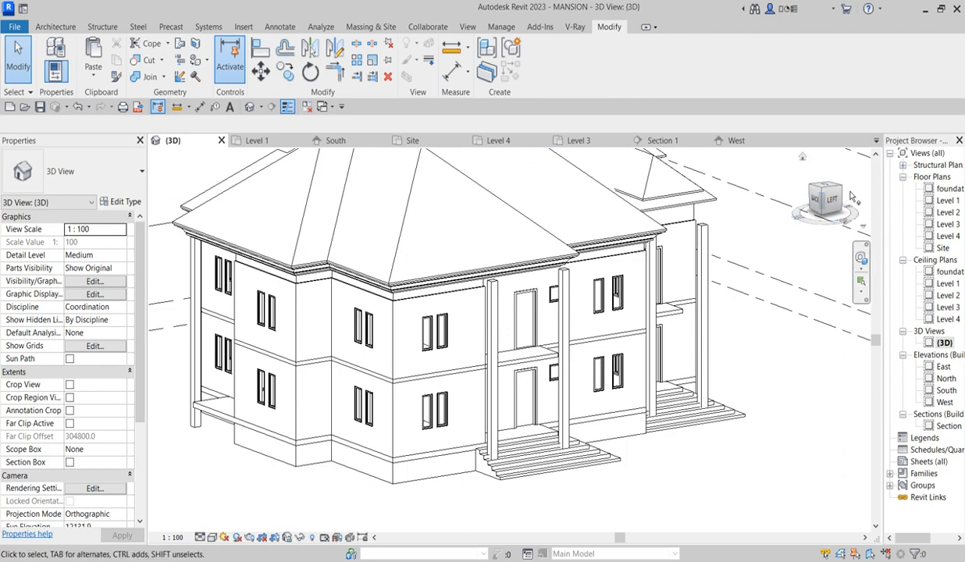
pyautogui.moveTo(847, 195); pyautogui.dragTo(837, 185)
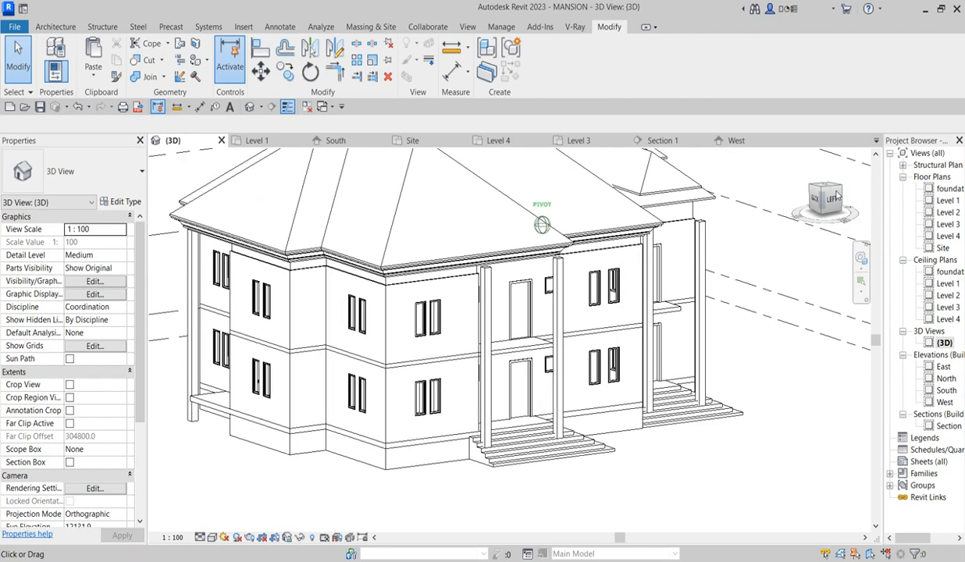
# - Examine the cornice profile up close at the wall corners and along the main roof's eaves on the mansion's left side
pyautogui.scroll(6, 301, 310)
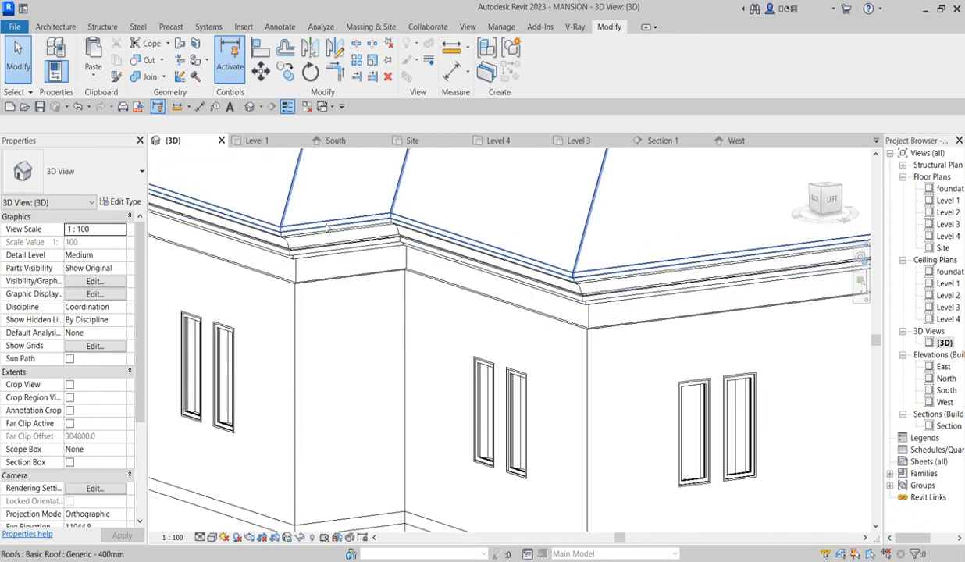
pyautogui.scroll(-5, 273, 230)
pyautogui.scroll(3, 341, 313)
pyautogui.scroll(2, 341, 313)
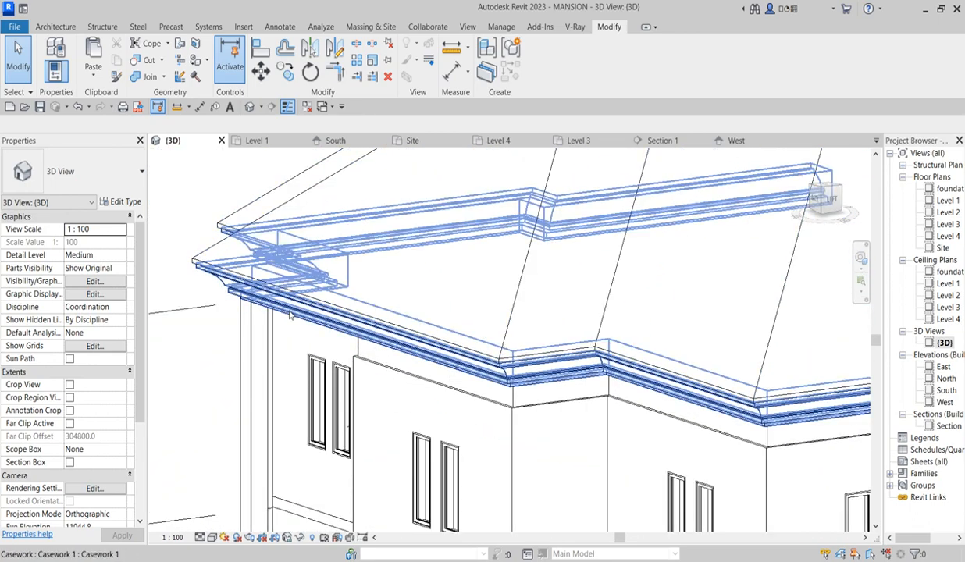
pyautogui.scroll(-5, 316, 373)
pyautogui.scroll(8, 580, 388)
pyautogui.scroll(-5, 580, 388)
# - Orbit to the mansion's front-right corner and inspect where the cornice ends beside the small bay roof
pyautogui.moveTo(842, 193); pyautogui.dragTo(397, 157)
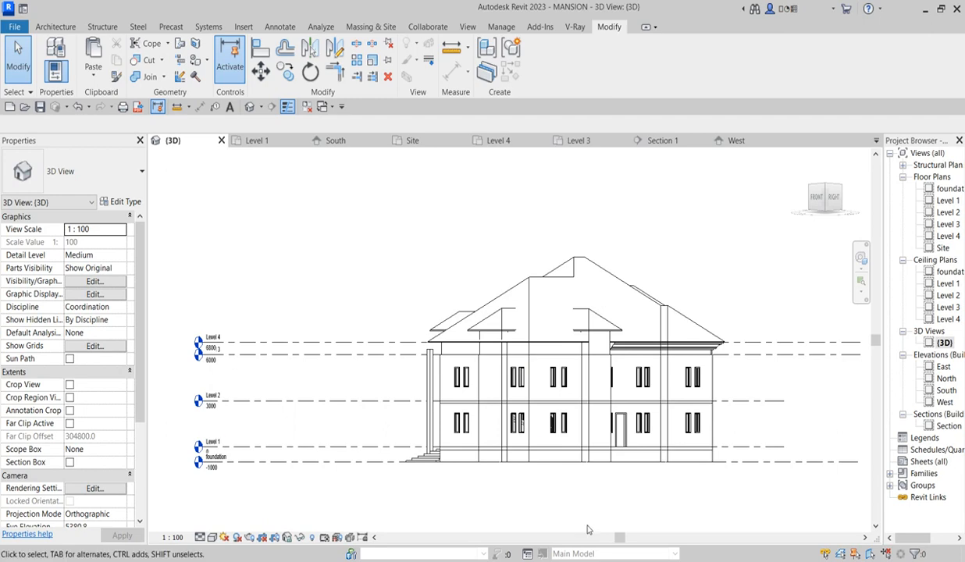
pyautogui.scroll(5, 718, 369)
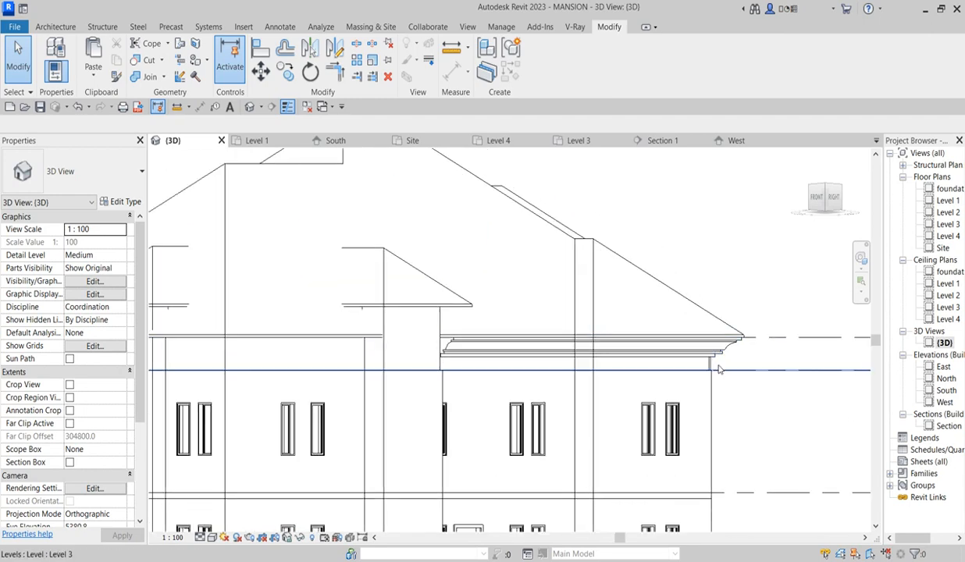
pyautogui.scroll(-5, 718, 368)
pyautogui.click(829, 193)
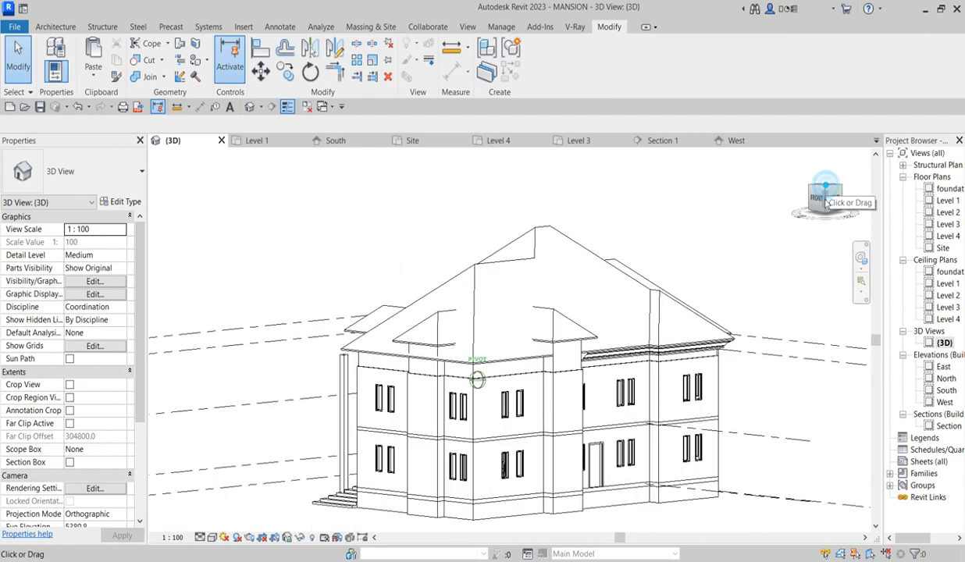
pyautogui.scroll(3, 558, 358)
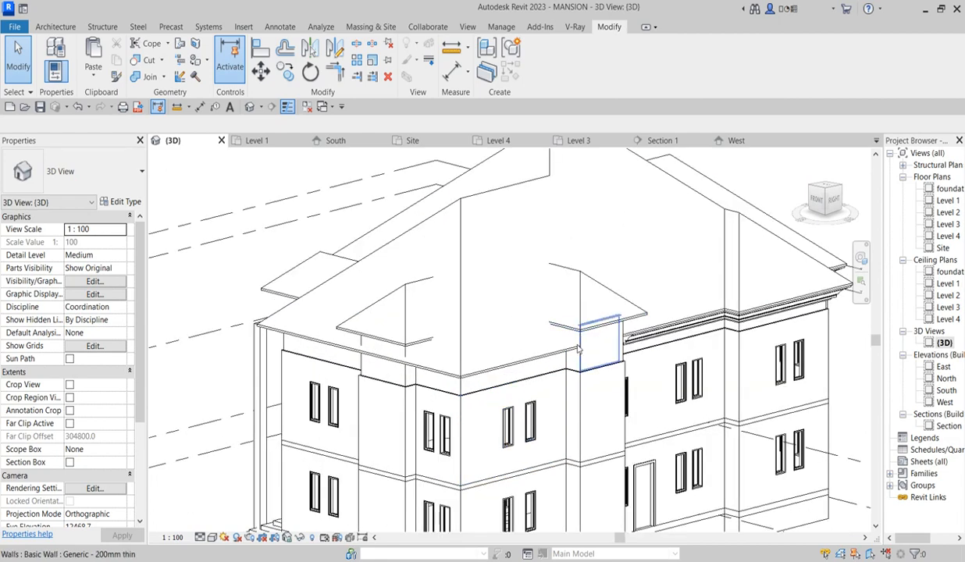
pyautogui.scroll(-5, 616, 348)
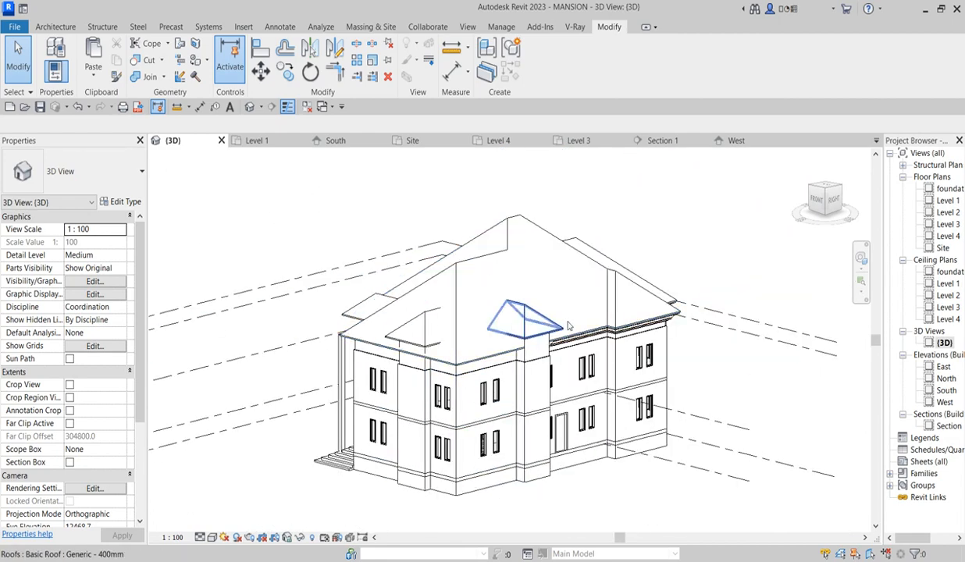
pyautogui.scroll(5, 497, 371)
pyautogui.scroll(-4, 442, 371)
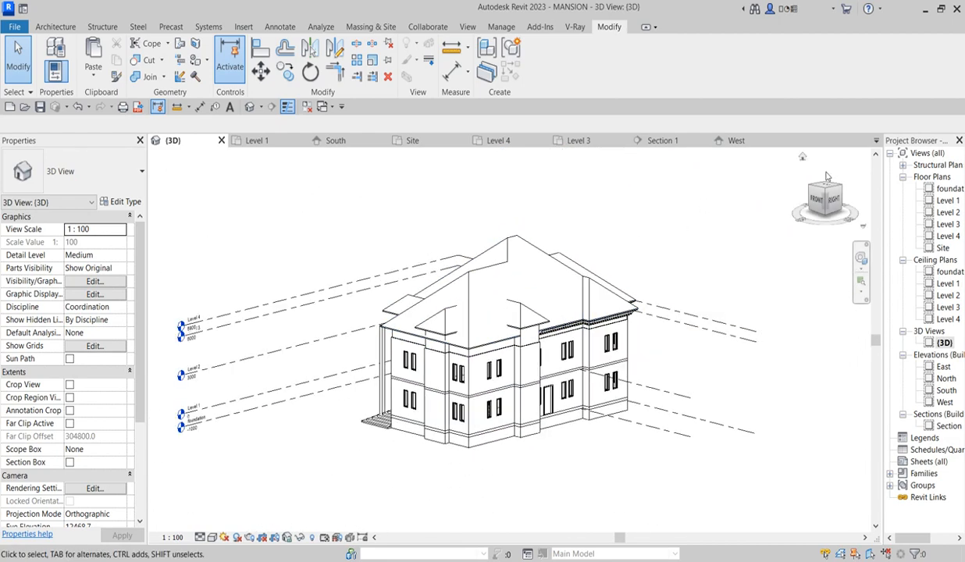
# - Orbit around the mansion to an elevated view and review all the roofs and both entrance porches
pyautogui.click(814, 192)
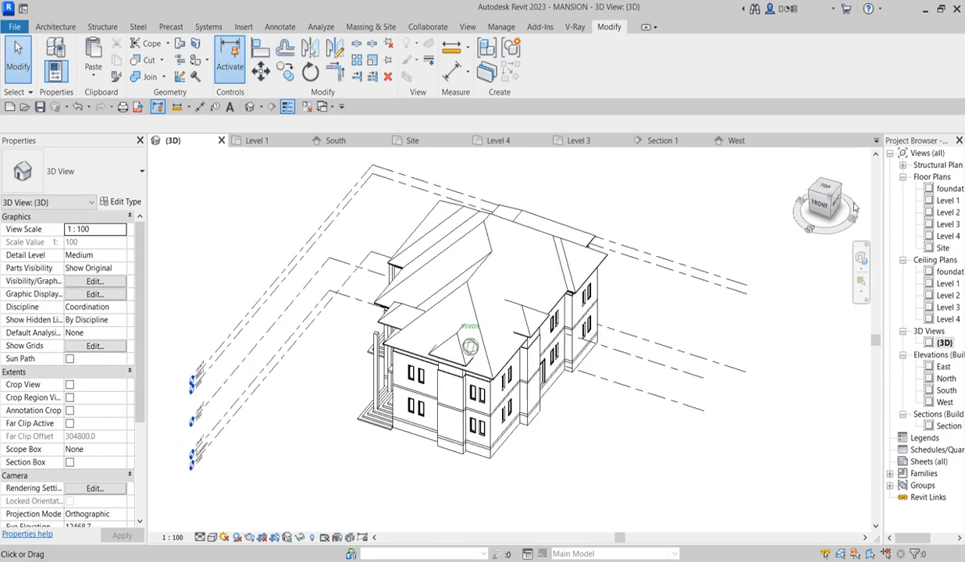
pyautogui.moveTo(814, 197)
pyautogui.mouseDown()
pyautogui.moveTo(854, 192)
pyautogui.moveTo(187, 177)
pyautogui.moveTo(228, 230)
pyautogui.moveTo(240, 227)
pyautogui.moveTo(251, 173)
pyautogui.mouseUp()
pyautogui.scroll(-2, 590, 389)
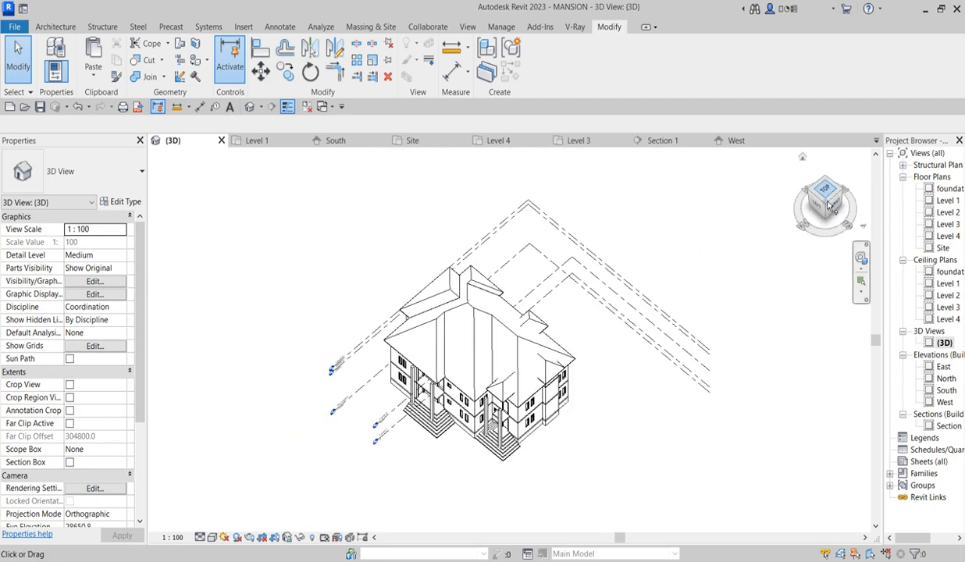